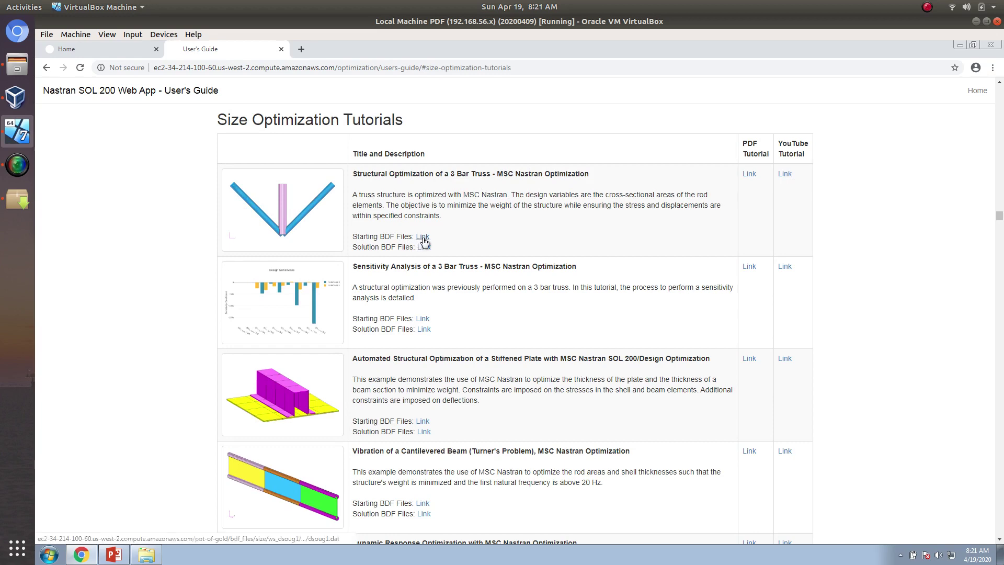
Save the 3 Bar Truss structural optimization tutorial's starting BDF file, dsoug1.dat, to Downloads and open it.
{"action": "left_click", "coordinate": [422, 236]}
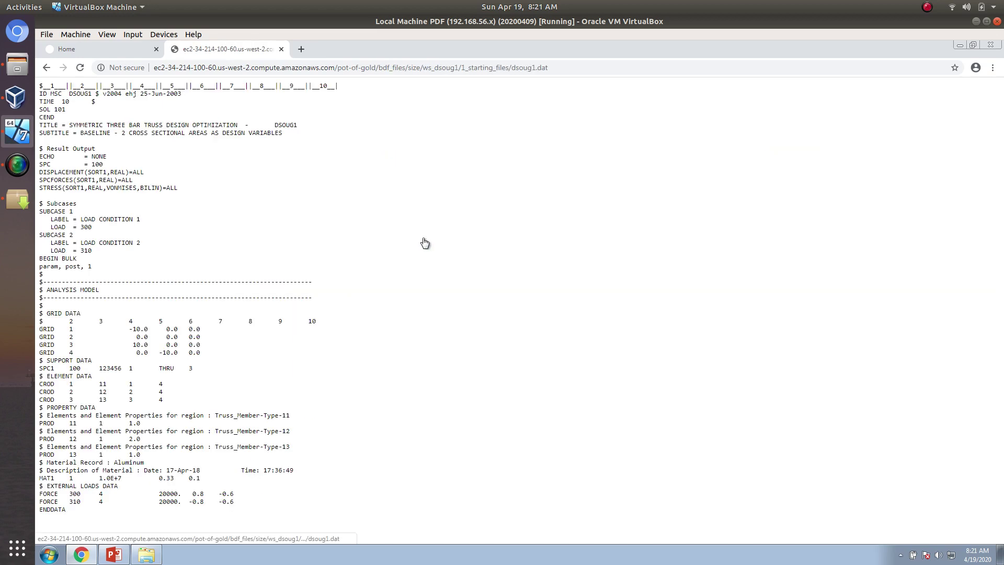
{"action": "left_click", "coordinate": [46, 68]}
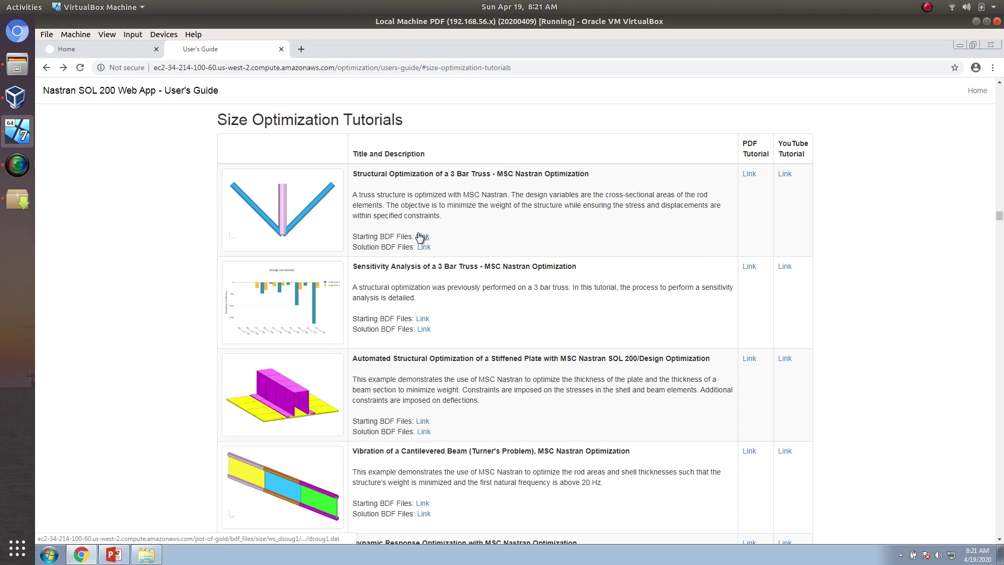
{"action": "right_click", "coordinate": [417, 237]}
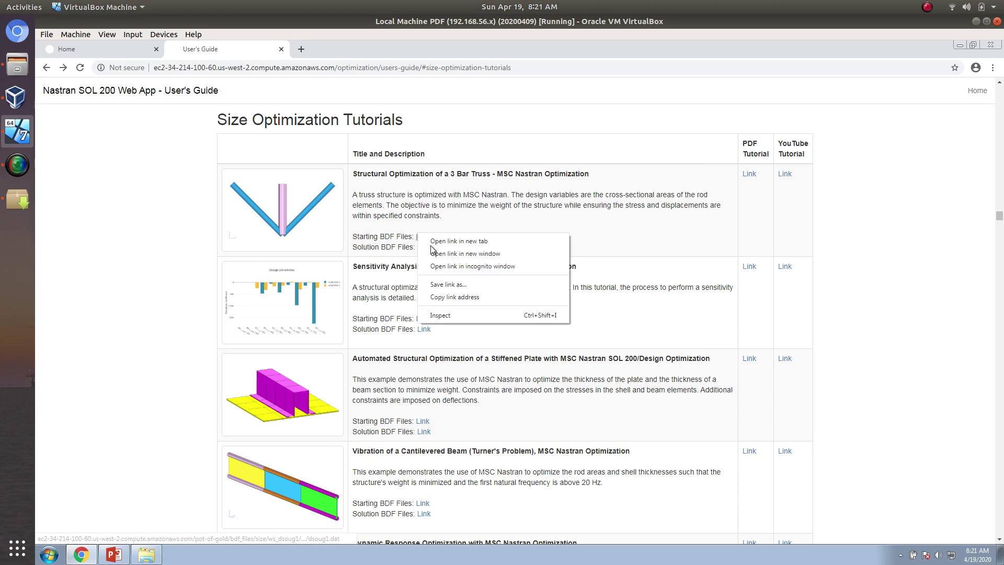
{"action": "left_click", "coordinate": [444, 288]}
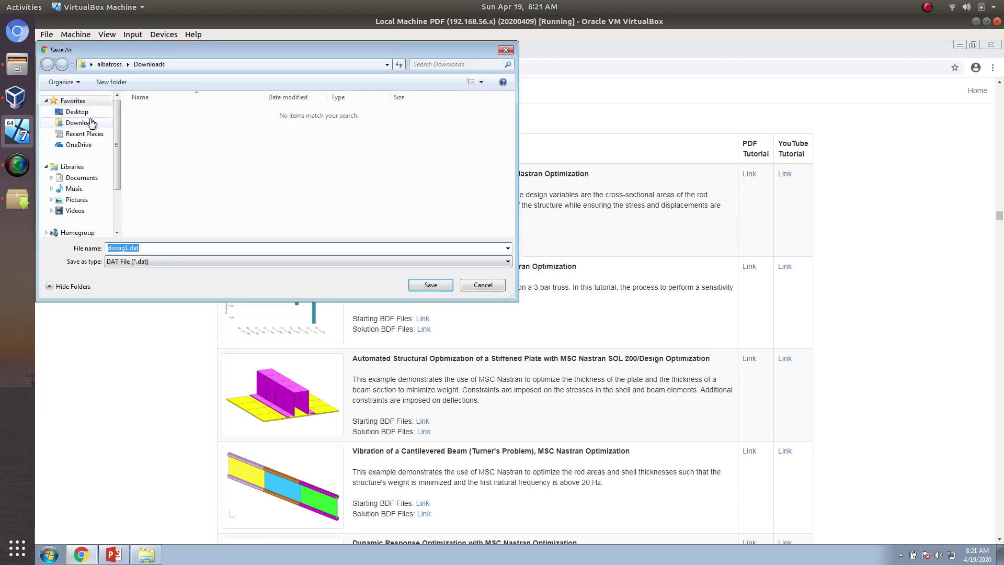
{"action": "left_click", "coordinate": [422, 288]}
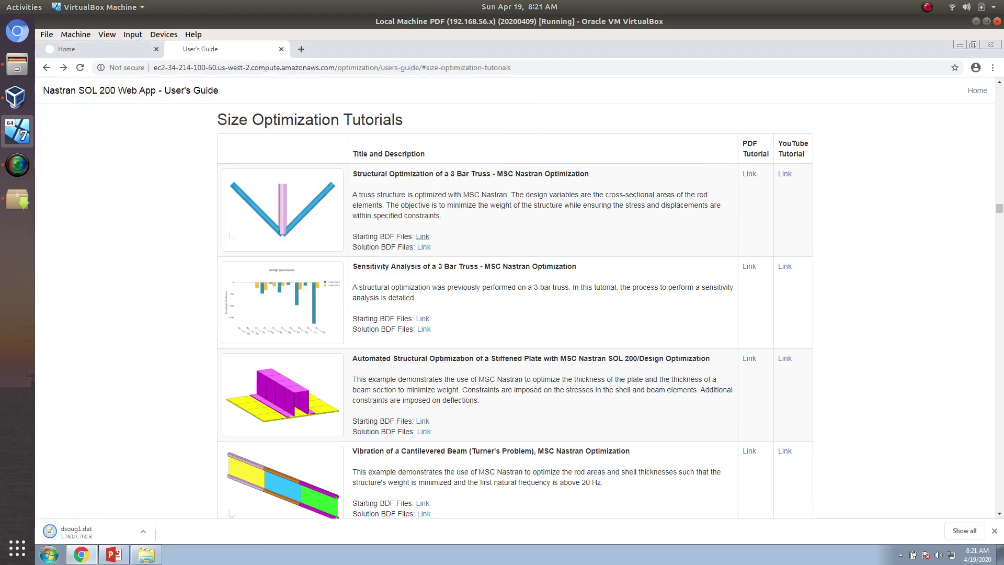
{"action": "left_click", "coordinate": [76, 532]}
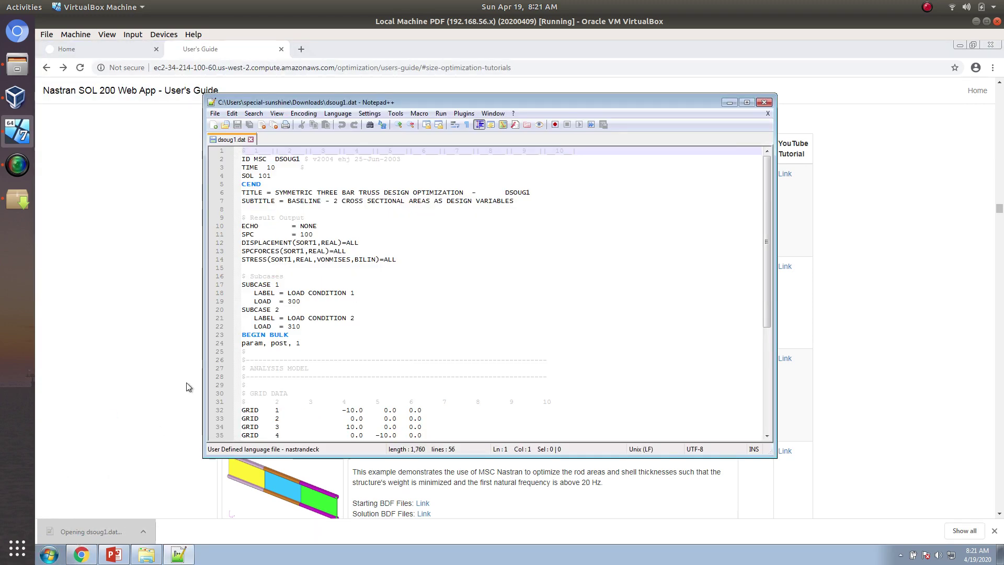
Create a folder named 1_starting_files in Downloads.
{"action": "left_click", "coordinate": [147, 554]}
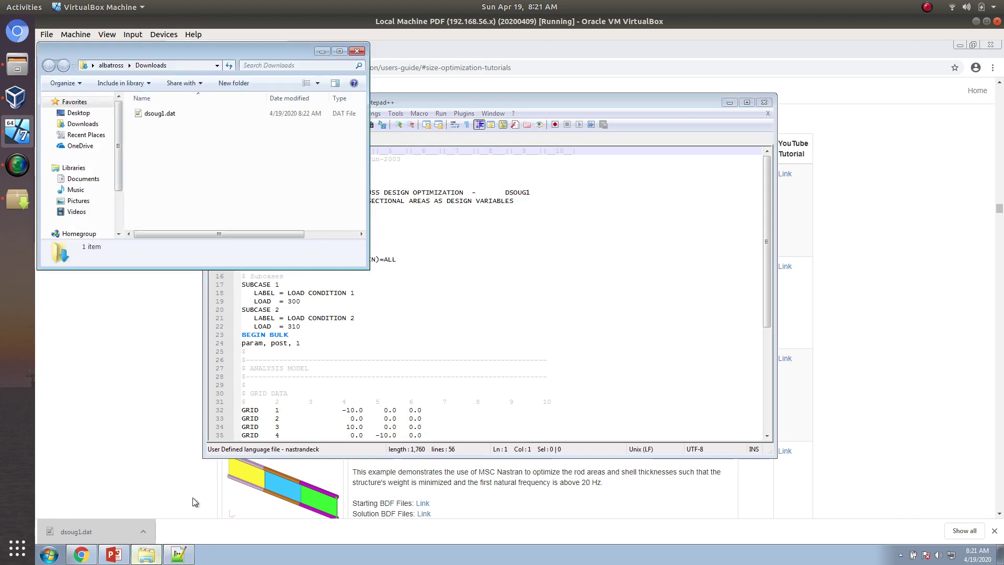
{"action": "left_click", "coordinate": [84, 124]}
{"action": "left_click", "coordinate": [257, 84]}
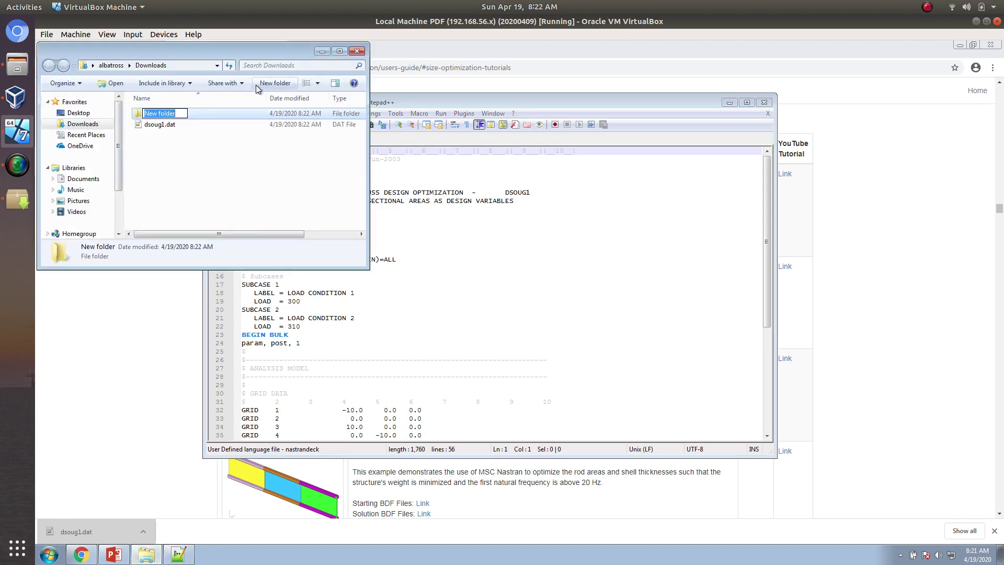
{"action": "type", "text": "1_st"}
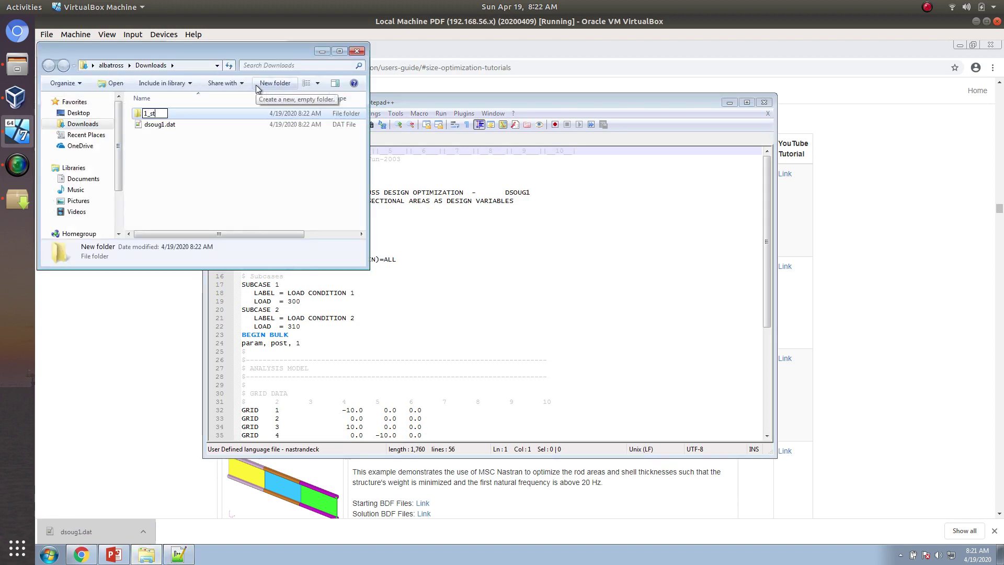
{"action": "type", "text": "arting_files"}
{"action": "key", "text": "Return"}
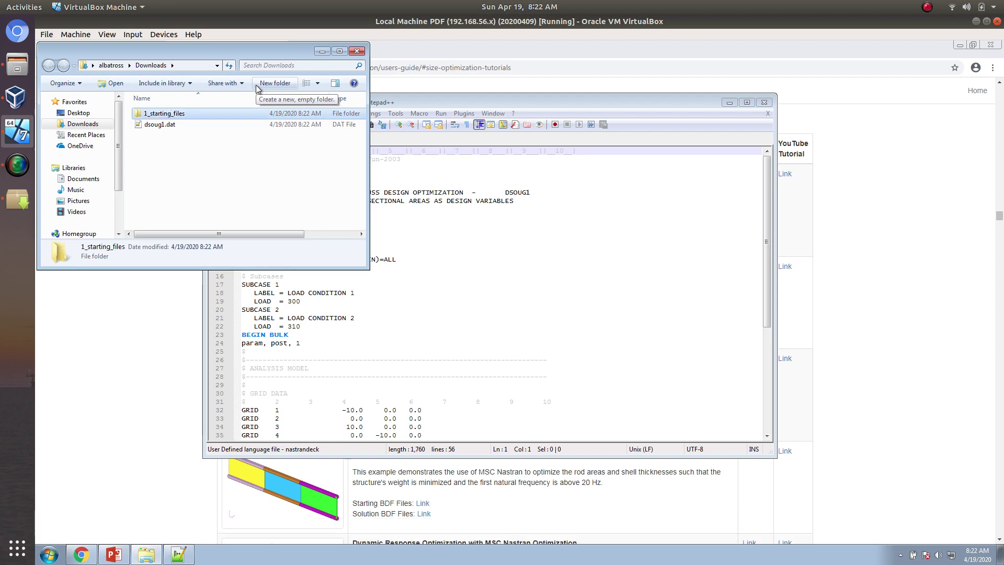
Move dsoug1.dat into the 1_starting_files folder and open it from there in Notepad++.
{"action": "left_click_drag", "start_coordinate": [203, 126], "coordinate": [206, 113]}
{"action": "double_click", "coordinate": [164, 114]}
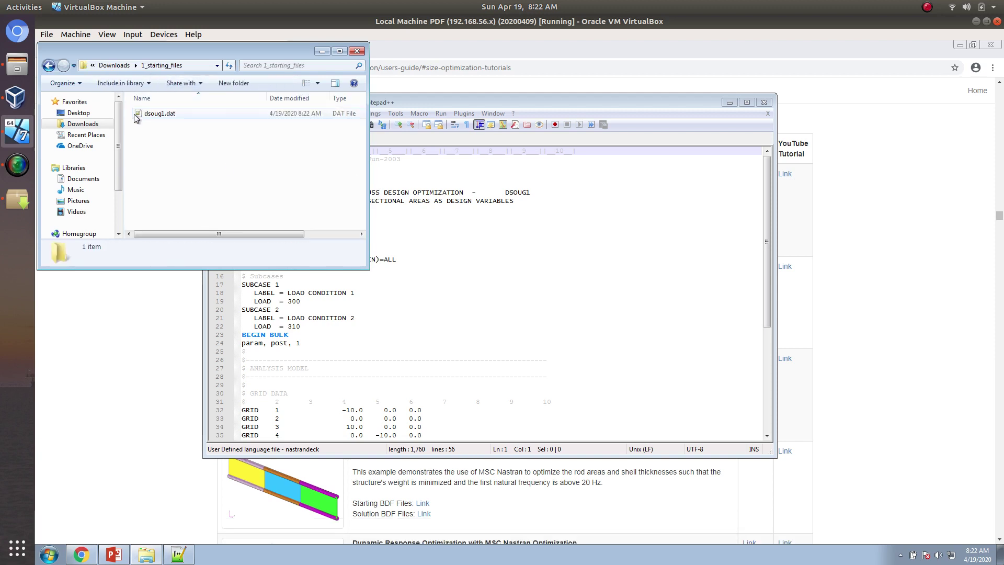
{"action": "double_click", "coordinate": [159, 114]}
{"action": "left_click", "coordinate": [630, 336]}
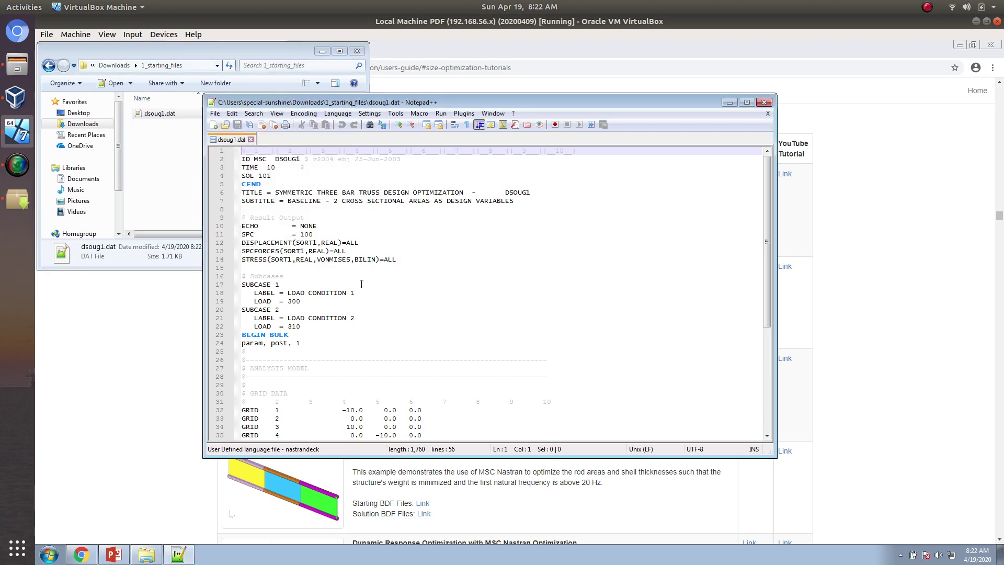
Add the line mdlprm,hdf5,1 directly below BEGIN BULK in dsoug1.dat and save the file.
{"action": "left_click", "coordinate": [314, 335]}
{"action": "key", "text": "Return"}
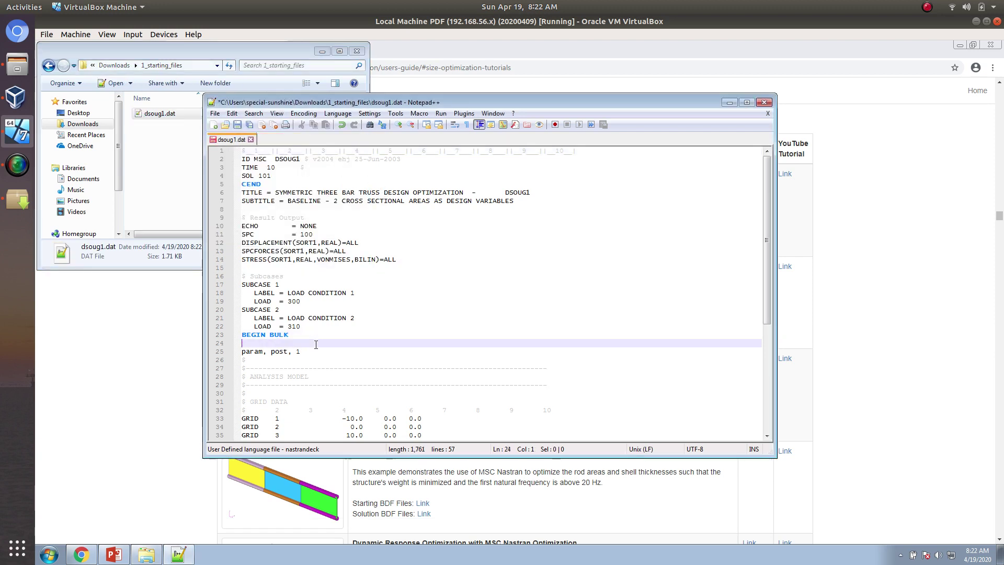
{"action": "type", "text": "mdlprm,hdf5,1"}
{"action": "key", "text": "ctrl+s"}
Launch MSC Nastran and run the analysis on dsoug1.dat from Downloads\1_starting_files.
{"action": "left_click", "coordinate": [50, 554]}
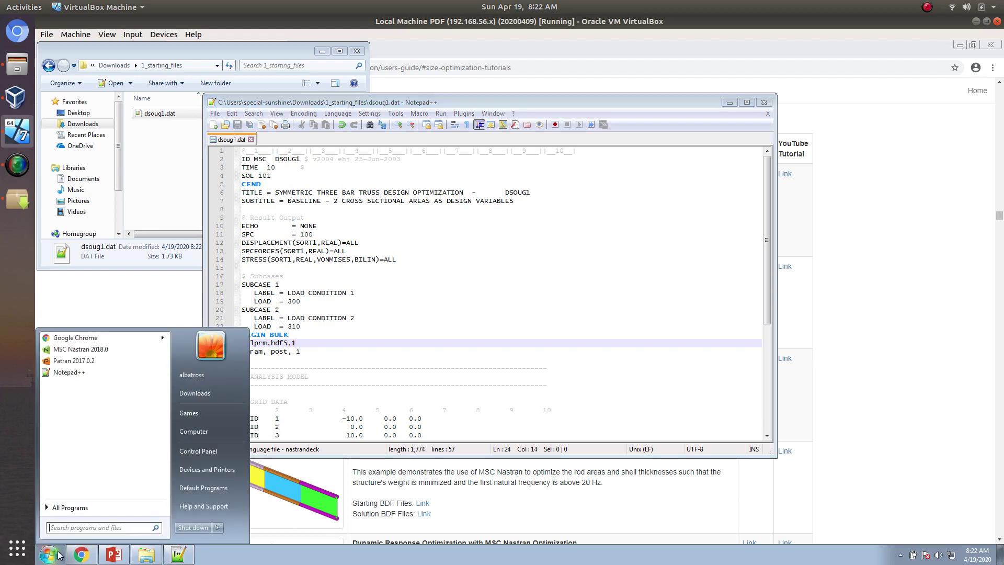
{"action": "type", "text": "nast"}
{"action": "key", "text": "Return"}
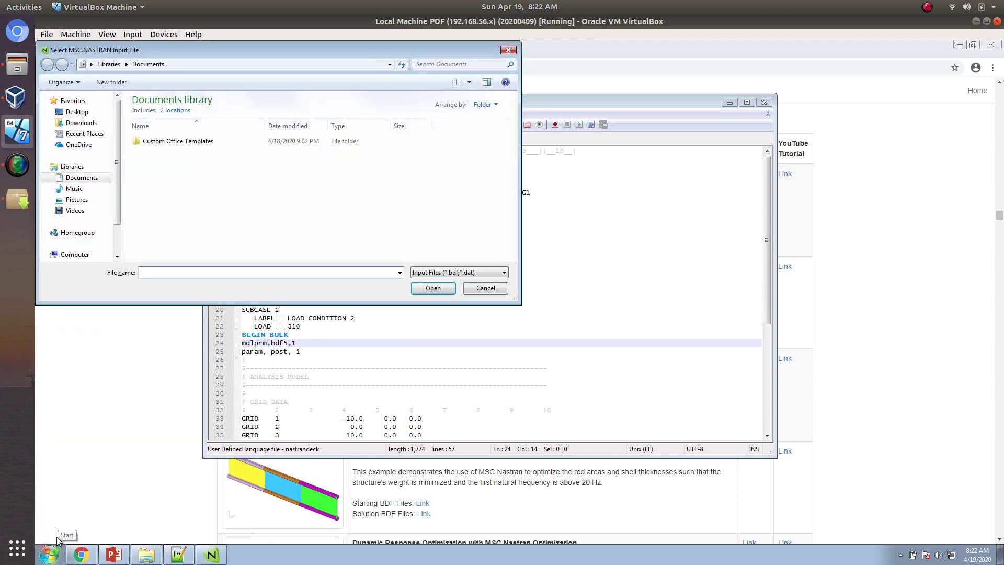
{"action": "left_click", "coordinate": [81, 122]}
{"action": "double_click", "coordinate": [168, 113]}
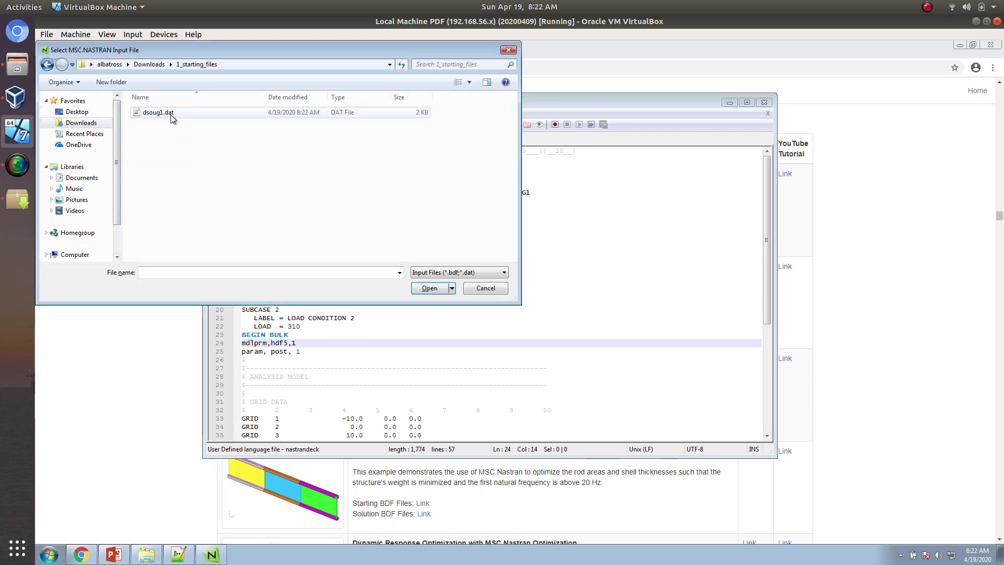
{"action": "double_click", "coordinate": [171, 118]}
{"action": "left_click", "coordinate": [61, 148]}
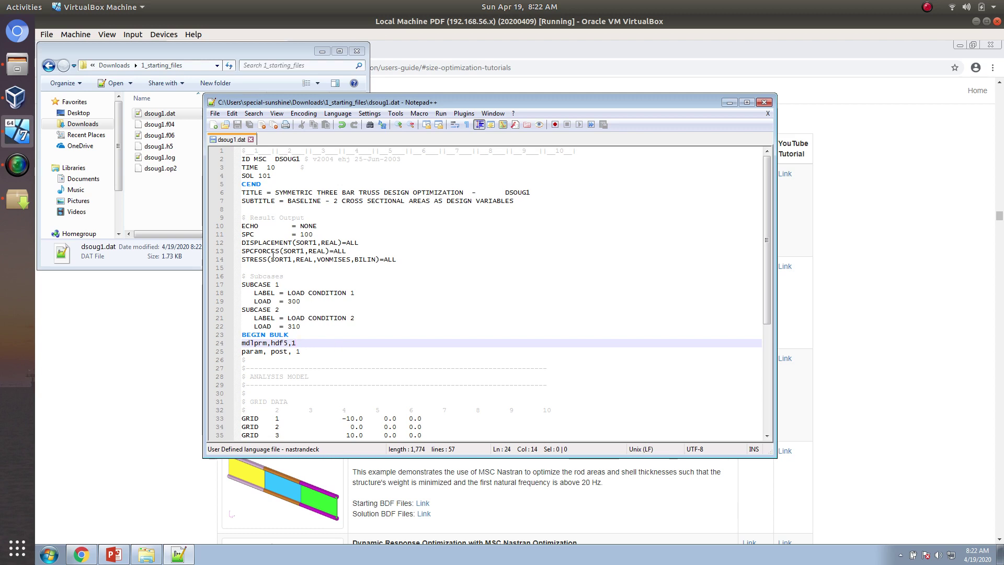
Open dsoug1.f06, search it for "fatal" and look through its contents.
{"action": "left_click", "coordinate": [180, 148]}
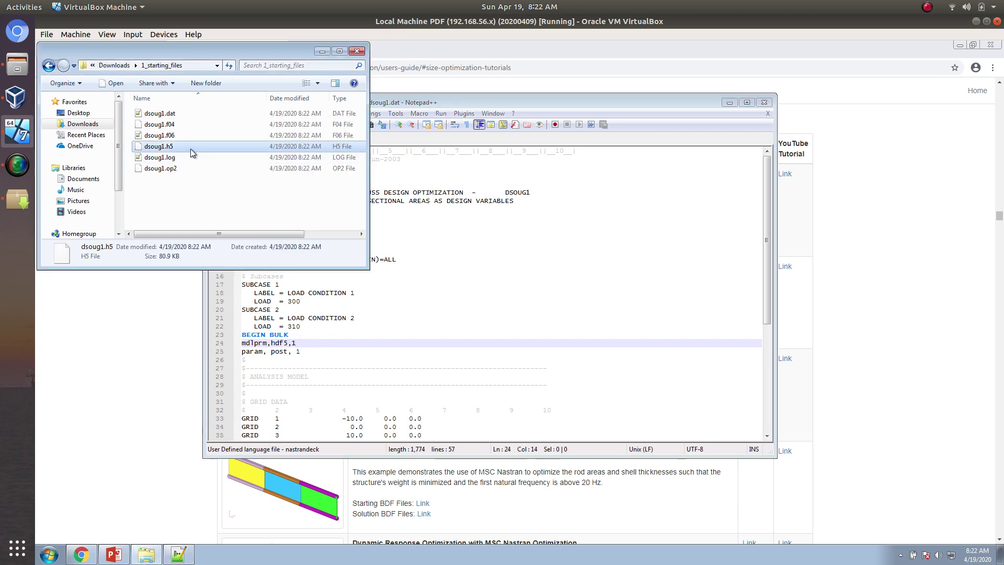
{"action": "double_click", "coordinate": [159, 135]}
{"action": "left_click", "coordinate": [627, 257]}
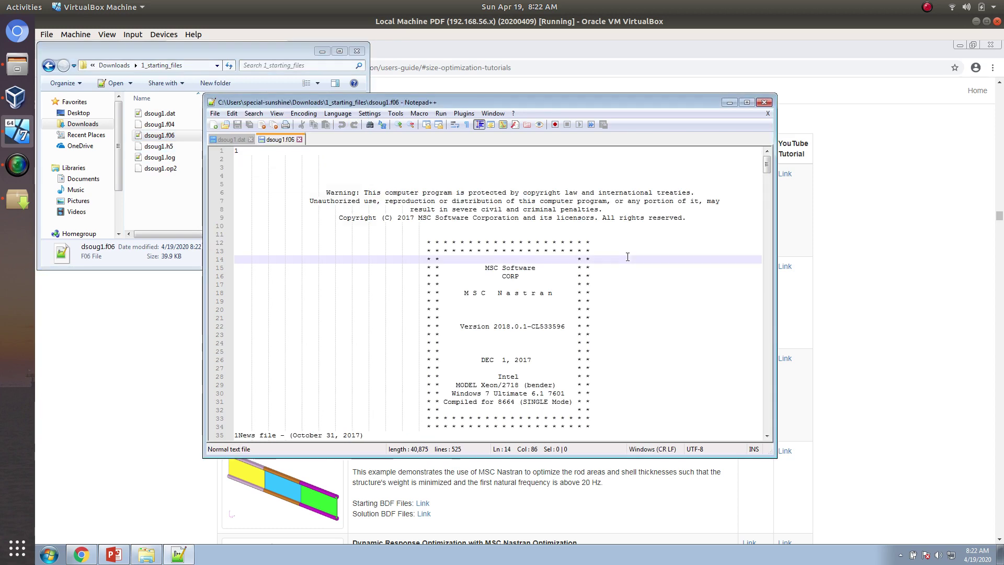
{"action": "key", "text": "ctrl+f"}
{"action": "type", "text": "fatal"}
{"action": "key", "text": "Return"}
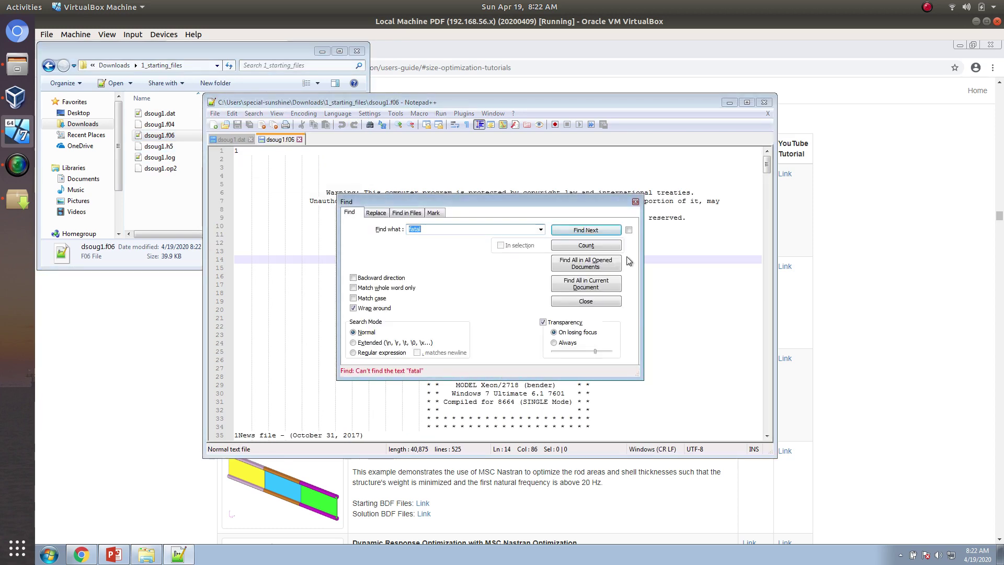
{"action": "key", "text": "Escape"}
{"action": "scroll", "coordinate": [523, 261], "scroll_direction": "down", "scroll_amount": 20}
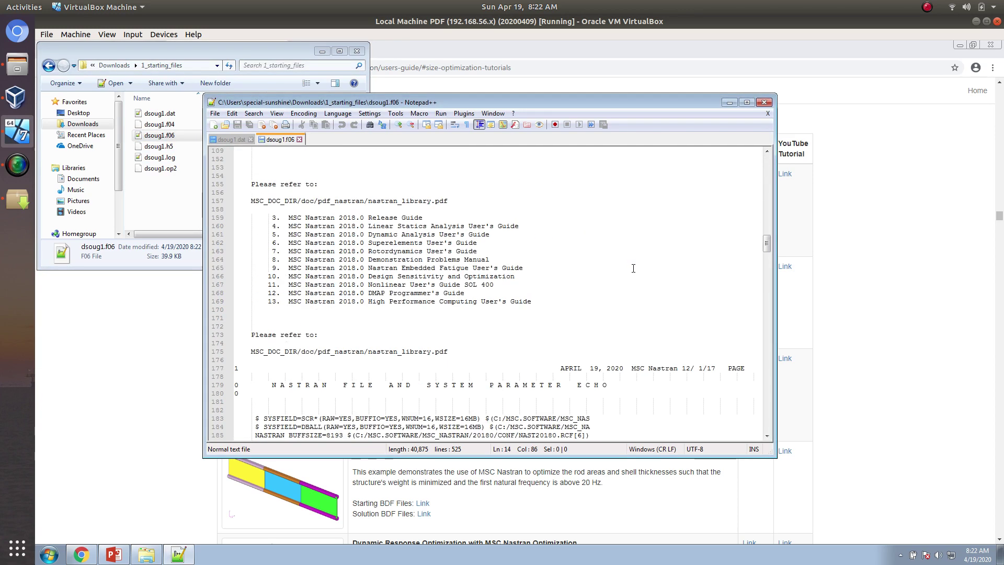
Add the line param,grdpnt,1 below mdlprm,hdf5,1 in dsoug1.dat and save the file.
{"action": "left_click", "coordinate": [239, 139]}
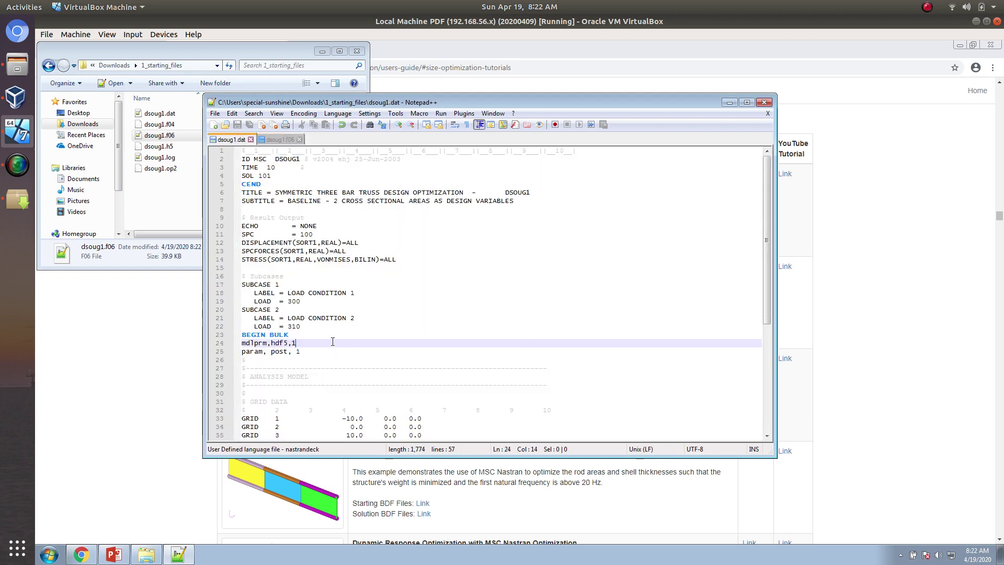
{"action": "scroll", "coordinate": [318, 351], "scroll_direction": "down", "scroll_amount": 8}
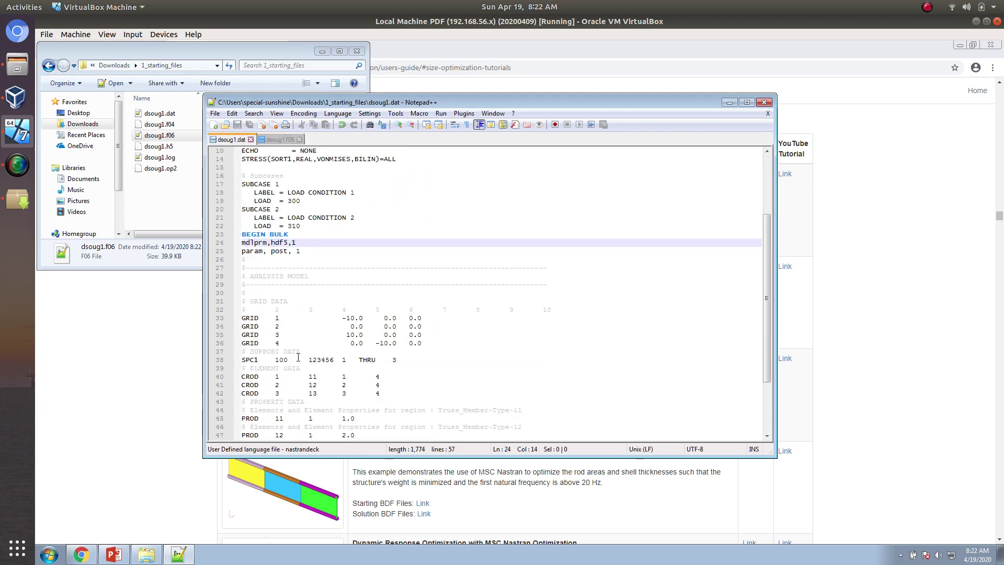
{"action": "scroll", "coordinate": [298, 357], "scroll_direction": "up", "scroll_amount": 4}
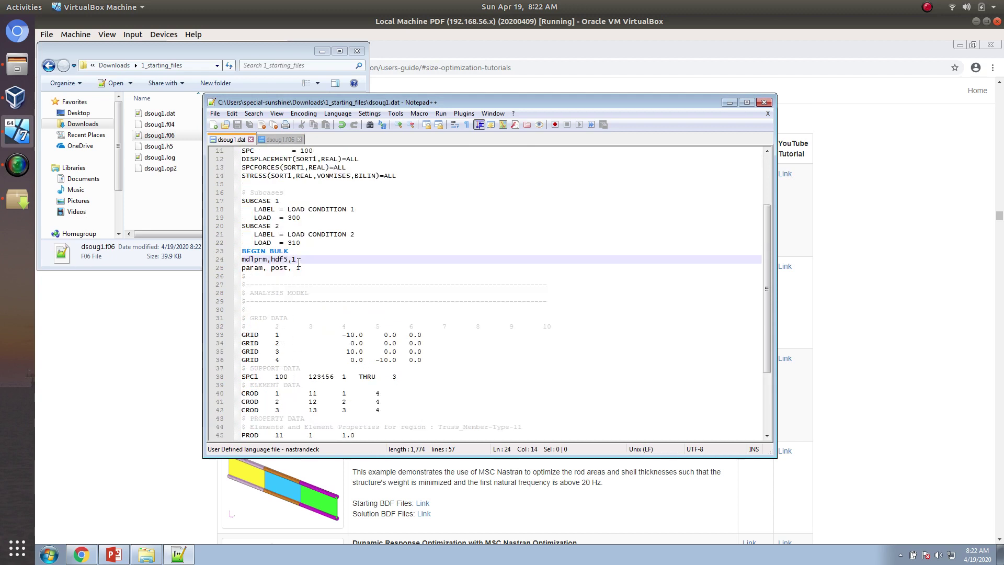
{"action": "key", "text": "Return"}
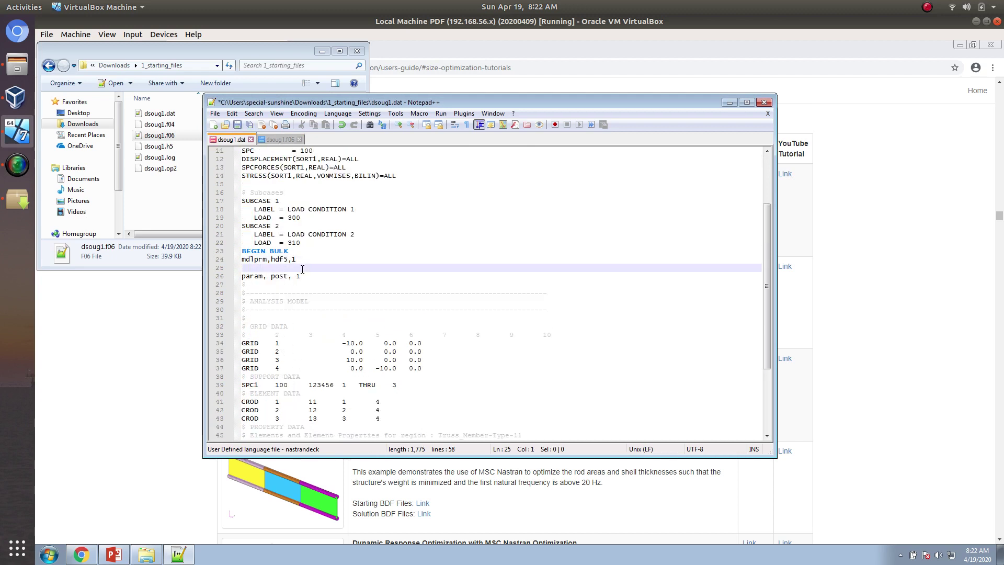
{"action": "type", "text": "param,grdpnt,1"}
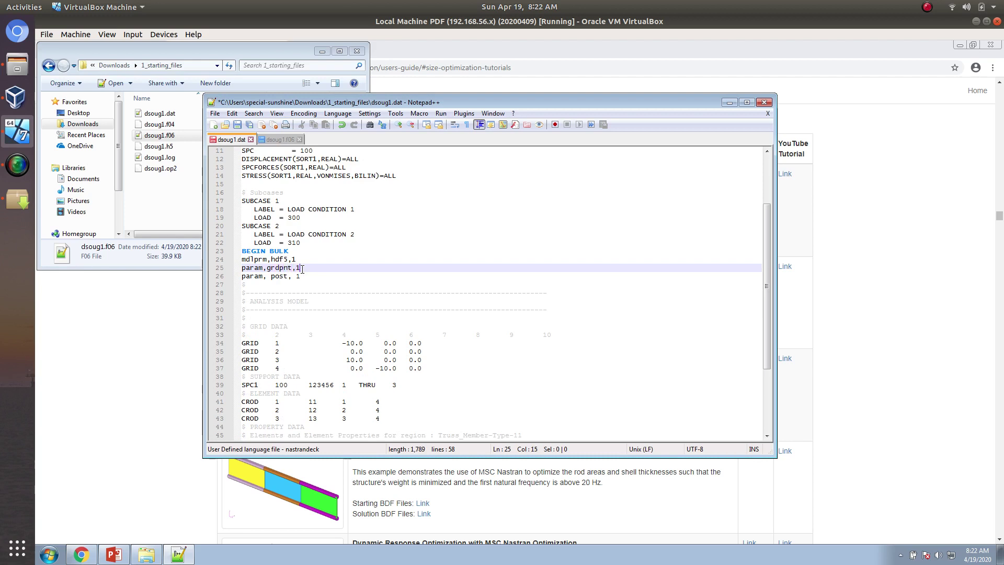
Delete the previous run's output files from 1_starting_files, from dsoug1.f04 through dsoug1.op2, keeping only dsoug1.dat.
{"action": "left_click", "coordinate": [160, 124]}
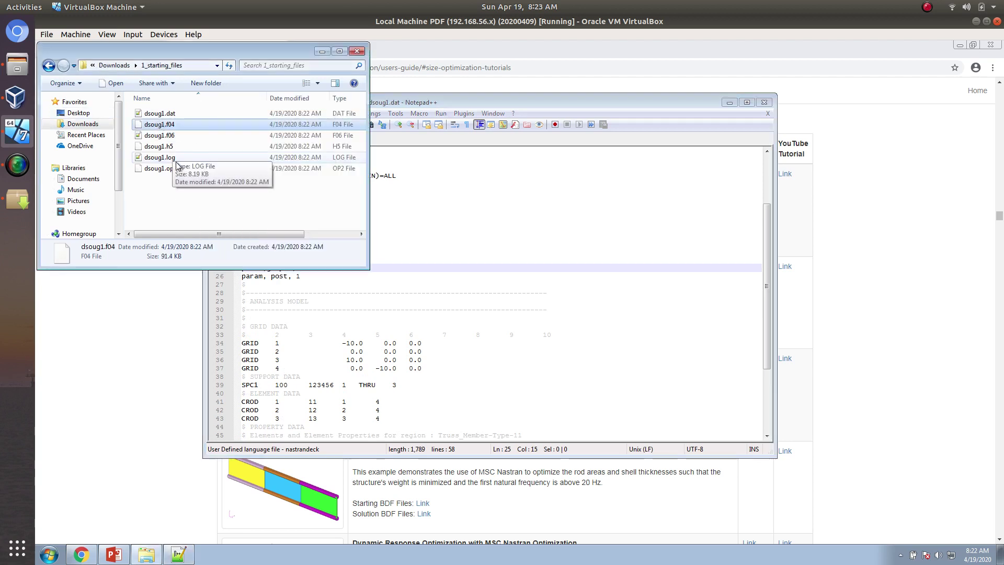
{"action": "left_click", "coordinate": [176, 165], "text": "shift"}
{"action": "key", "text": "Delete"}
{"action": "key", "text": "Return"}
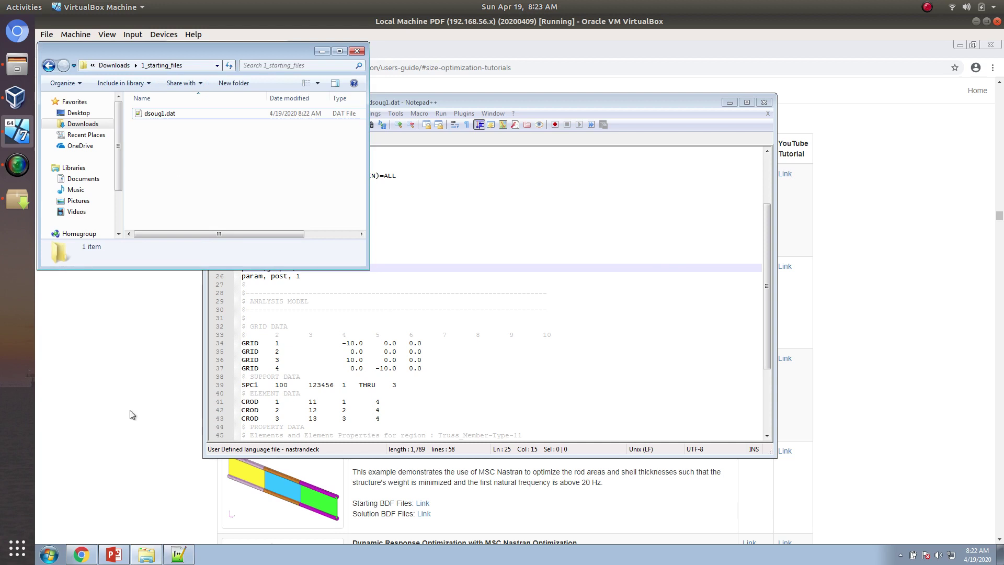
Launch MSC Nastran again and rerun the analysis on the edited dsoug1.dat.
{"action": "left_click", "coordinate": [50, 555]}
{"action": "type", "text": "nastran"}
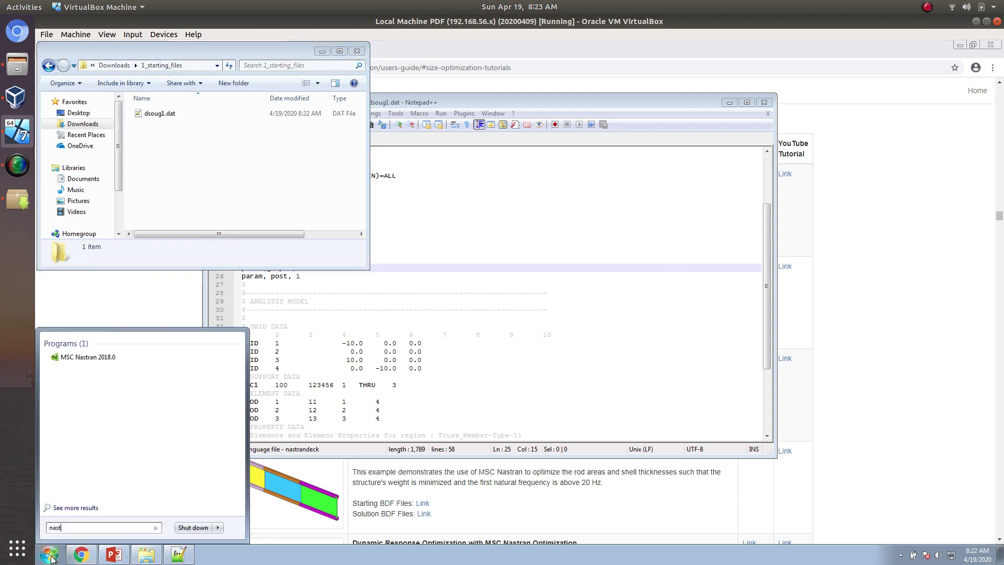
{"action": "key", "text": "Return"}
{"action": "double_click", "coordinate": [151, 113]}
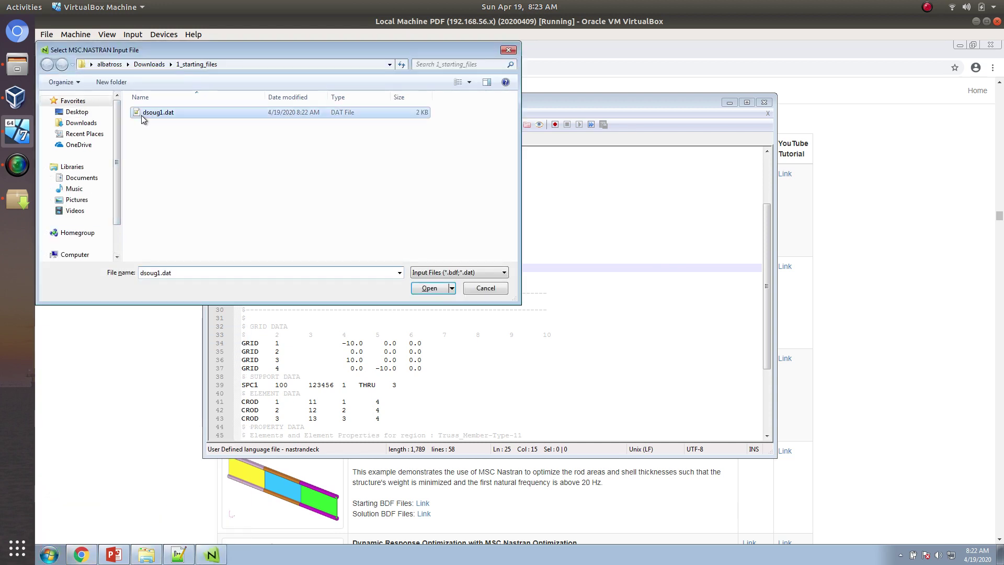
{"action": "left_click", "coordinate": [69, 144]}
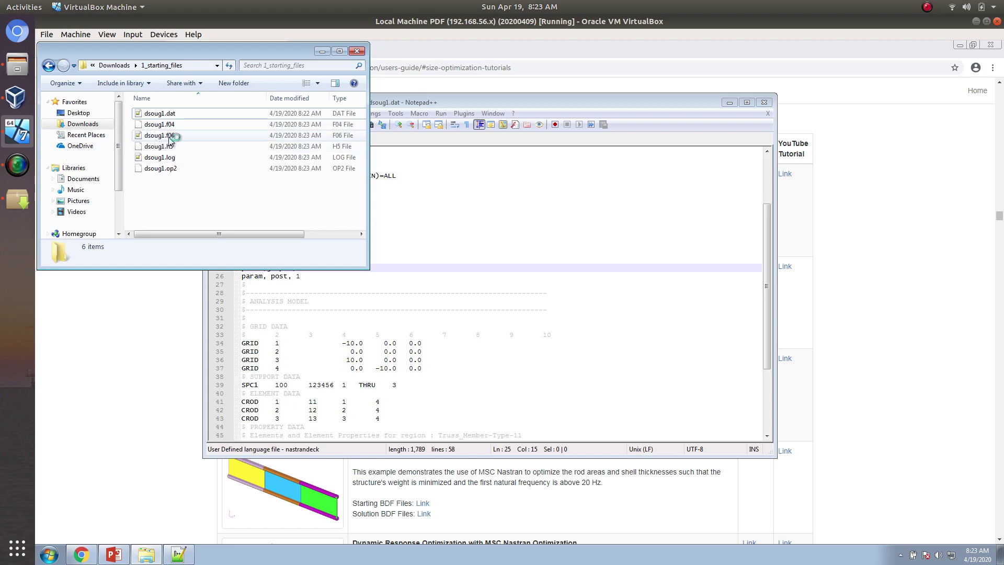
Open the newly generated dsoug1.f06, reload it in Notepad++ and search it for "FATAL".
{"action": "left_click_drag", "start_coordinate": [168, 137], "coordinate": [548, 281]}
{"action": "left_click", "coordinate": [546, 332]}
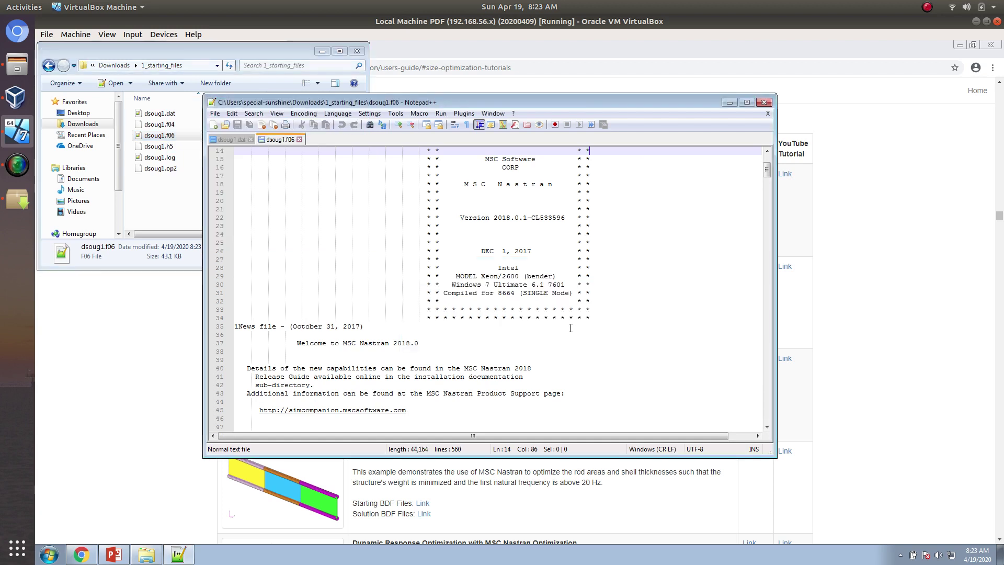
{"action": "left_click", "coordinate": [614, 214]}
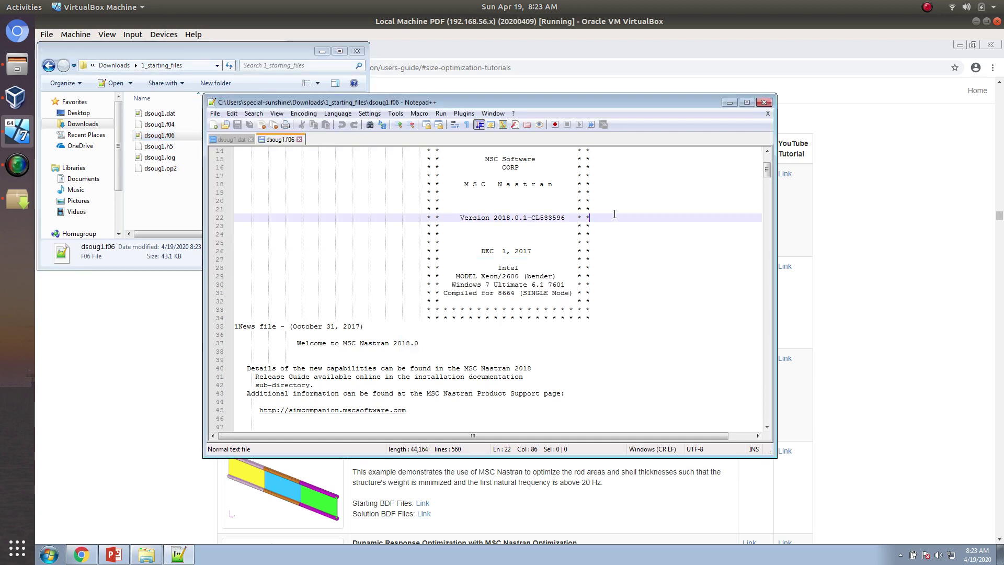
{"action": "key", "text": "ctrl+f"}
{"action": "type", "text": "FATAL"}
{"action": "key", "text": "Return"}
{"action": "key", "text": "Escape"}
Maximize the Notepad++ window and examine the grid point weight generator output in dsoug1.f06.
{"action": "double_click", "coordinate": [617, 102]}
{"action": "scroll", "coordinate": [517, 252], "scroll_direction": "down", "scroll_amount": 20}
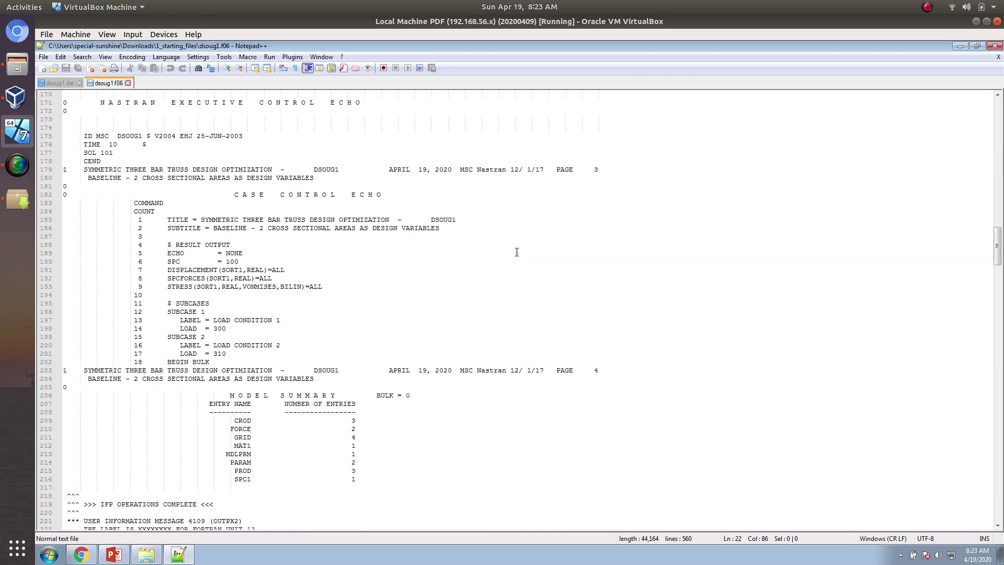
{"action": "scroll", "coordinate": [516, 252], "scroll_direction": "down", "scroll_amount": 20}
{"action": "scroll", "coordinate": [123, 267], "scroll_direction": "up", "scroll_amount": 8}
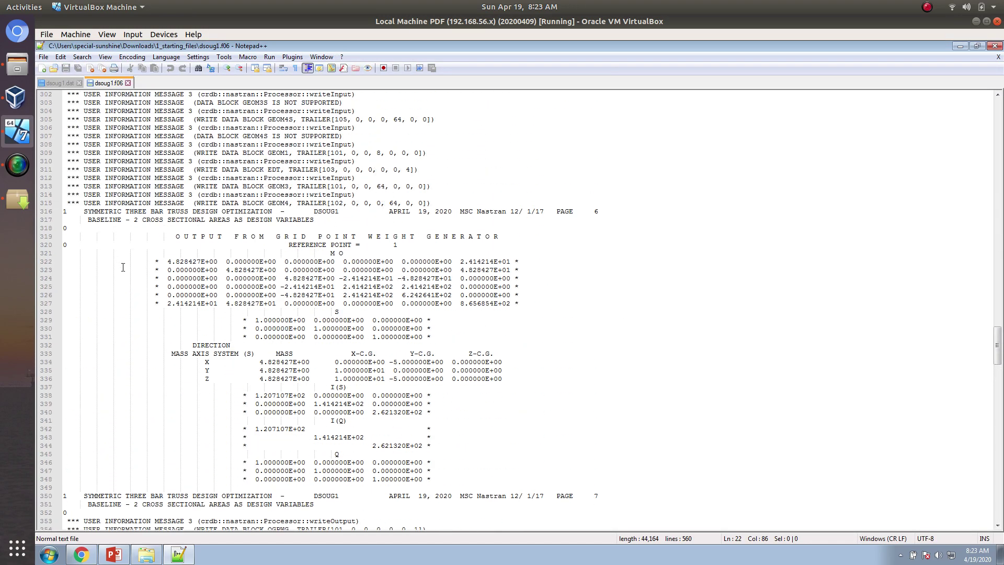
Highlight the first mass term in the dsoug1.f06 weight output, and open the Parameter Study web app in Chrome.
{"action": "left_click_drag", "start_coordinate": [168, 261], "coordinate": [224, 261]}
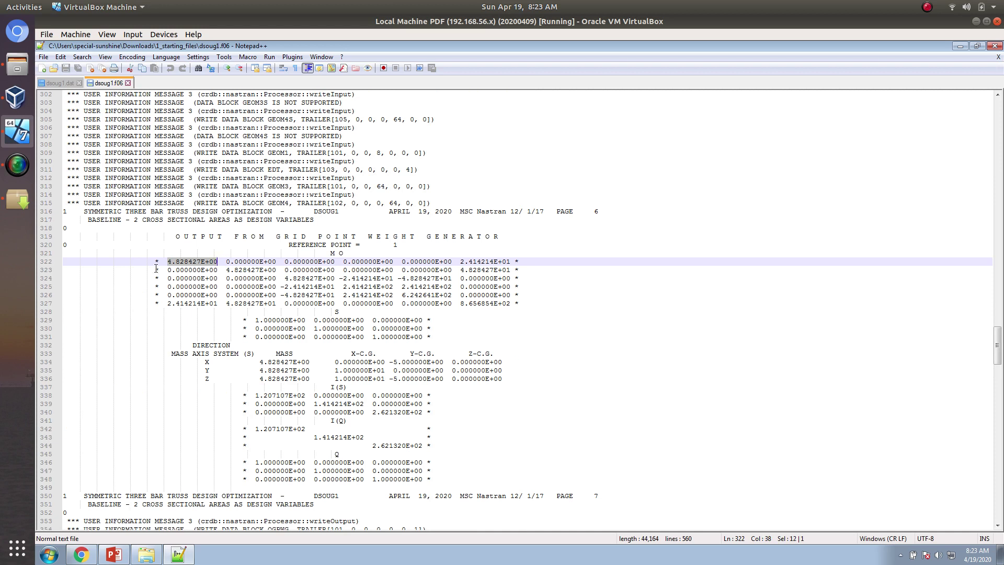
{"action": "left_click", "coordinate": [127, 83]}
{"action": "left_click", "coordinate": [84, 554]}
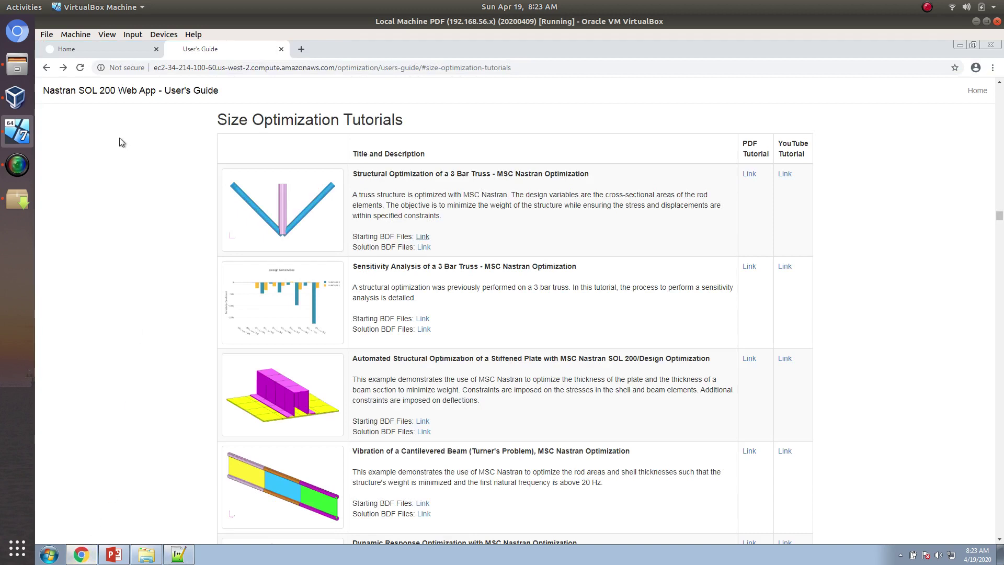
{"action": "left_click", "coordinate": [125, 51]}
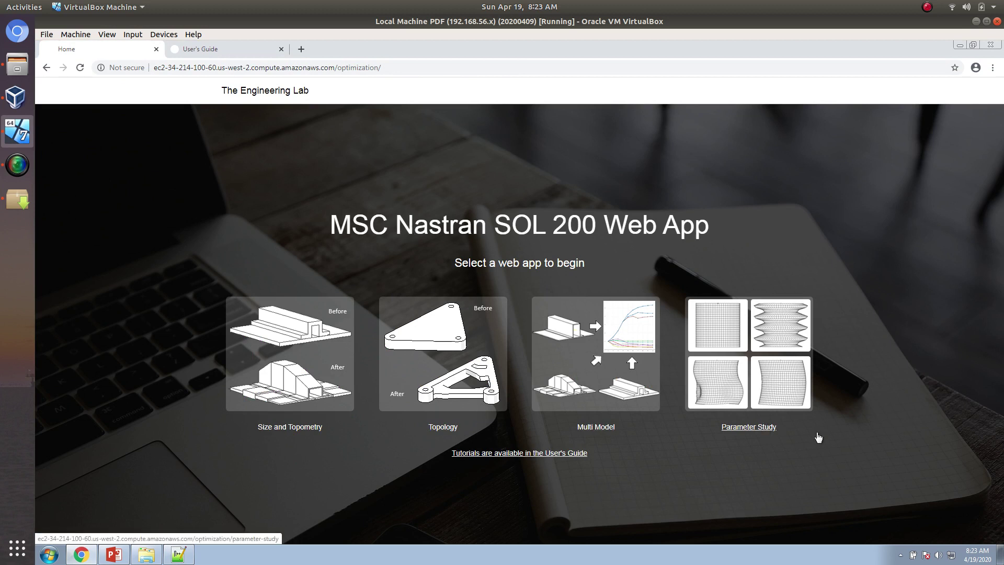
{"action": "left_click", "coordinate": [772, 403]}
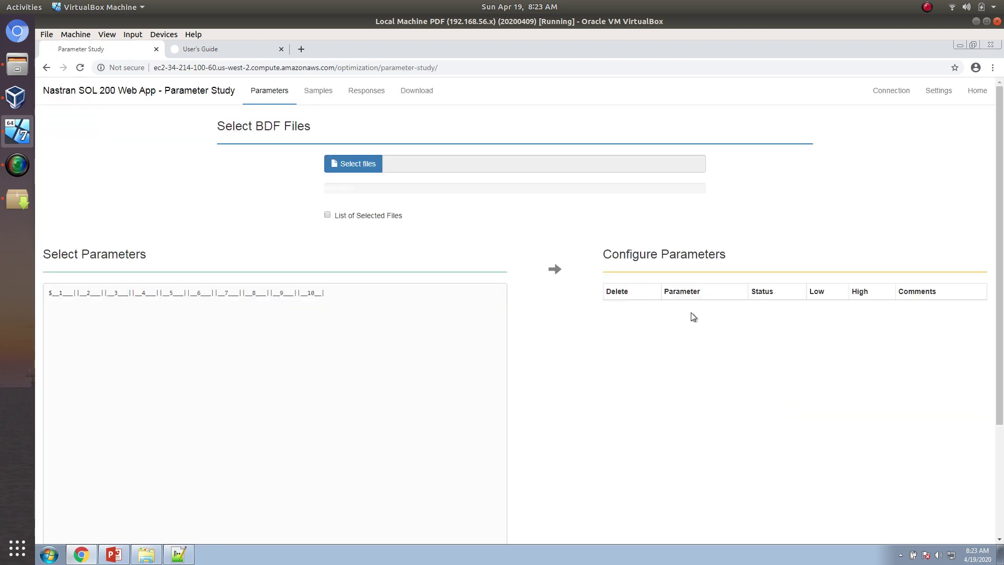
Look at the Download section, return to Parameters and load dsoug1.dat from 1_starting_files as the BDF file.
{"action": "left_click", "coordinate": [423, 98]}
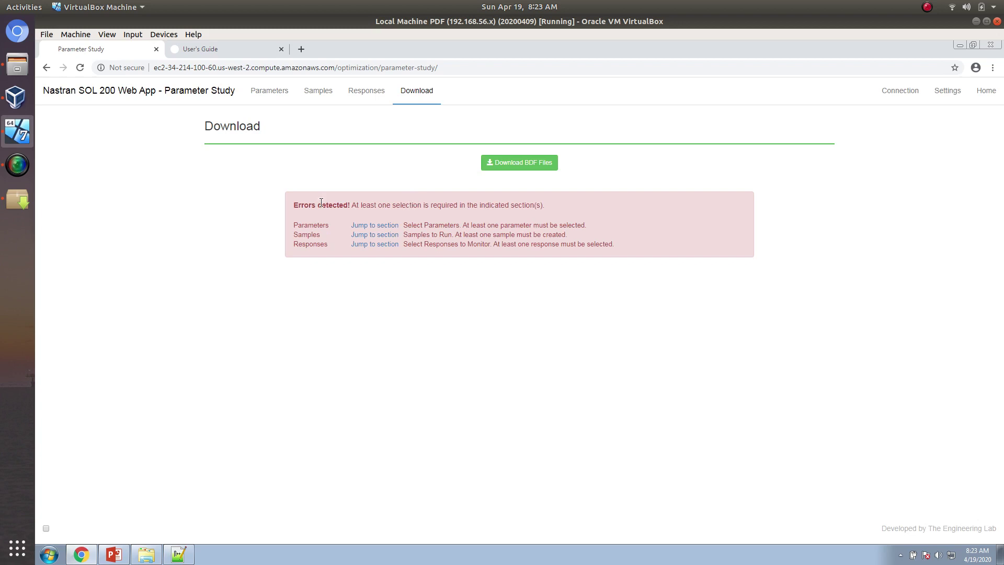
{"action": "left_click", "coordinate": [268, 99]}
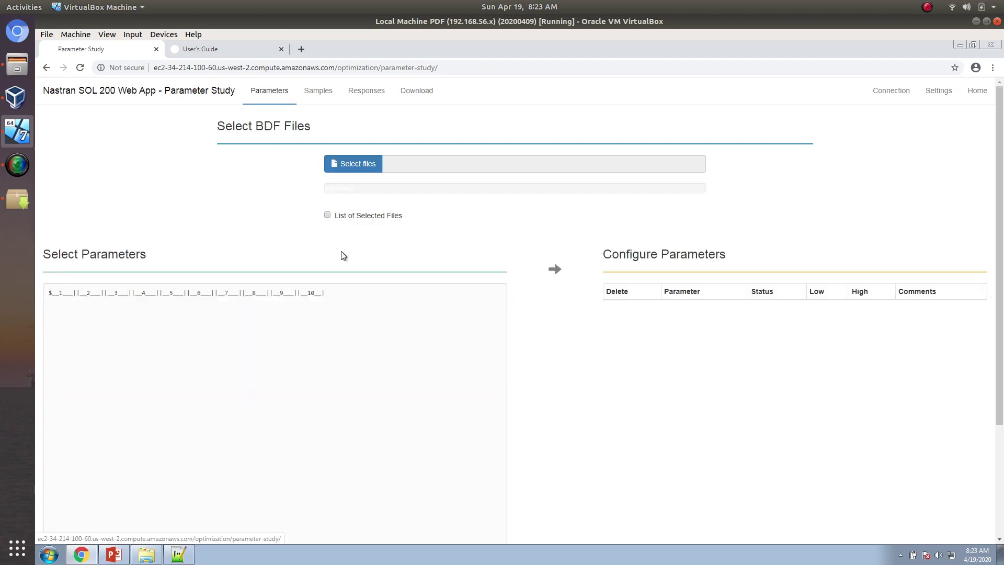
{"action": "left_click", "coordinate": [359, 165]}
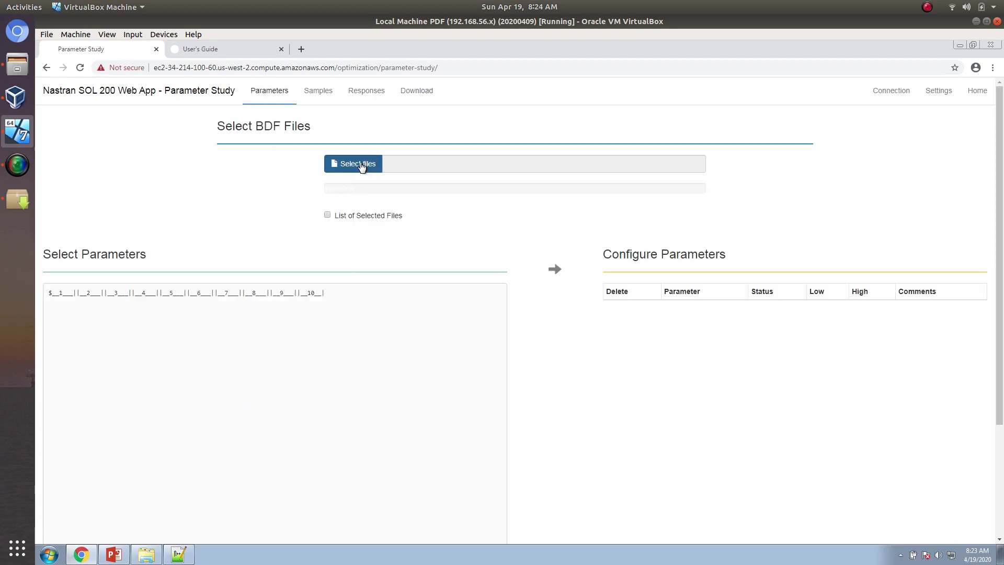
{"action": "left_click", "coordinate": [81, 108]}
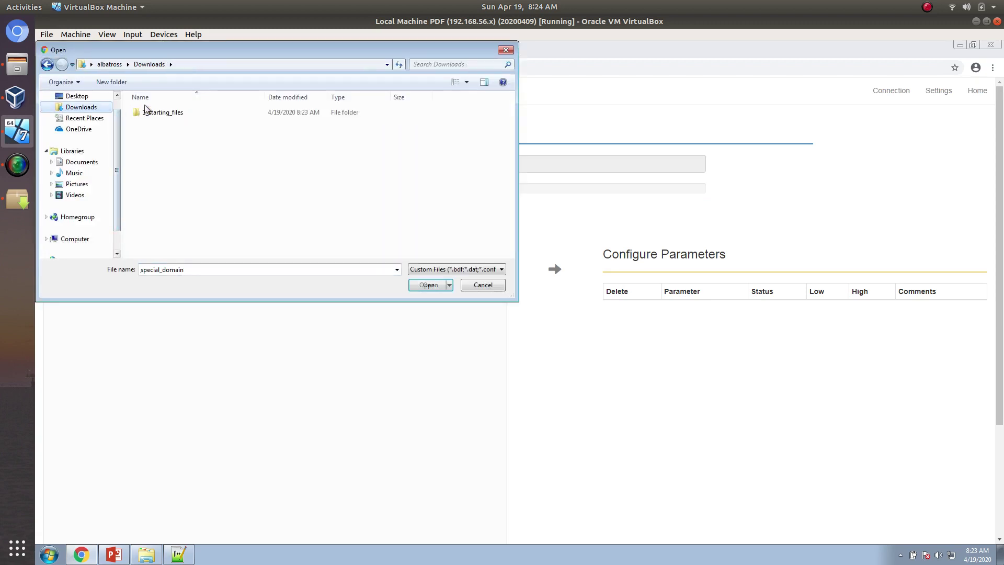
{"action": "double_click", "coordinate": [147, 112]}
{"action": "double_click", "coordinate": [148, 113]}
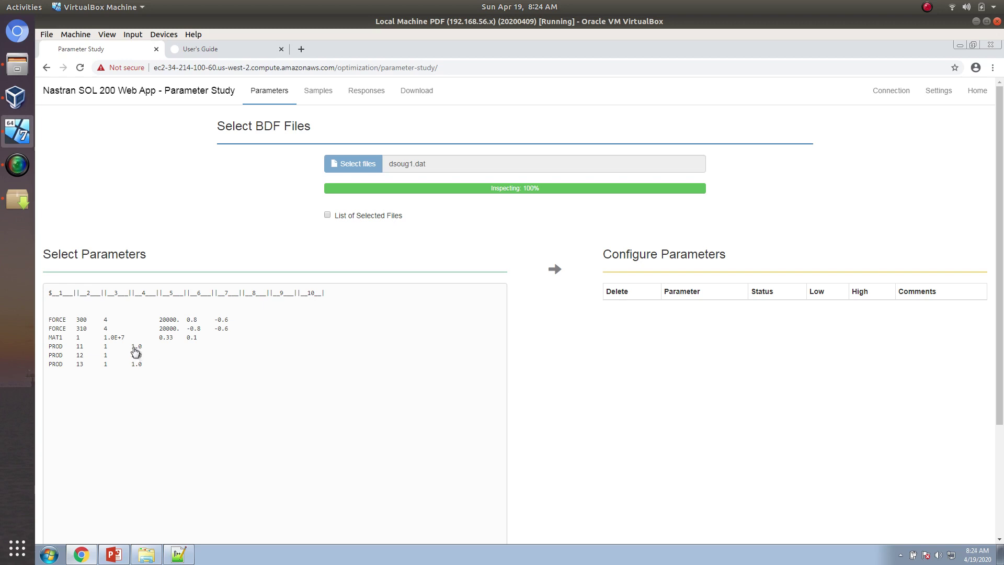
Select field 4 of PROD 11, PROD 12 and PROD 13 as the study parameters.
{"action": "left_click", "coordinate": [135, 347]}
{"action": "left_click", "coordinate": [136, 356]}
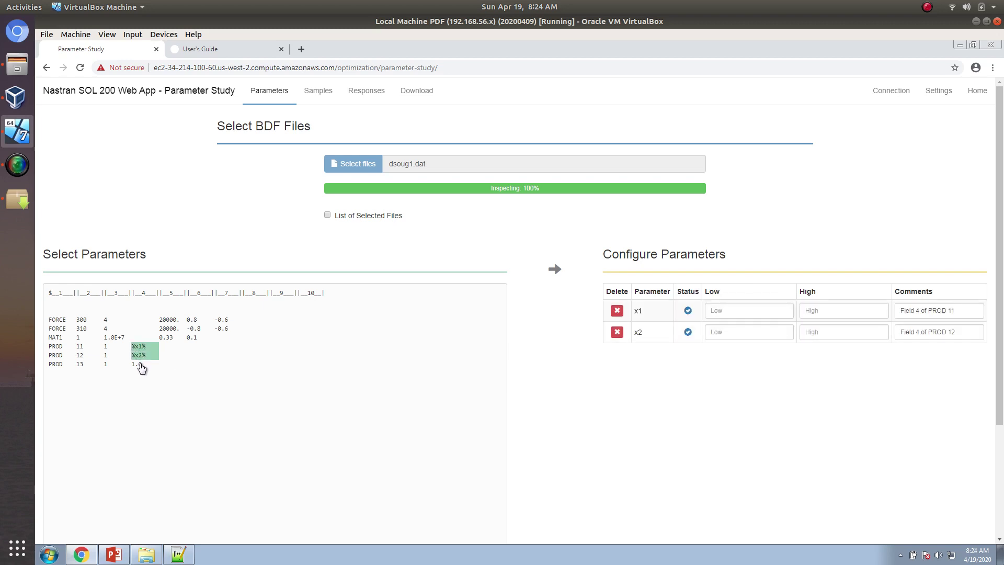
{"action": "left_click", "coordinate": [137, 364]}
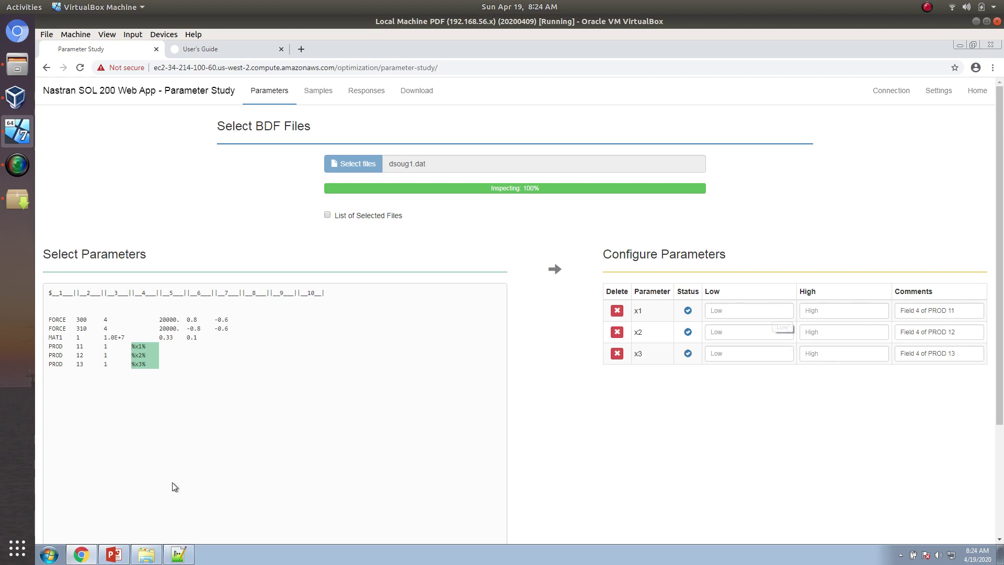
Switch to PowerPoint and check the design variable bounds on the Optimization Problem Statement slide.
{"action": "left_click", "coordinate": [114, 554]}
{"action": "left_click", "coordinate": [124, 193]}
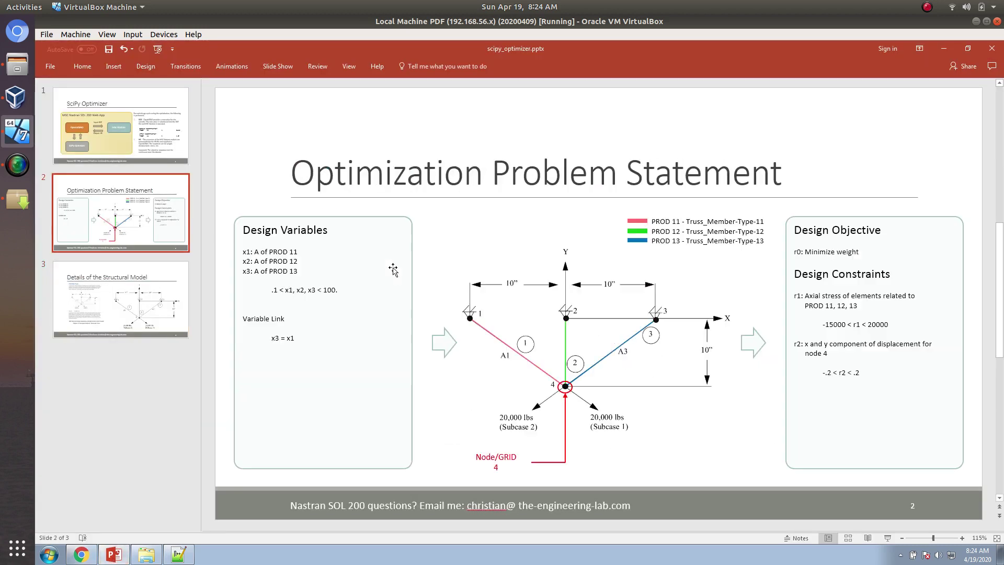
{"action": "left_click", "coordinate": [279, 291]}
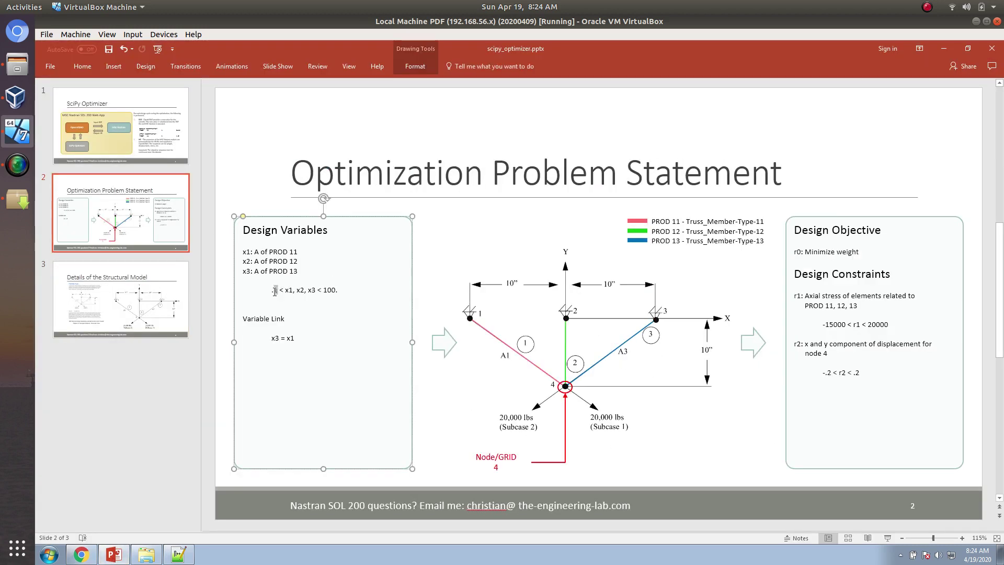
Switch back to Chrome and set the bounds of parameter x1 to .1 low and 100. high.
{"action": "left_click", "coordinate": [81, 554]}
{"action": "left_click", "coordinate": [753, 312]}
{"action": "type", "text": "."}
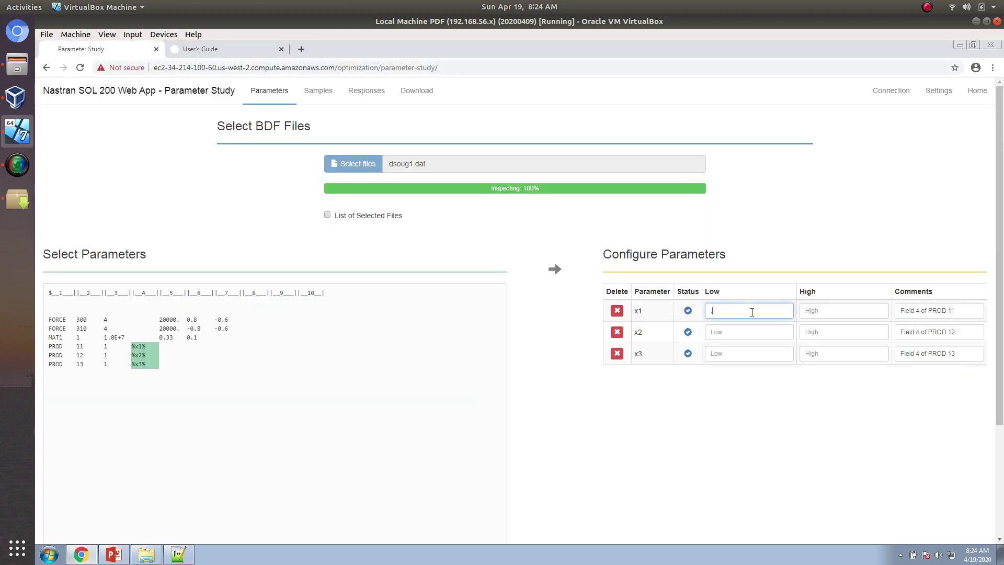
{"action": "type", "text": "1"}
{"action": "key", "text": "Tab"}
{"action": "type", "text": "100."}
{"action": "key", "text": "Tab"}
Set the bounds of parameters x2 and x3 to .1 low and 100. high.
{"action": "key", "text": "Tab"}
{"action": "key", "text": "Tab"}
{"action": "type", "text": ".1"}
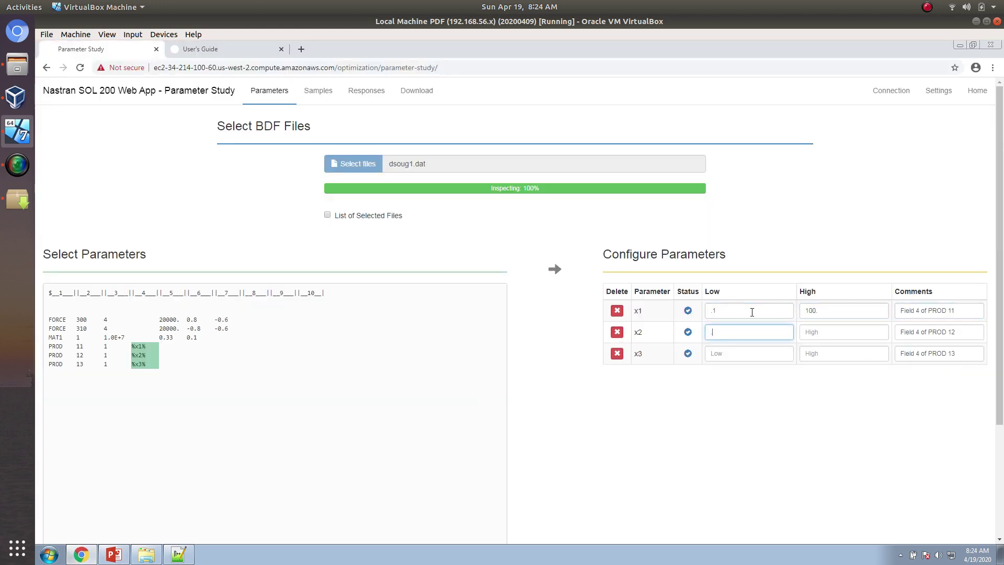
{"action": "key", "text": "Tab"}
{"action": "type", "text": "100."}
{"action": "key", "text": "Tab"}
{"action": "key", "text": "Tab"}
{"action": "key", "text": "Tab"}
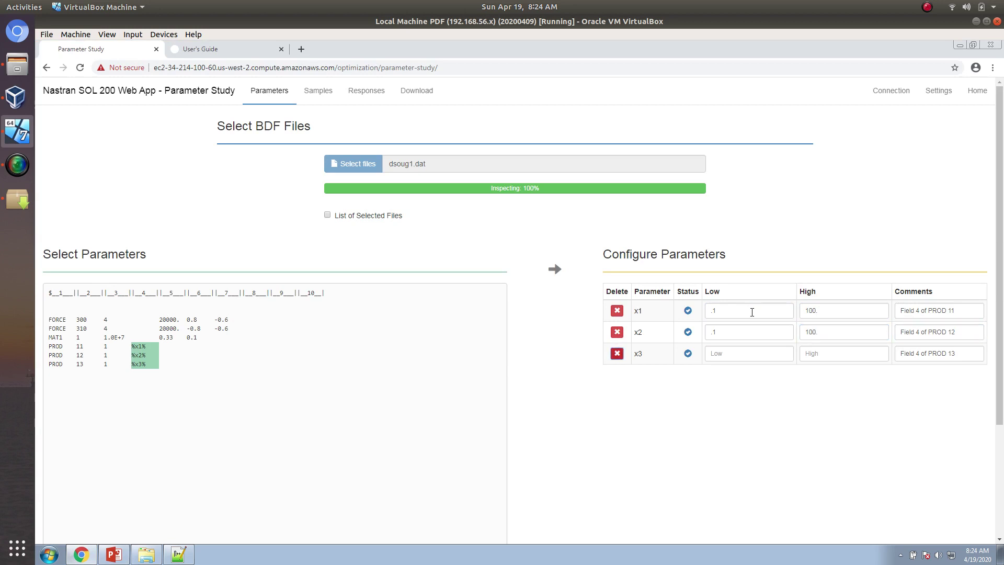
{"action": "type", "text": "100."}
{"action": "key", "text": "Tab"}
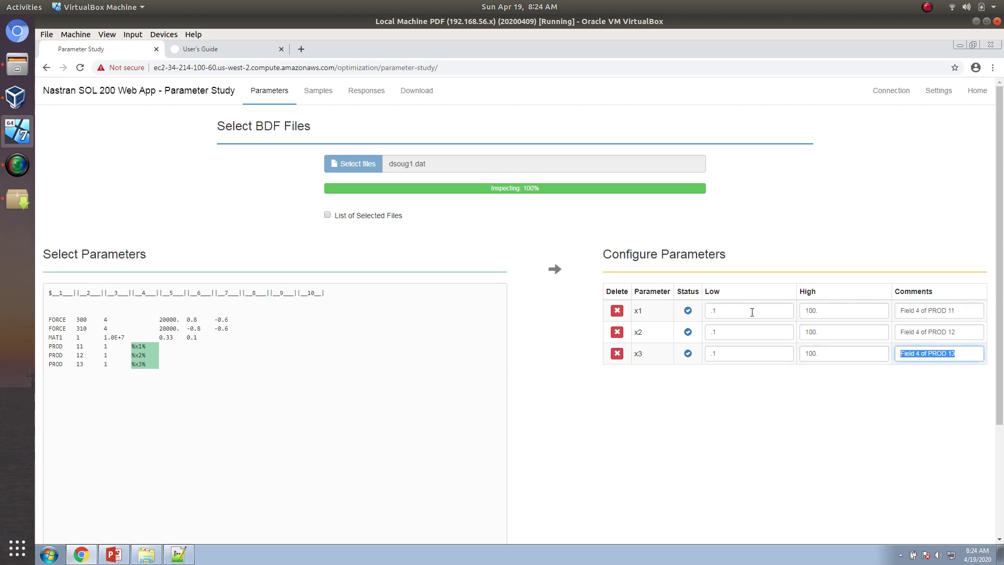
{"action": "left_click", "coordinate": [604, 349]}
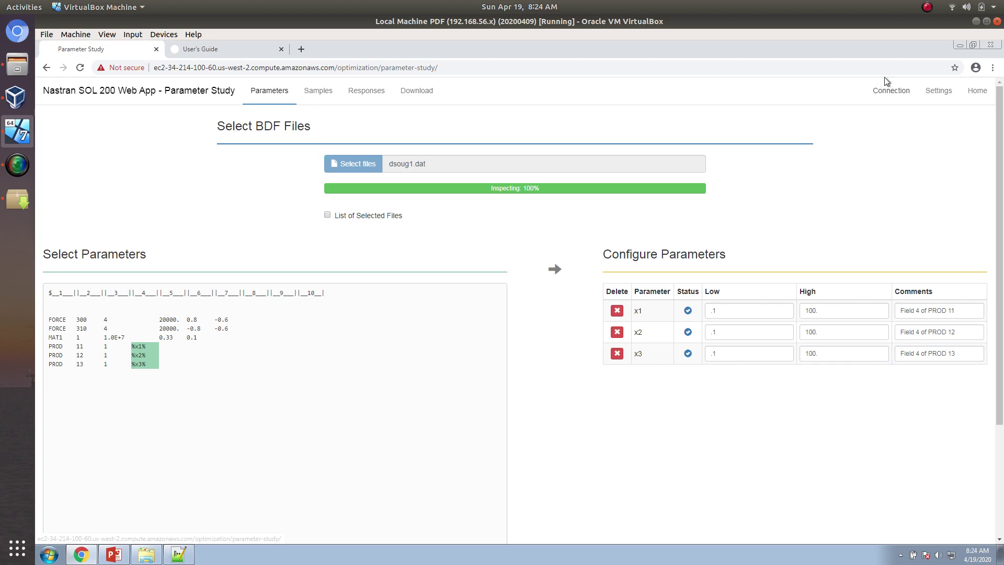
Change the procedure in the web app's settings to Local Optimization (Experimental).
{"action": "left_click", "coordinate": [934, 90]}
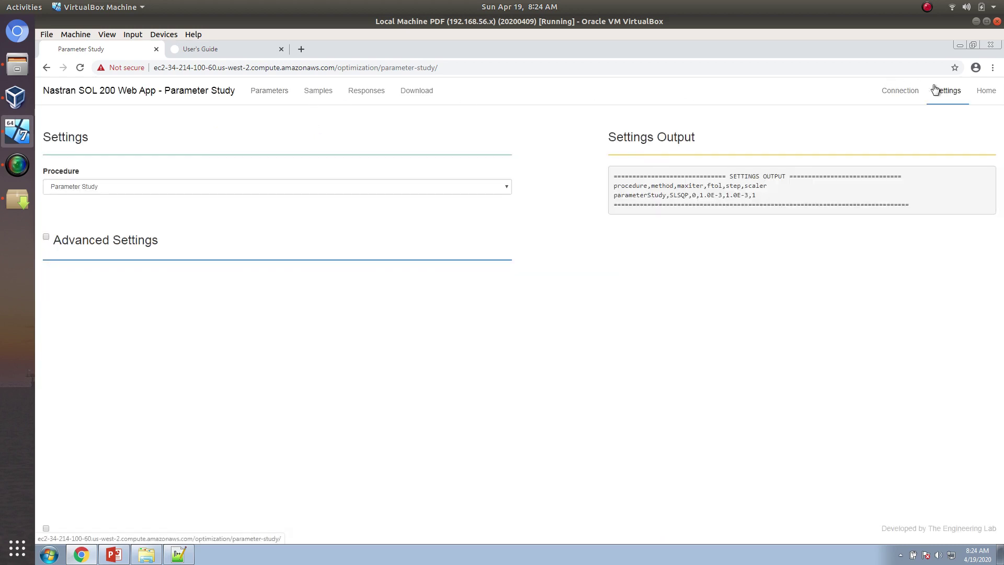
{"action": "left_click", "coordinate": [291, 186]}
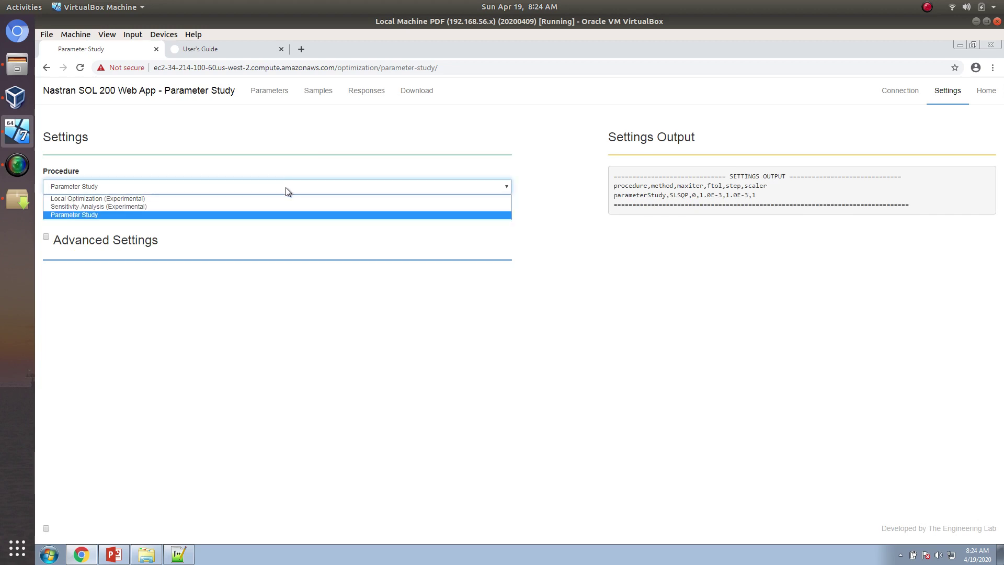
{"action": "left_click", "coordinate": [130, 199]}
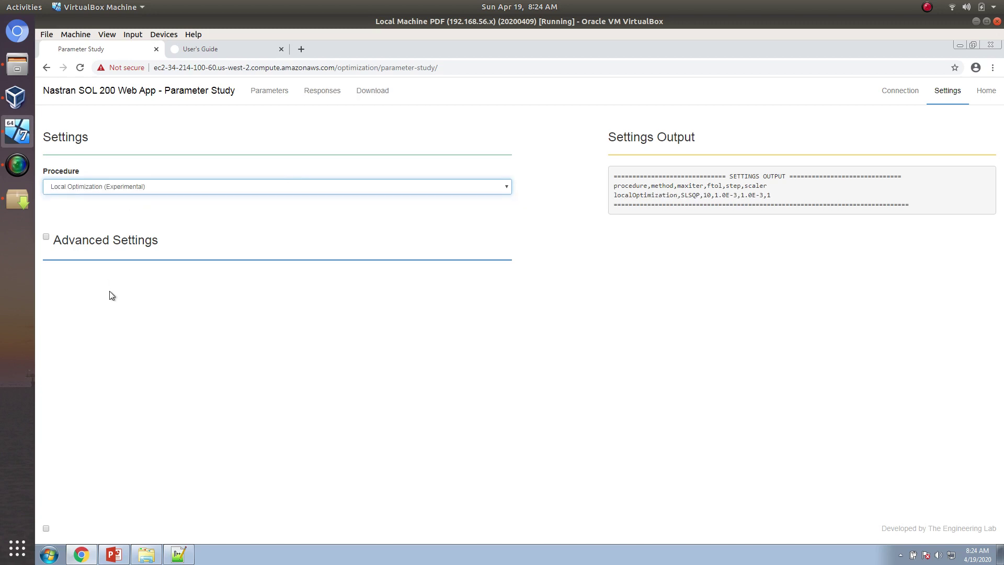
{"action": "left_click", "coordinate": [315, 156]}
Choose dsoug1.h5 as the file to upload in the Responses section.
{"action": "left_click", "coordinate": [321, 92]}
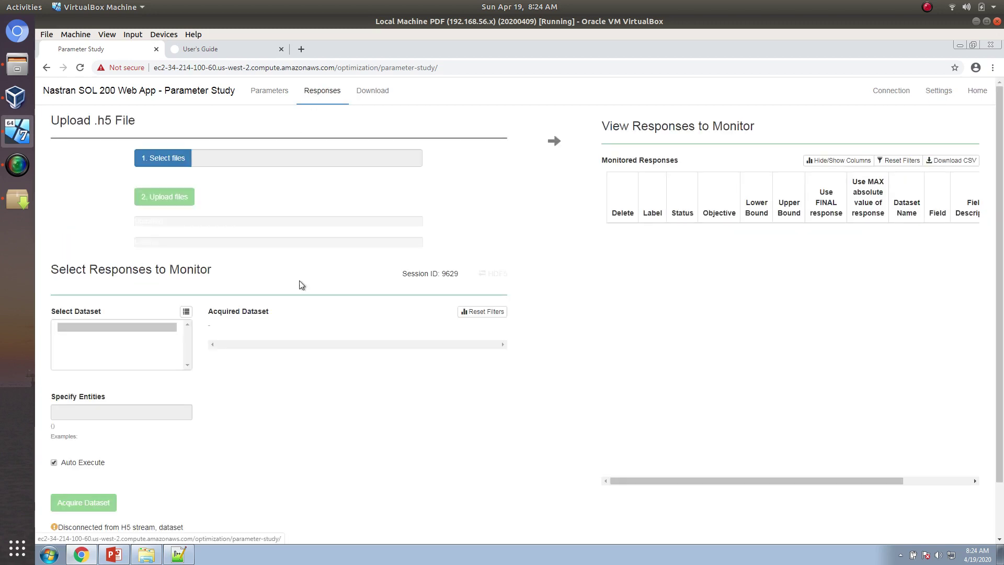
{"action": "left_click", "coordinate": [187, 160]}
{"action": "double_click", "coordinate": [181, 112]}
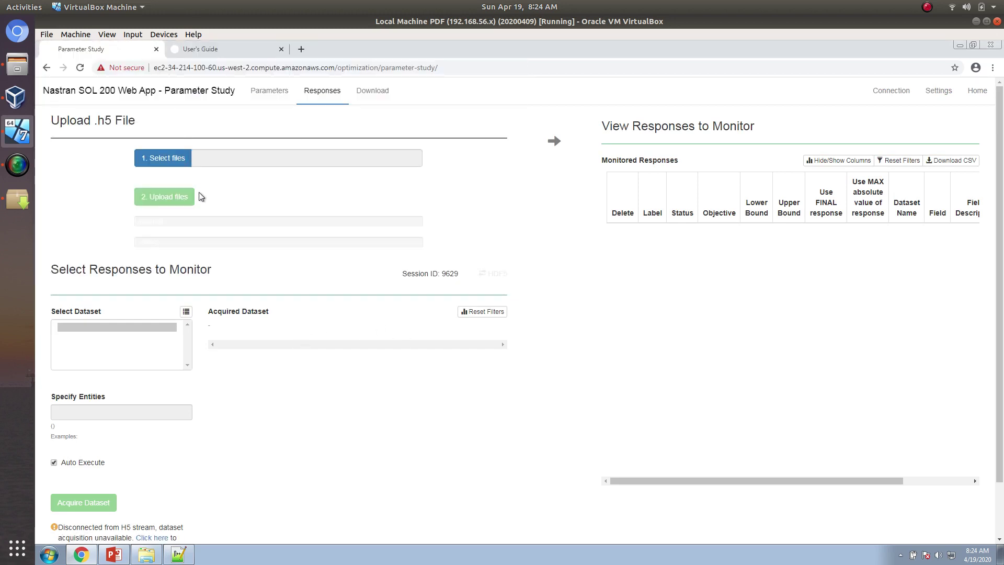
{"action": "left_click", "coordinate": [180, 203]}
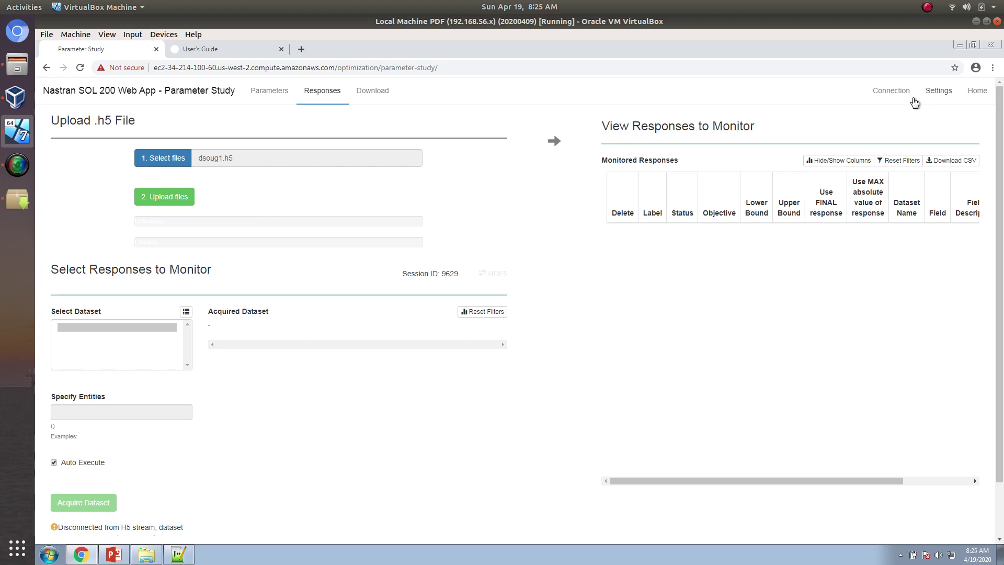
Examine the Connection page's instructions for connecting the web app to a local HDF5 file.
{"action": "left_click", "coordinate": [892, 91]}
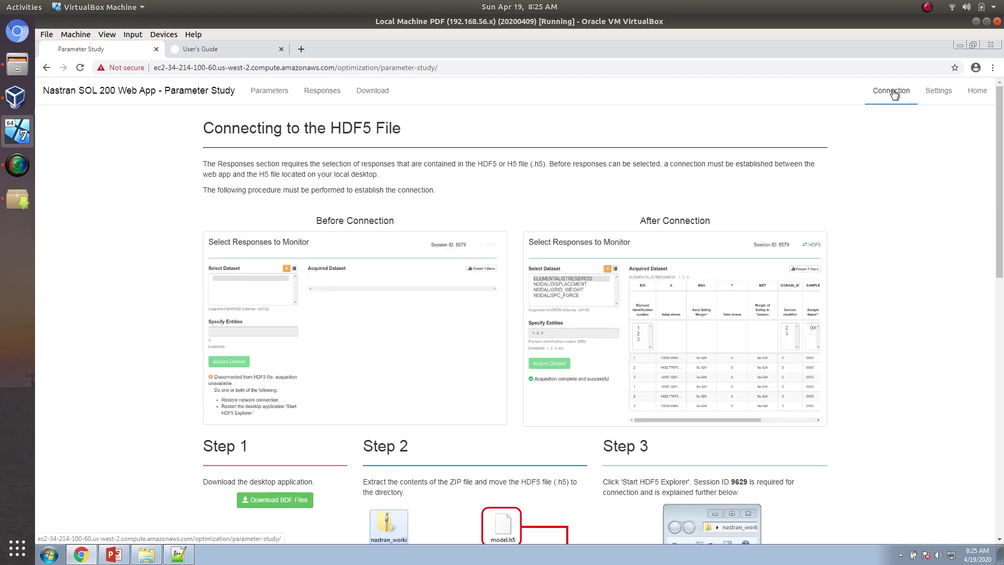
{"action": "scroll", "coordinate": [465, 391], "scroll_direction": "down", "scroll_amount": 1}
{"action": "scroll", "coordinate": [466, 391], "scroll_direction": "down", "scroll_amount": 7}
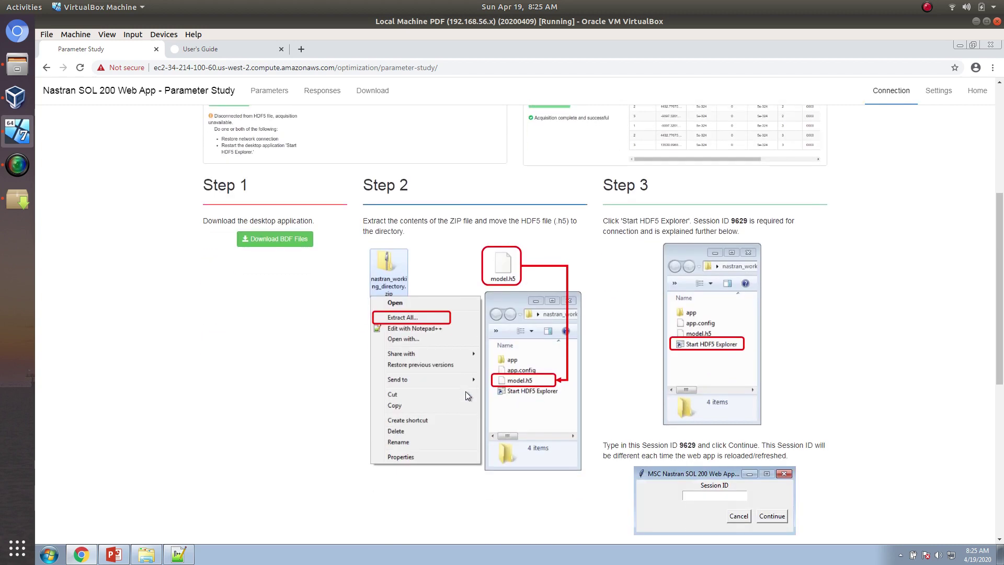
{"action": "scroll", "coordinate": [465, 391], "scroll_direction": "up", "scroll_amount": 2}
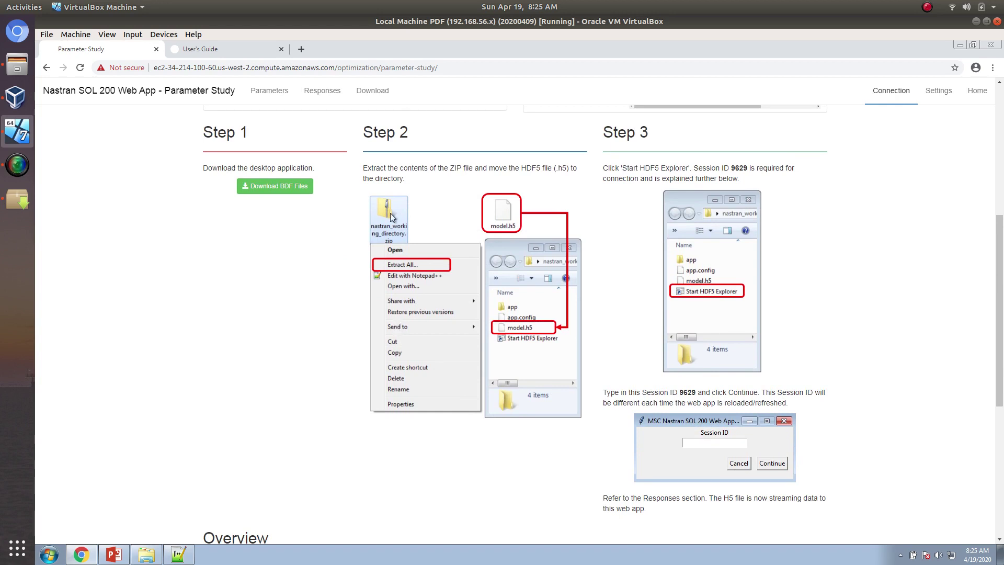
Return to the Responses section and upload dsoug1.h5.
{"action": "left_click", "coordinate": [322, 99]}
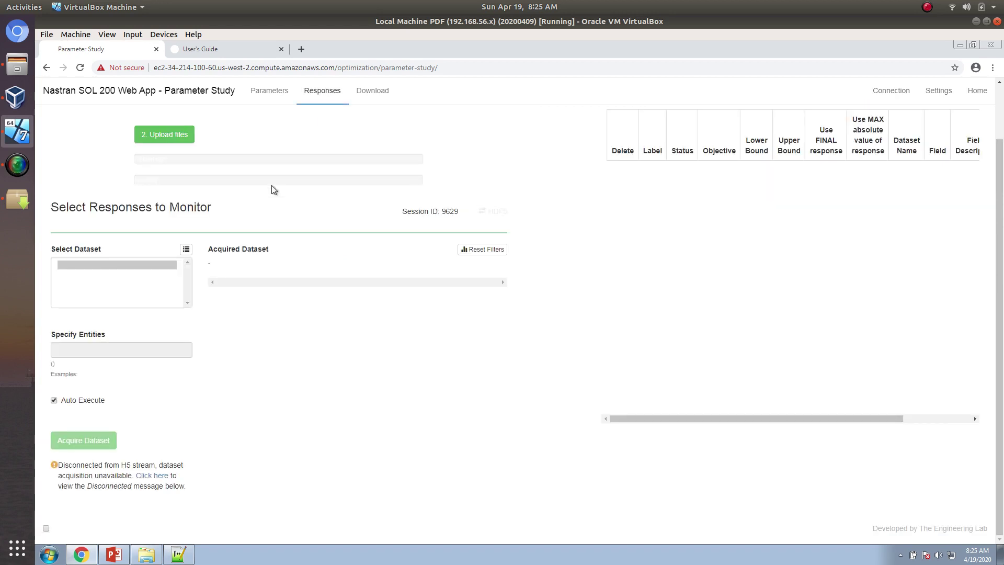
{"action": "scroll", "coordinate": [271, 185], "scroll_direction": "up", "scroll_amount": 1}
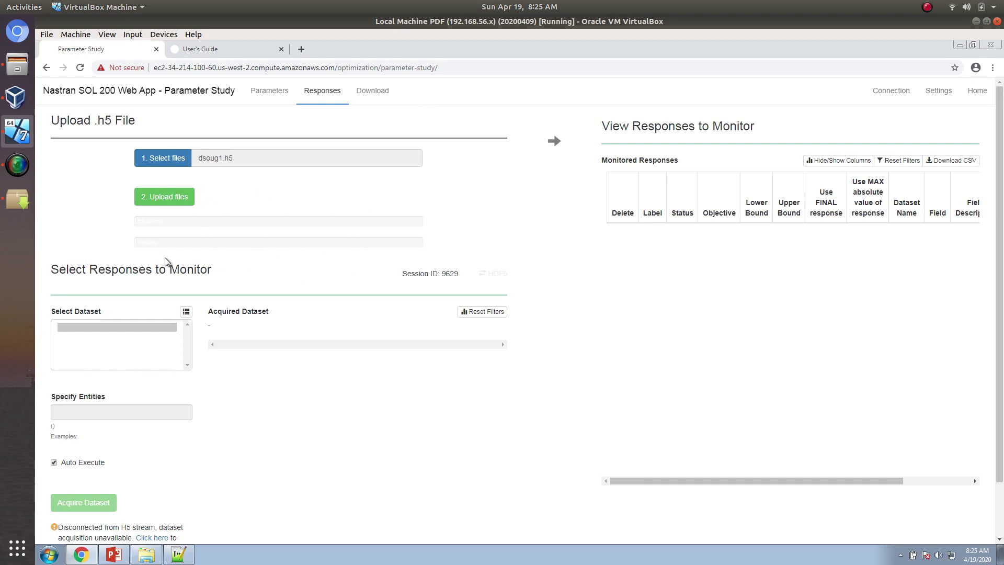
{"action": "left_click", "coordinate": [165, 196]}
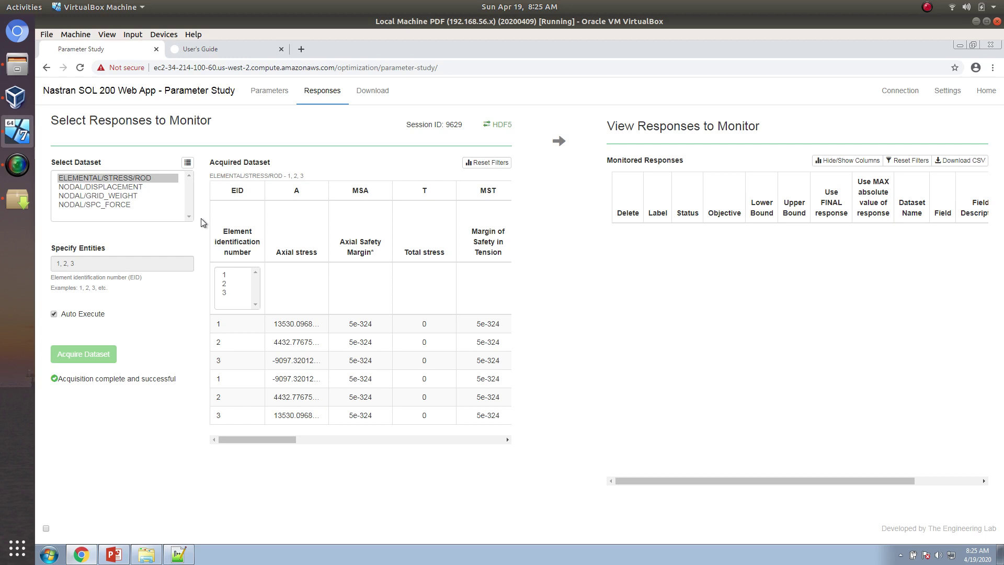
Acquire the NODAL/GRID_WEIGHT dataset and add its MX value to the monitored responses.
{"action": "left_click", "coordinate": [135, 197]}
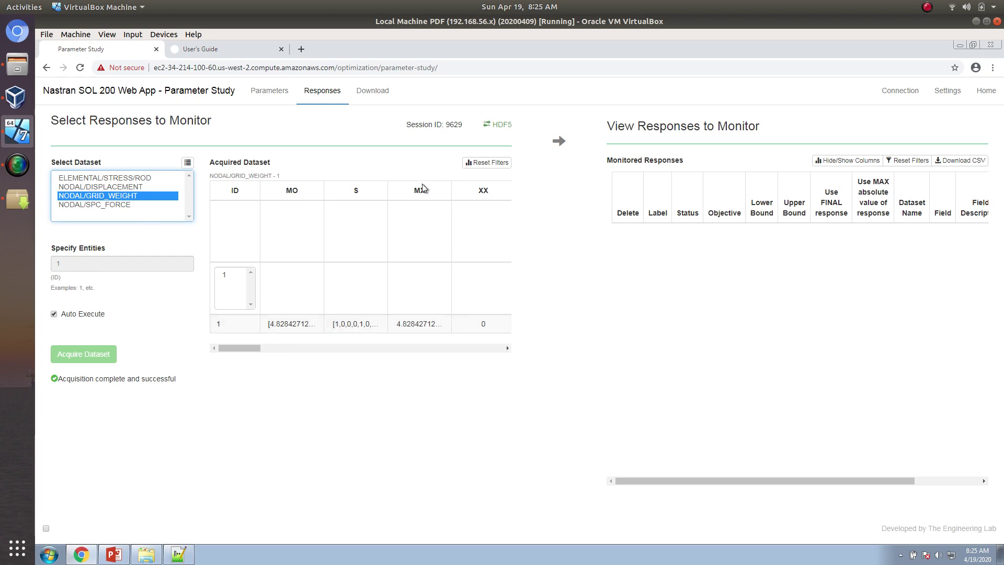
{"action": "left_click", "coordinate": [432, 322]}
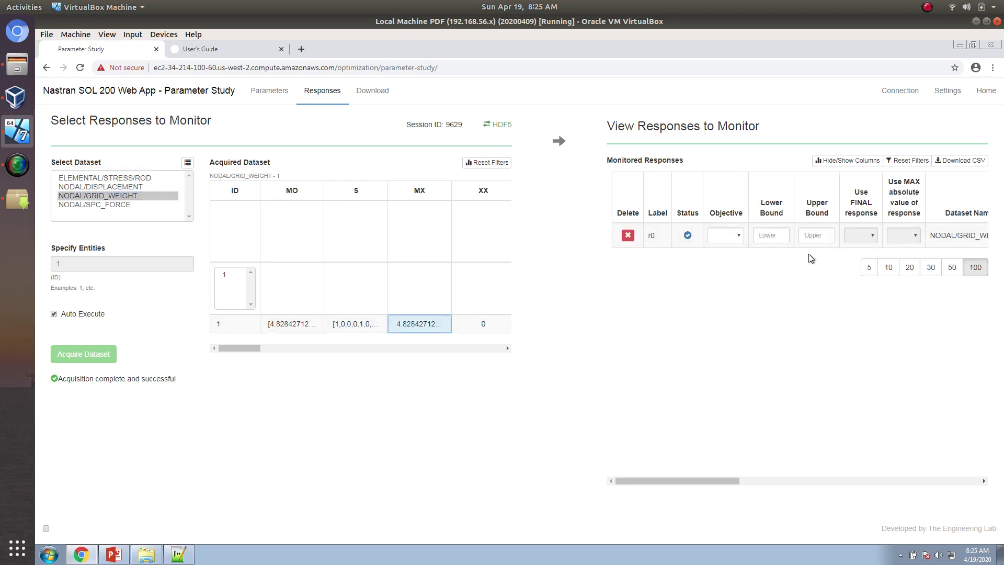
{"action": "left_click_drag", "start_coordinate": [697, 480], "coordinate": [625, 500]}
Acquire the ELEMENTAL/STRESS/ROD dataset and add all six axial stress values of elements 1, 2 and 3 to the monitored responses.
{"action": "left_click", "coordinate": [110, 178]}
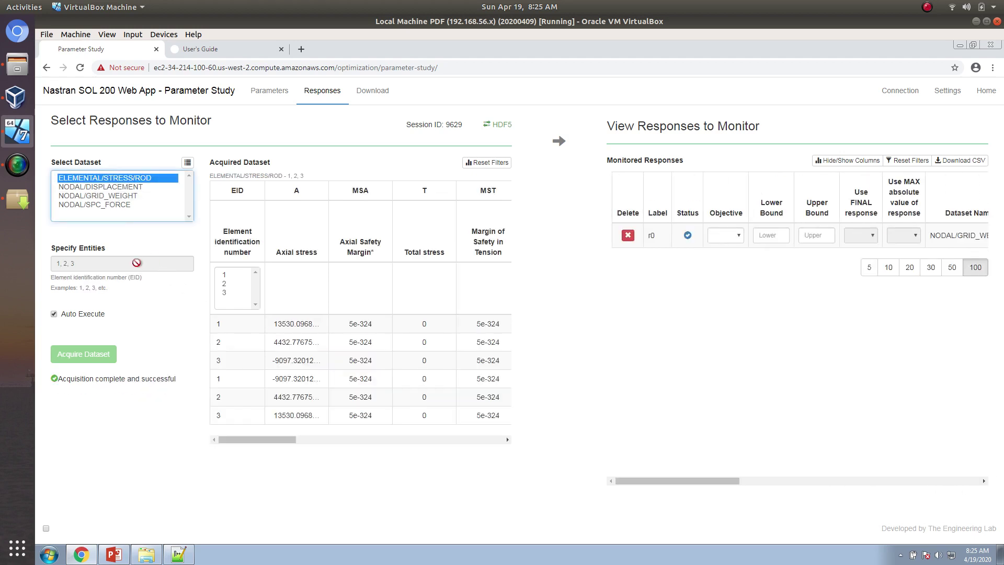
{"action": "left_click", "coordinate": [314, 326]}
{"action": "left_click_drag", "start_coordinate": [313, 343], "coordinate": [313, 419]}
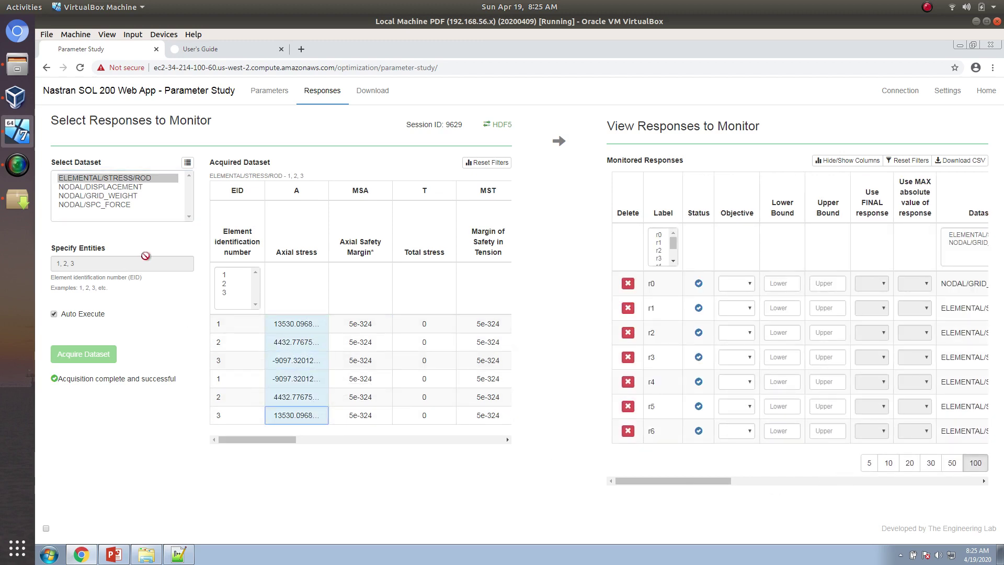
{"action": "left_click", "coordinate": [97, 315]}
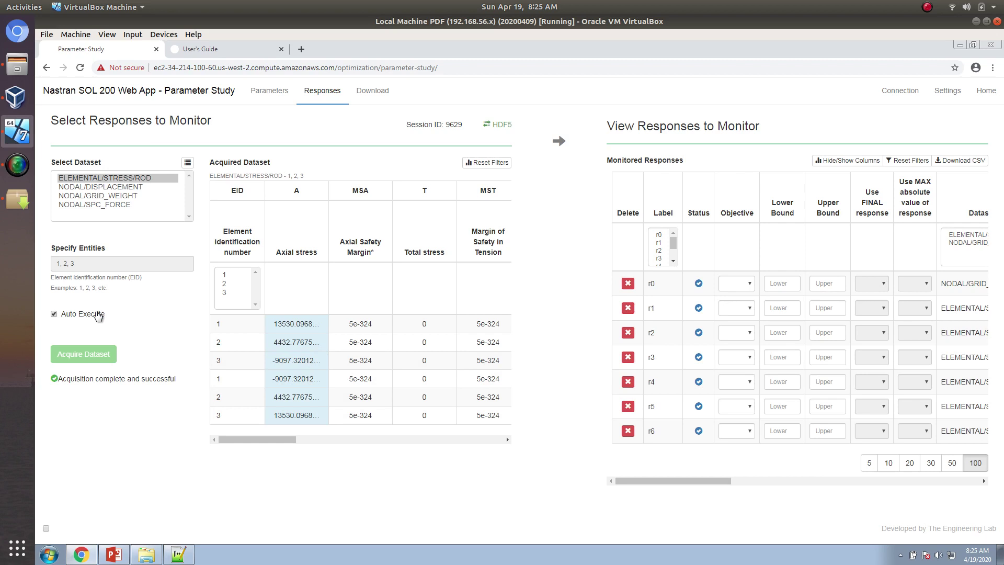
Acquire the NODAL/DISPLACEMENT dataset for grid 4 and add both rows' X and Y components to the monitored responses.
{"action": "left_click", "coordinate": [121, 190]}
{"action": "left_click", "coordinate": [121, 263]}
{"action": "type", "text": "4"}
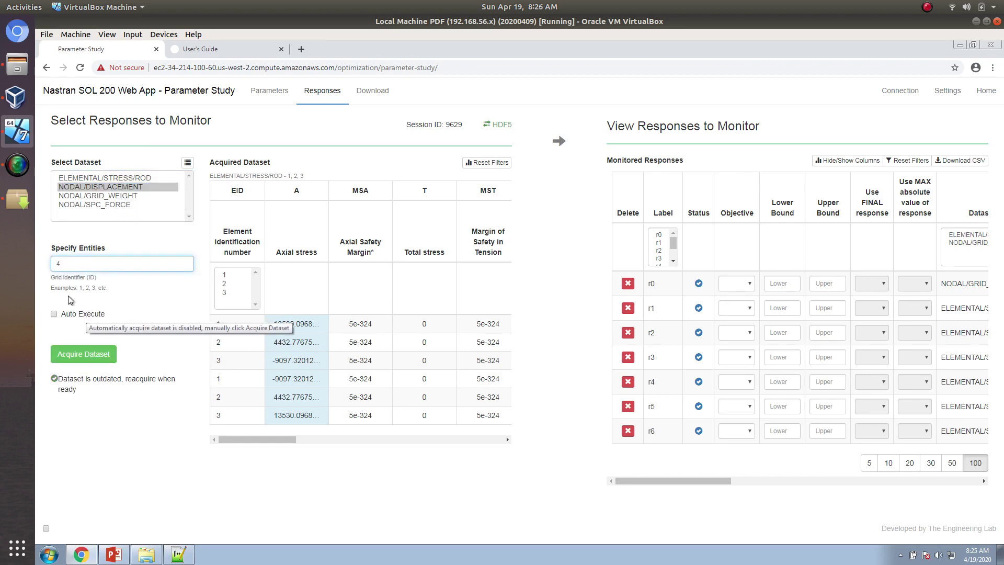
{"action": "double_click", "coordinate": [63, 264]}
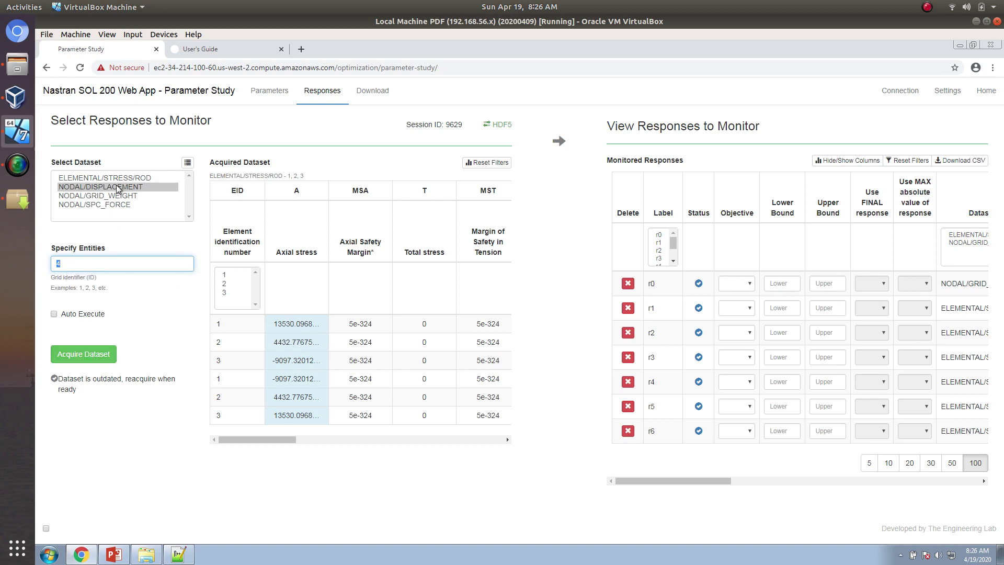
{"action": "left_click", "coordinate": [101, 354]}
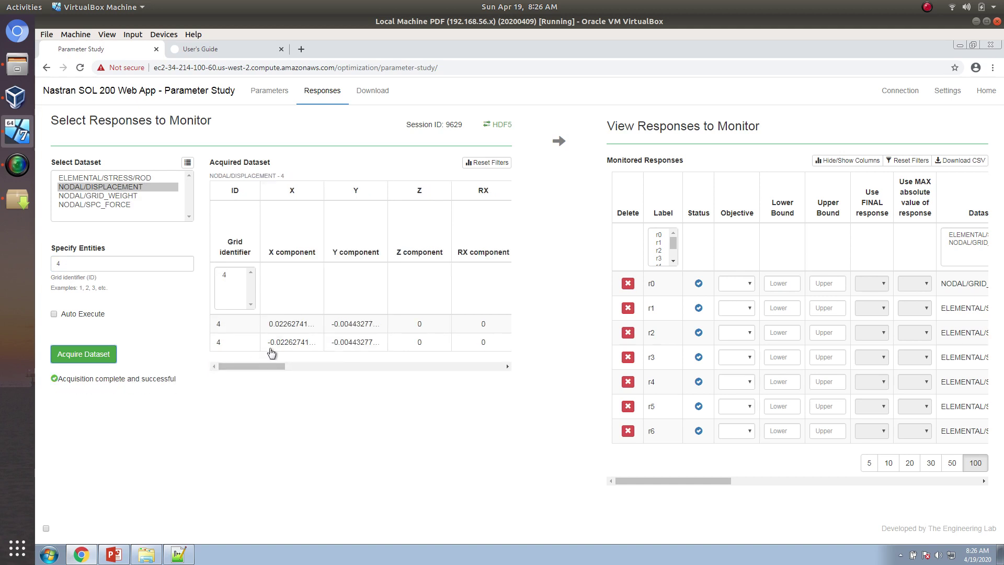
{"action": "left_click", "coordinate": [291, 328]}
{"action": "left_click", "coordinate": [341, 327]}
{"action": "left_click", "coordinate": [302, 342]}
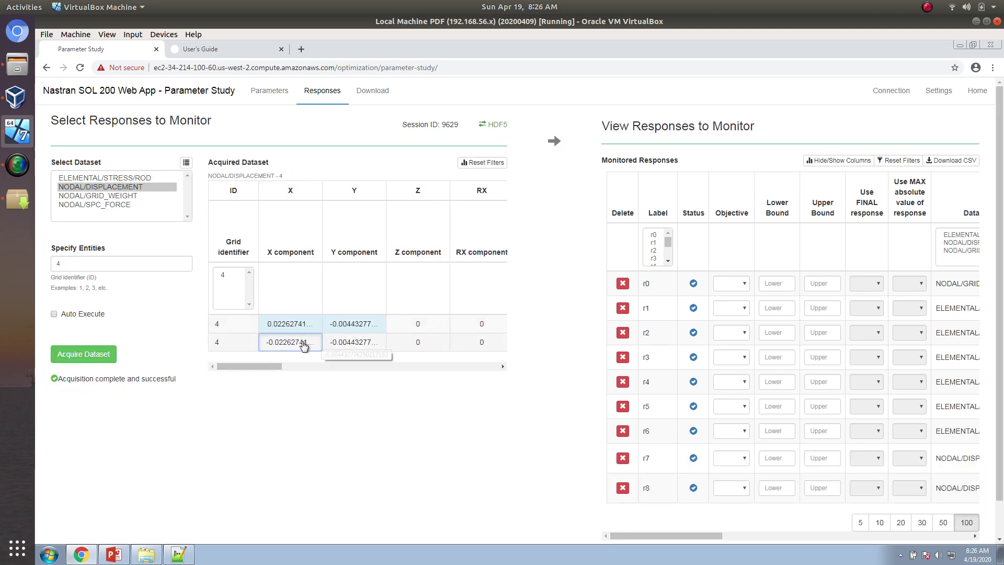
{"action": "left_click", "coordinate": [340, 344]}
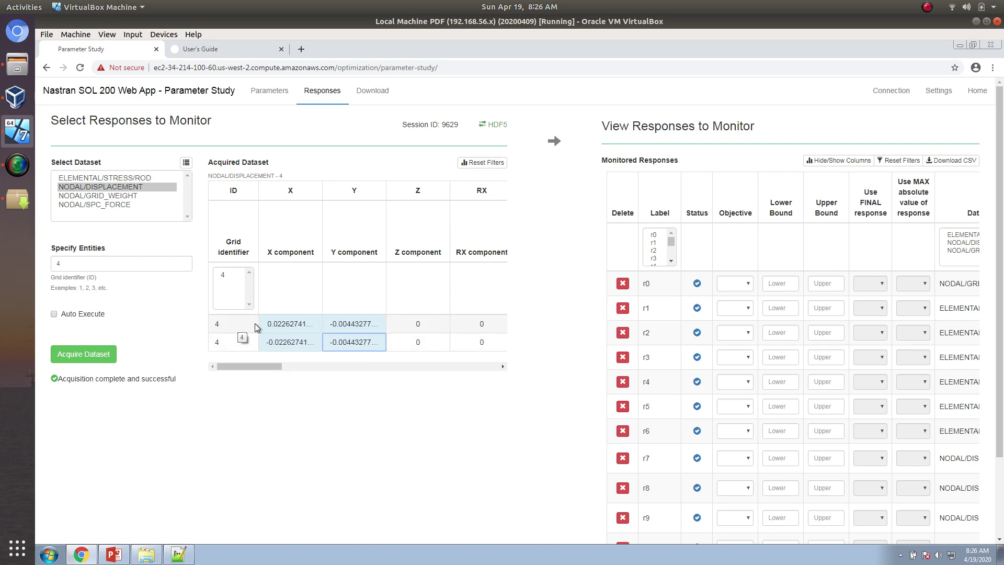
Examine the remaining columns of the acquired displacement dataset, including each row's subcase number.
{"action": "left_click_drag", "start_coordinate": [261, 369], "coordinate": [380, 371]}
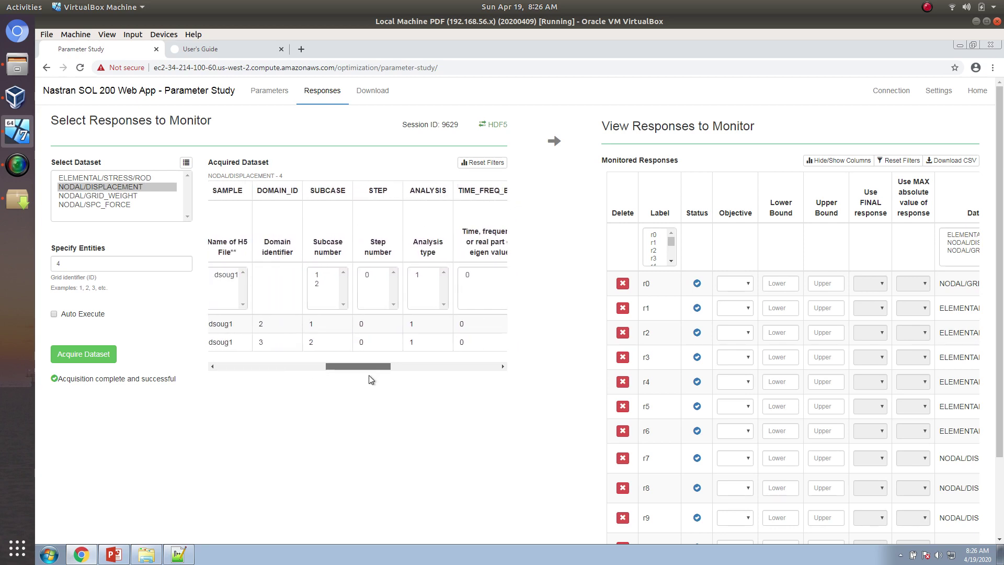
{"action": "double_click", "coordinate": [319, 324]}
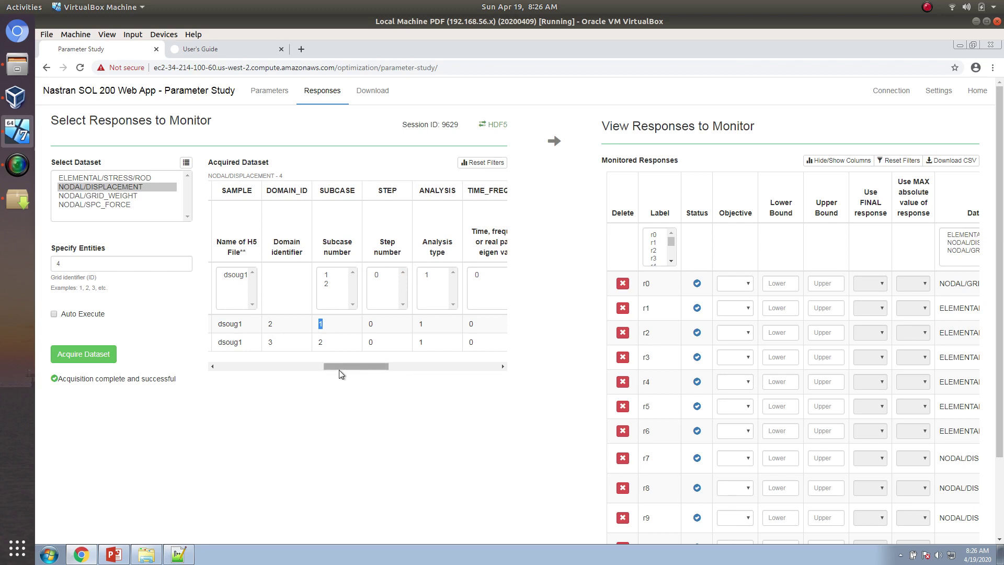
{"action": "left_click_drag", "start_coordinate": [339, 369], "coordinate": [202, 377]}
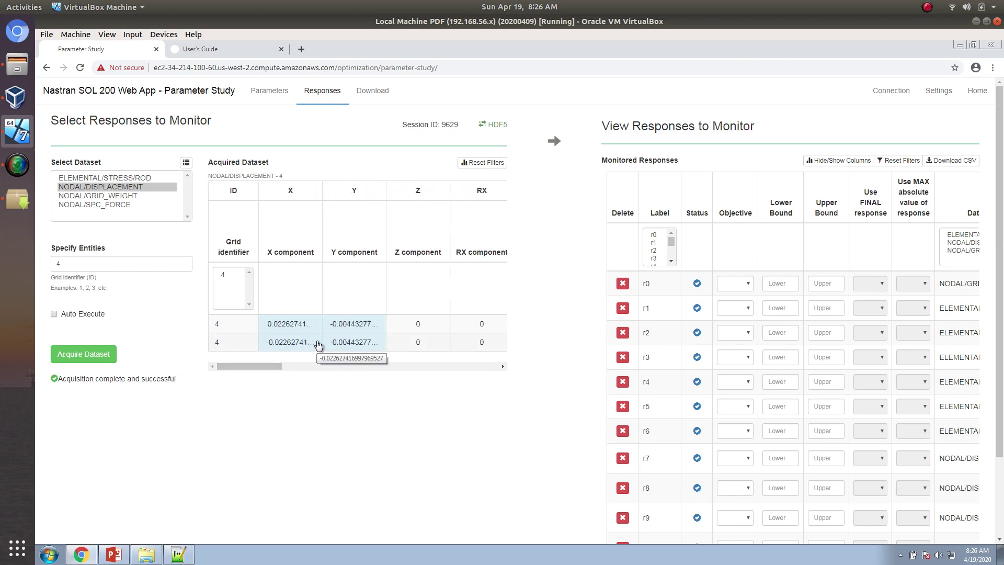
{"action": "left_click_drag", "start_coordinate": [255, 369], "coordinate": [334, 374]}
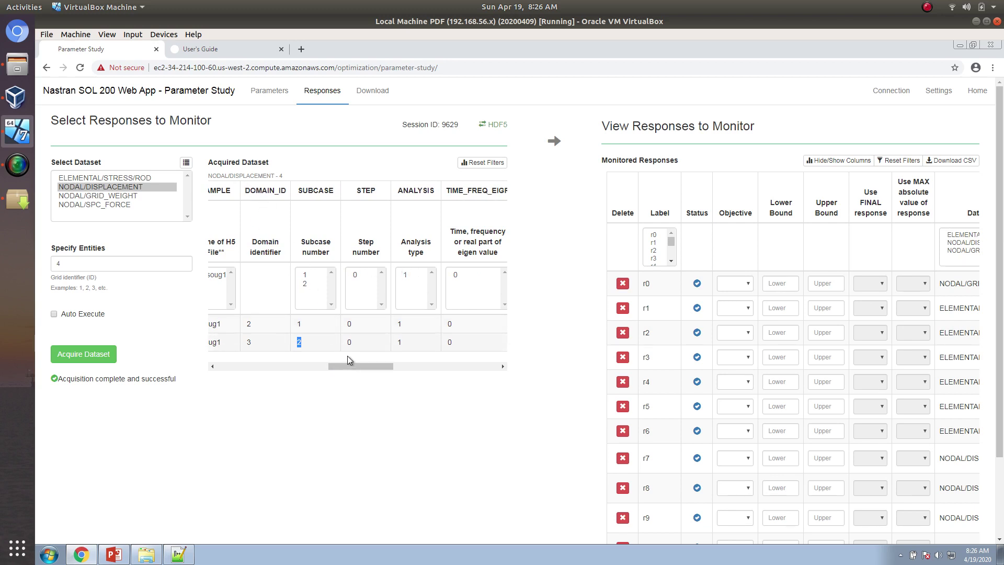
{"action": "left_click_drag", "start_coordinate": [349, 366], "coordinate": [371, 368]}
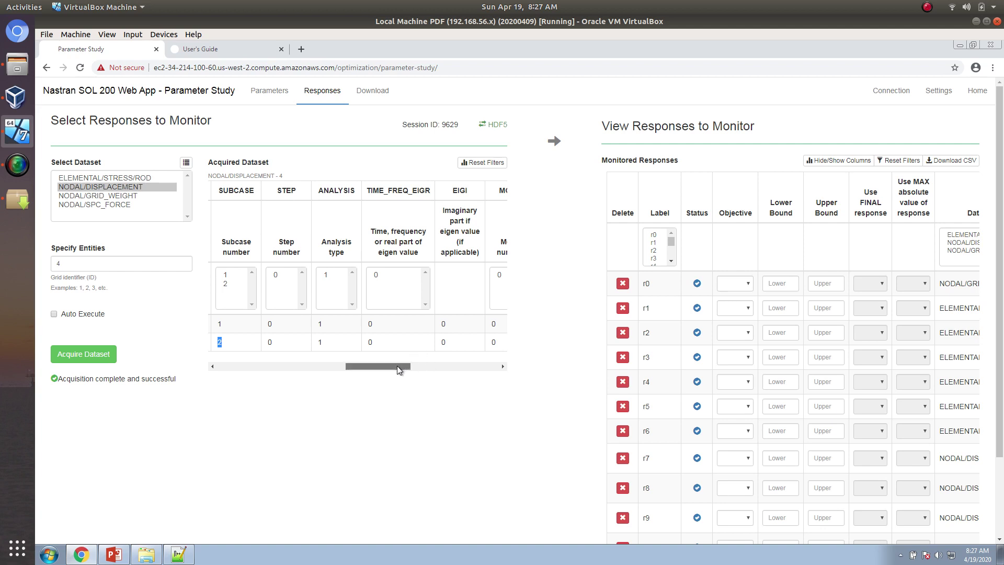
{"action": "left_click_drag", "start_coordinate": [396, 365], "coordinate": [454, 367]}
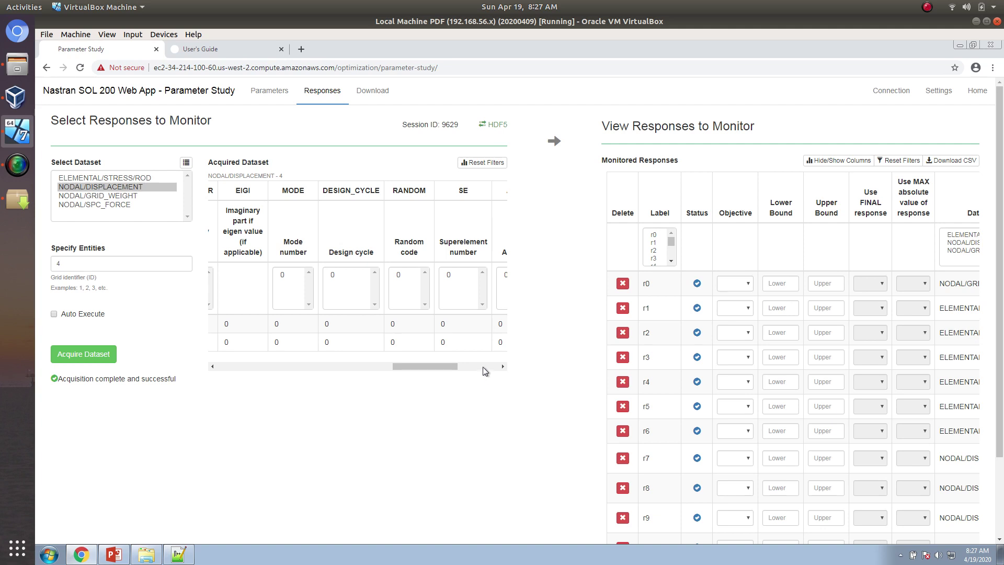
{"action": "left_click_drag", "start_coordinate": [425, 366], "coordinate": [272, 381]}
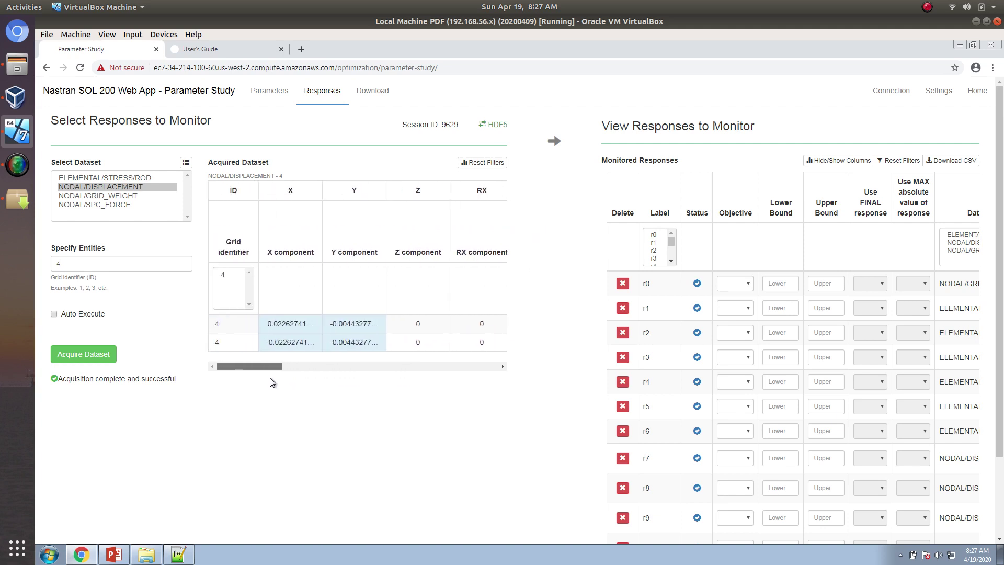
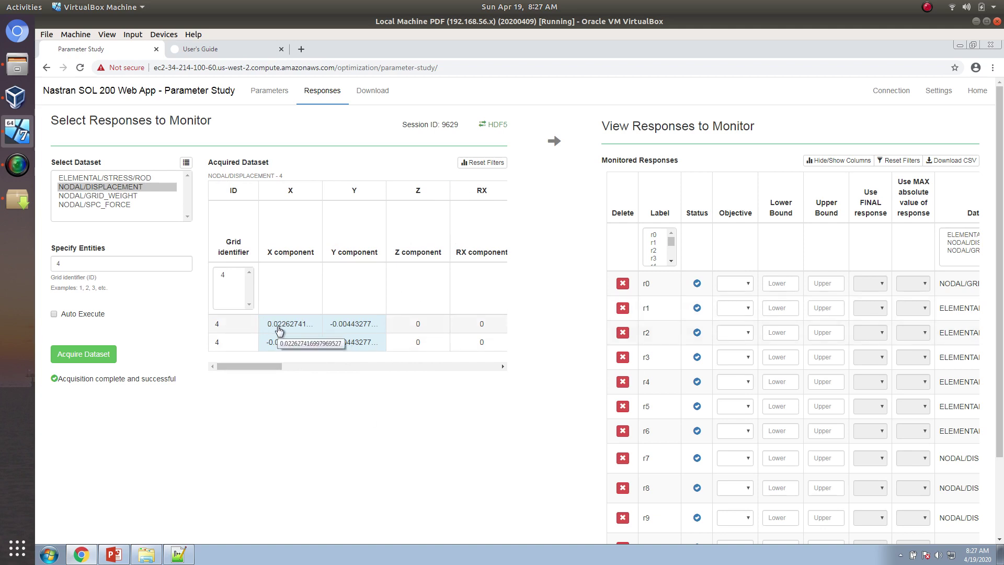
Set the objective of monitored response r0 to MIN.
{"action": "scroll", "coordinate": [732, 334], "scroll_direction": "down", "scroll_amount": 2}
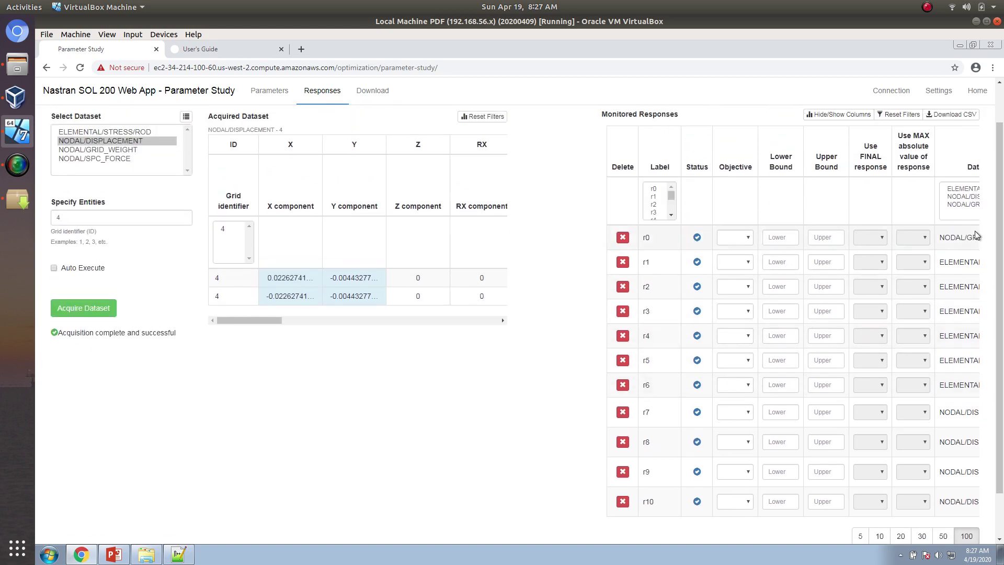
{"action": "scroll", "coordinate": [739, 497], "scroll_direction": "down", "scroll_amount": 1}
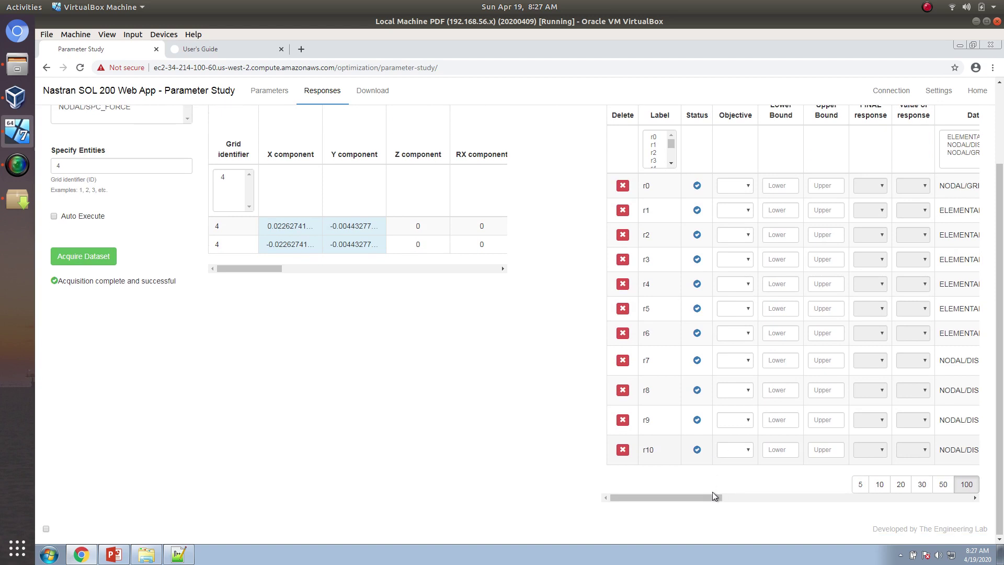
{"action": "mouse_move", "coordinate": [698, 497]}
{"action": "left_mouse_down"}
{"action": "mouse_move", "coordinate": [765, 492]}
{"action": "mouse_move", "coordinate": [694, 501]}
{"action": "left_mouse_up"}
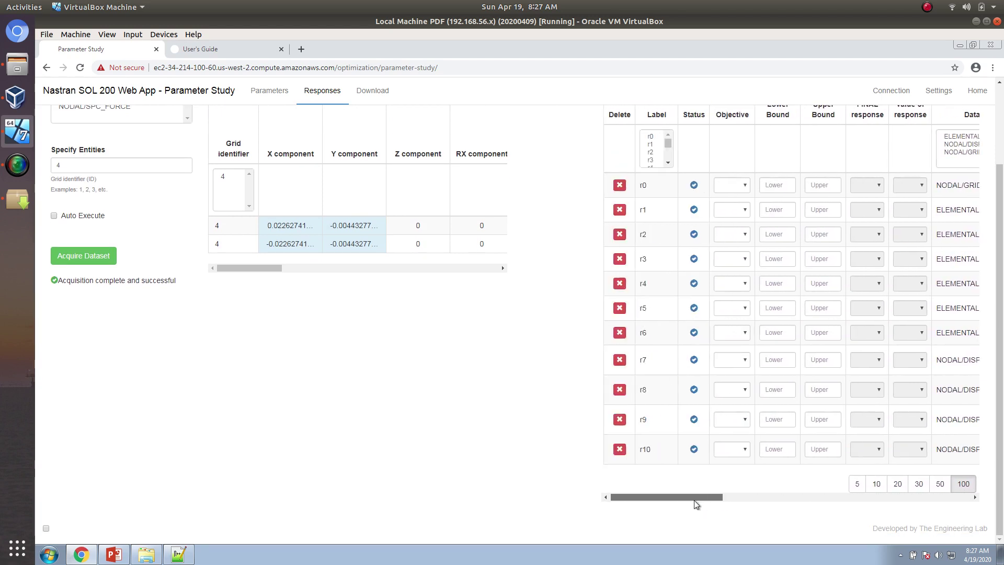
{"action": "scroll", "coordinate": [544, 493], "scroll_direction": "up", "scroll_amount": 2}
{"action": "scroll", "coordinate": [545, 494], "scroll_direction": "down", "scroll_amount": 1}
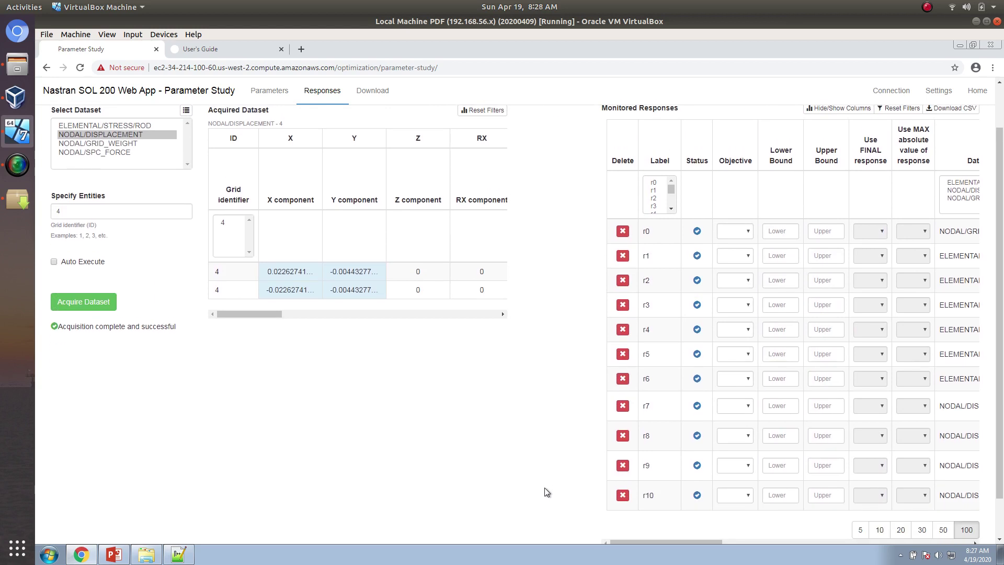
{"action": "left_click", "coordinate": [730, 233]}
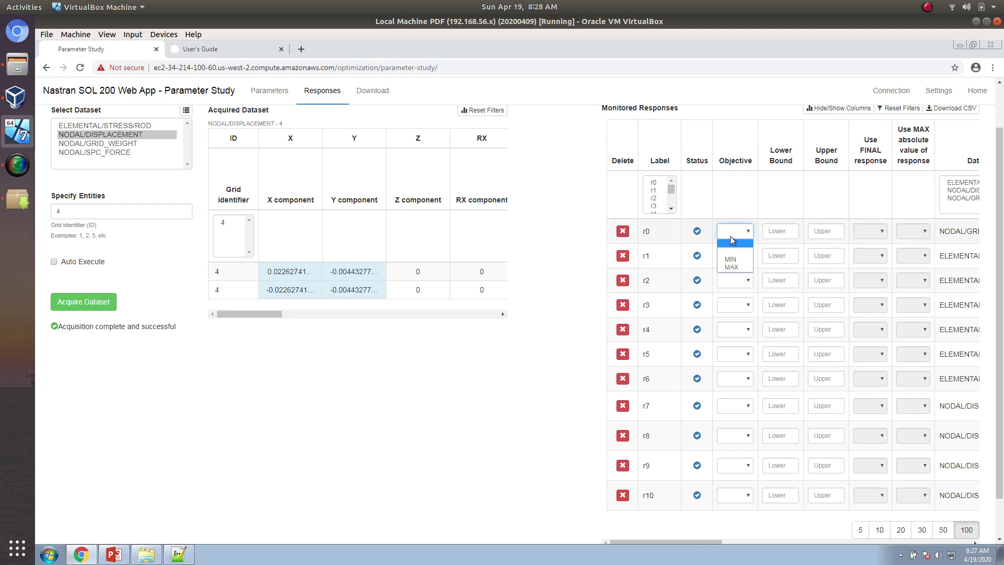
{"action": "left_click", "coordinate": [731, 260]}
Set the lower bound of the stress responses r1 through r6 to -15000.
{"action": "left_click", "coordinate": [780, 259]}
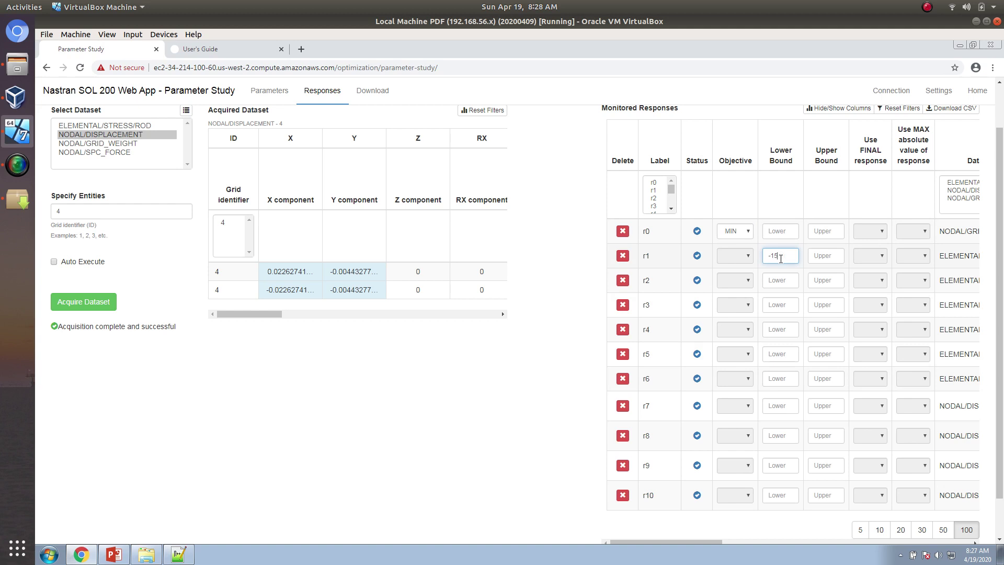
{"action": "key", "text": "Tab"}
{"action": "left_click", "coordinate": [780, 256]}
{"action": "key", "text": "ctrl+a"}
{"action": "key", "text": "ctrl+c"}
{"action": "left_click", "coordinate": [781, 280]}
{"action": "key", "text": "ctrl+v"}
{"action": "left_click", "coordinate": [781, 304]}
{"action": "key", "text": "ctrl+v"}
{"action": "left_click", "coordinate": [785, 332]}
{"action": "key", "text": "ctrl+v"}
{"action": "left_click", "coordinate": [781, 357]}
{"action": "key", "text": "ctrl+v"}
{"action": "left_click", "coordinate": [780, 381]}
{"action": "key", "text": "ctrl+v"}
{"action": "left_click", "coordinate": [775, 405]}
{"action": "key", "text": "ctrl+v"}
{"action": "left_click", "coordinate": [780, 436]}
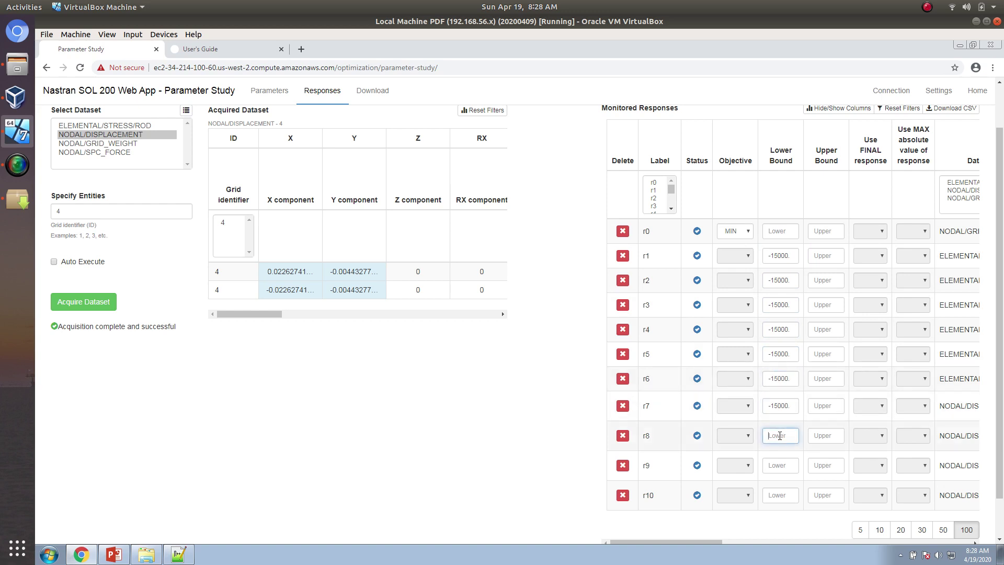
{"action": "left_click", "coordinate": [781, 406]}
{"action": "key", "text": "ctrl+a"}
{"action": "key", "text": "BackSpace"}
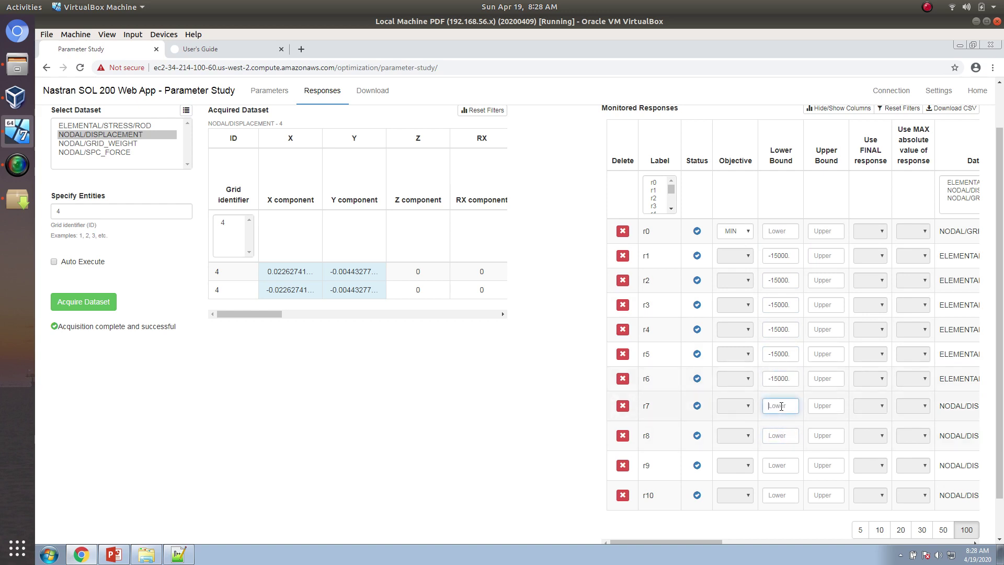
Set the upper bound of the stress responses r1 through r6 to 20000.
{"action": "left_click", "coordinate": [831, 259]}
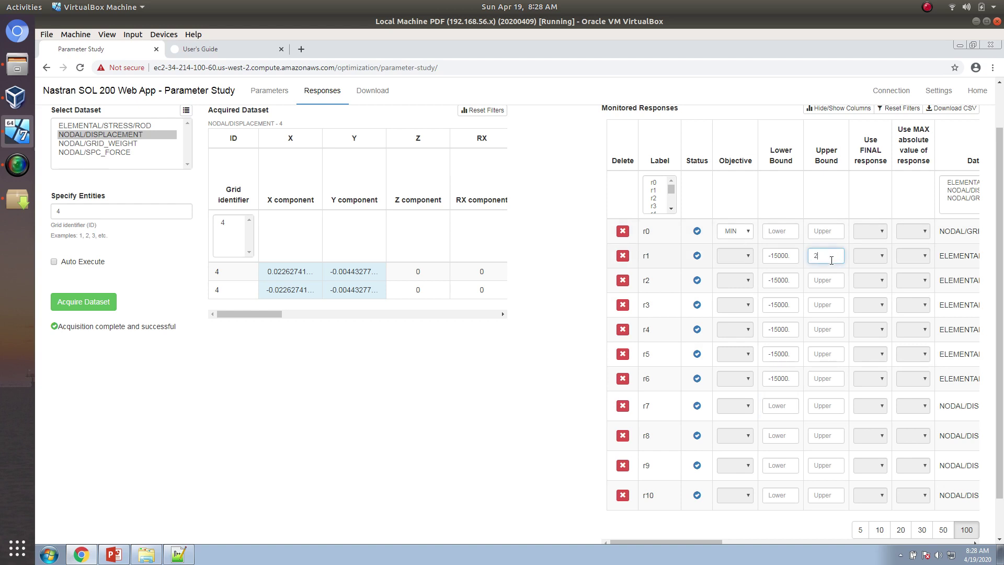
{"action": "type", "text": "20000."}
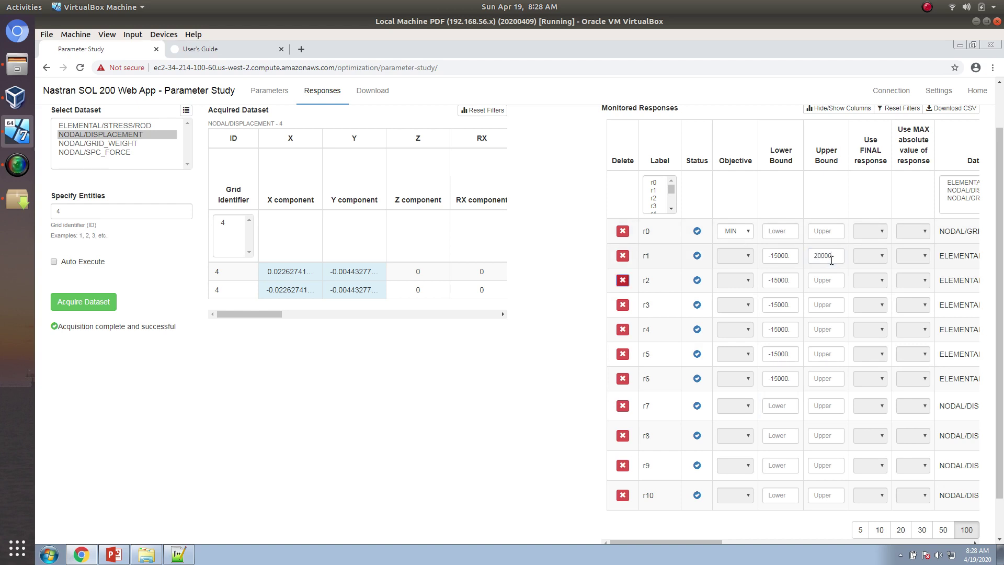
{"action": "key", "text": "ctrl+a"}
{"action": "left_click", "coordinate": [825, 281]}
{"action": "key", "text": "ctrl+v"}
{"action": "left_click", "coordinate": [826, 304]}
{"action": "key", "text": "ctrl+v"}
{"action": "left_click", "coordinate": [826, 329]}
{"action": "key", "text": "ctrl+v"}
{"action": "left_click", "coordinate": [822, 354]}
{"action": "key", "text": "ctrl+v"}
{"action": "left_click", "coordinate": [826, 379]}
{"action": "key", "text": "ctrl+v"}
Set the lower bound of displacement response r7 to -.2 and its upper bound to .2.
{"action": "left_click", "coordinate": [779, 407]}
{"action": "type", "text": "-.2"}
{"action": "key", "text": "Tab"}
{"action": "type", "text": ".2"}
{"action": "key", "text": "Tab"}
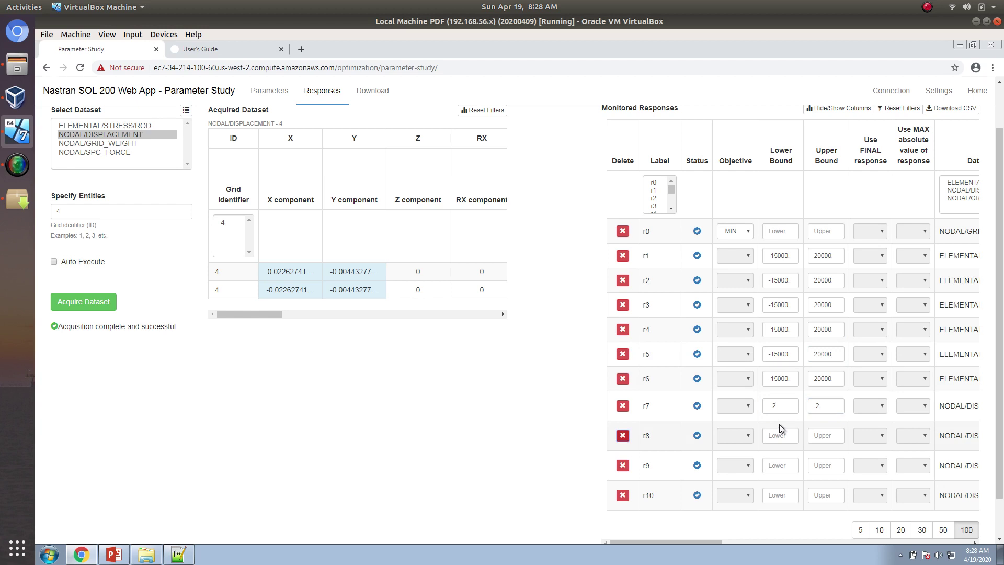
Copy r7's lower bound of -.2 to the displacement responses r8, r9 and r10.
{"action": "double_click", "coordinate": [779, 406]}
{"action": "key", "text": "ctrl+c"}
{"action": "left_click", "coordinate": [779, 435]}
{"action": "key", "text": "ctrl+v"}
{"action": "left_click", "coordinate": [779, 465]}
{"action": "key", "text": "ctrl+v"}
{"action": "left_click", "coordinate": [779, 495]}
{"action": "key", "text": "ctrl+v"}
Copy r7's upper bound of .2 to the displacement responses r8, r9 and r10.
{"action": "double_click", "coordinate": [819, 406]}
{"action": "key", "text": "ctrl+c"}
{"action": "left_click", "coordinate": [825, 435]}
{"action": "key", "text": "ctrl+v"}
{"action": "left_click", "coordinate": [825, 465]}
{"action": "key", "text": "ctrl+v"}
{"action": "left_click", "coordinate": [826, 491]}
{"action": "key", "text": "ctrl+v"}
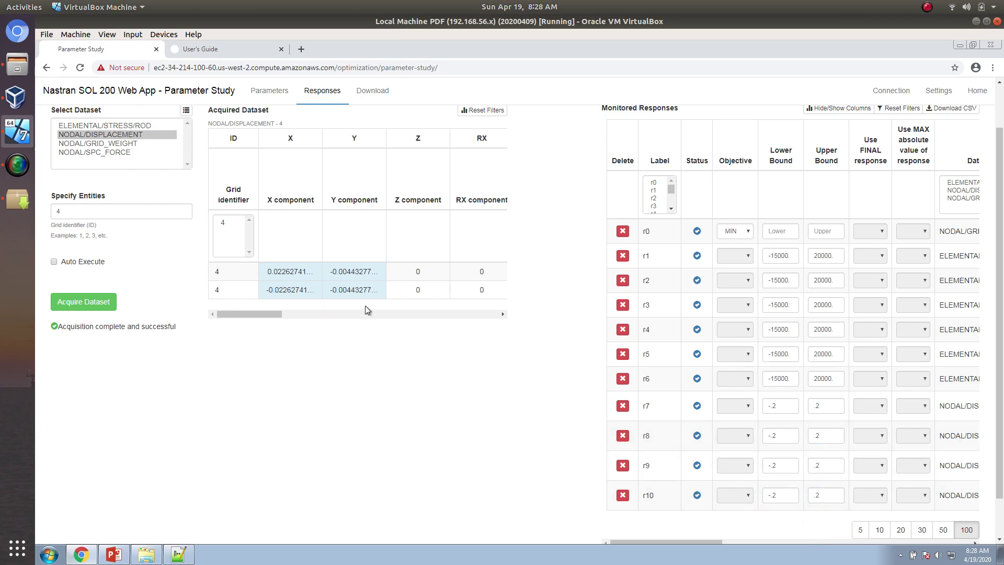
Download the BDF files from the Parameter Study app and show the Downloads folder in the file explorer.
{"action": "scroll", "coordinate": [774, 306], "scroll_direction": "up", "scroll_amount": 1}
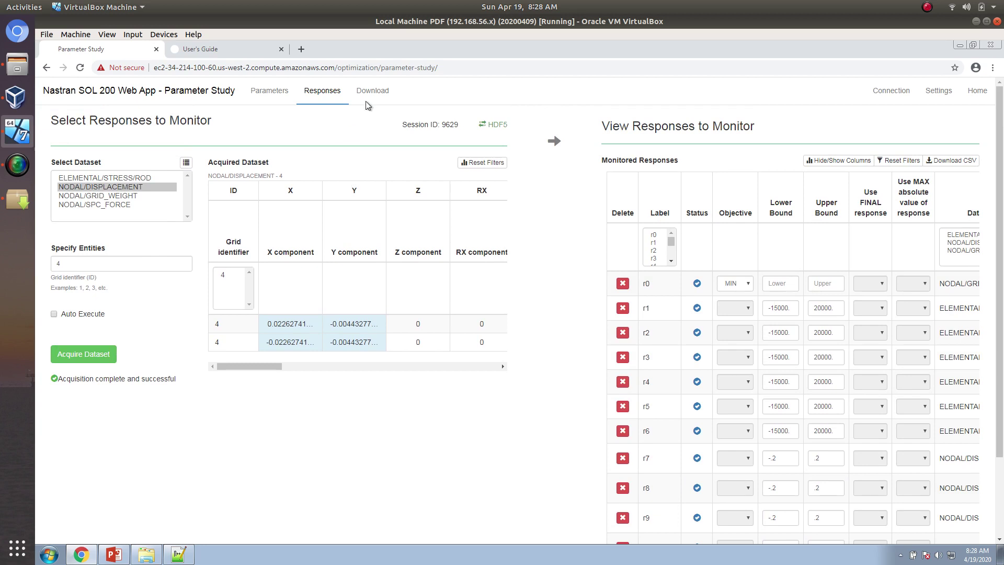
{"action": "left_click", "coordinate": [371, 92]}
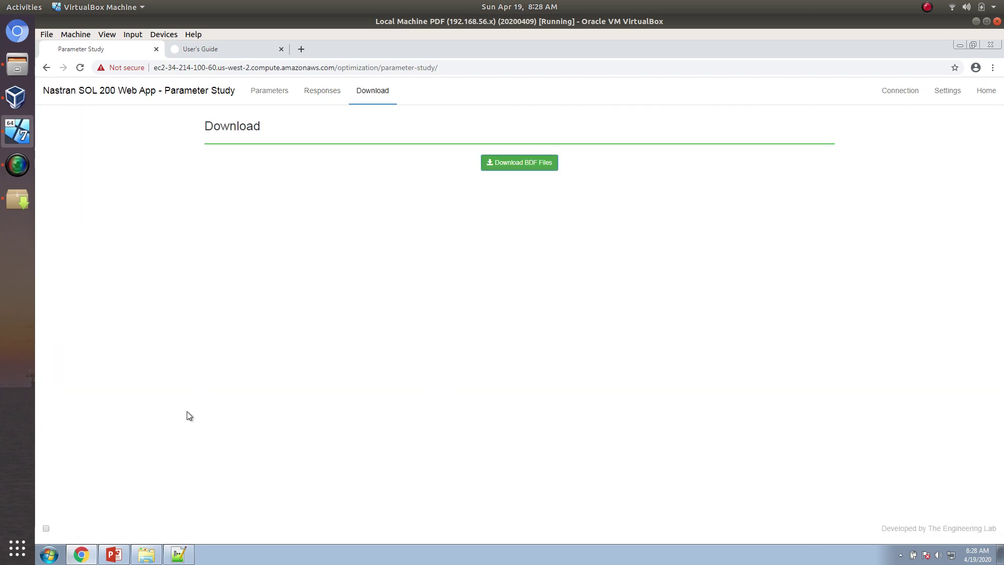
{"action": "left_click", "coordinate": [146, 554]}
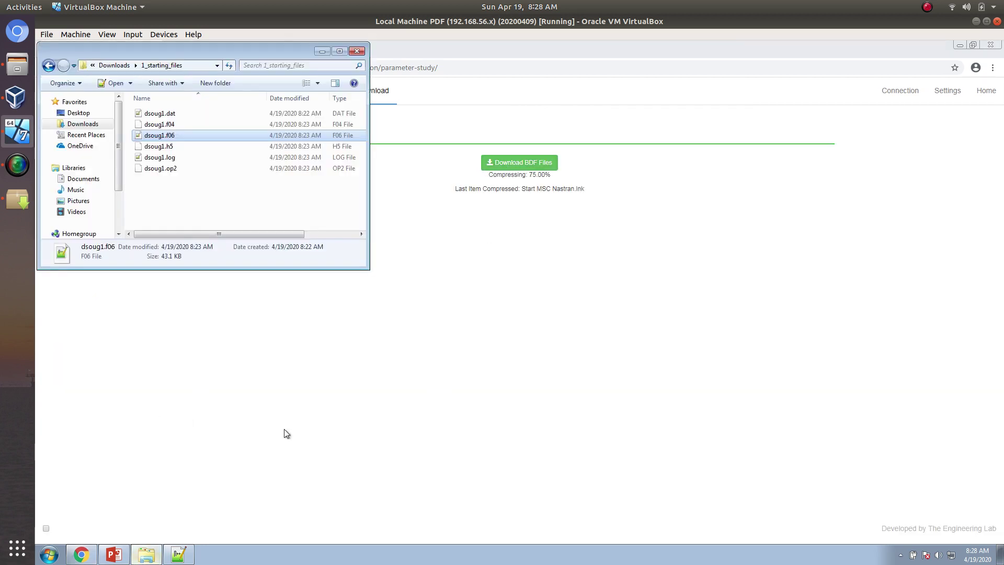
{"action": "left_click", "coordinate": [83, 124]}
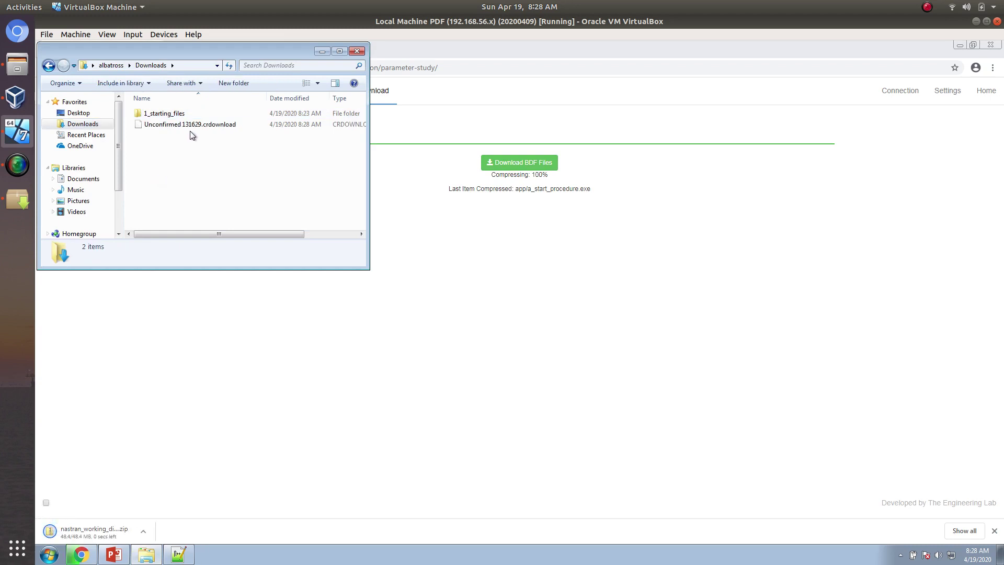
Extract nastran_working_directory.zip to its default folder and run the Start MSC Nastran shortcut from it.
{"action": "left_click", "coordinate": [192, 127]}
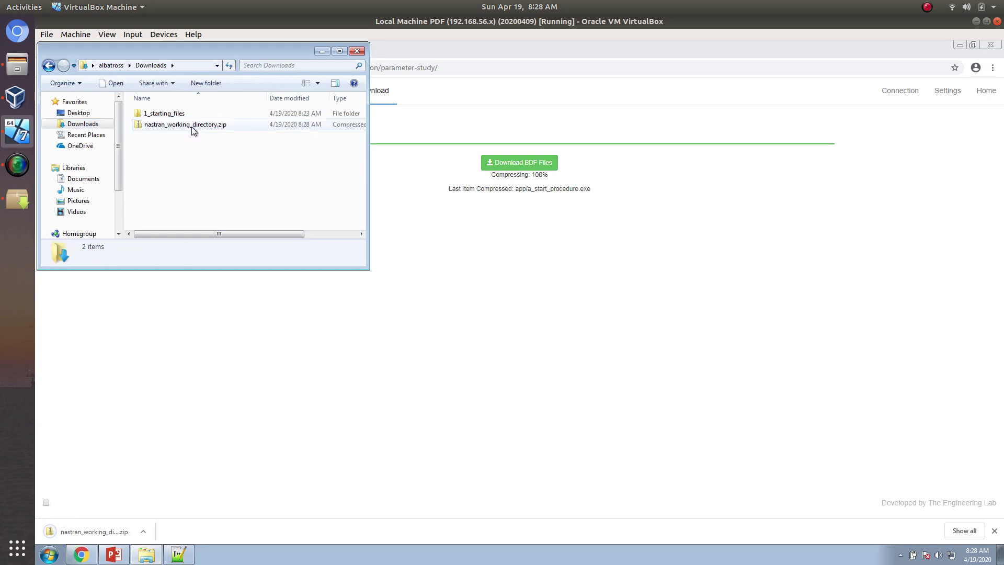
{"action": "right_click", "coordinate": [192, 128]}
{"action": "left_click", "coordinate": [226, 159]}
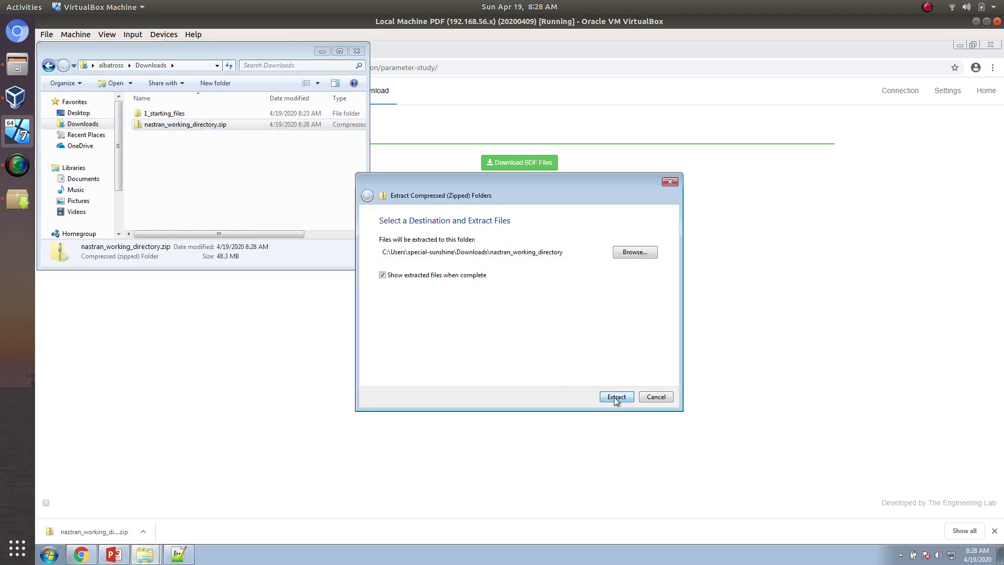
{"action": "left_click", "coordinate": [614, 396]}
{"action": "double_click", "coordinate": [393, 290]}
{"action": "left_click", "coordinate": [545, 307]}
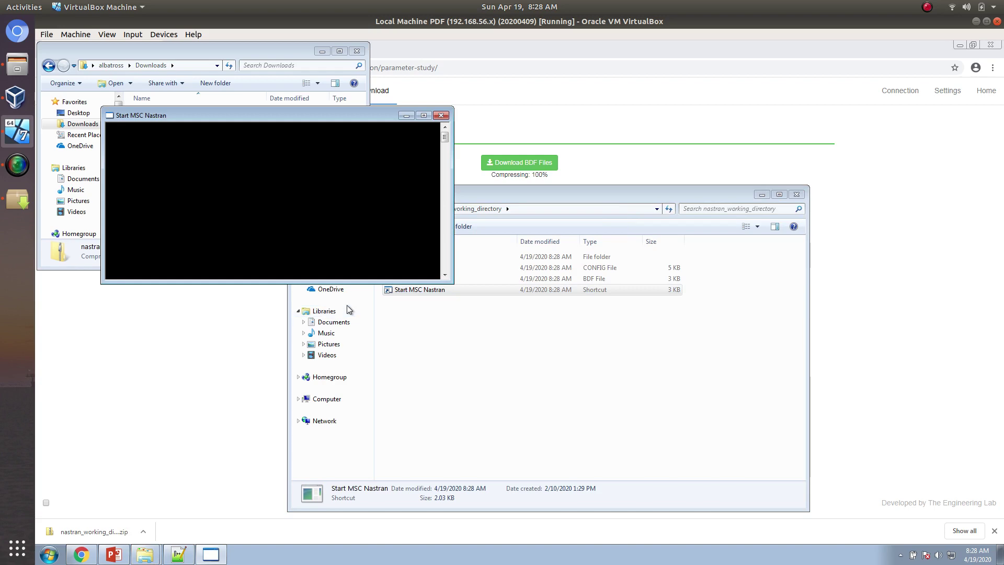
Switch back to the browser and go from the User's Guide to the web app's home page.
{"action": "left_click", "coordinate": [478, 55]}
{"action": "left_click", "coordinate": [200, 49]}
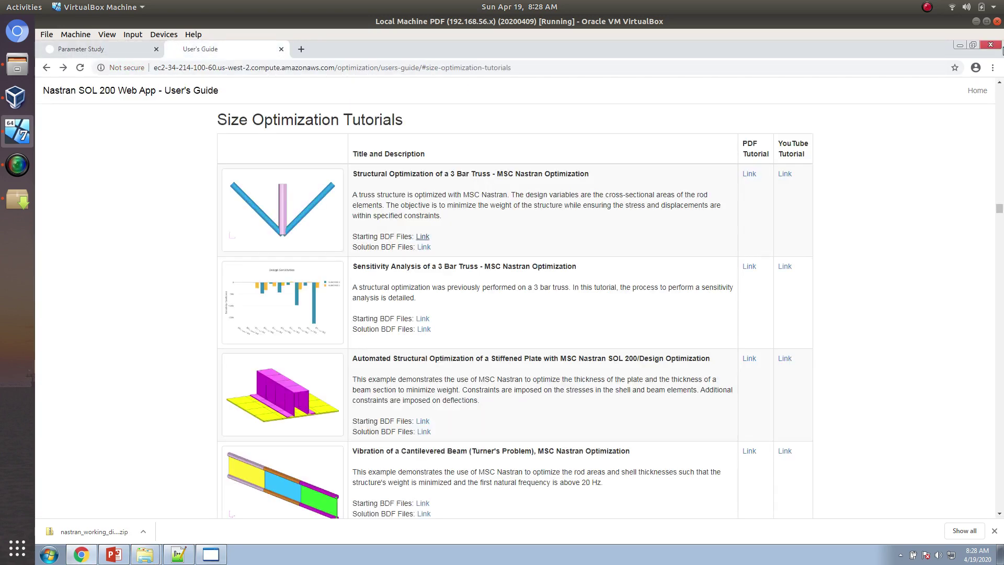
{"action": "left_click", "coordinate": [976, 90]}
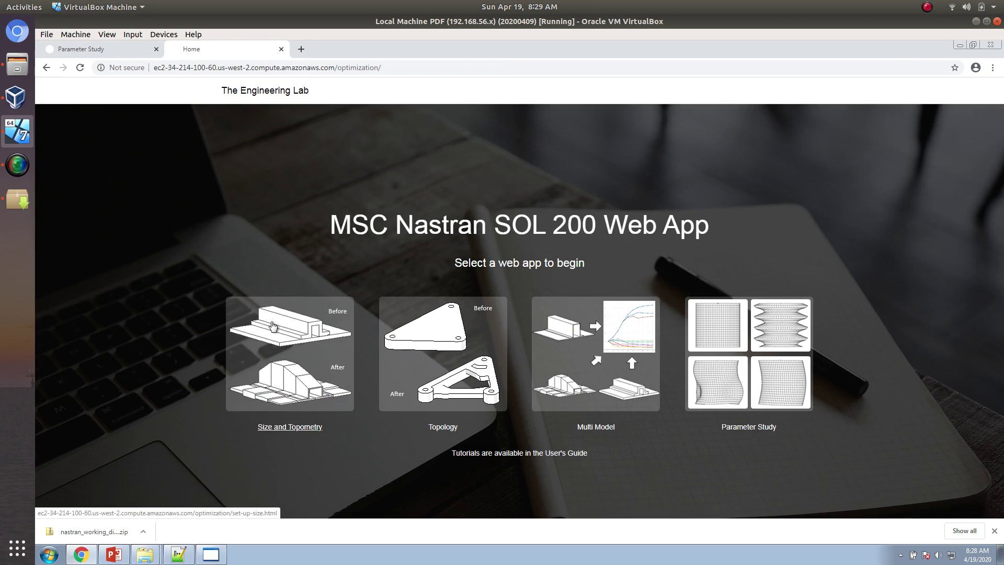
{"action": "left_click", "coordinate": [263, 389]}
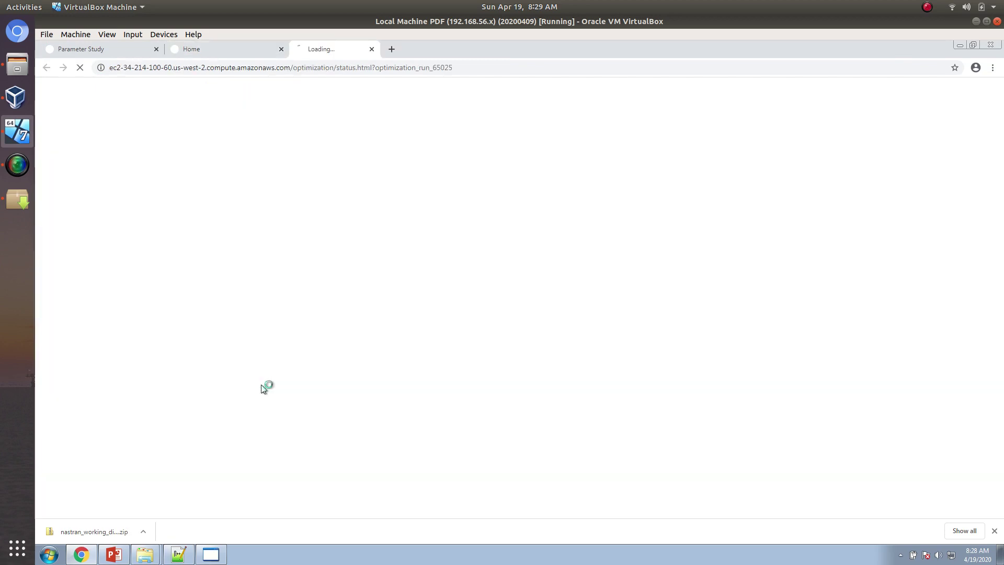
Open the Size and Topometry web app and upload design_model.bdf and model.bdf from the ws_dsoug1 folder on the Desktop.
{"action": "left_click", "coordinate": [218, 51]}
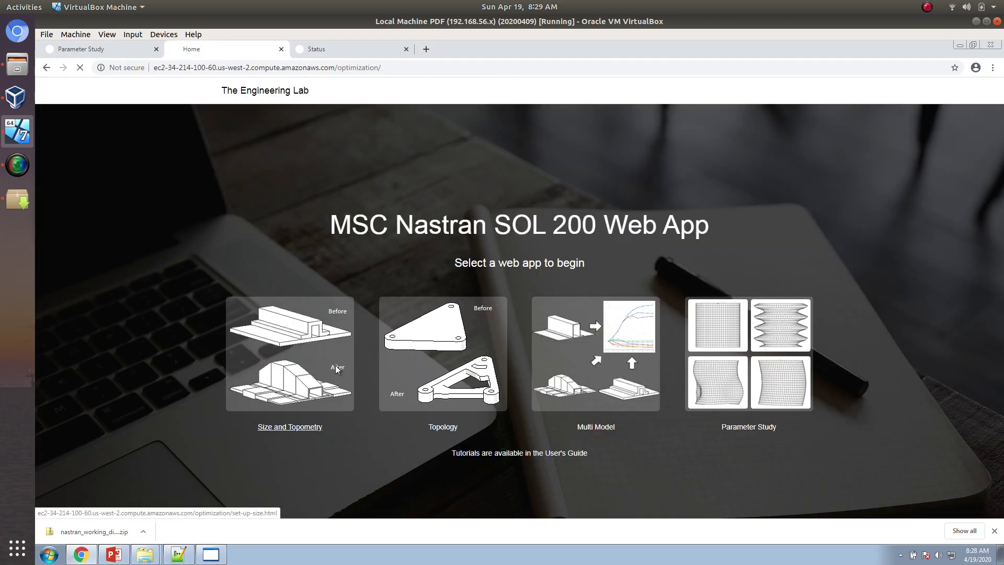
{"action": "left_click", "coordinate": [336, 367]}
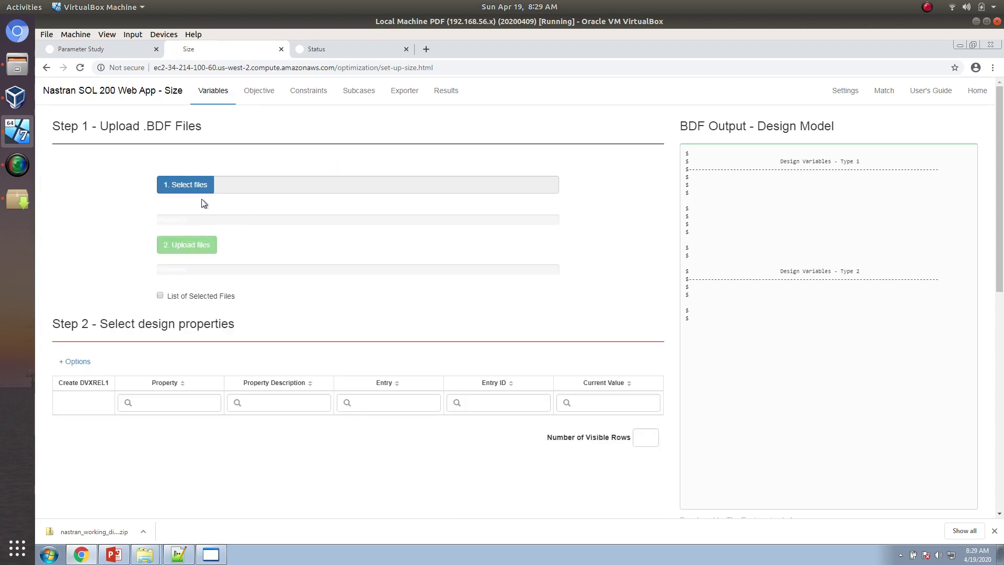
{"action": "left_click", "coordinate": [194, 188]}
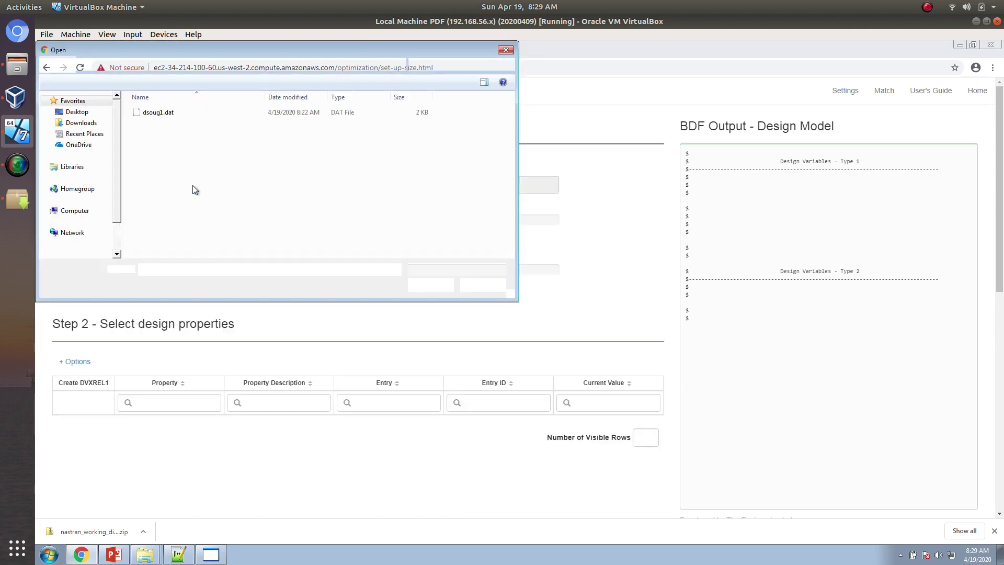
{"action": "left_click", "coordinate": [95, 122]}
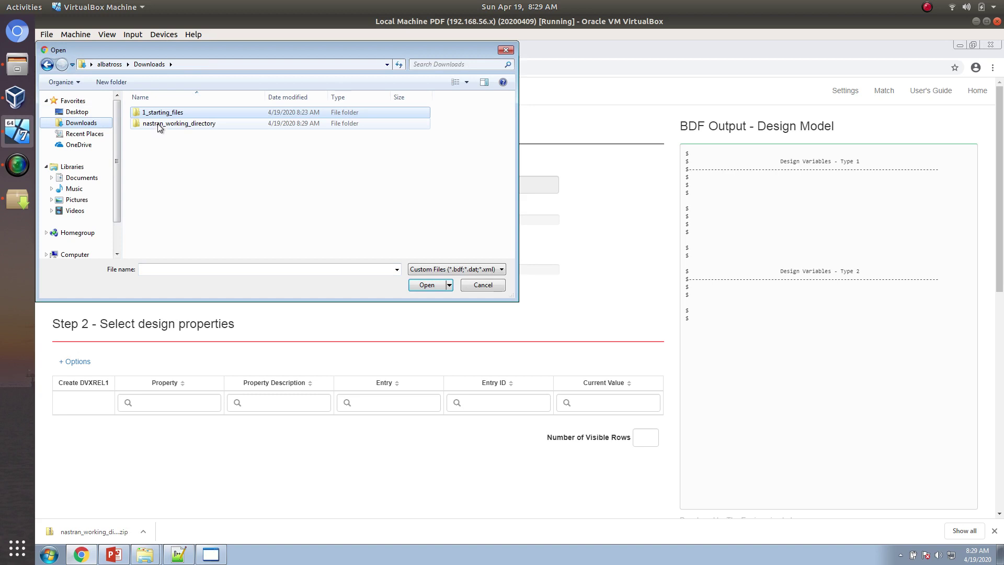
{"action": "left_click", "coordinate": [104, 111]}
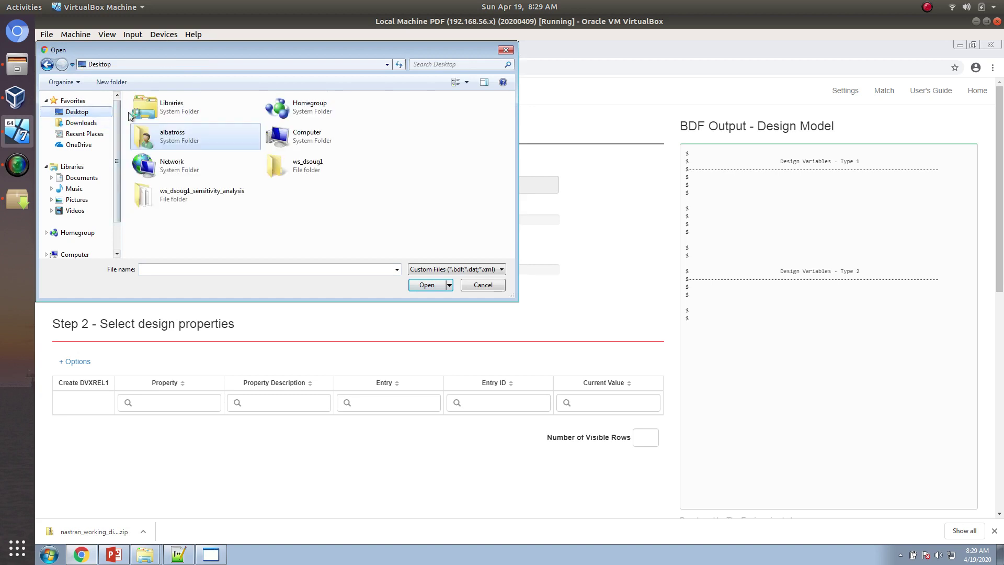
{"action": "double_click", "coordinate": [293, 165]}
{"action": "left_click", "coordinate": [199, 134]}
{"action": "left_click", "coordinate": [175, 125], "text": "ctrl"}
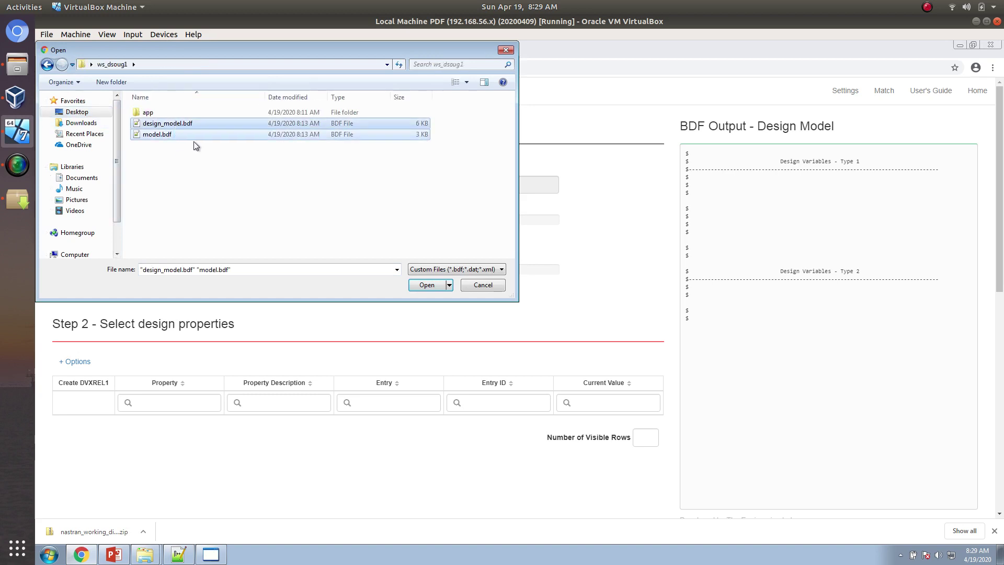
{"action": "left_click", "coordinate": [429, 285]}
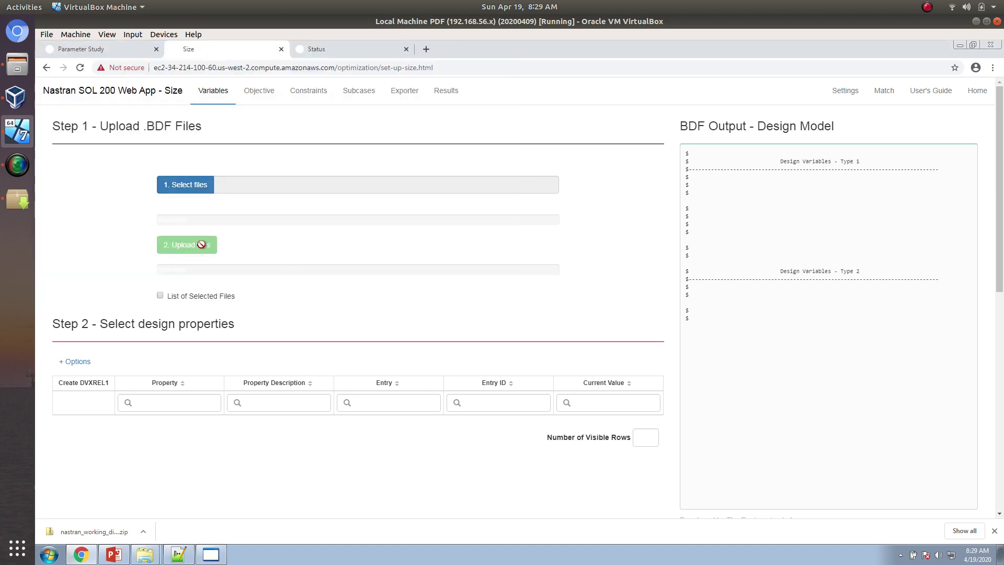
{"action": "left_click", "coordinate": [203, 248]}
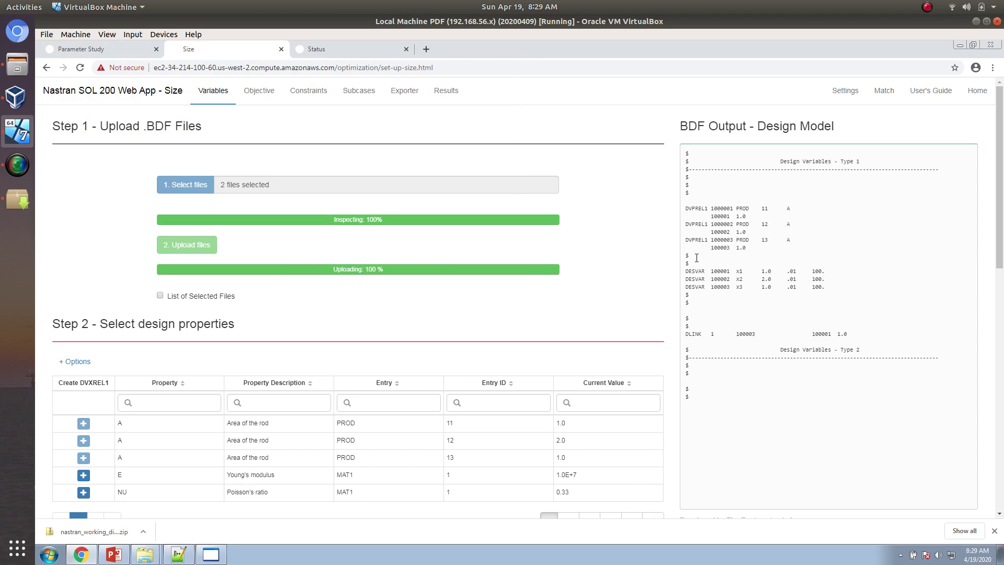
Examine the DESVAR and DVPREL1 entries of the design variables and the first DCONSTR entry of the design constraints.
{"action": "left_click_drag", "start_coordinate": [686, 274], "coordinate": [834, 290]}
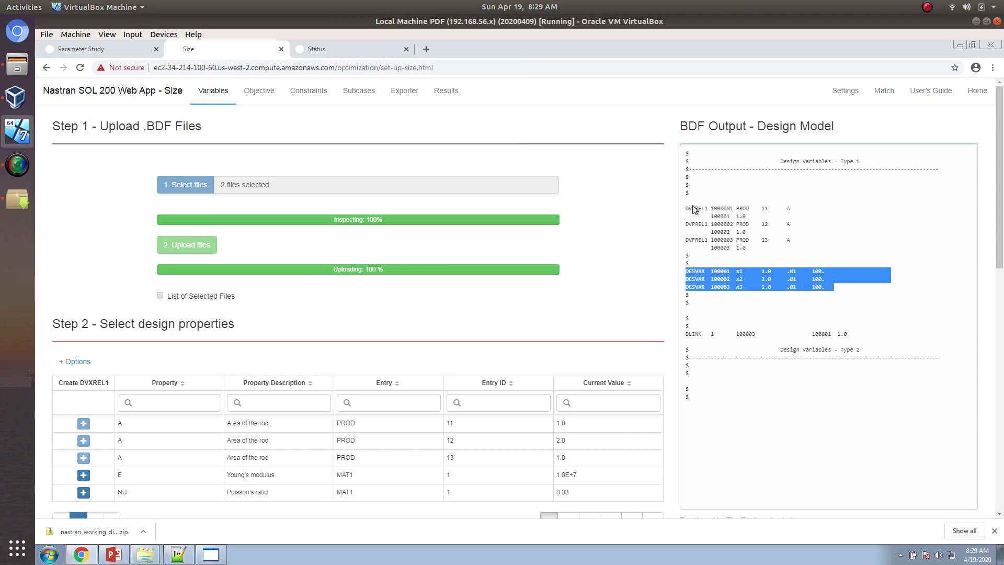
{"action": "left_click_drag", "start_coordinate": [686, 209], "coordinate": [778, 253]}
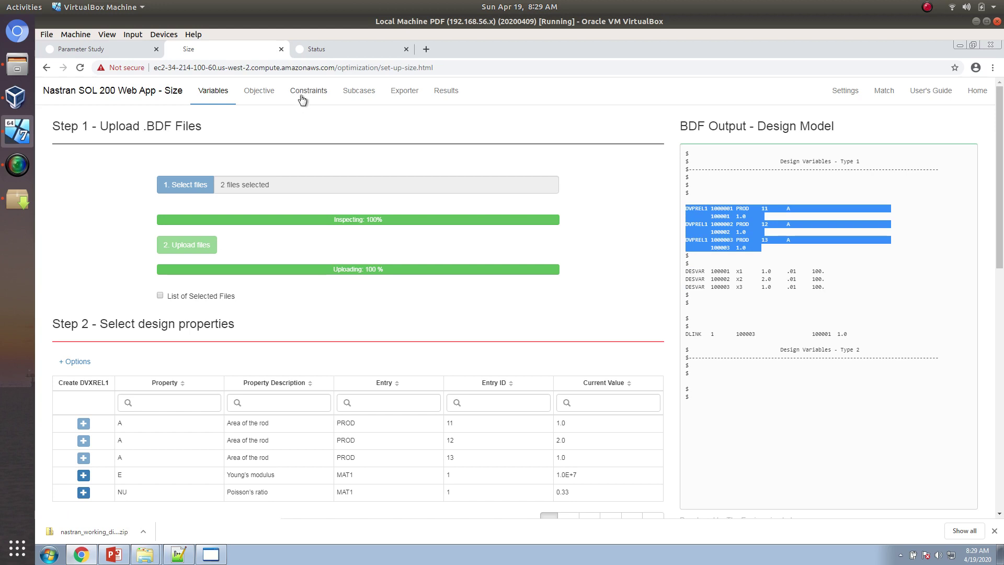
{"action": "left_click", "coordinate": [307, 92]}
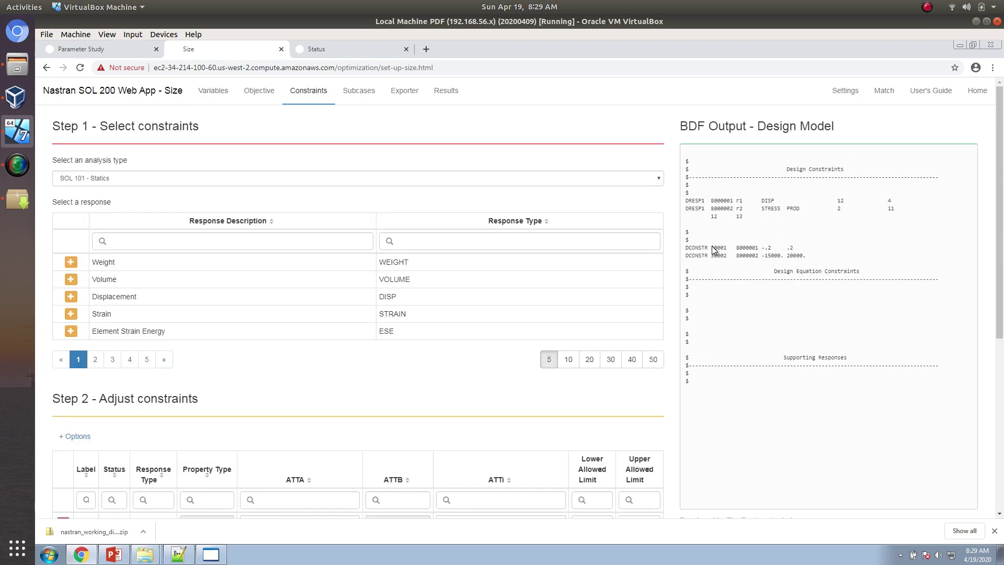
{"action": "triple_click", "coordinate": [696, 250]}
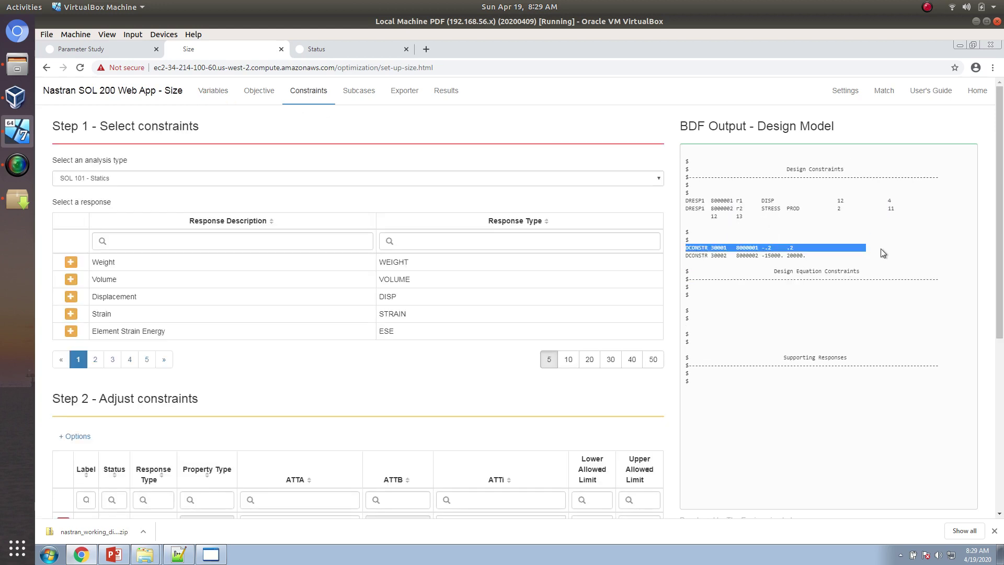
Return to the Parameter Study's configured parameters, and open model.bdf from Downloads\nastran_working_directory in Notepad++.
{"action": "left_click", "coordinate": [111, 54]}
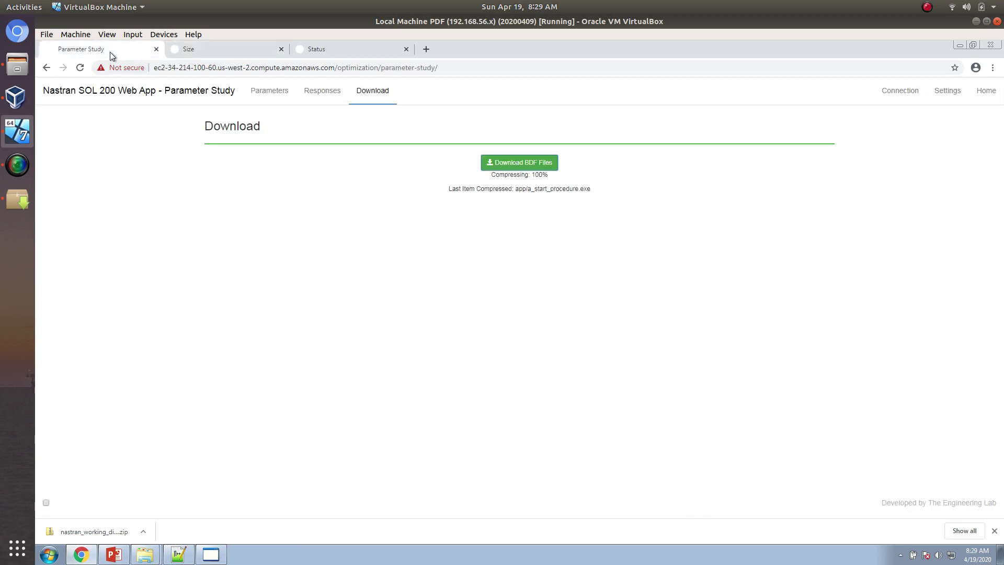
{"action": "left_click", "coordinate": [270, 98]}
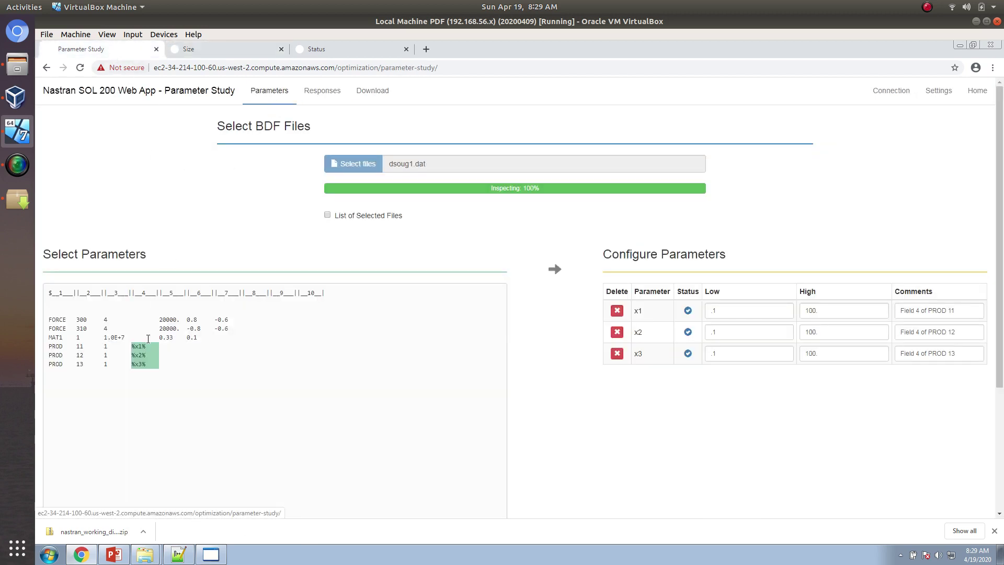
{"action": "left_click", "coordinate": [149, 554]}
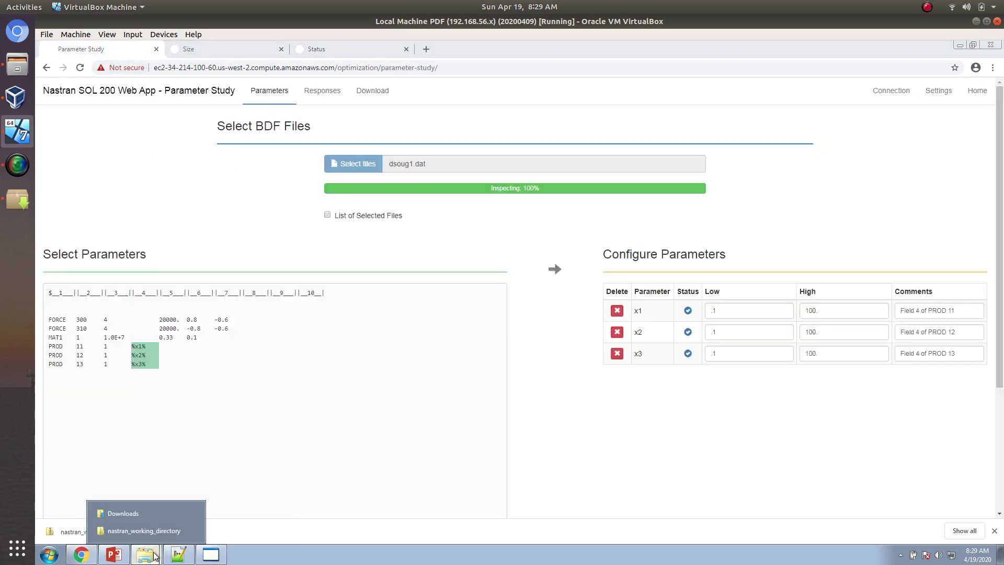
{"action": "left_click", "coordinate": [152, 518]}
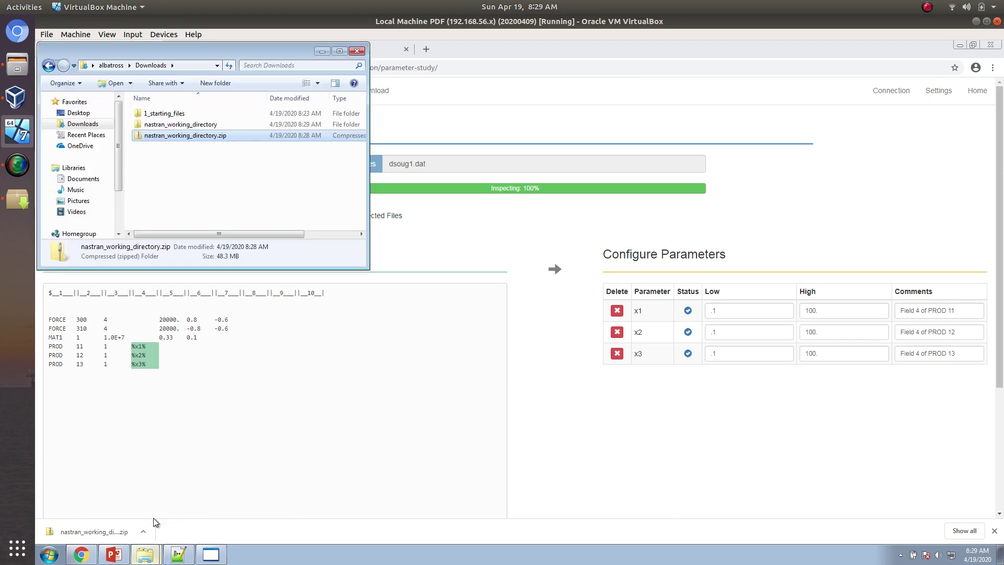
{"action": "double_click", "coordinate": [208, 125]}
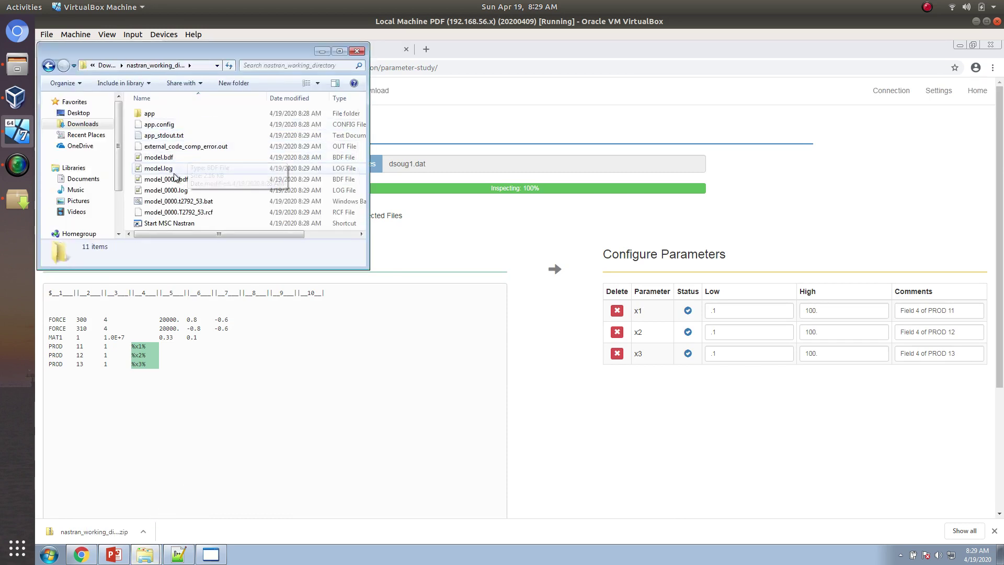
{"action": "double_click", "coordinate": [168, 158]}
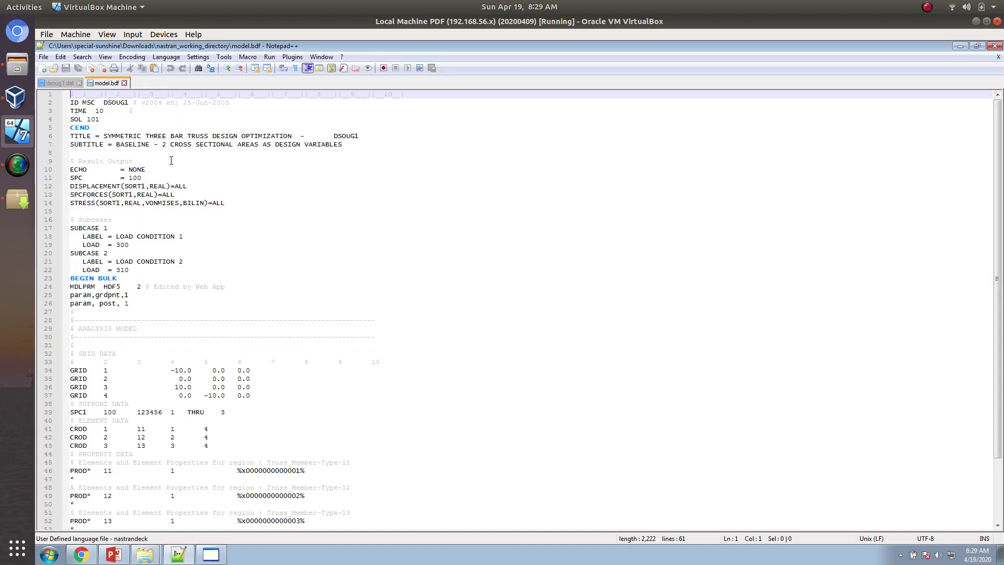
Examine the three PROD entries in model.bdf and the area placeholder of PROD 11.
{"action": "scroll", "coordinate": [191, 292], "scroll_direction": "down", "scroll_amount": 3}
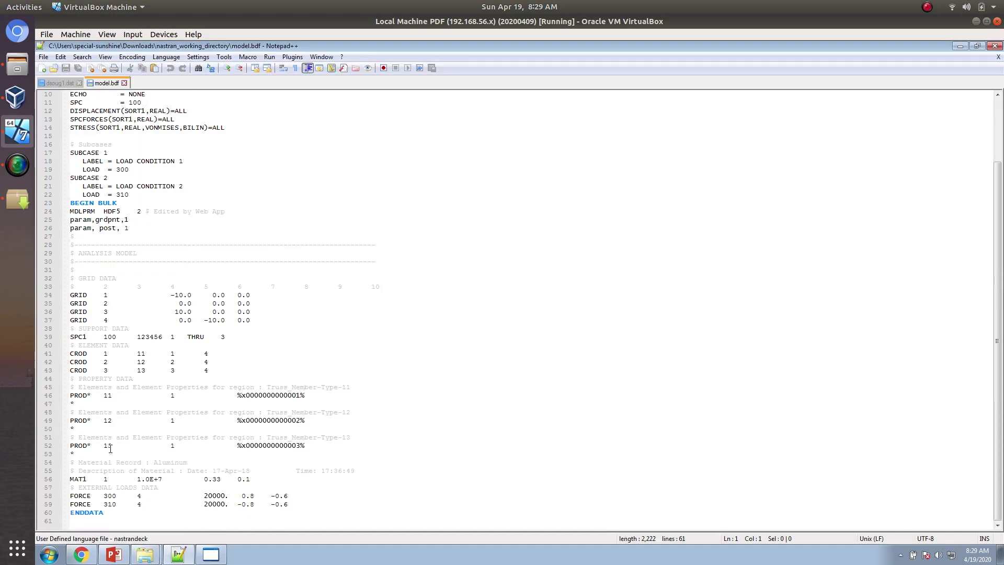
{"action": "left_click_drag", "start_coordinate": [72, 398], "coordinate": [333, 446]}
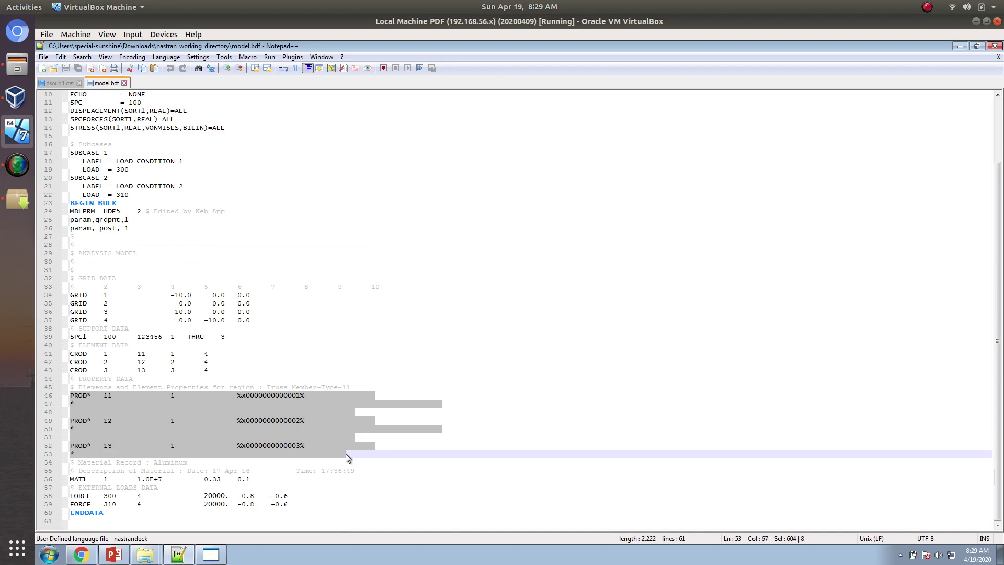
{"action": "left_click", "coordinate": [287, 403]}
{"action": "left_click_drag", "start_coordinate": [237, 398], "coordinate": [314, 399]}
{"action": "left_click_drag", "start_coordinate": [237, 398], "coordinate": [310, 397]}
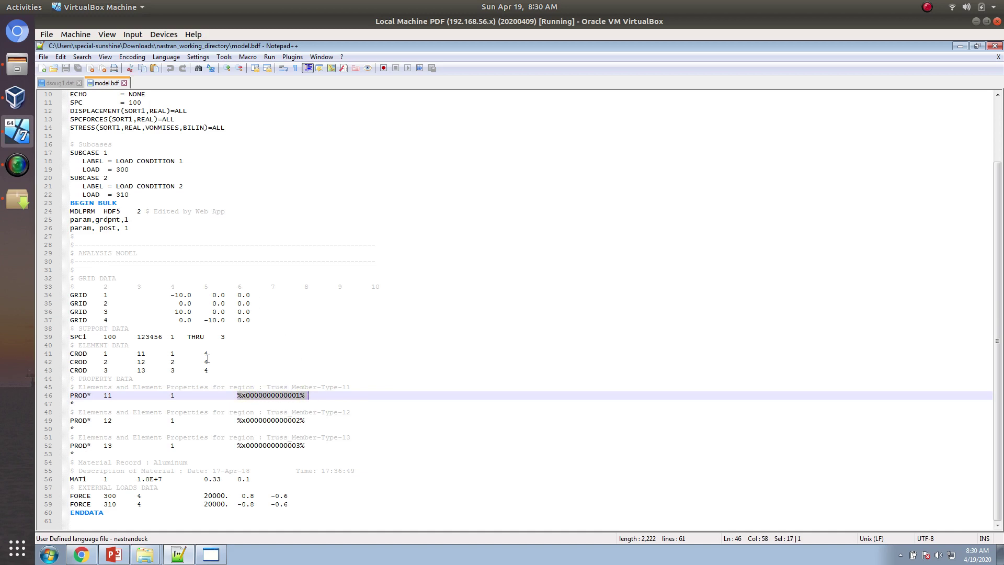
Bring up the nastran_working_directory folder and open model_0000.bdf from it in Notepad++.
{"action": "mouse_move", "coordinate": [145, 553]}
{"action": "left_click", "coordinate": [147, 526]}
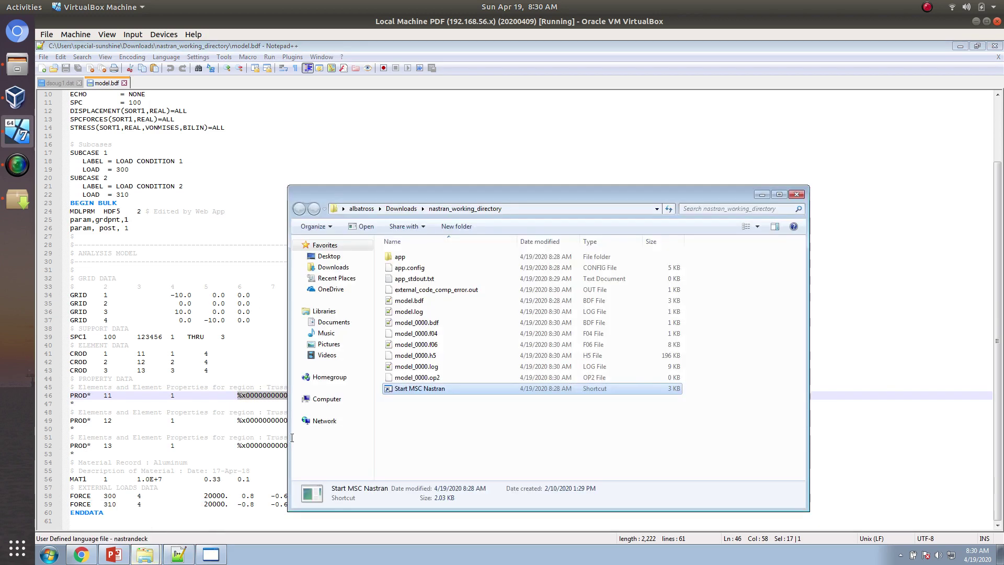
{"action": "left_click_drag", "start_coordinate": [424, 322], "coordinate": [148, 292]}
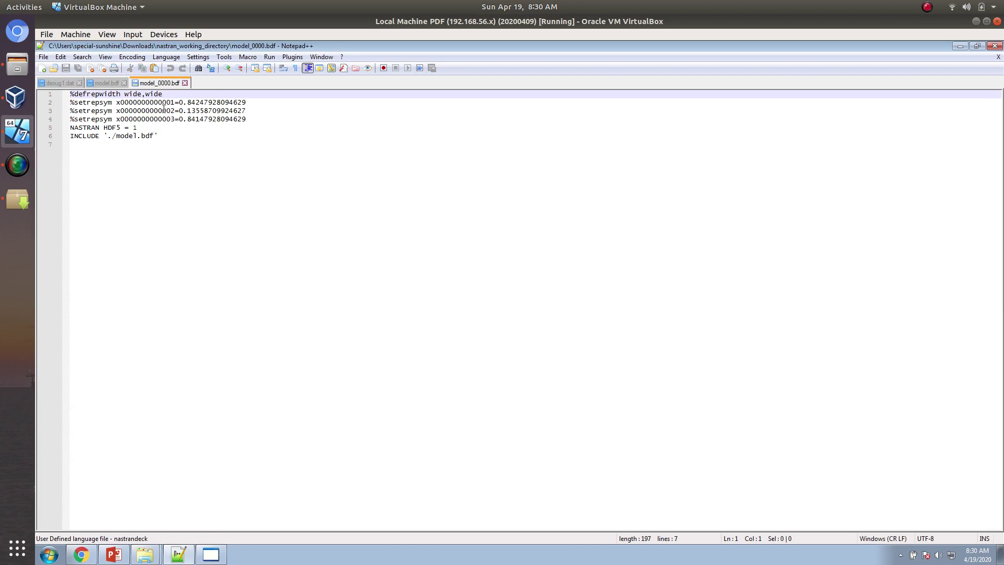
Examine the %setrepsym lines with their first two variable values and the INCLUDE statement for model.bdf in model_0000.bdf.
{"action": "left_click_drag", "start_coordinate": [258, 120], "coordinate": [57, 106]}
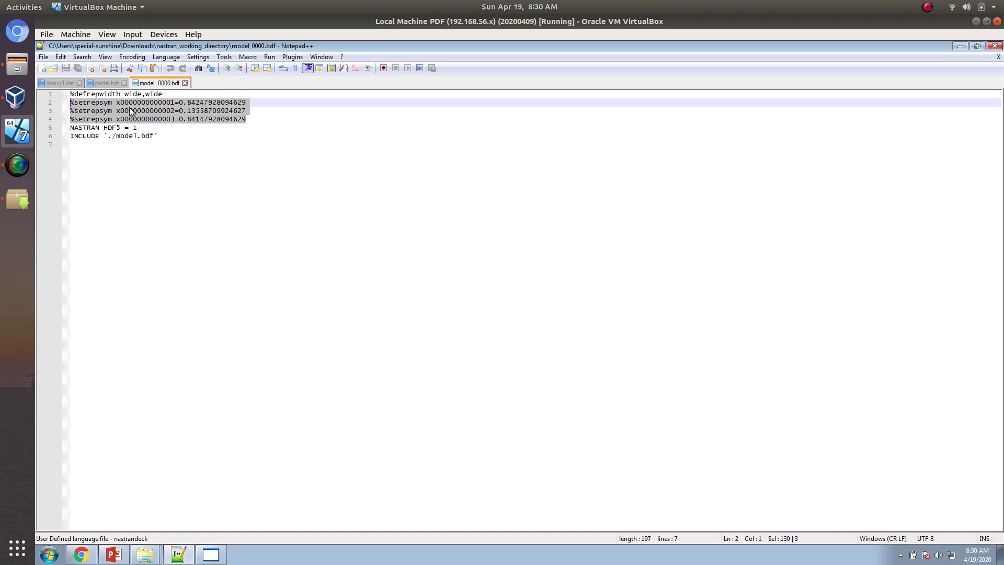
{"action": "left_click", "coordinate": [188, 130]}
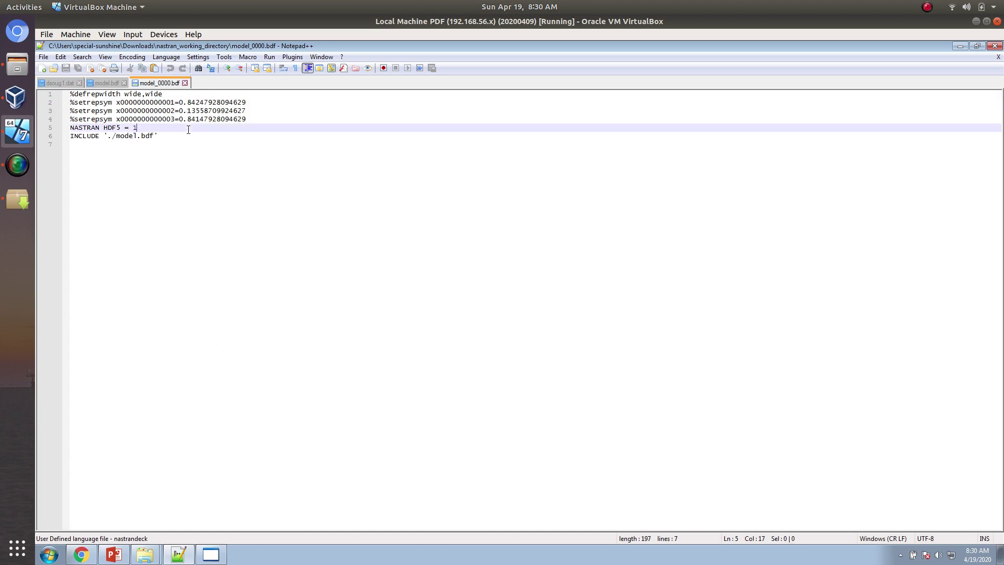
{"action": "left_click_drag", "start_coordinate": [179, 102], "coordinate": [252, 103]}
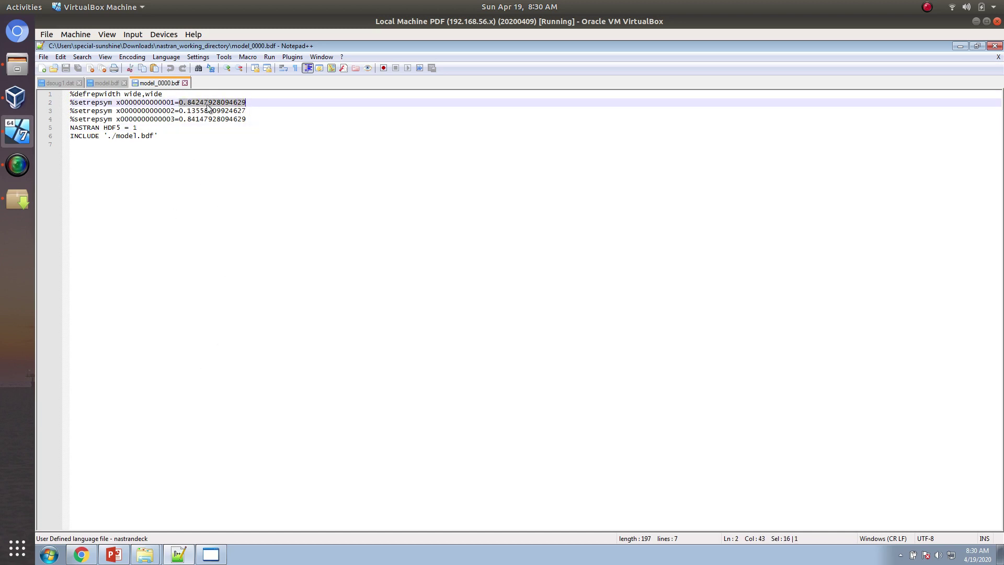
{"action": "left_click_drag", "start_coordinate": [179, 110], "coordinate": [251, 108]}
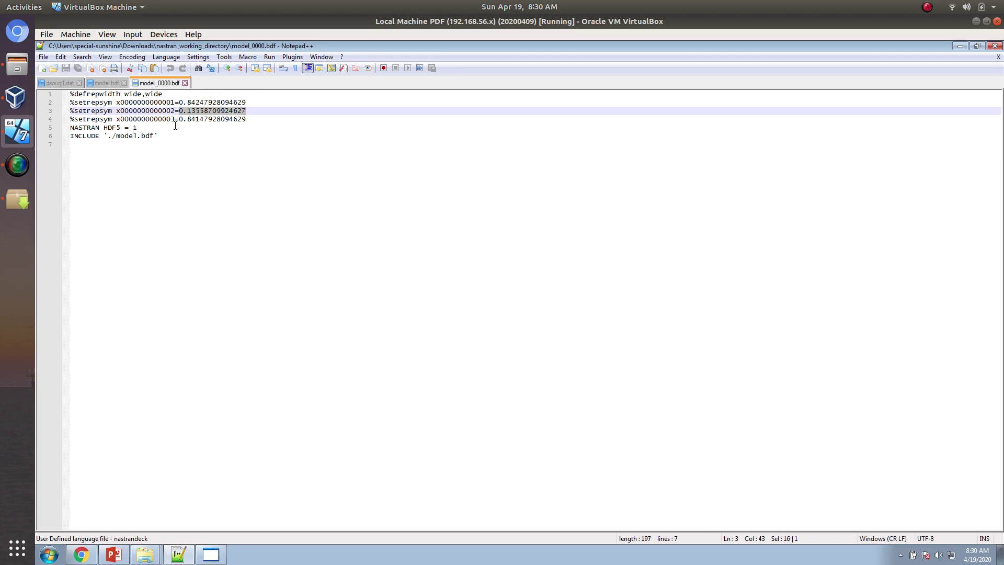
{"action": "left_click", "coordinate": [142, 111]}
{"action": "triple_click", "coordinate": [127, 137]}
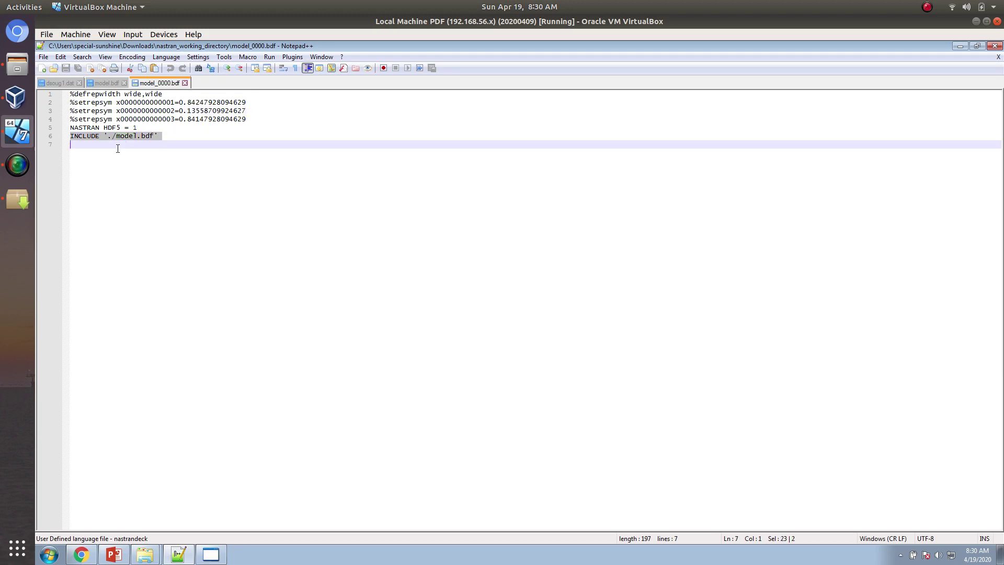
{"action": "double_click", "coordinate": [119, 137]}
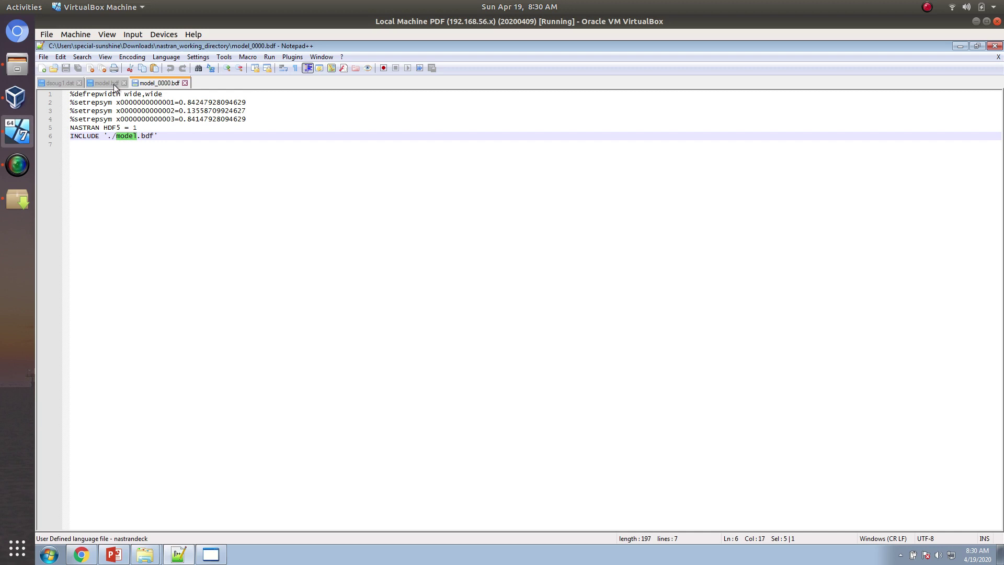
Compare the first variable's value in model_0000.bdf with the matching placeholder on PROD 11 in model.bdf.
{"action": "left_click_drag", "start_coordinate": [179, 102], "coordinate": [249, 103]}
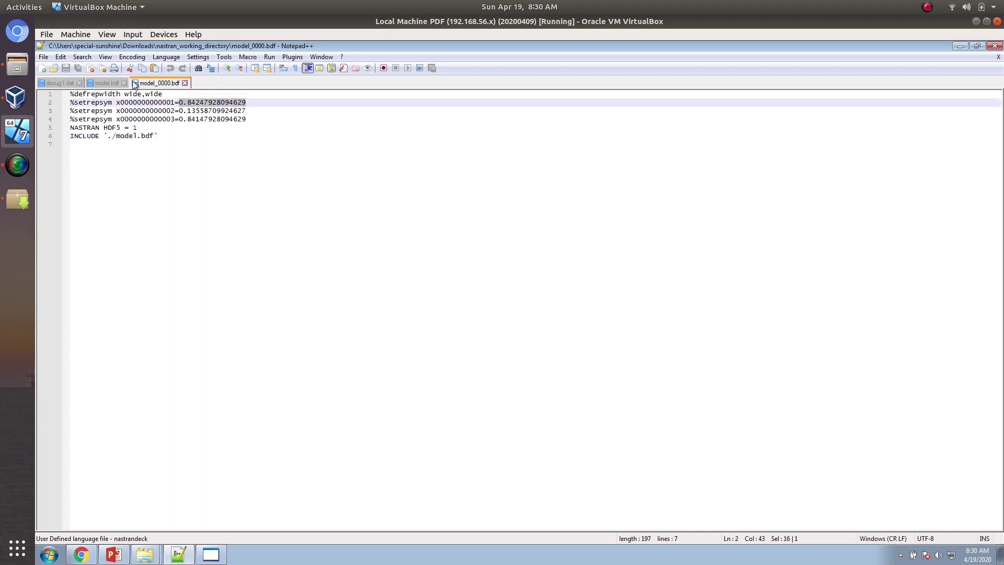
{"action": "left_click", "coordinate": [102, 84]}
{"action": "left_click", "coordinate": [236, 395]}
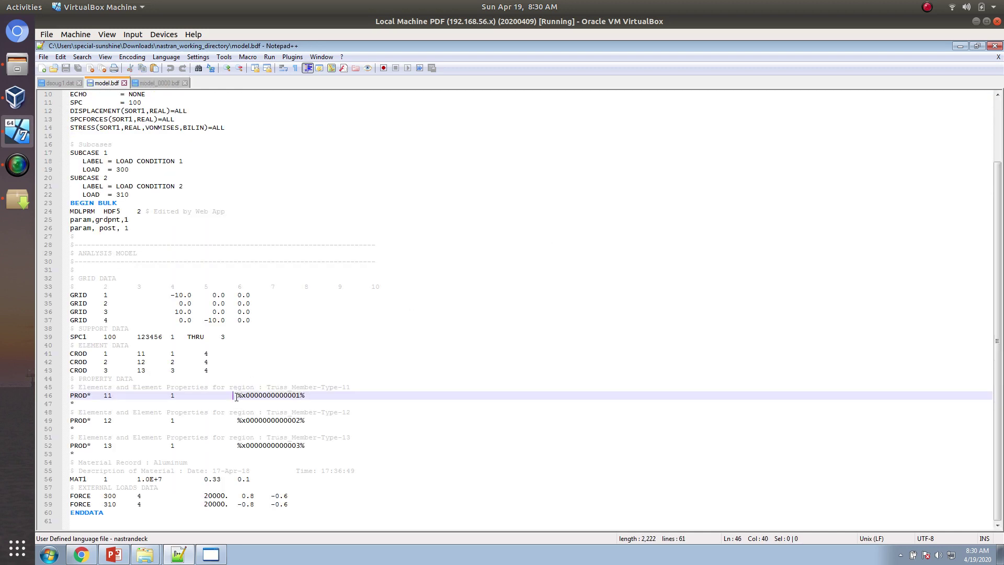
{"action": "left_click_drag", "start_coordinate": [242, 396], "coordinate": [306, 396]}
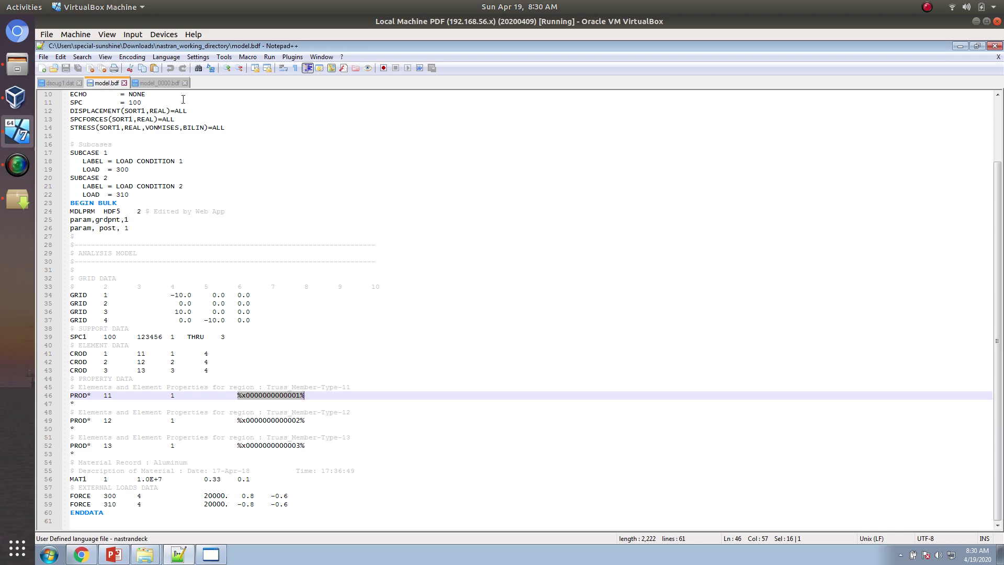
Reload the externally modified model_0000.bdf and inspect the second variable's value.
{"action": "left_click", "coordinate": [158, 86]}
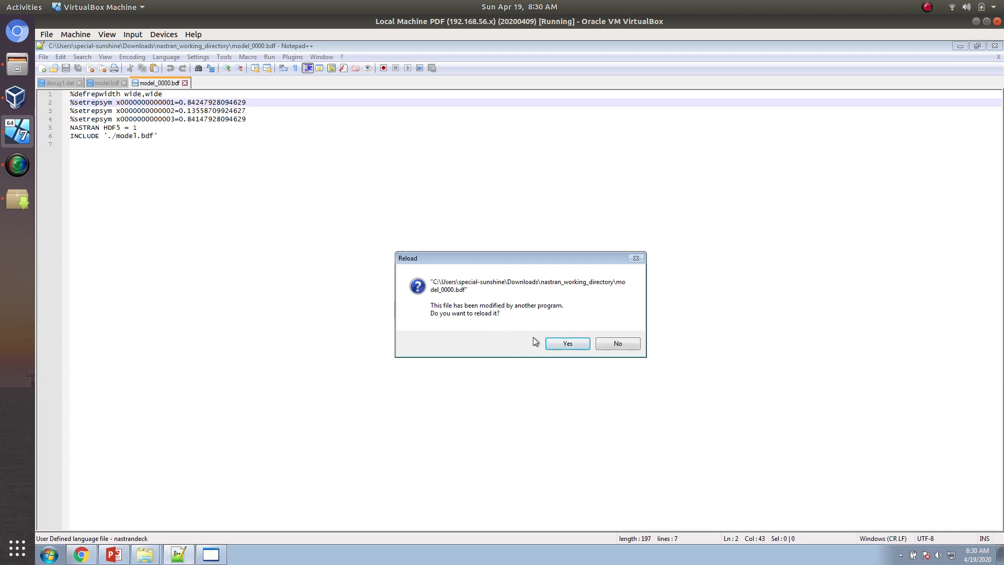
{"action": "left_click", "coordinate": [562, 347]}
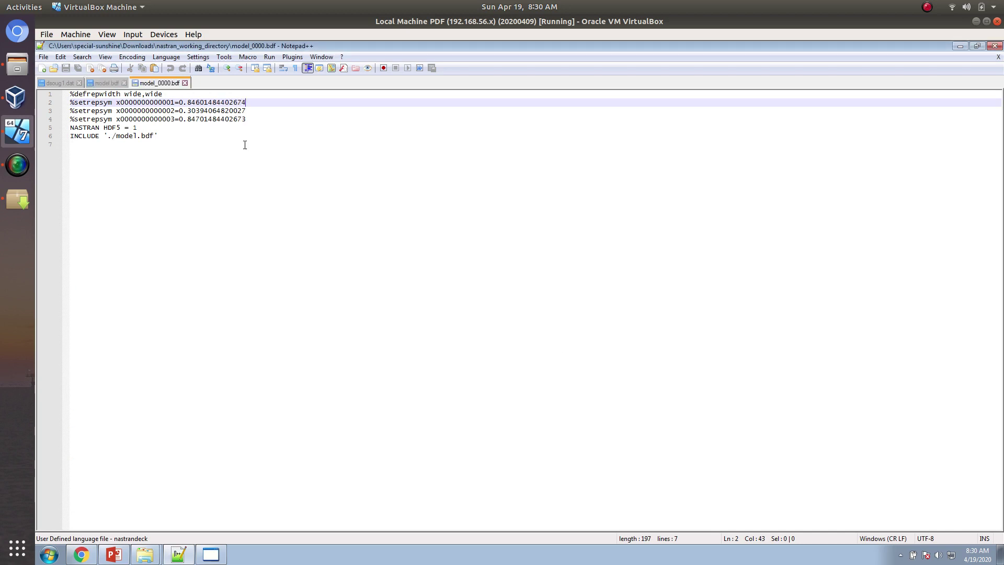
{"action": "left_click_drag", "start_coordinate": [180, 112], "coordinate": [250, 114]}
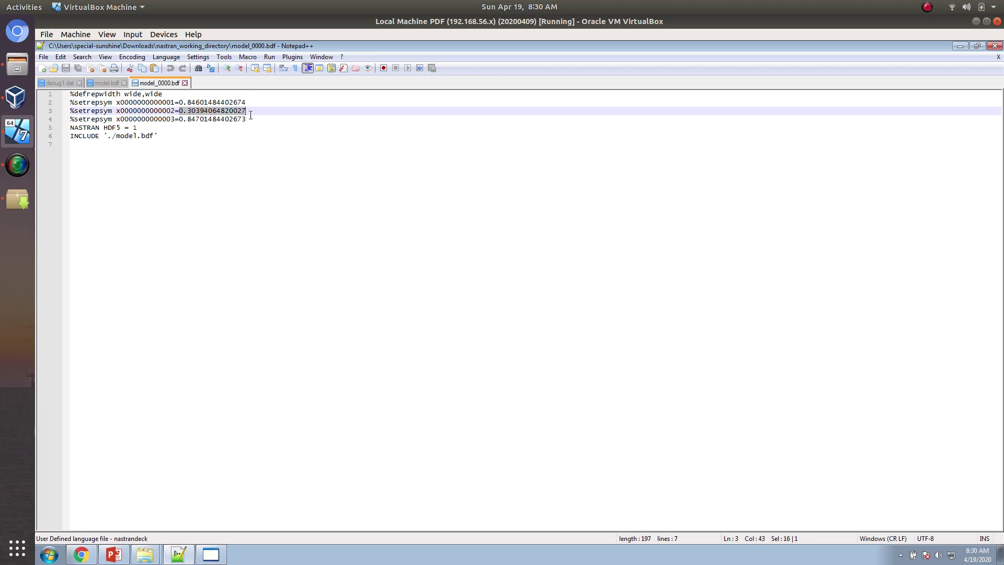
Compare the second variable's value in model_0000.bdf with its placeholder in model.bdf, and reload the modified model_0000.bdf.
{"action": "left_click_drag", "start_coordinate": [179, 111], "coordinate": [250, 114]}
{"action": "left_click", "coordinate": [108, 85]}
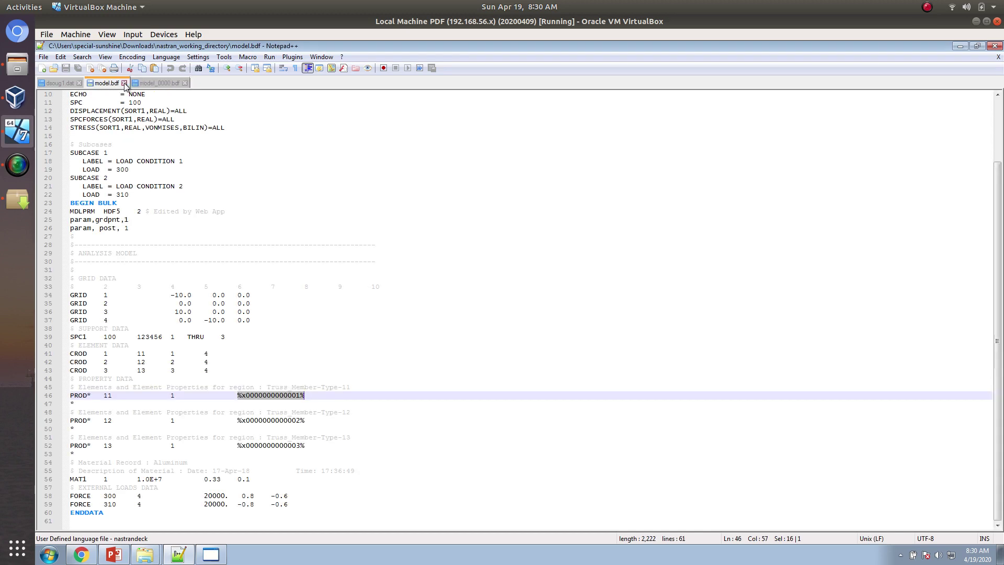
{"action": "left_click", "coordinate": [138, 84]}
{"action": "left_click", "coordinate": [564, 342]}
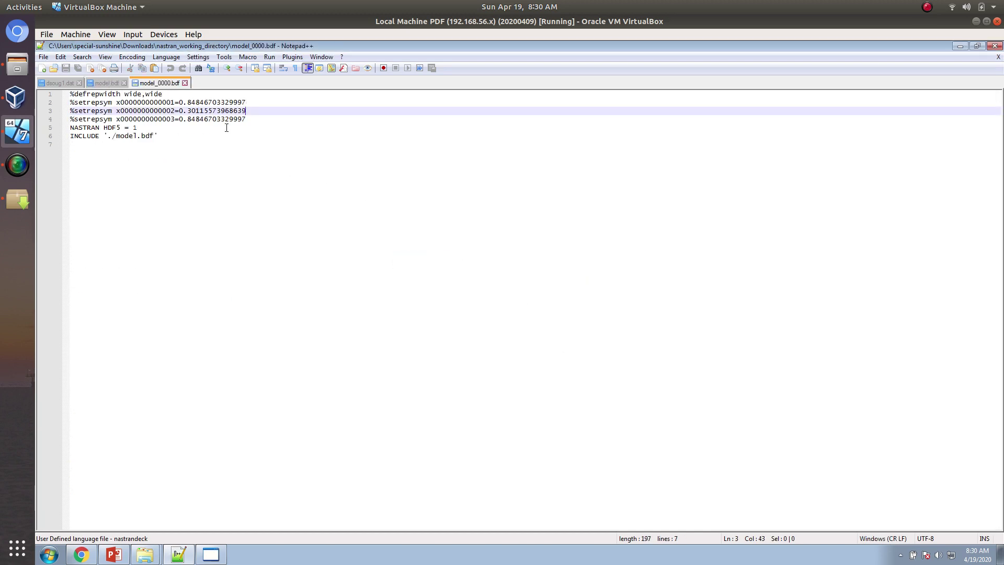
Close model.bdf and reload the externally modified model_0000.bdf.
{"action": "left_click", "coordinate": [105, 81]}
{"action": "left_click", "coordinate": [157, 83]}
{"action": "left_click", "coordinate": [107, 82]}
{"action": "left_click", "coordinate": [124, 82]}
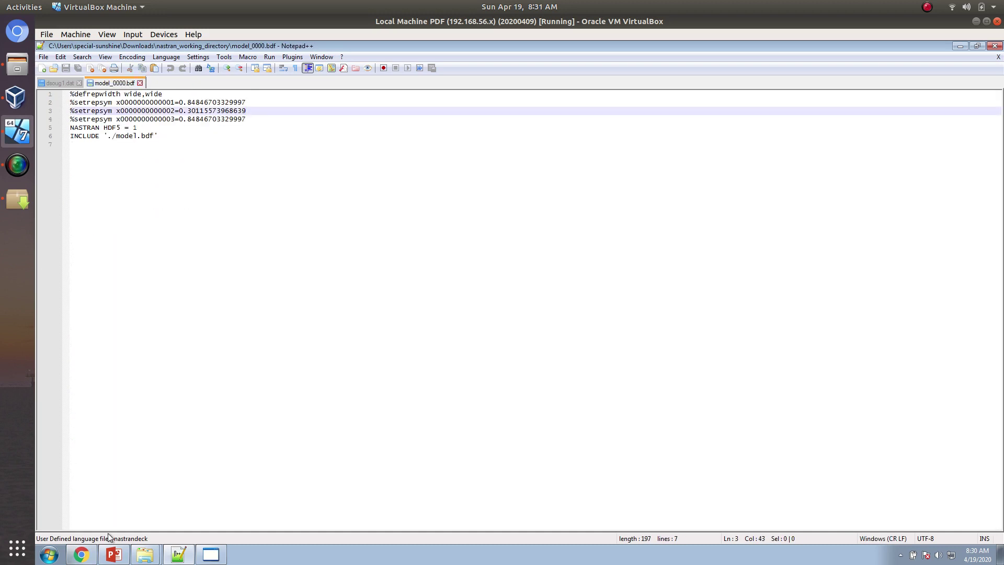
{"action": "left_click", "coordinate": [567, 343]}
Check the files in nastran_working_directory, and switch to Chrome to view the Local Optimization results with the objective history.
{"action": "left_click", "coordinate": [145, 554]}
{"action": "left_click", "coordinate": [146, 535]}
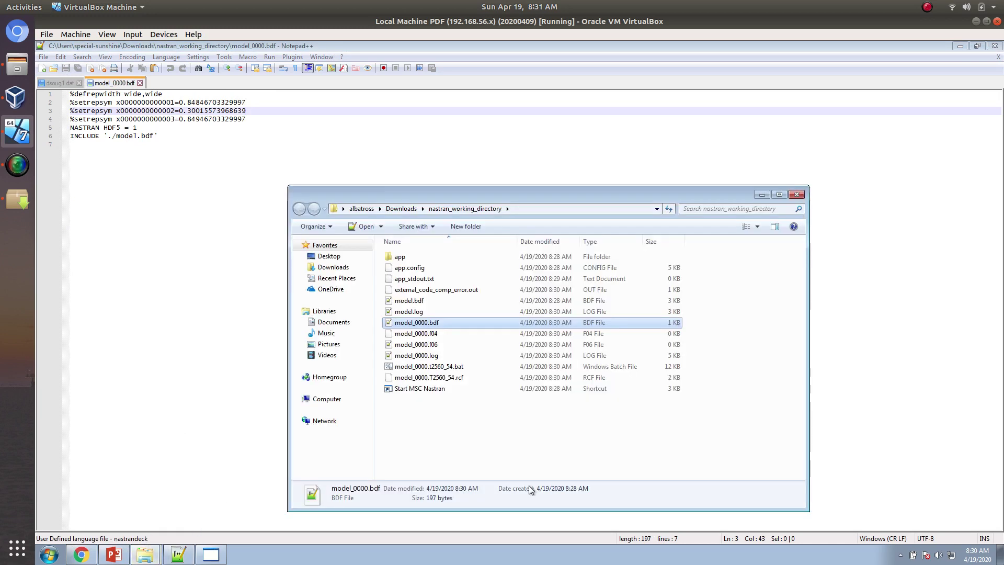
{"action": "left_click", "coordinate": [82, 558]}
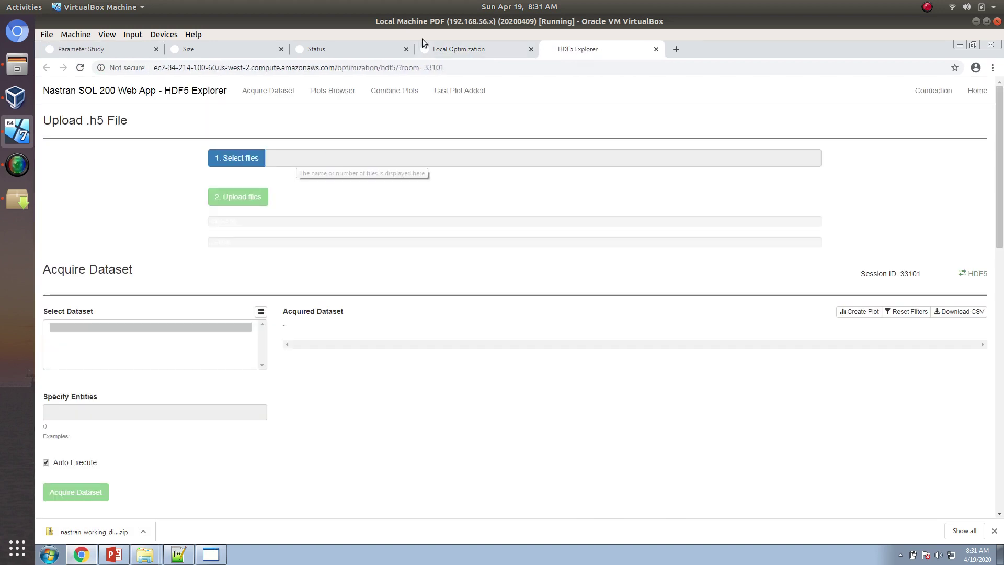
{"action": "left_click", "coordinate": [440, 51]}
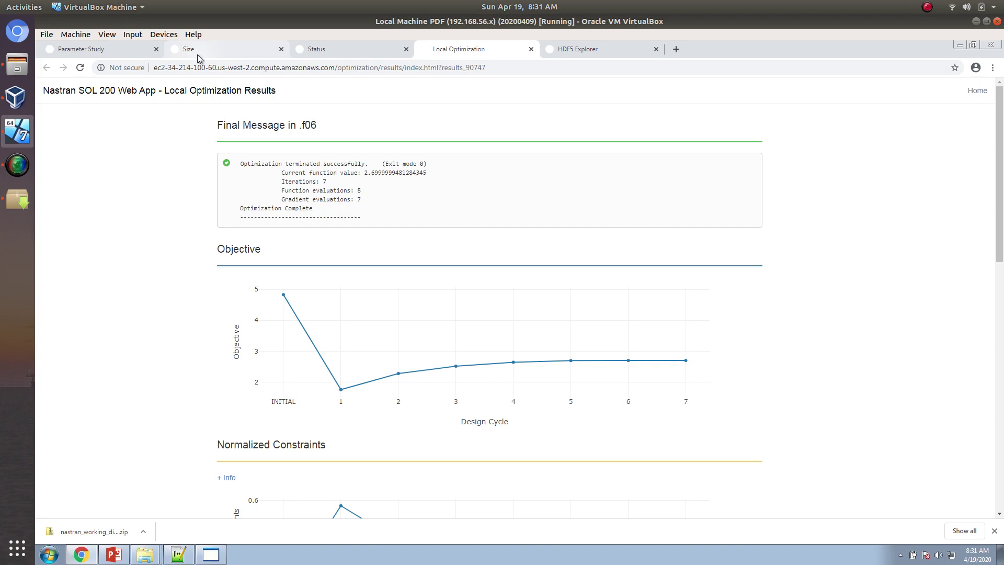
Switch to Notepad++, reload model_0000.bdf, and create a new text file headed "Design Cycle 1".
{"action": "left_click", "coordinate": [178, 550]}
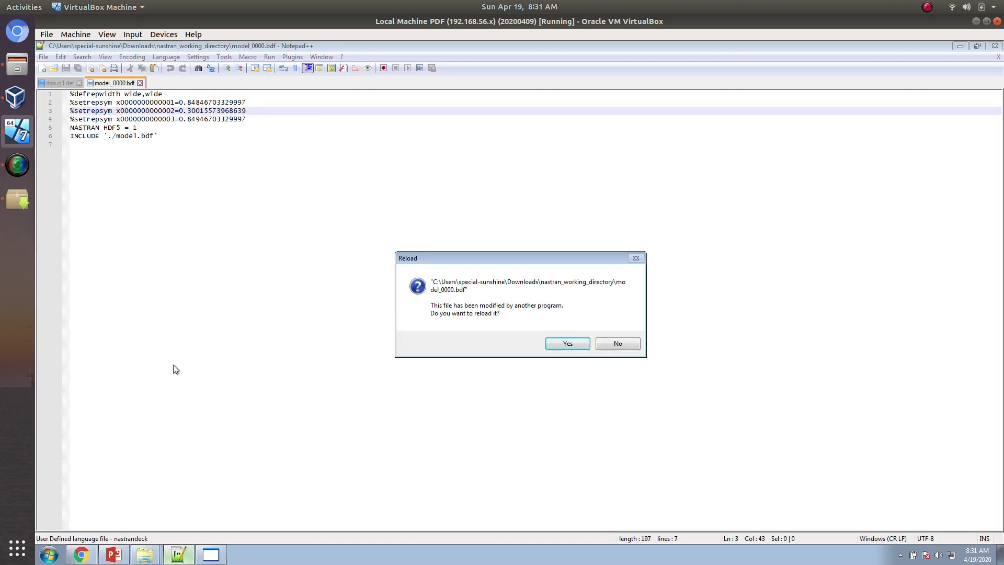
{"action": "left_click", "coordinate": [553, 345]}
{"action": "left_click", "coordinate": [42, 69]}
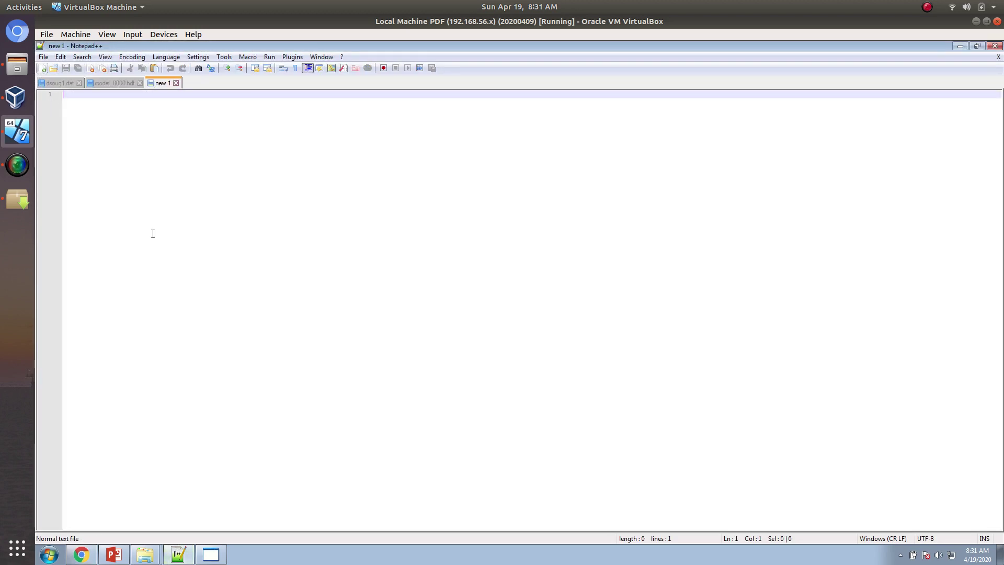
{"action": "type", "text": "I"}
{"action": "key", "text": "BackSpace"}
{"action": "type", "text": "Design CYcl"}
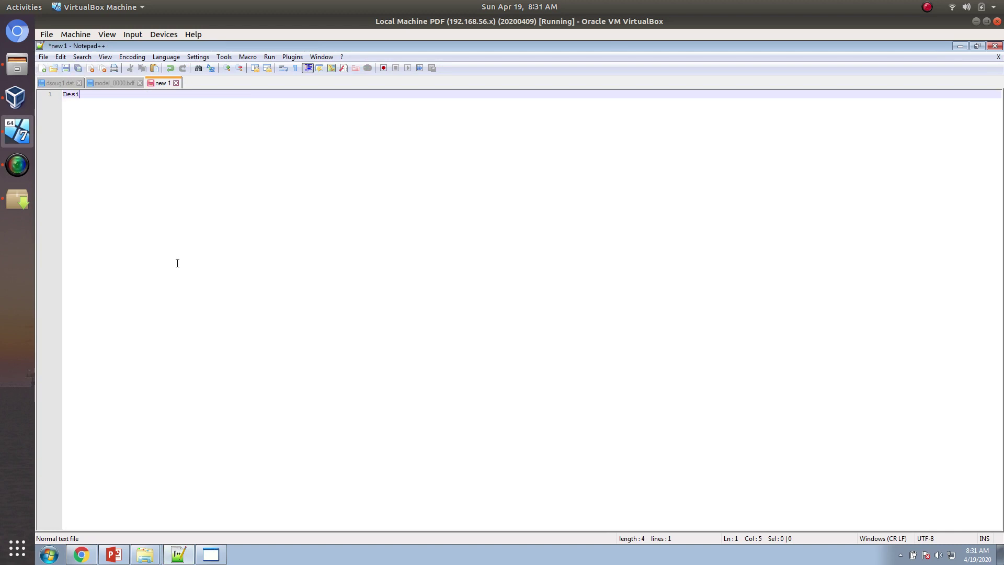
{"action": "key", "text": "BackSpace"}
{"action": "key", "text": "BackSpace"}
{"action": "key", "text": "BackSpace"}
{"action": "type", "text": "ycle 1"}
{"action": "key", "text": "Return"}
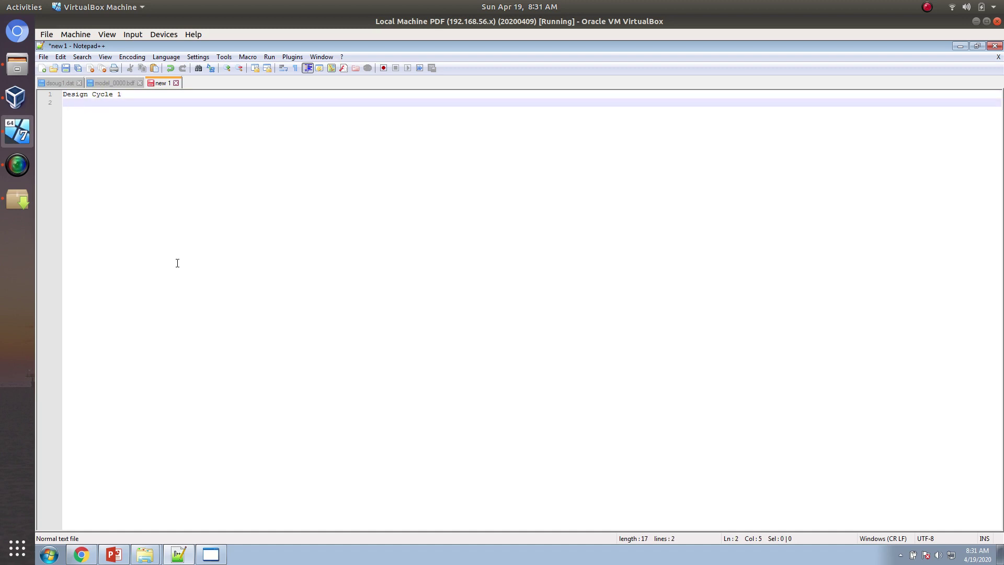
Write the indented expression "Delta r0 / delta x1 = x1 + Step" with "= 2.0 + .001" aligned on the line below it.
{"action": "type", "text": "Delta"}
{"action": "type", "text": "r0 /"}
{"action": "type", "text": " delta x1"}
{"action": "type", "text": " ="}
{"action": "type", "text": "x1 + "}
{"action": "type", "text": "Time"}
{"action": "key", "text": "BackSpace"}
{"action": "key", "text": "BackSpace"}
{"action": "key", "text": "BackSpace"}
{"action": "key", "text": "BackSpace"}
{"action": "type", "text": "Step"}
{"action": "key", "text": "Return"}
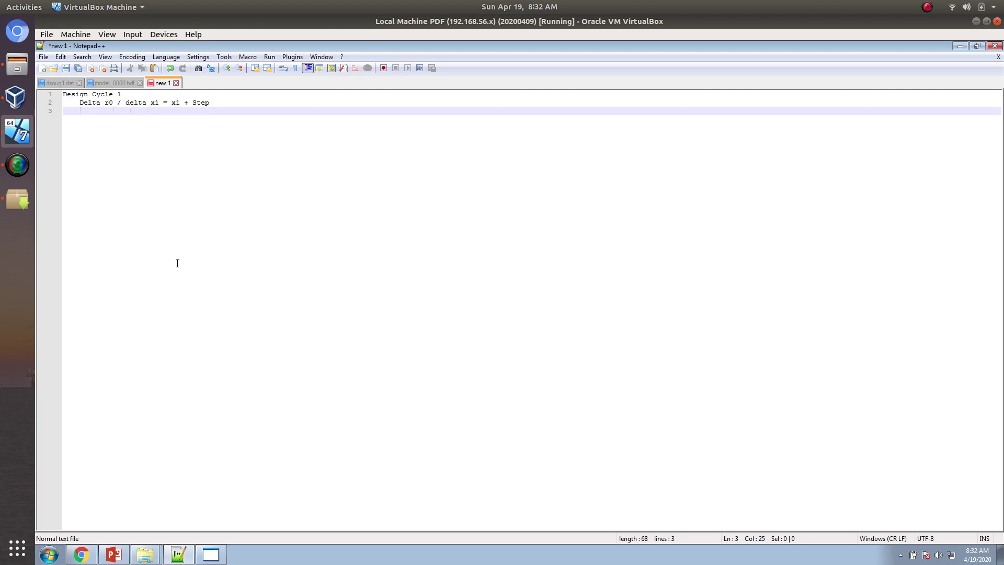
{"action": "type", "text": "2.0 + .001"}
Check the finite difference step size in the Parameter Study advanced settings in Chrome, and return to the Notepad++ notes.
{"action": "left_click", "coordinate": [81, 554]}
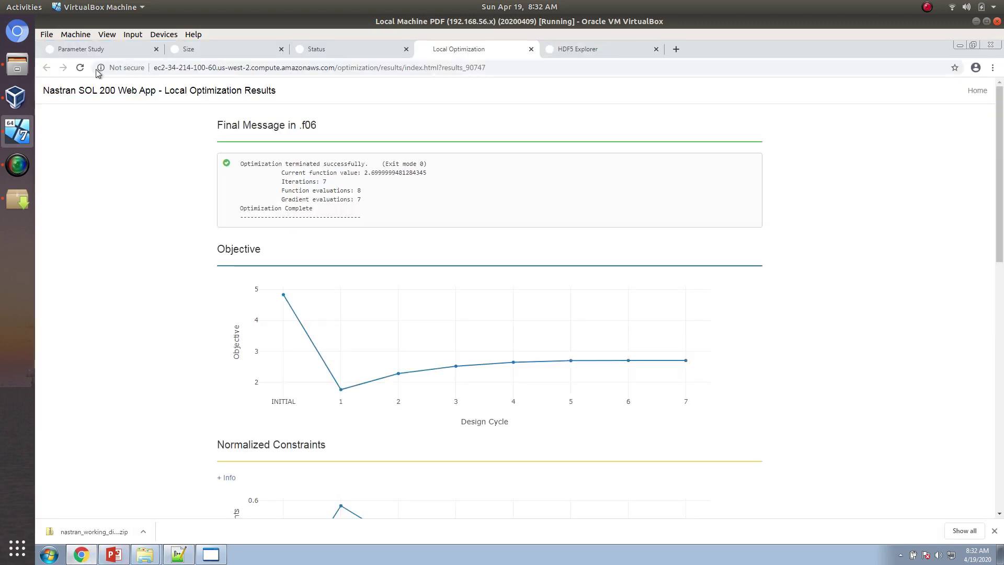
{"action": "left_click", "coordinate": [97, 52]}
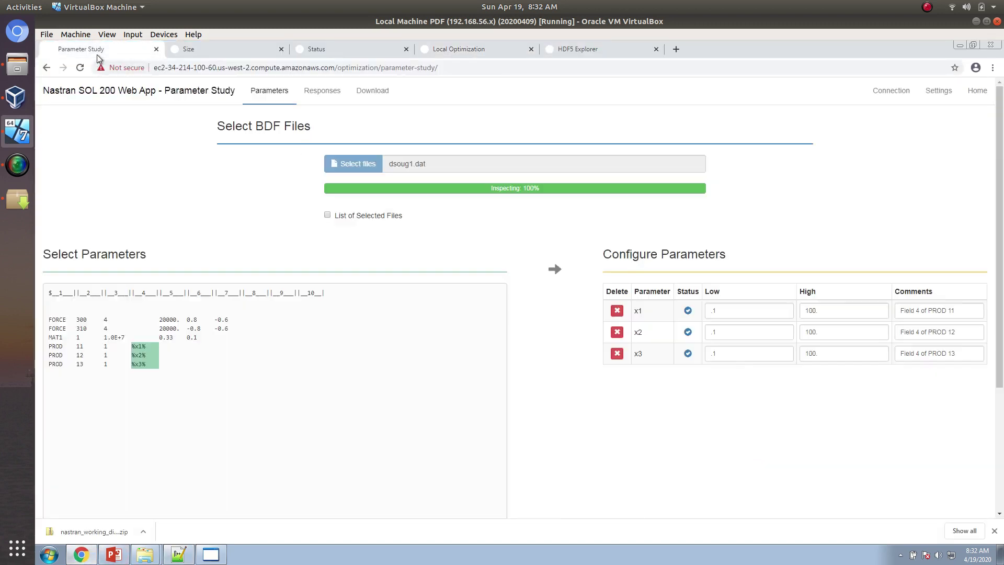
{"action": "left_click", "coordinate": [924, 98]}
{"action": "left_click", "coordinate": [156, 238]}
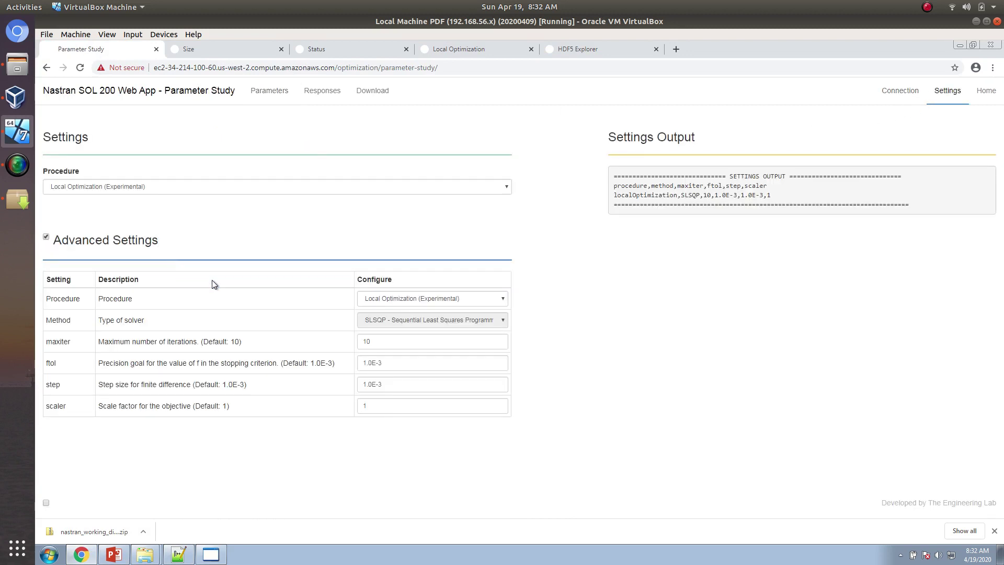
{"action": "double_click", "coordinate": [53, 384]}
{"action": "left_click", "coordinate": [381, 385]}
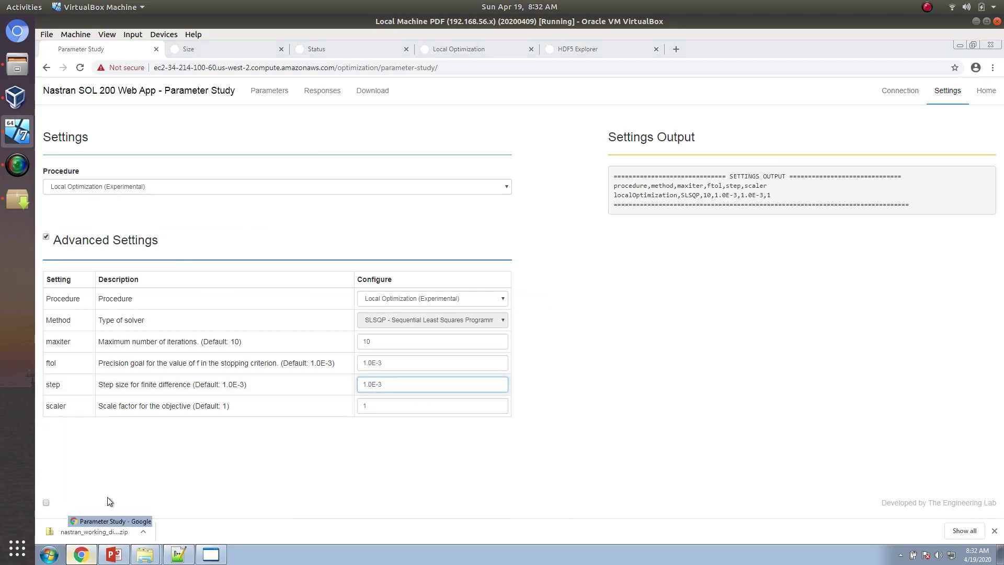
{"action": "key", "text": "alt+Tab"}
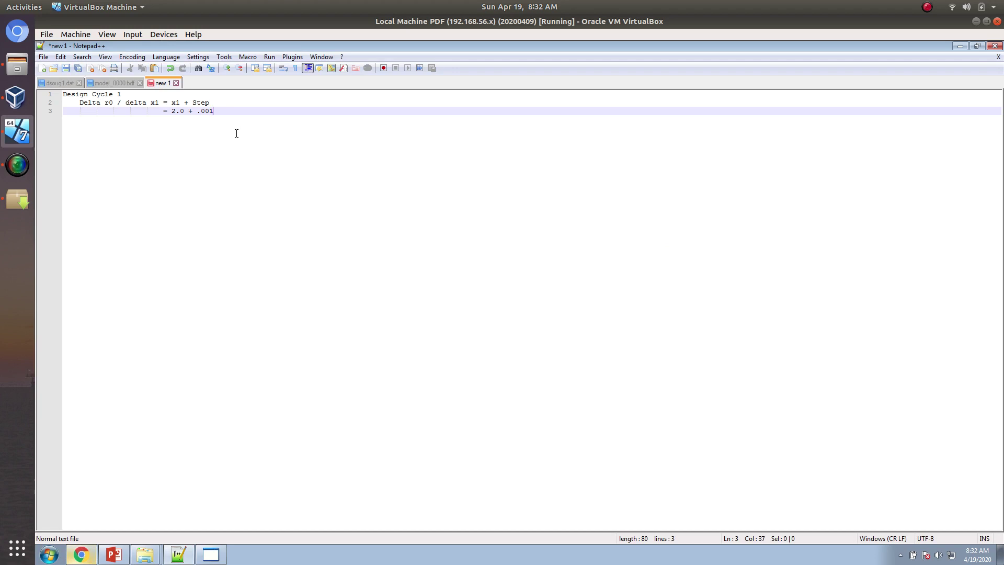
Duplicate the two-line x1 expression below itself, leaving blank lines between the two blocks.
{"action": "left_click_drag", "start_coordinate": [230, 112], "coordinate": [54, 102]}
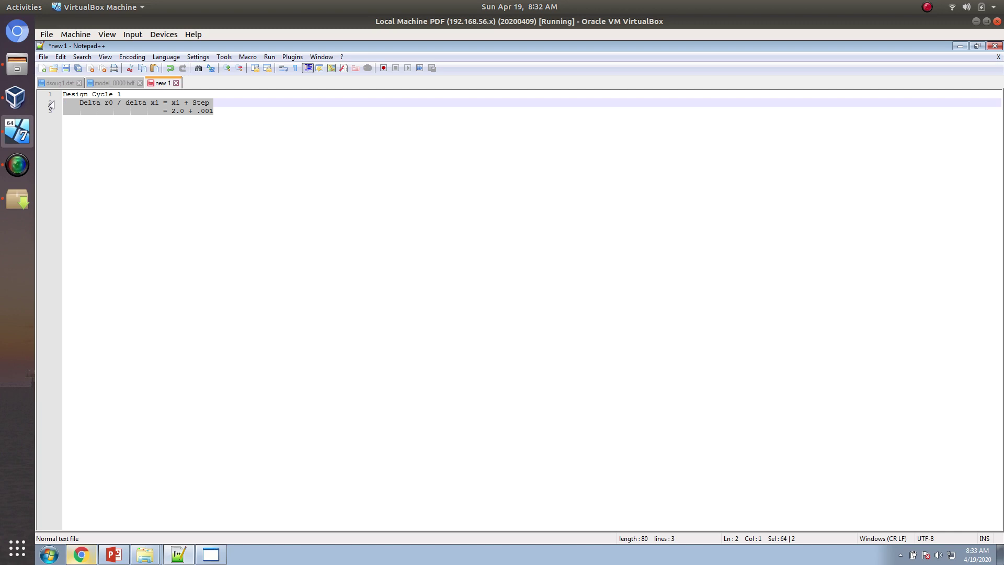
{"action": "left_click", "coordinate": [281, 185]}
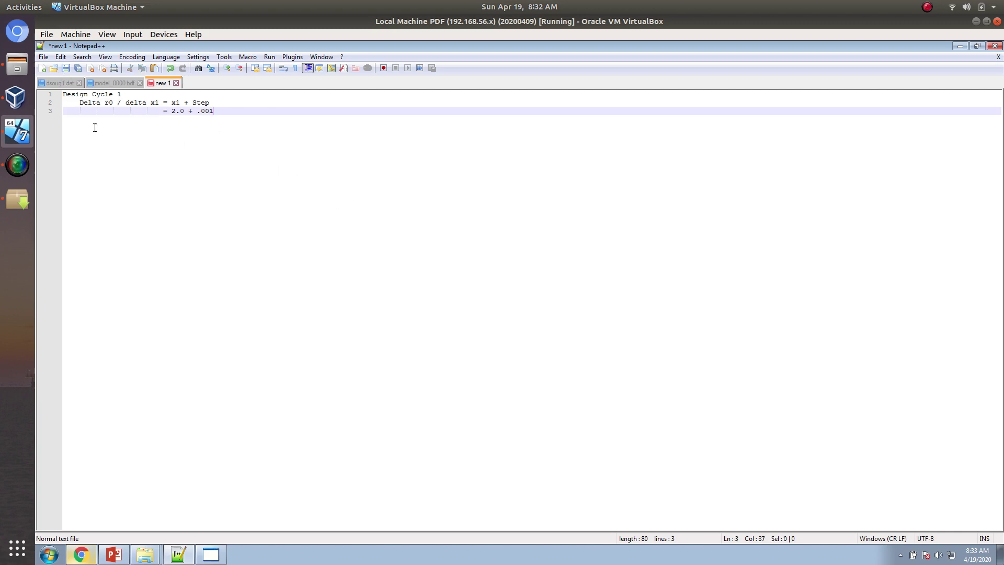
{"action": "left_click", "coordinate": [39, 111]}
{"action": "left_click", "coordinate": [229, 123]}
{"action": "left_click_drag", "start_coordinate": [228, 124], "coordinate": [65, 102]}
{"action": "key", "text": "ctrl+c"}
{"action": "left_click", "coordinate": [278, 148]}
{"action": "key", "text": "Return"}
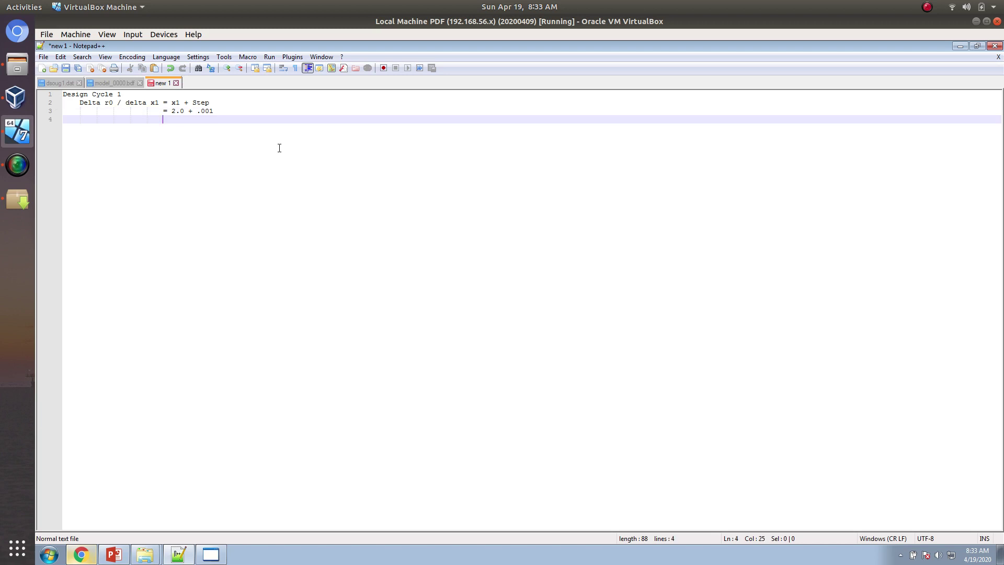
{"action": "key", "text": "Return"}
{"action": "key", "text": "Return"}
{"action": "key", "text": "BackSpace"}
{"action": "key", "text": "BackSpace"}
{"action": "key", "text": "BackSpace"}
{"action": "key", "text": "BackSpace"}
{"action": "key", "text": "BackSpace"}
{"action": "key", "text": "ctrl+v"}
Change the copied expression to "delta x2 = x2 + Step" with the initial value 1.0.
{"action": "left_click_drag", "start_coordinate": [159, 135], "coordinate": [176, 135]}
{"action": "type", "text": "2 = x2"}
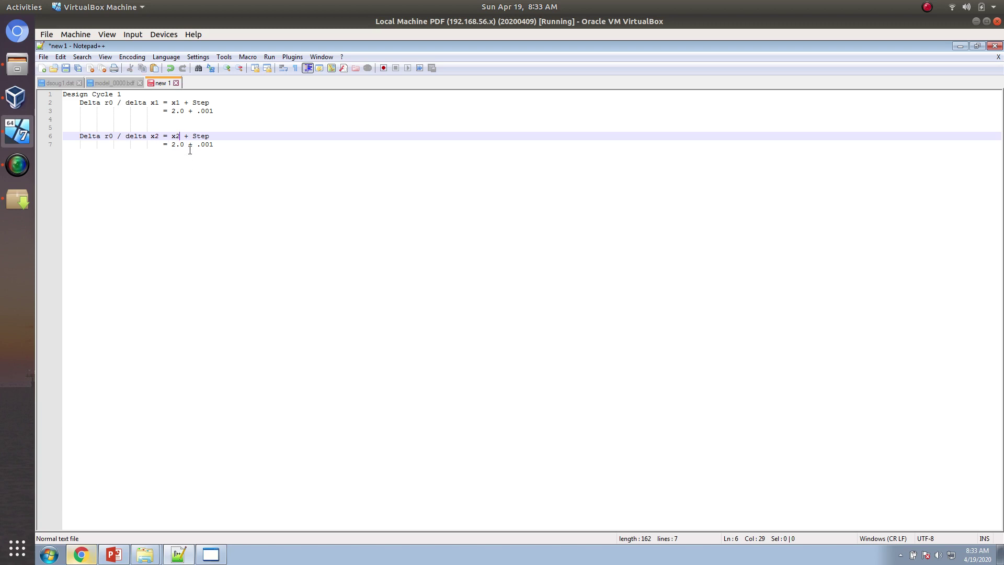
{"action": "left_click_drag", "start_coordinate": [177, 144], "coordinate": [172, 144]}
{"action": "type", "text": "1"}
{"action": "double_click", "coordinate": [119, 94]}
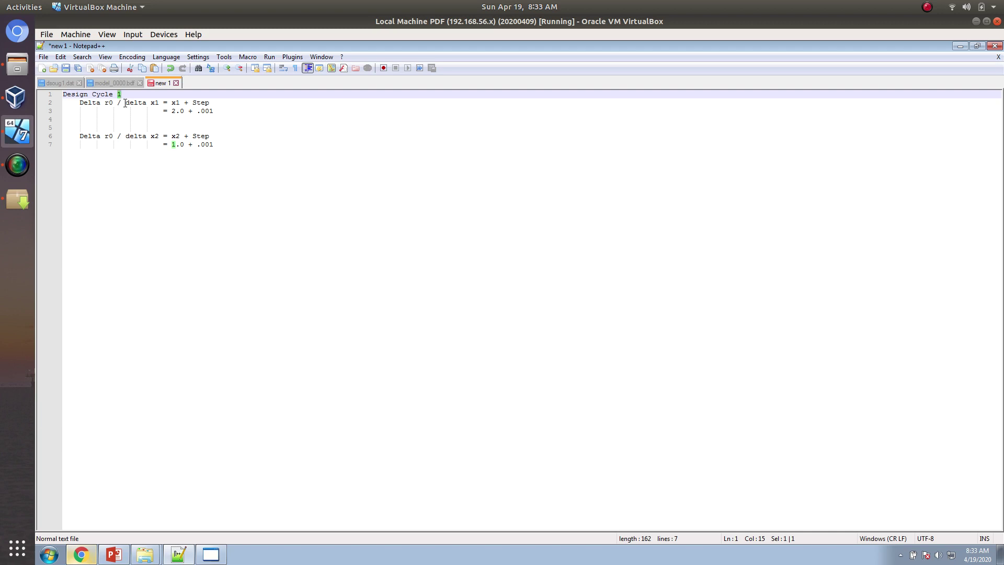
Duplicate the two-line x2 expression below itself, separated by one blank line.
{"action": "left_click_drag", "start_coordinate": [220, 145], "coordinate": [64, 136]}
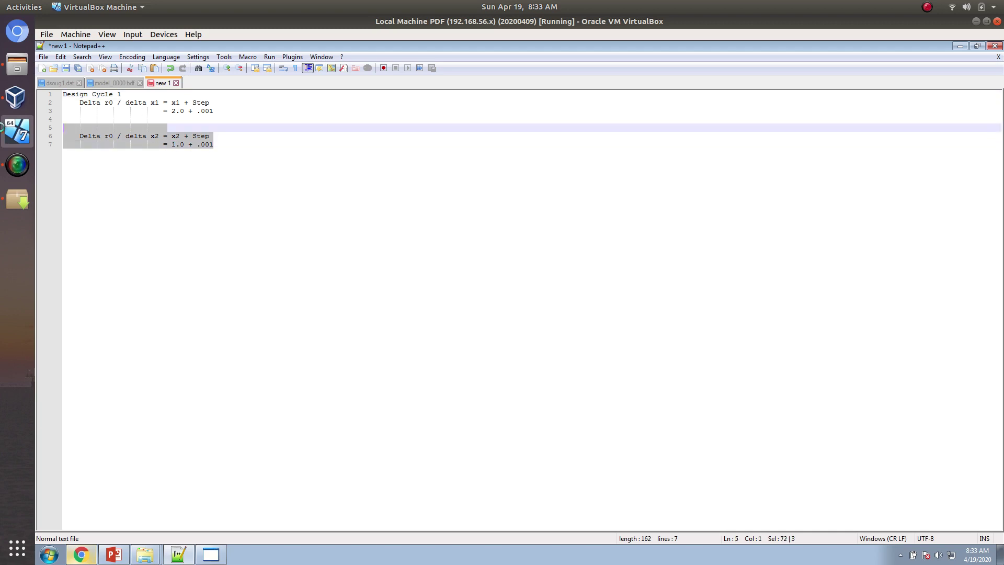
{"action": "left_click", "coordinate": [231, 139]}
{"action": "left_click_drag", "start_coordinate": [220, 145], "coordinate": [63, 136]}
{"action": "key", "text": "ctrl+c"}
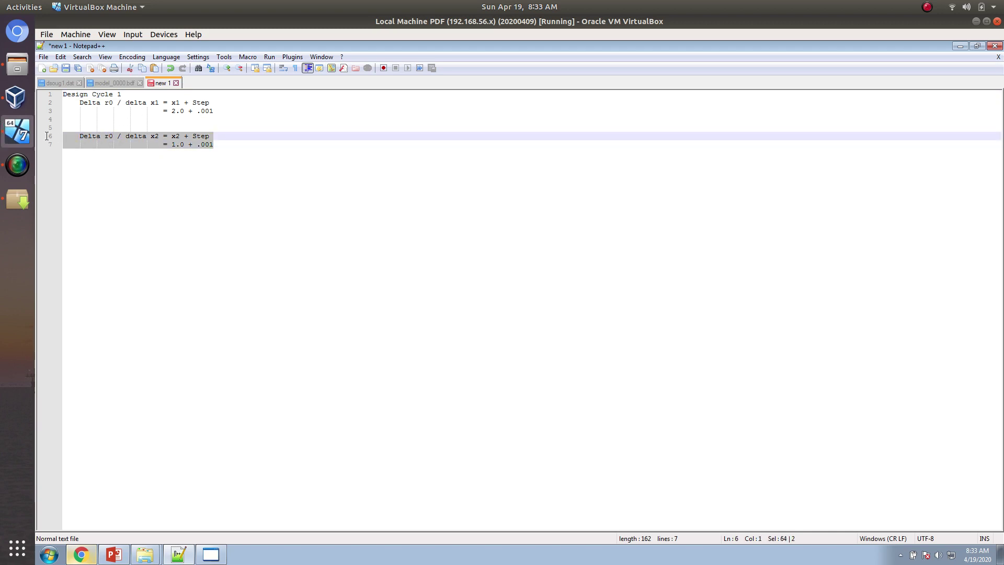
{"action": "left_click", "coordinate": [250, 161]}
{"action": "key", "text": "Return"}
{"action": "key", "text": "Return"}
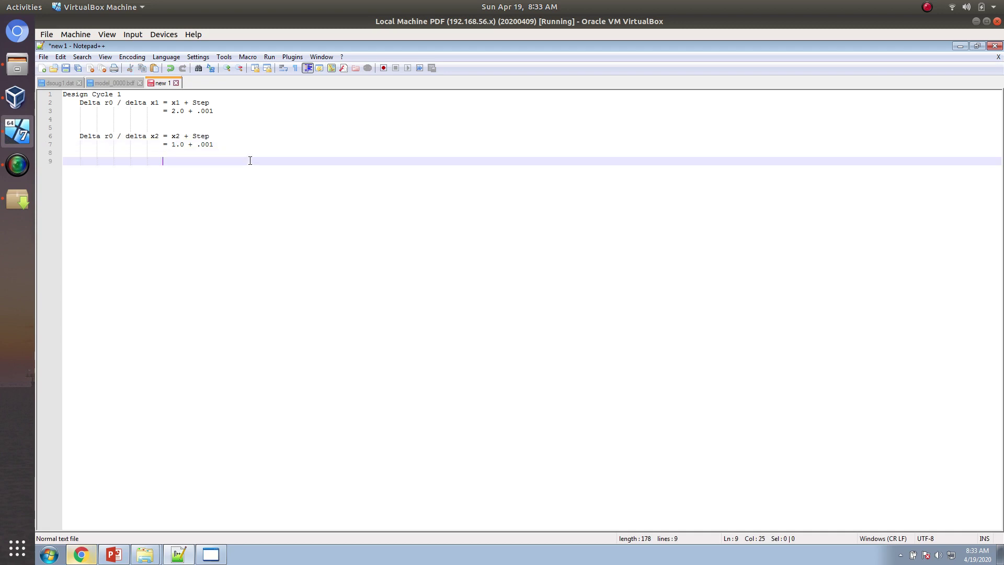
{"action": "key", "text": "BackSpace"}
{"action": "key", "text": "BackSpace"}
{"action": "key", "text": "BackSpace"}
{"action": "key", "text": "BackSpace"}
{"action": "key", "text": "BackSpace"}
{"action": "key", "text": "ctrl+v"}
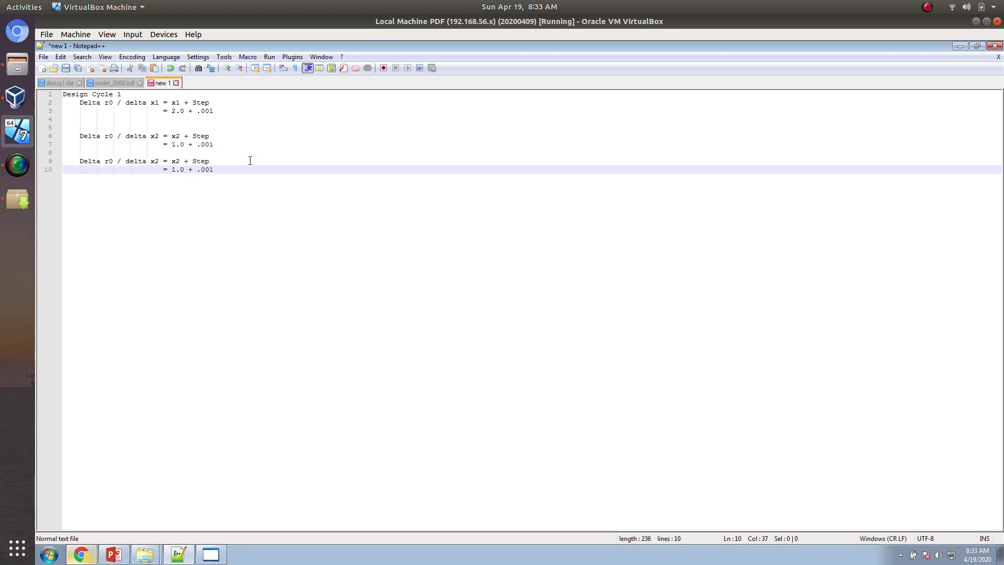
Change the variable in the last copied expression to x3 on both sides of the equation.
{"action": "left_click", "coordinate": [178, 162]}
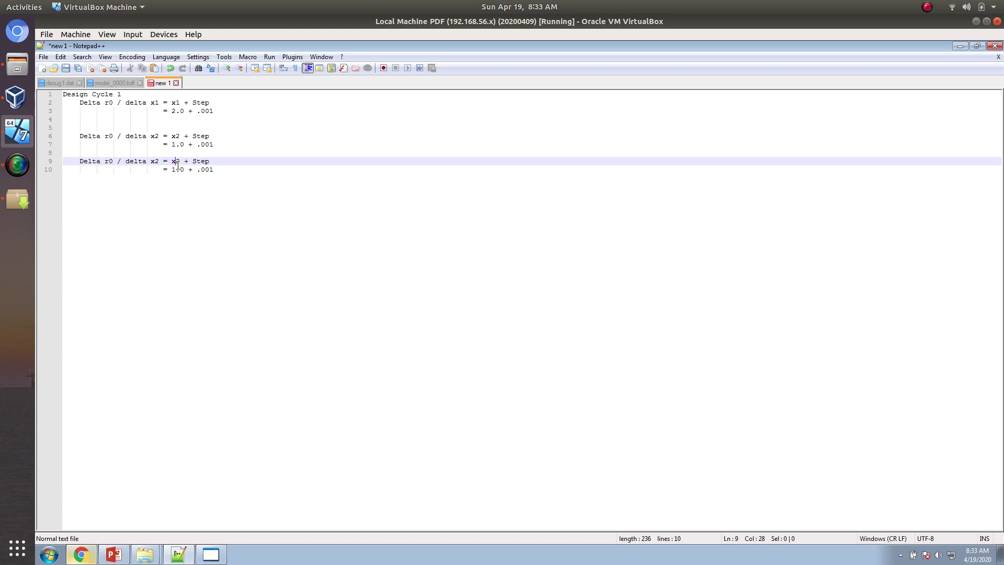
{"action": "key", "text": "BackSpace"}
{"action": "type", "text": "3"}
Start an unindented summary line below the x3 expression with "Scipy => 3".
{"action": "key", "text": "Down"}
{"action": "key", "text": "End"}
{"action": "key", "text": "Return"}
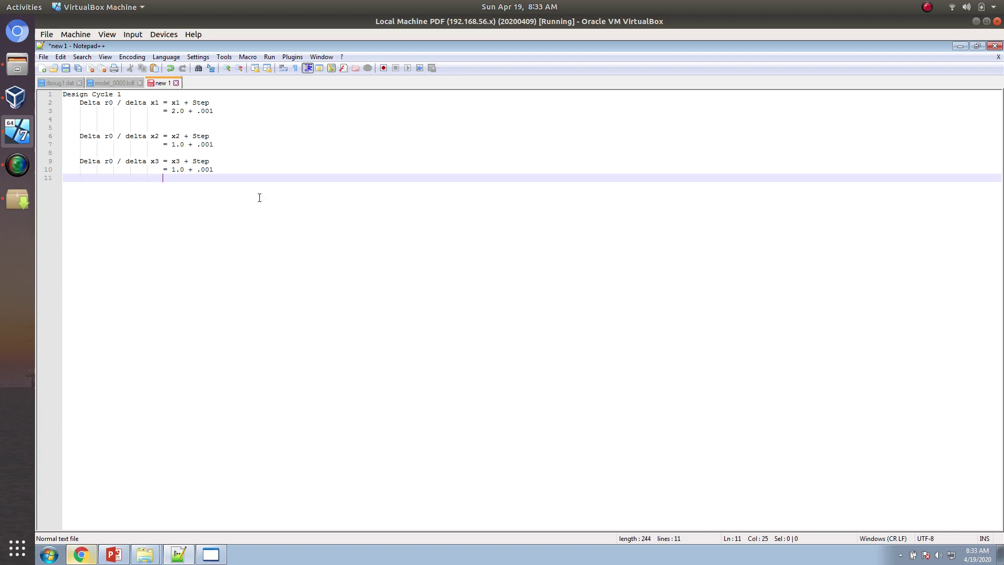
{"action": "key", "text": "Return"}
{"action": "key", "text": "BackSpace"}
{"action": "key", "text": "BackSpace"}
{"action": "key", "text": "BackSpace"}
{"action": "key", "text": "BackSpace"}
{"action": "key", "text": "BackSpace"}
{"action": "type", "text": "Scipy => 3 "}
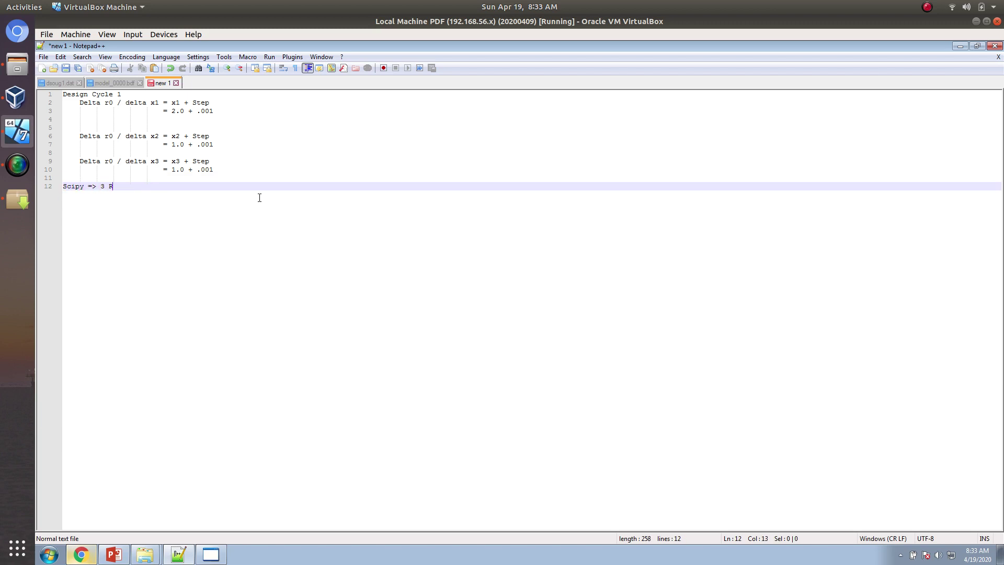
{"action": "type", "text": "MSC Nastran runs"}
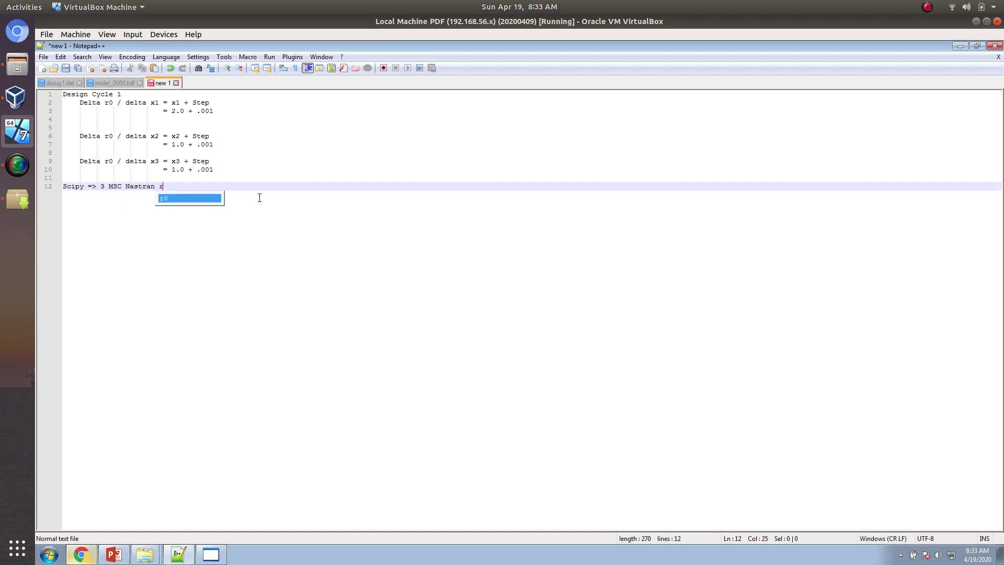
{"action": "key", "text": "BackSpace"}
{"action": "key", "text": "BackSpace"}
{"action": "key", "text": "BackSpace"}
{"action": "key", "text": "BackSpace"}
{"action": "key", "text": "BackSpace"}
{"action": "key", "text": "BackSpace"}
{"action": "key", "text": "BackSpace"}
{"action": "key", "text": "BackSpace"}
{"action": "key", "text": "BackSpace"}
{"action": "key", "text": "BackSpace"}
{"action": "key", "text": "BackSpace"}
{"action": "key", "text": "BackSpace"}
{"action": "key", "text": "BackSpace"}
{"action": "key", "text": "BackSpace"}
{"action": "key", "text": "BackSpace"}
{"action": "key", "text": "BackSpace"}
{"action": "key", "text": "BackSpace"}
{"action": "key", "text": "BackSpace"}
Complete the Scipy line with "1 MSC Nastran run per variable" and begin a line "SOL 200 =>" below it.
{"action": "type", "text": "1 MSC Nastran u"}
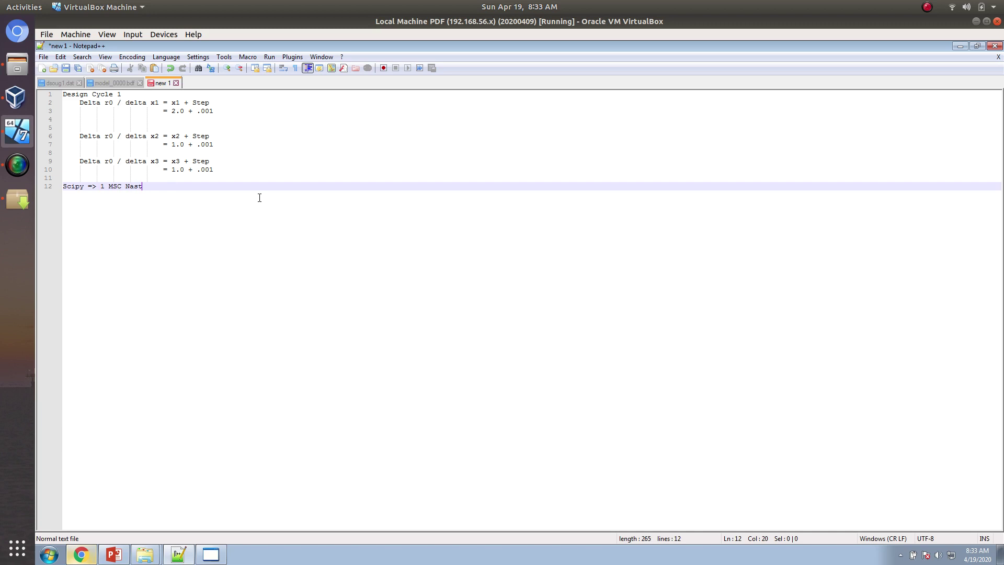
{"action": "key", "text": "BackSpace"}
{"action": "type", "text": "run per vafi"}
{"action": "key", "text": "BackSpace"}
{"action": "key", "text": "BackSpace"}
{"action": "type", "text": "riable"}
{"action": "key", "text": "Return"}
{"action": "type", "text": "SOL 200 =>"}
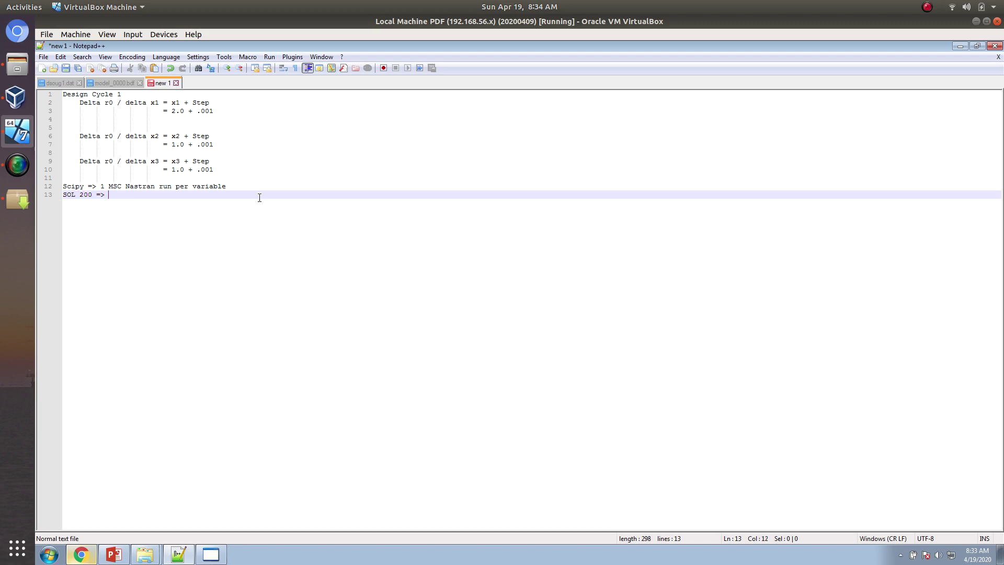
Extend the Scipy line with "=> 3 Runs per design cycle".
{"action": "left_click", "coordinate": [266, 188]}
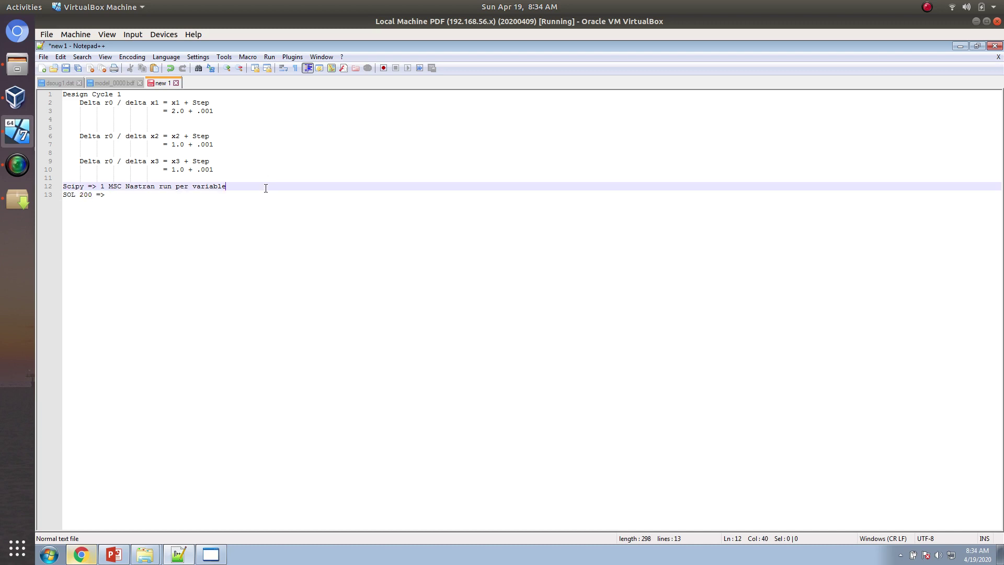
{"action": "type", "text": ","}
{"action": "key", "text": "BackSpace"}
{"action": "key", "text": "BackSpace"}
{"action": "type", "text": "=> "}
{"action": "type", "text": "3 Runs per design co"}
{"action": "key", "text": "BackSpace"}
{"action": "type", "text": "ycle"}
Complete the SOL 200 line with "1 Run per design cycle" and leave a blank line below it.
{"action": "key", "text": "Down"}
{"action": "type", "text": "1 "}
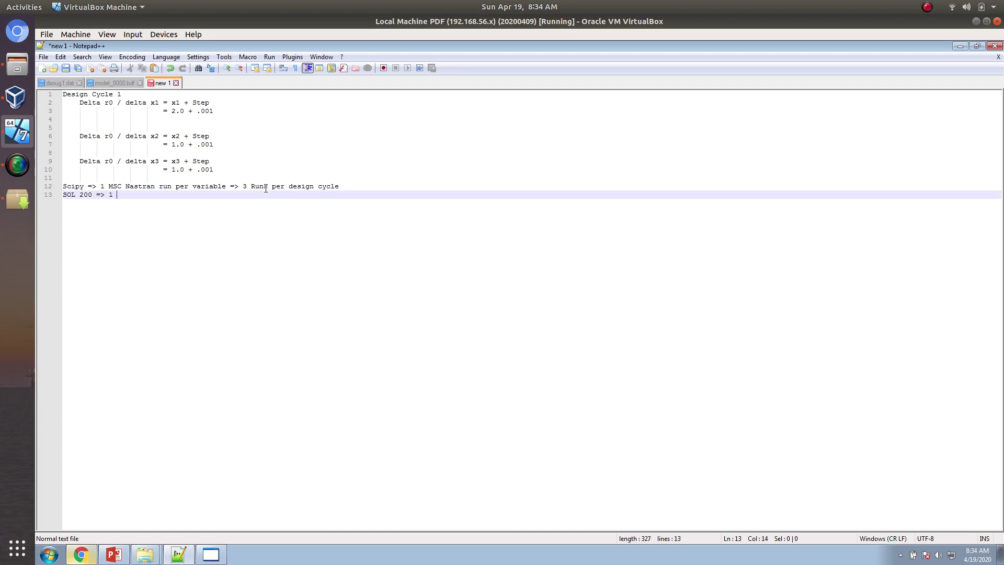
{"action": "type", "text": "Run per"}
{"action": "type", "text": "esgin"}
{"action": "key", "text": "BackSpace"}
{"action": "key", "text": "BackSpace"}
{"action": "key", "text": "BackSpace"}
{"action": "type", "text": "ign cycle"}
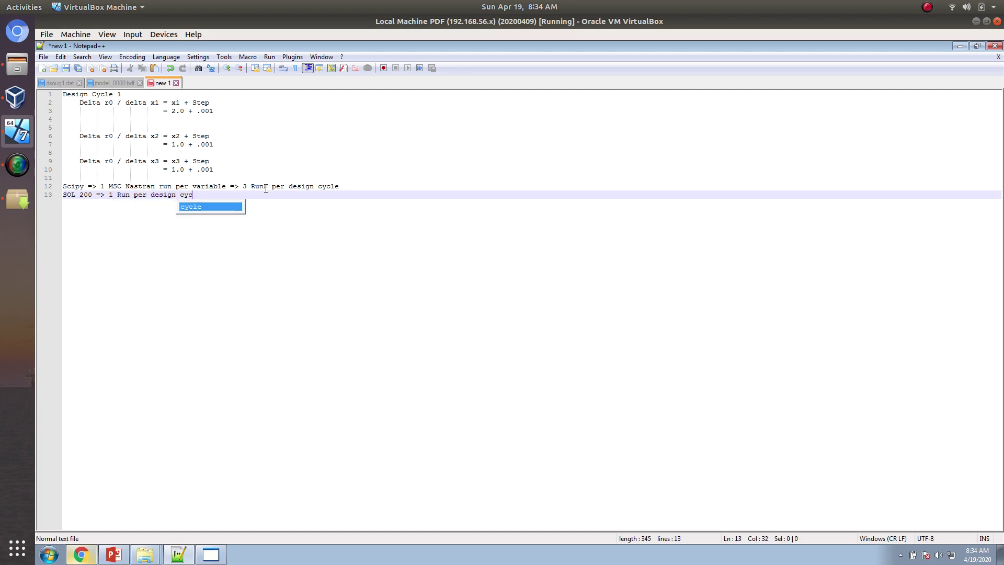
{"action": "key", "text": "Return"}
{"action": "key", "text": "Return"}
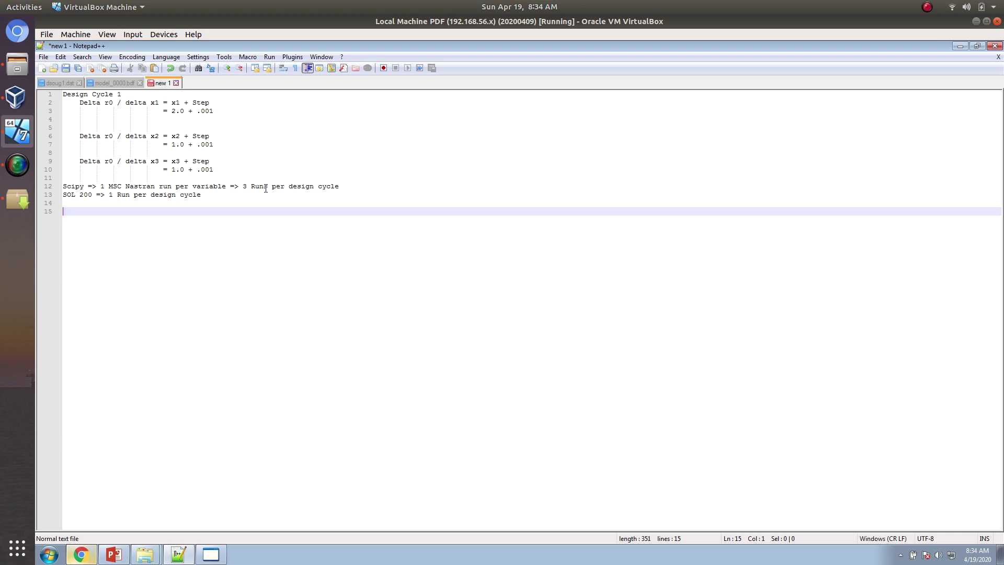
Add the indented line "Approximate Model" below the SOL 200 line of the notes.
{"action": "key", "text": "Up"}
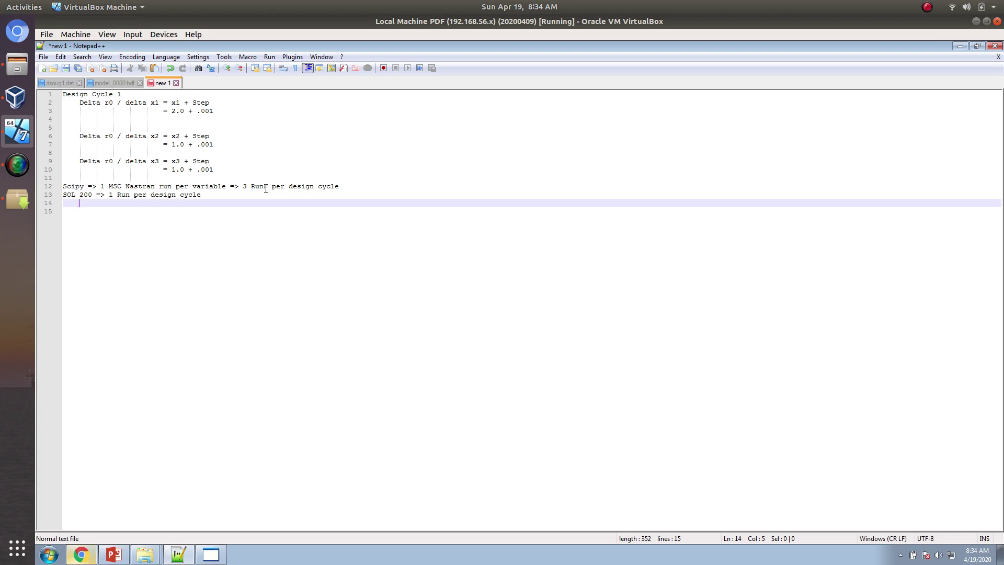
{"action": "type", "text": "Aprp"}
{"action": "key", "text": "BackSpace"}
{"action": "key", "text": "BackSpace"}
{"action": "type", "text": "proximation Model"}
{"action": "double_click", "coordinate": [144, 195]}
{"action": "triple_click", "coordinate": [143, 203]}
{"action": "double_click", "coordinate": [130, 203]}
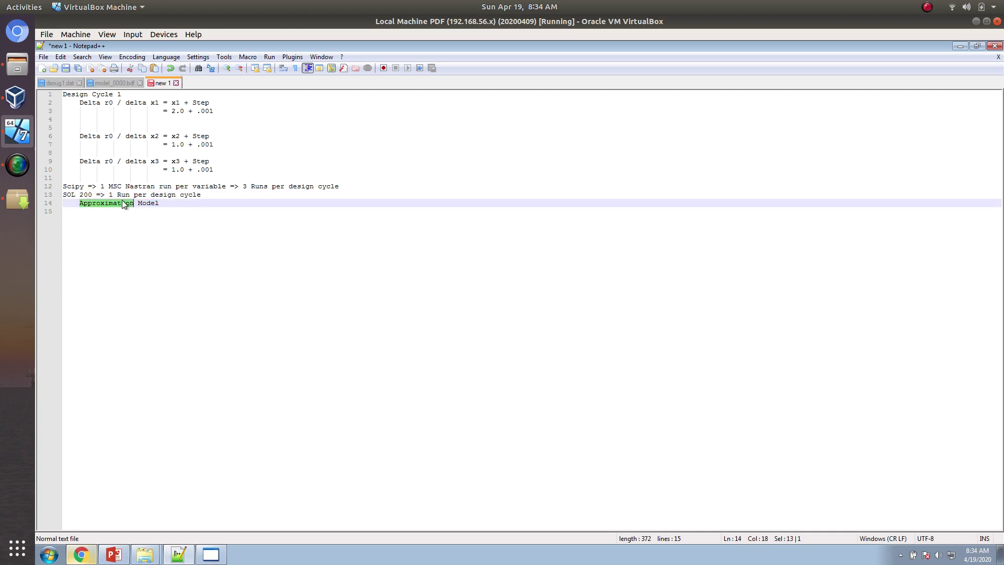
{"action": "type", "text": "Approximate"}
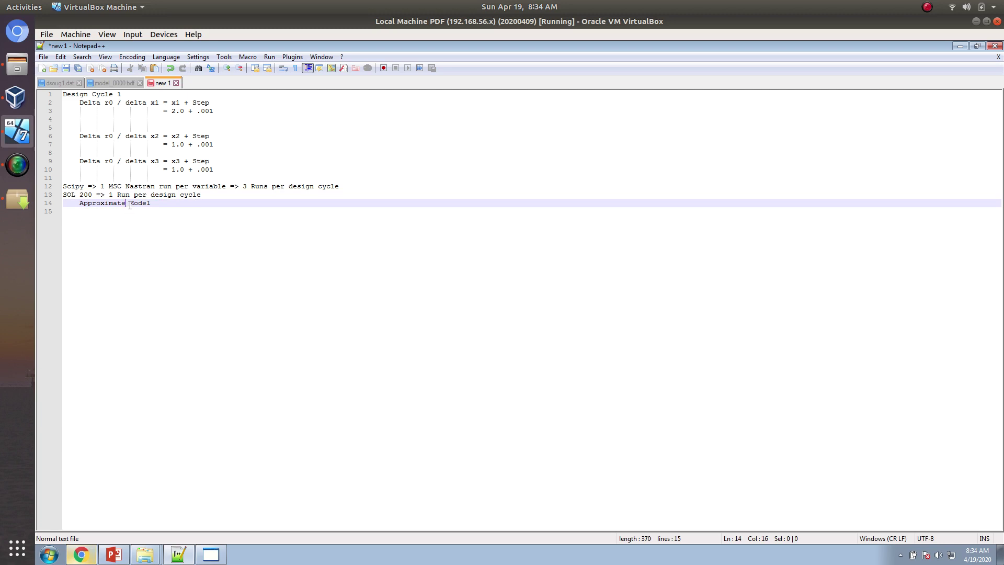
Review the runs-per-design-cycle notes, and check the design cycle count of model.bdf on the Status page in Chrome.
{"action": "left_click_drag", "start_coordinate": [109, 196], "coordinate": [218, 202]}
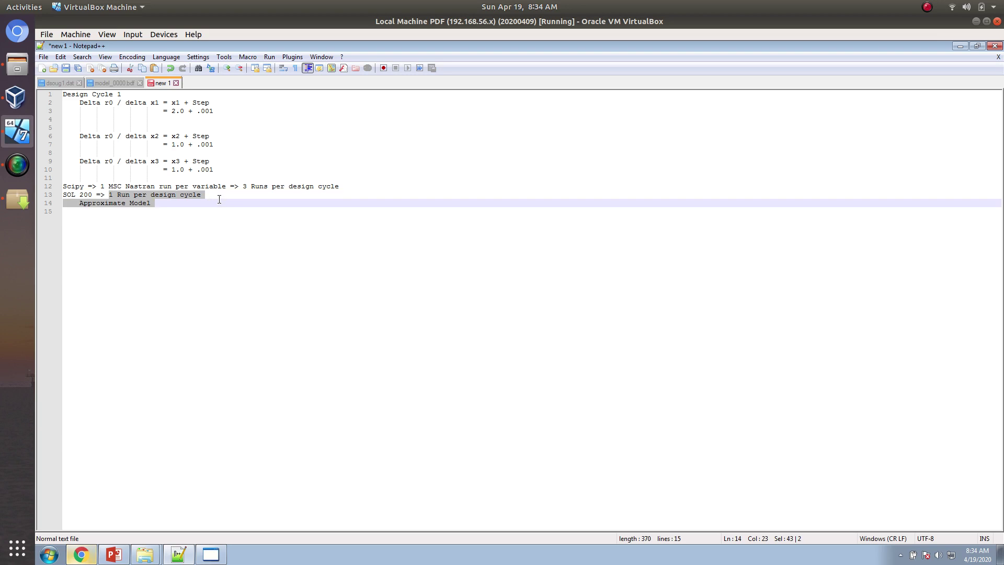
{"action": "left_click_drag", "start_coordinate": [219, 199], "coordinate": [339, 187]}
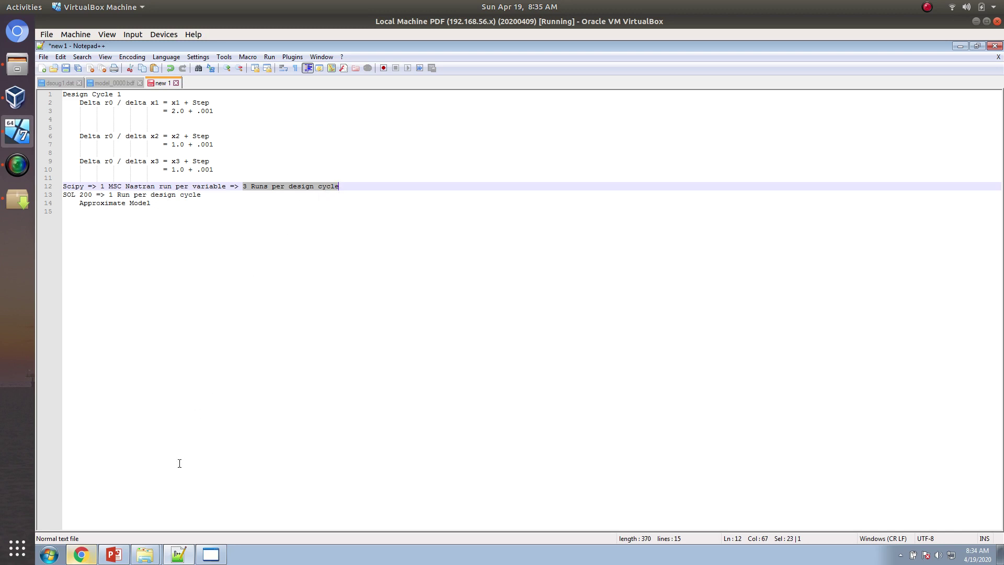
{"action": "left_click", "coordinate": [92, 557]}
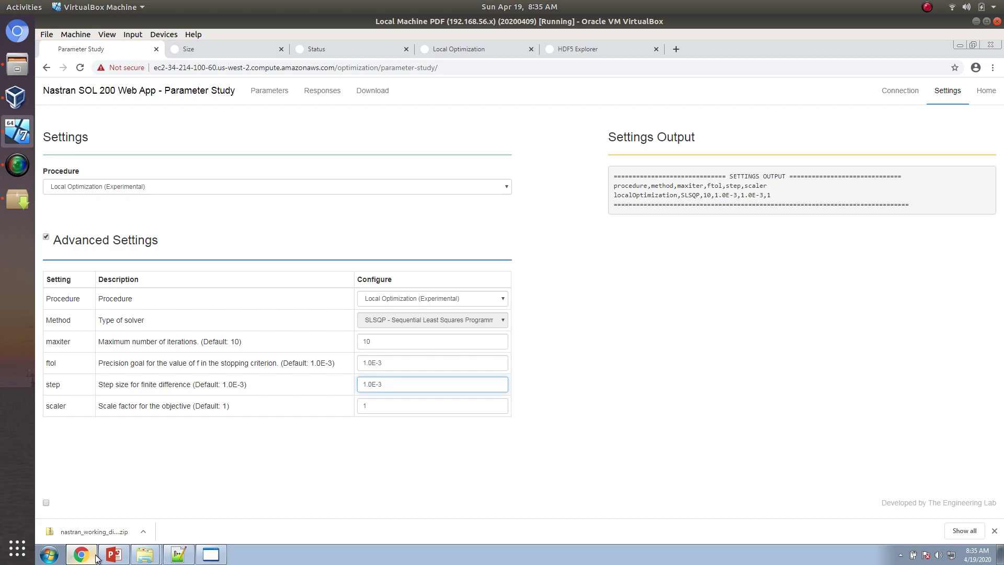
{"action": "left_click", "coordinate": [631, 271]}
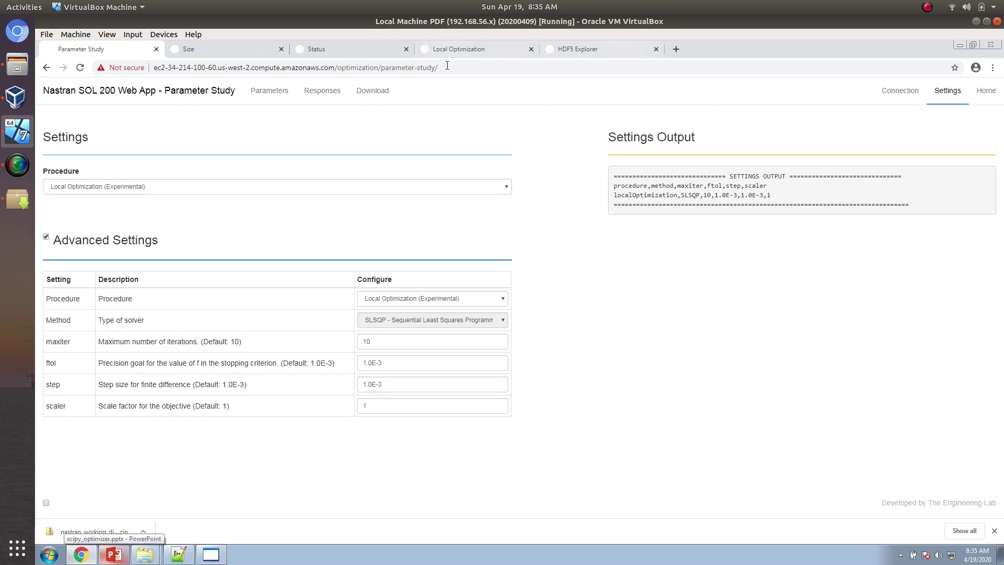
{"action": "left_click", "coordinate": [353, 50]}
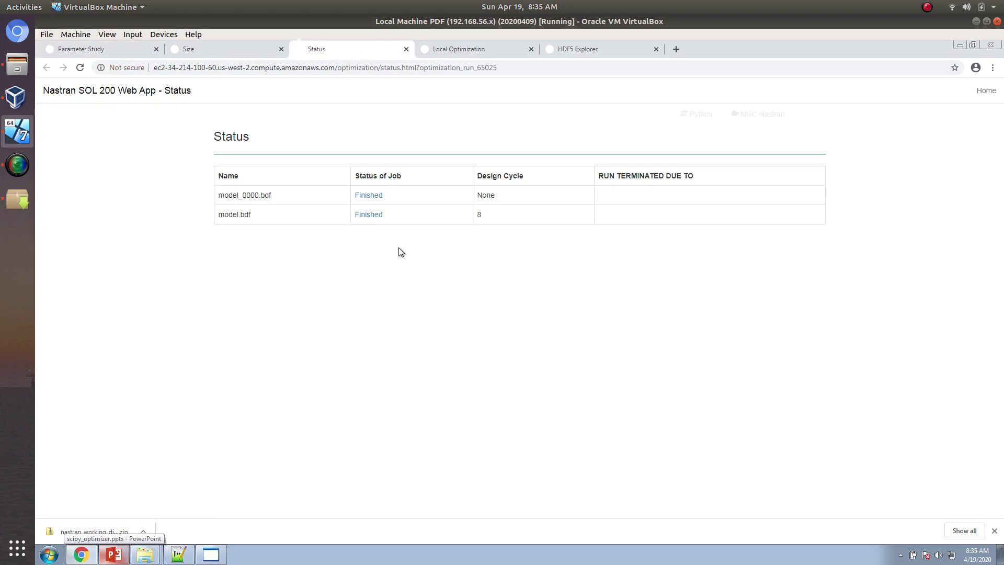
{"action": "double_click", "coordinate": [479, 215]}
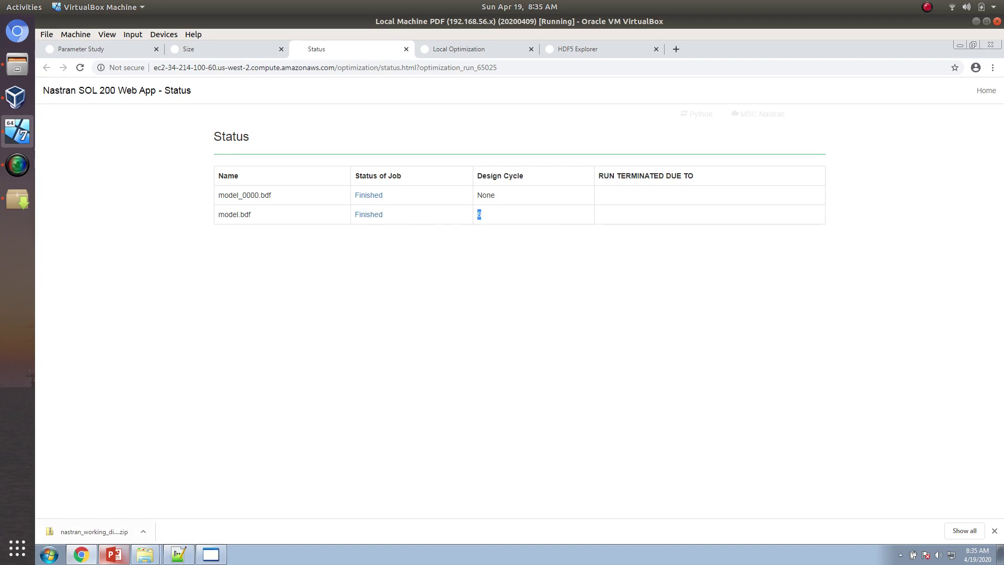
Open app_stdout.txt from the nastran_working_directory folder in Notepad++.
{"action": "left_click", "coordinate": [140, 555]}
{"action": "left_click", "coordinate": [144, 531]}
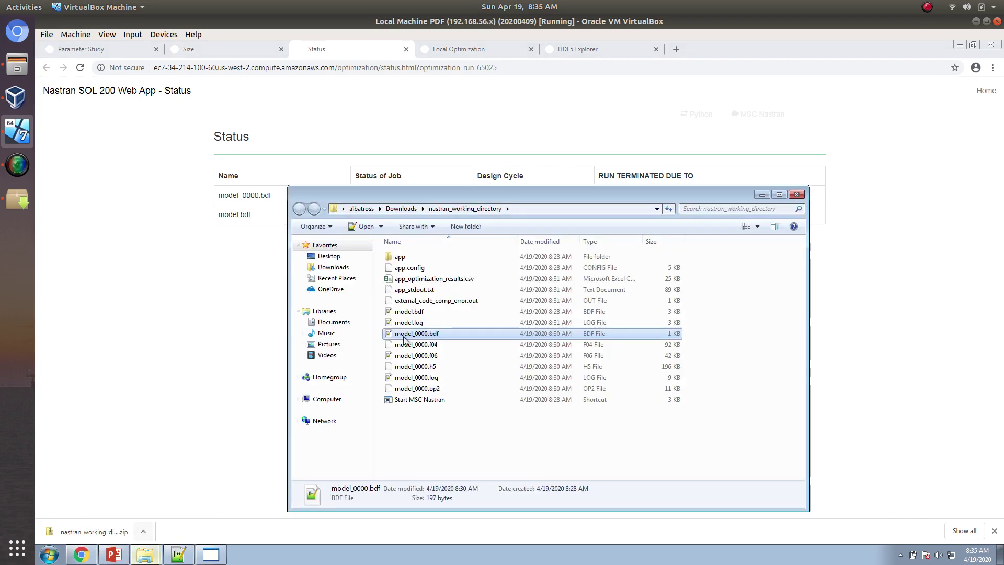
{"action": "left_click", "coordinate": [349, 268]}
{"action": "double_click", "coordinate": [403, 269]}
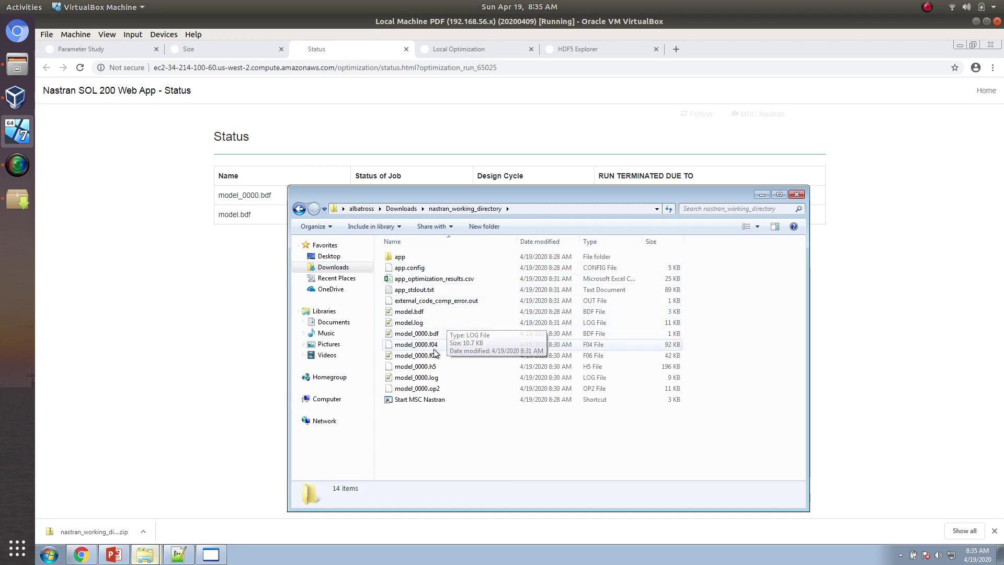
{"action": "right_click", "coordinate": [424, 291]}
{"action": "left_click", "coordinate": [461, 358]}
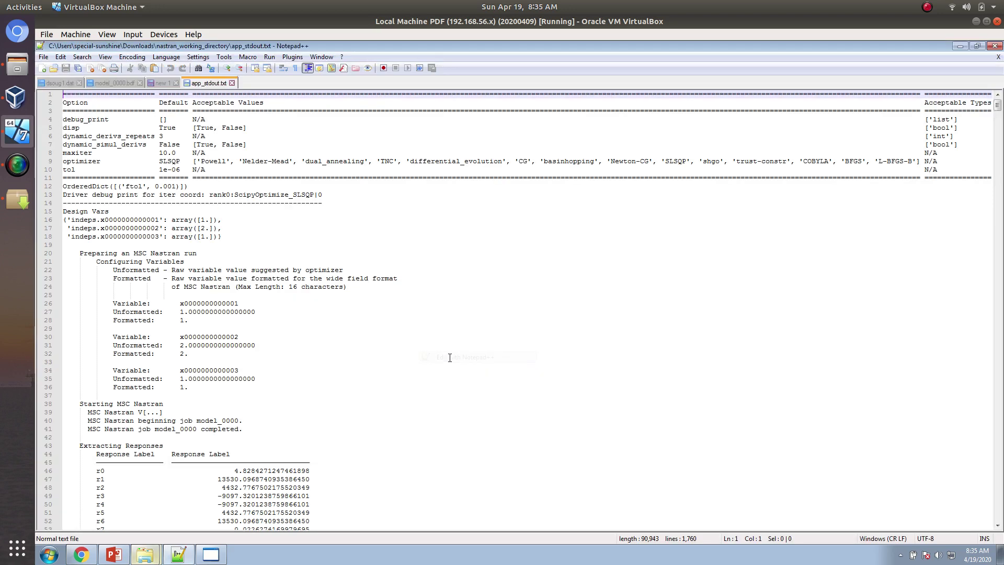
Examine the log's optimizer options and the job start and completion messages of the first MSC Nastran run.
{"action": "scroll", "coordinate": [173, 269], "scroll_direction": "down", "scroll_amount": 9}
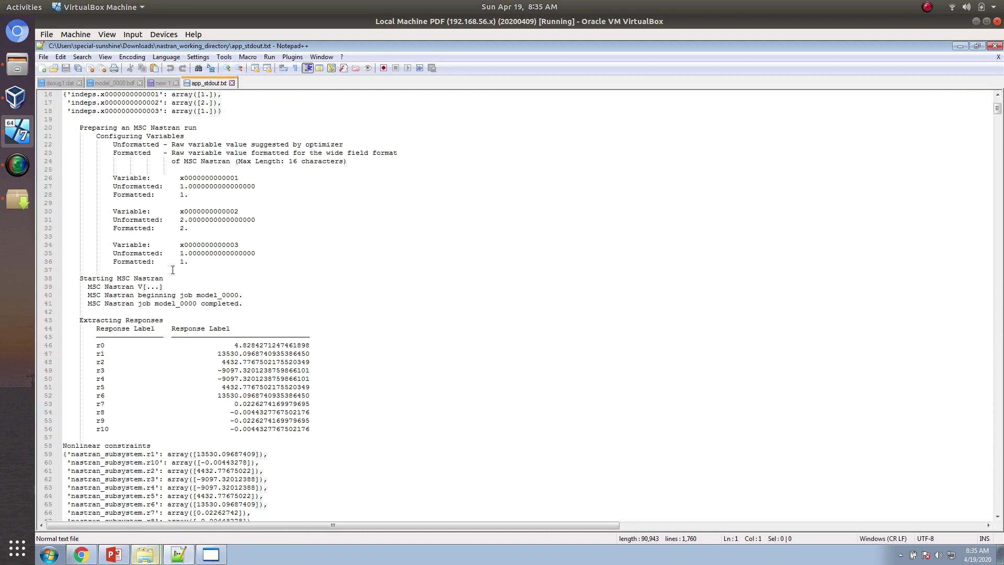
{"action": "scroll", "coordinate": [173, 270], "scroll_direction": "up", "scroll_amount": 9}
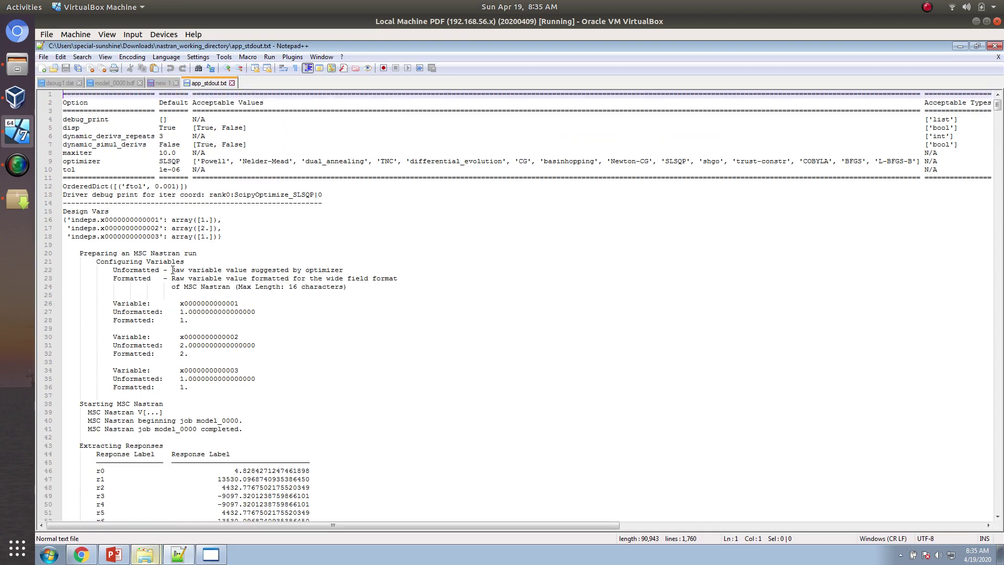
{"action": "scroll", "coordinate": [202, 305], "scroll_direction": "down", "scroll_amount": 4}
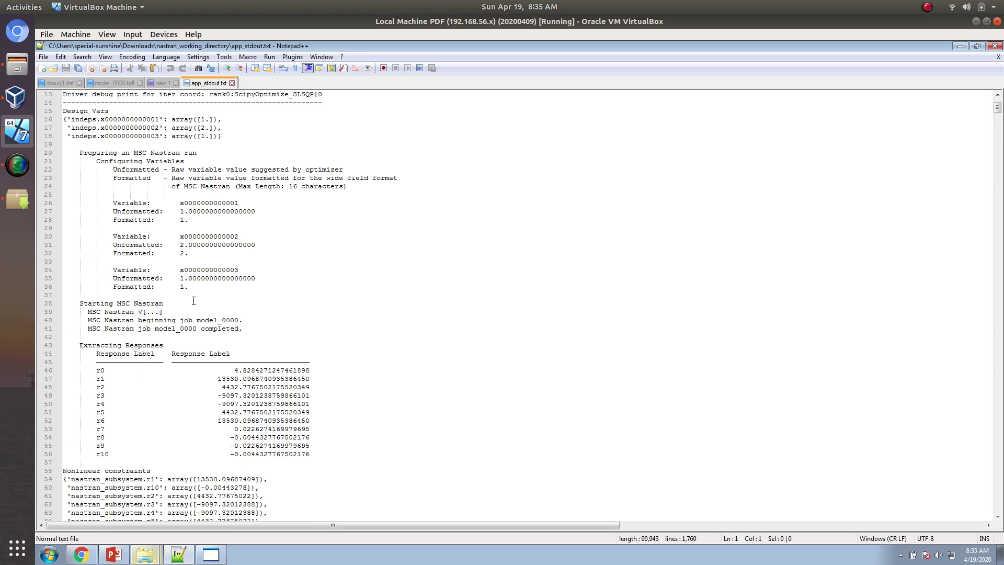
{"action": "left_click_drag", "start_coordinate": [260, 338], "coordinate": [68, 316]}
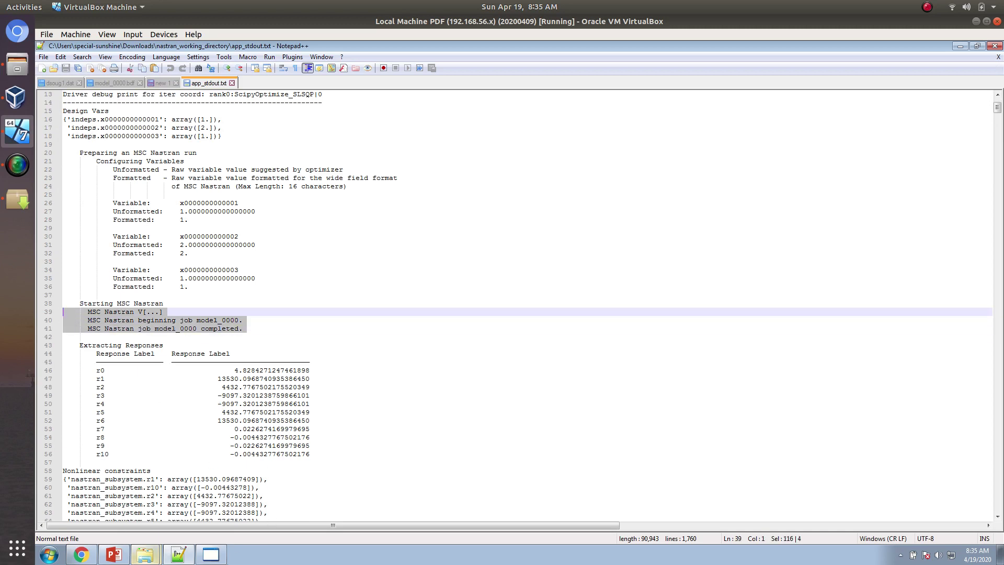
{"action": "left_click", "coordinate": [211, 554]}
{"action": "left_click", "coordinate": [254, 377]}
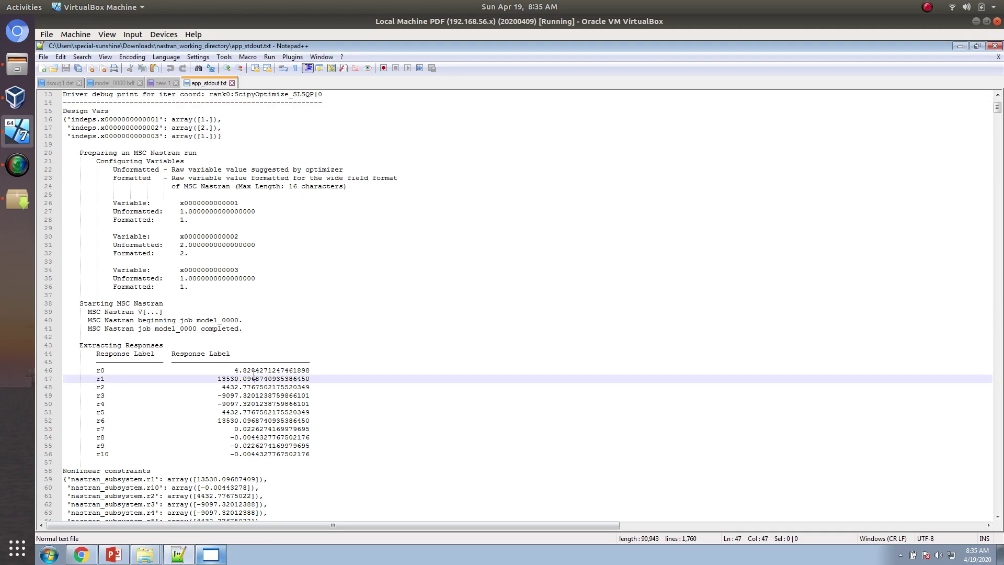
{"action": "left_click_drag", "start_coordinate": [239, 333], "coordinate": [68, 311]}
Examine the unformatted and formatted values of the three variables in the first run's configuration block.
{"action": "left_click_drag", "start_coordinate": [251, 294], "coordinate": [58, 160]}
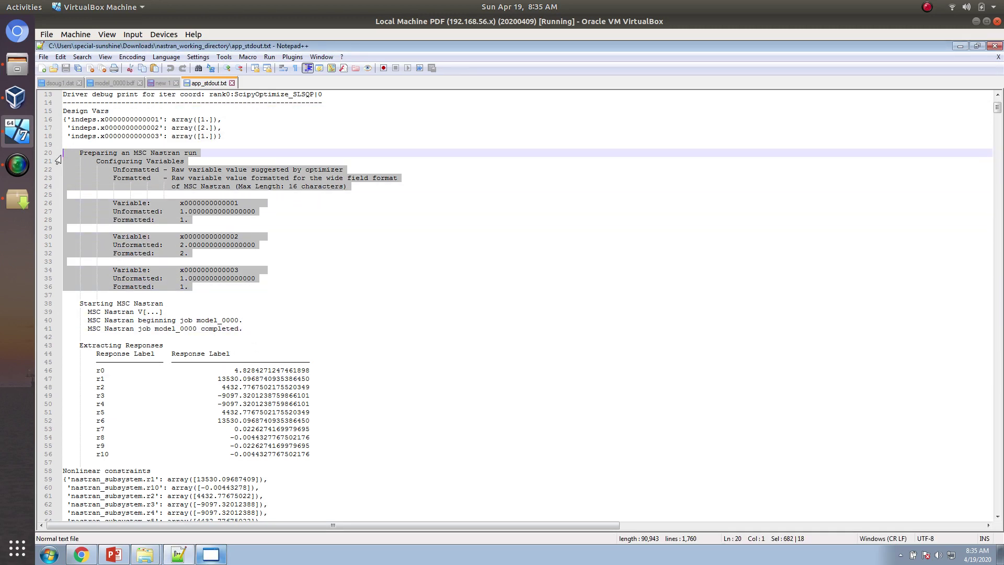
{"action": "left_click", "coordinate": [181, 211]}
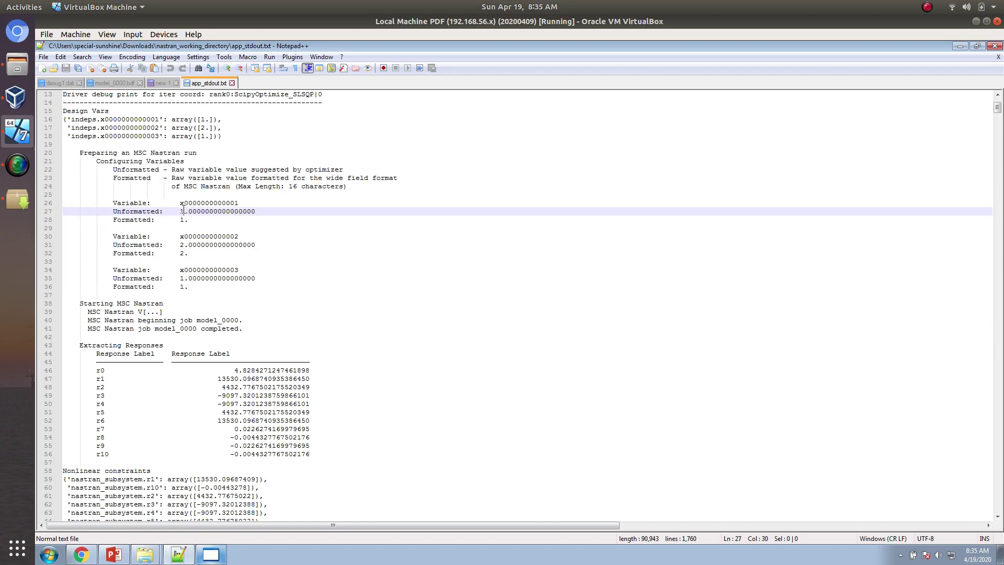
{"action": "left_click_drag", "start_coordinate": [181, 210], "coordinate": [281, 211]}
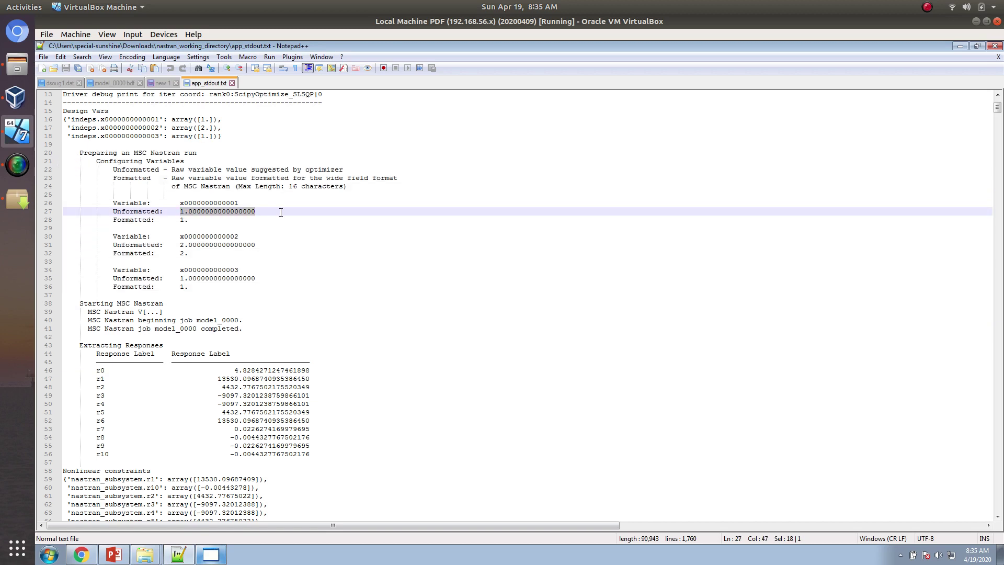
{"action": "left_click", "coordinate": [207, 245]}
{"action": "left_click_drag", "start_coordinate": [180, 278], "coordinate": [269, 276]}
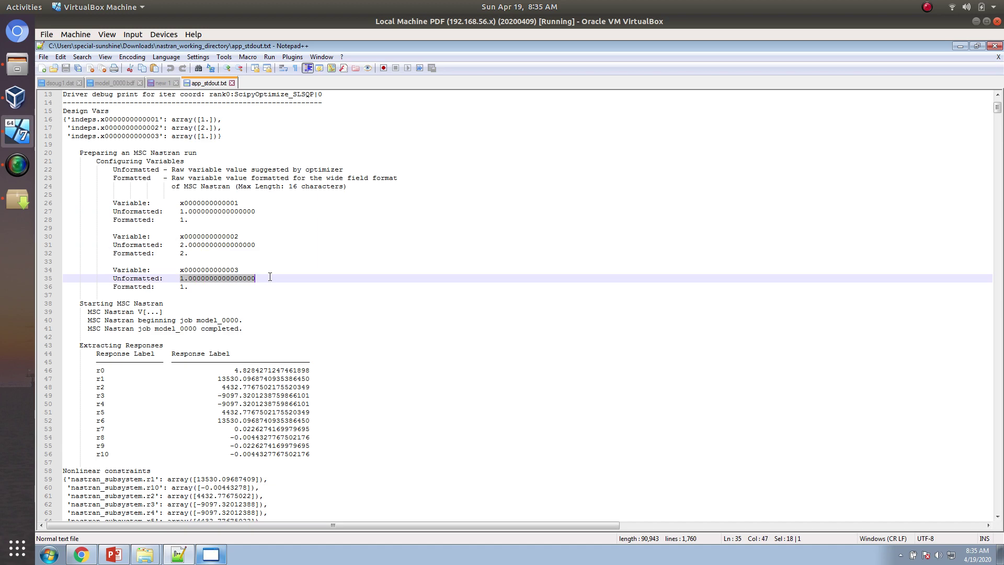
{"action": "left_click_drag", "start_coordinate": [180, 220], "coordinate": [207, 219]}
Examine the unformatted and formatted variable values, job messages and extracted responses of the run block starting at line 306.
{"action": "scroll", "coordinate": [245, 372], "scroll_direction": "down", "scroll_amount": 20}
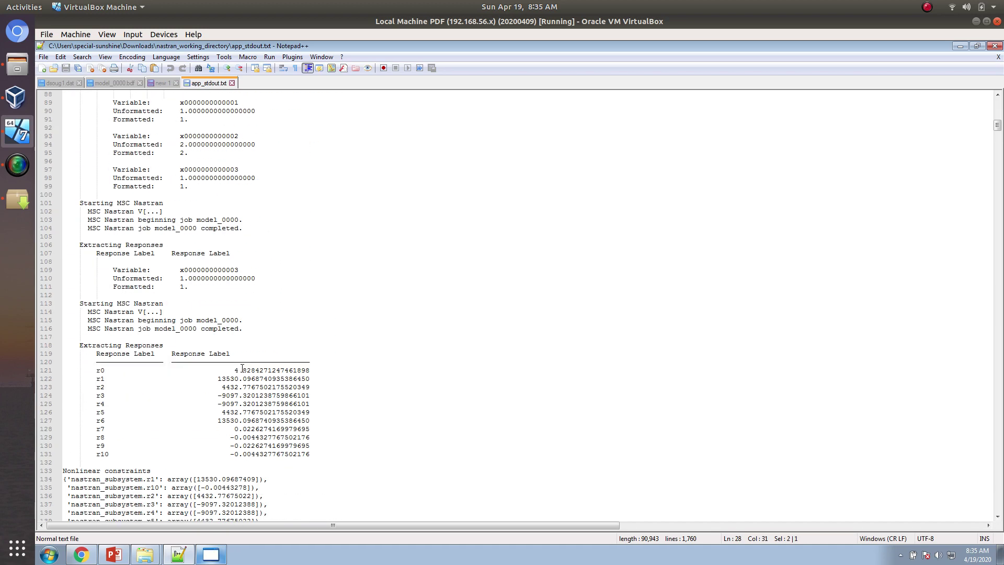
{"action": "scroll", "coordinate": [242, 368], "scroll_direction": "up", "scroll_amount": 1}
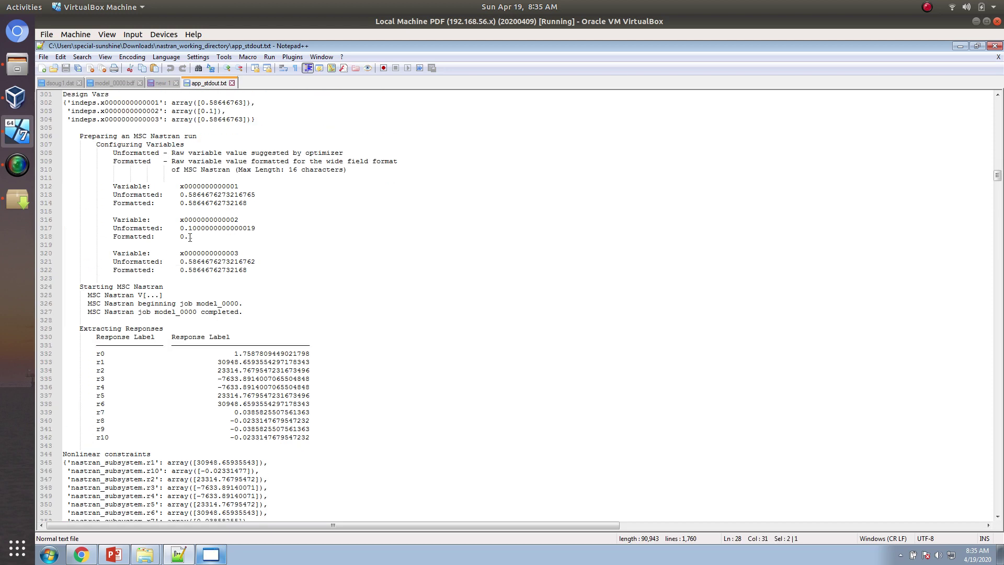
{"action": "left_click_drag", "start_coordinate": [180, 195], "coordinate": [259, 194]}
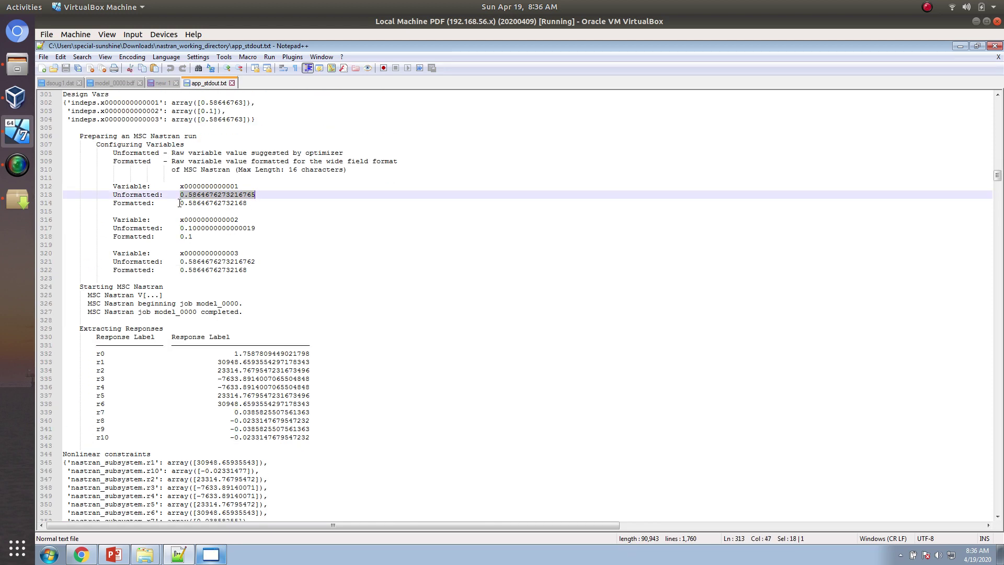
{"action": "left_click_drag", "start_coordinate": [180, 203], "coordinate": [255, 207]}
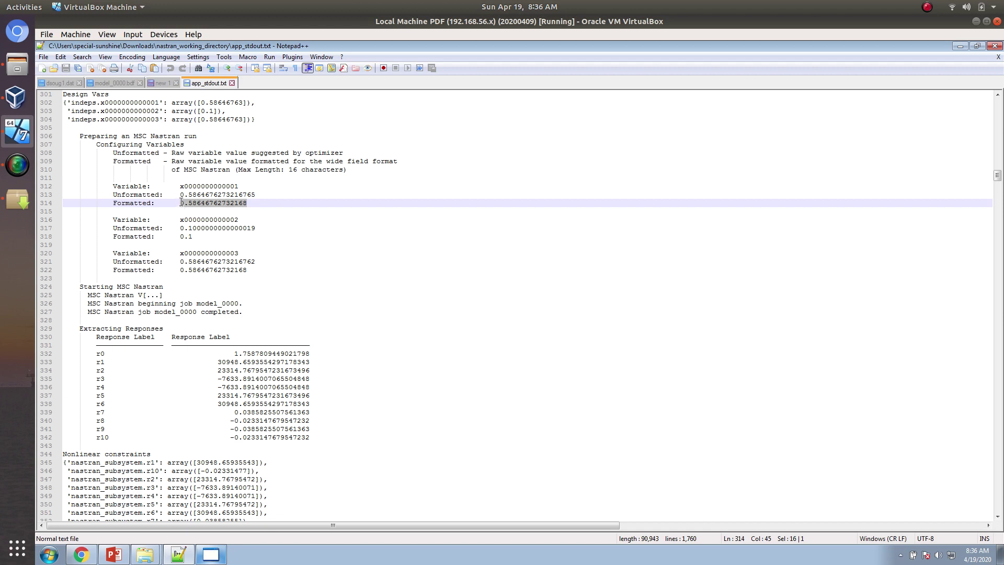
{"action": "left_click_drag", "start_coordinate": [182, 204], "coordinate": [250, 203]}
{"action": "scroll", "coordinate": [233, 336], "scroll_direction": "down", "scroll_amount": 1}
{"action": "left_click_drag", "start_coordinate": [249, 287], "coordinate": [44, 253]}
{"action": "left_click_drag", "start_coordinate": [321, 419], "coordinate": [55, 326]}
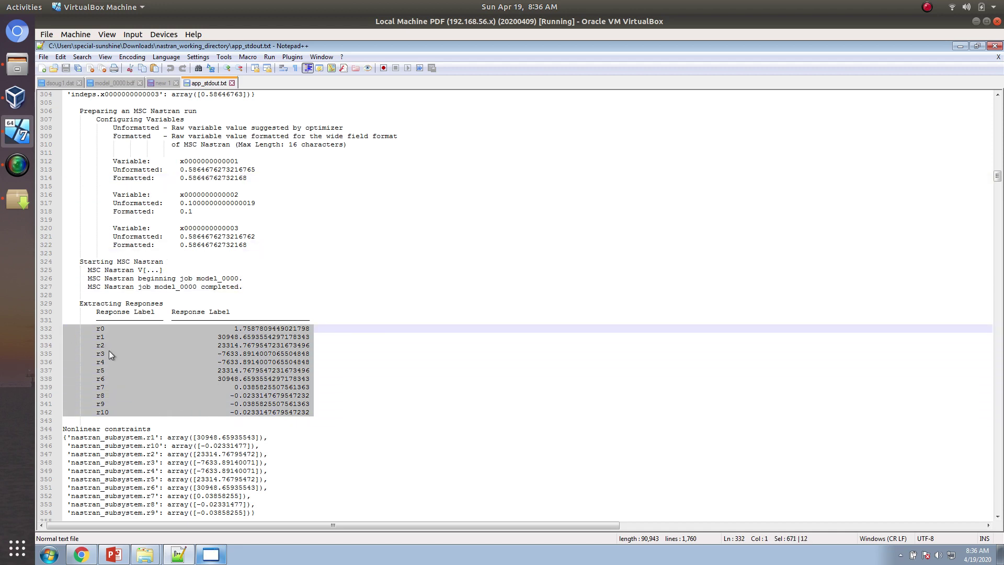
Examine the constraints, per-variable MSC Nastran runs and resulting response derivatives for iteration 3 in the log.
{"action": "scroll", "coordinate": [109, 350], "scroll_direction": "down", "scroll_amount": 4}
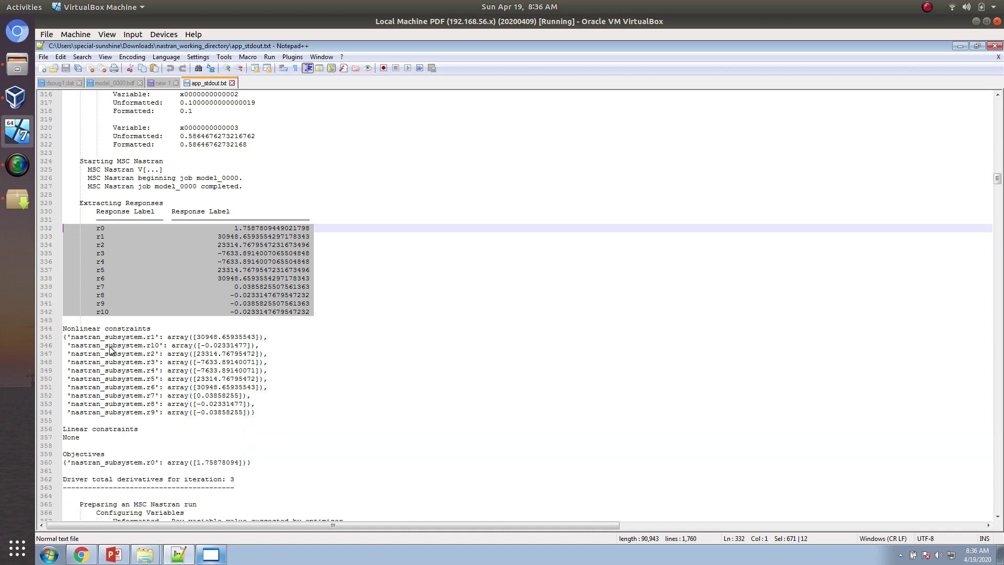
{"action": "scroll", "coordinate": [110, 350], "scroll_direction": "down", "scroll_amount": 13}
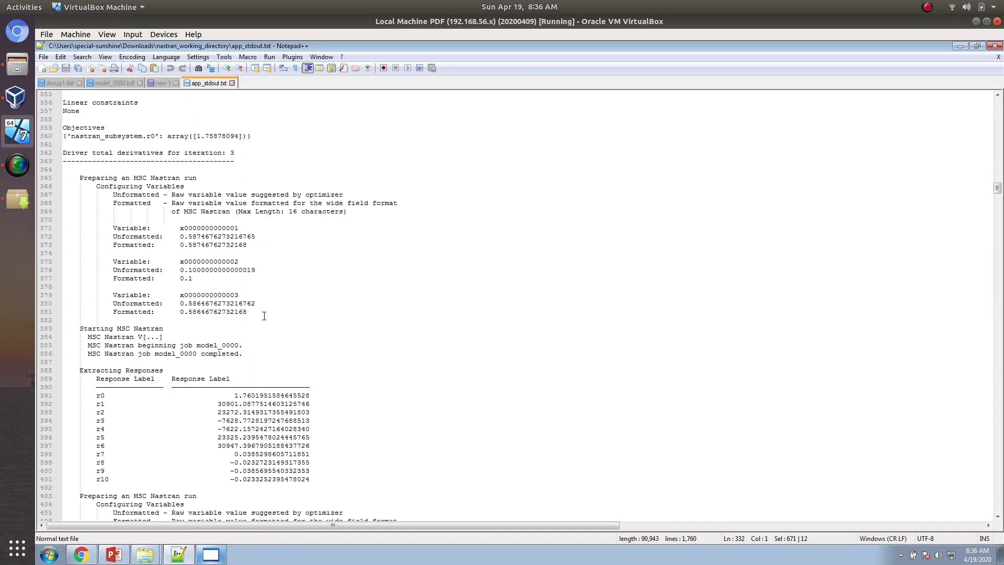
{"action": "scroll", "coordinate": [264, 316], "scroll_direction": "up", "scroll_amount": 5}
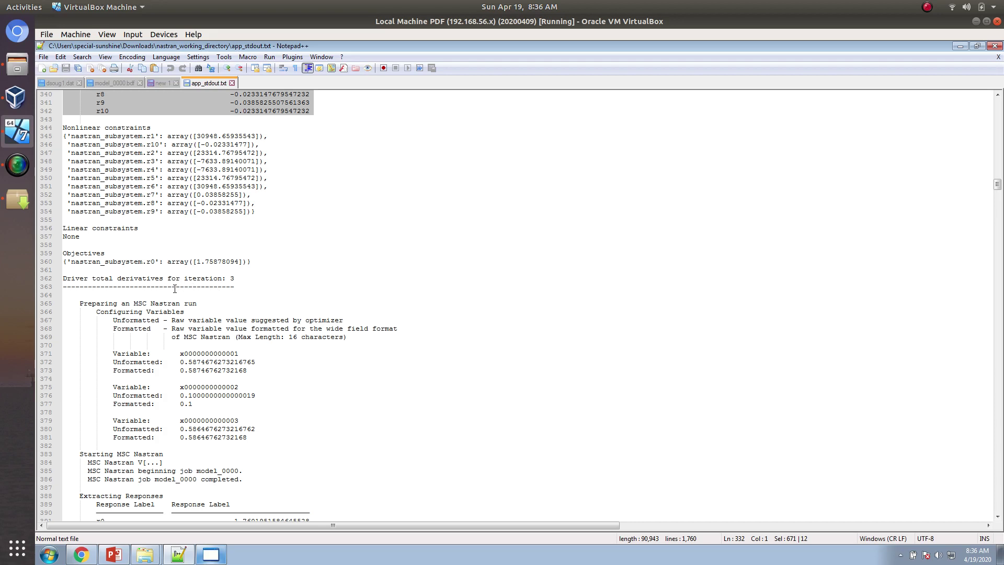
{"action": "scroll", "coordinate": [182, 296], "scroll_direction": "down", "scroll_amount": 20}
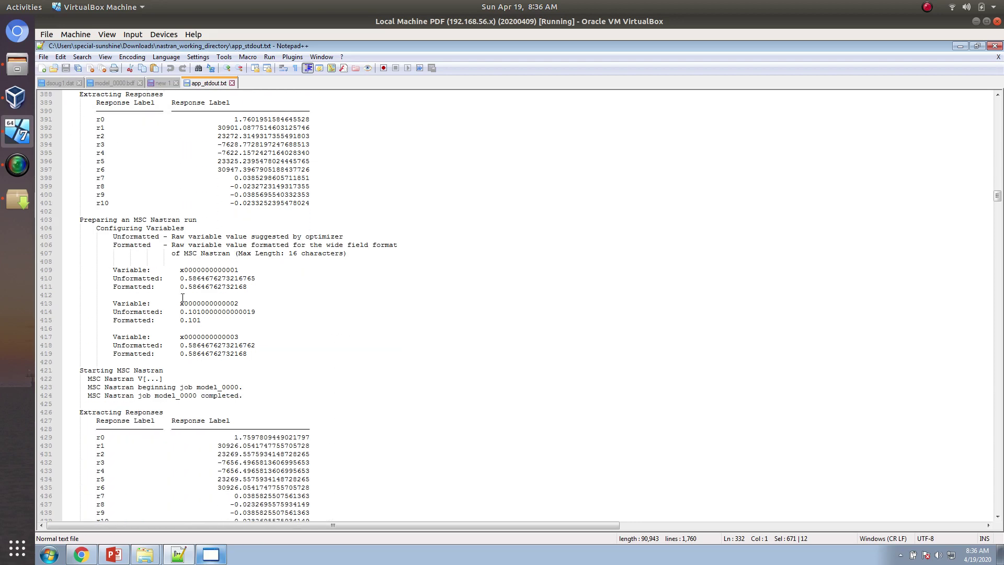
{"action": "scroll", "coordinate": [182, 297], "scroll_direction": "down", "scroll_amount": 20}
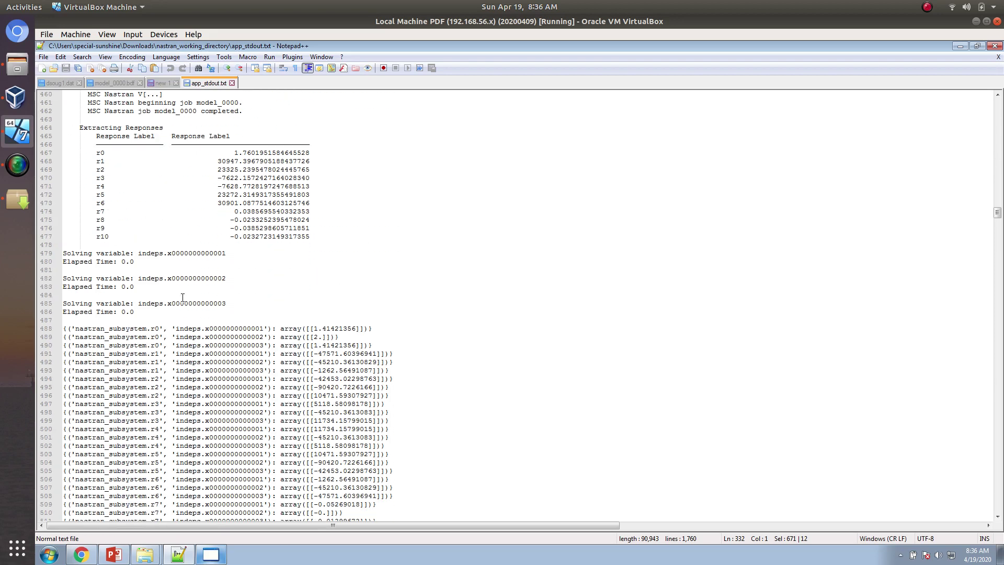
{"action": "left_click_drag", "start_coordinate": [386, 425], "coordinate": [167, 145]}
{"action": "scroll", "coordinate": [167, 230], "scroll_direction": "up", "scroll_amount": 6}
{"action": "scroll", "coordinate": [169, 230], "scroll_direction": "up", "scroll_amount": 5}
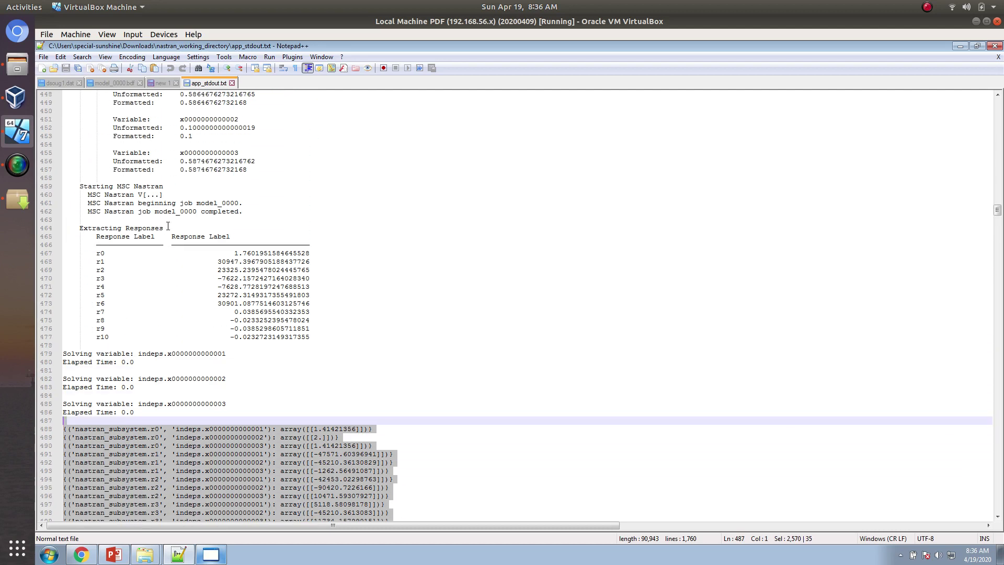
Find all occurrences of "Starting MSC Nastran" in app_stdout.txt.
{"action": "left_click_drag", "start_coordinate": [79, 187], "coordinate": [165, 186]}
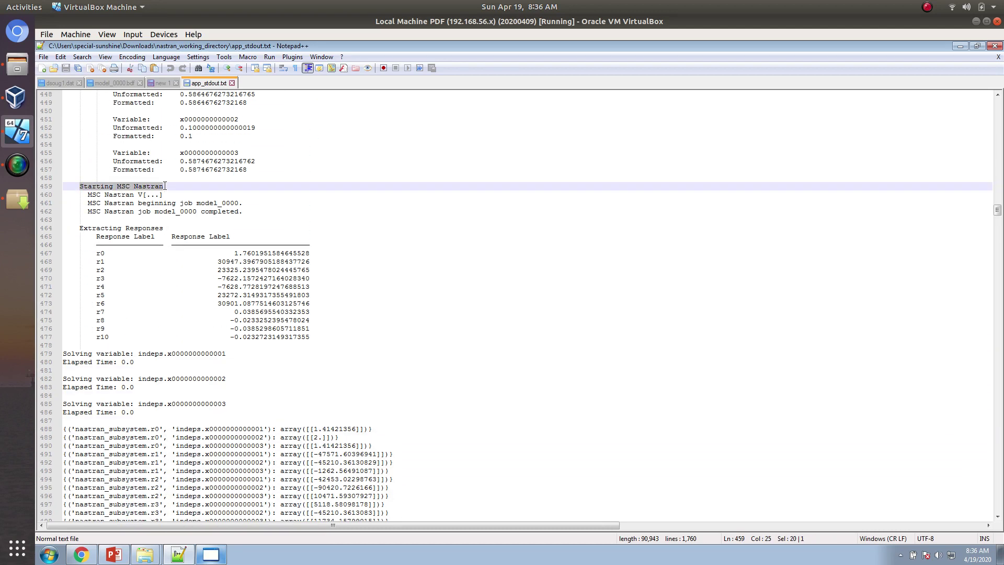
{"action": "key", "text": "ctrl+f"}
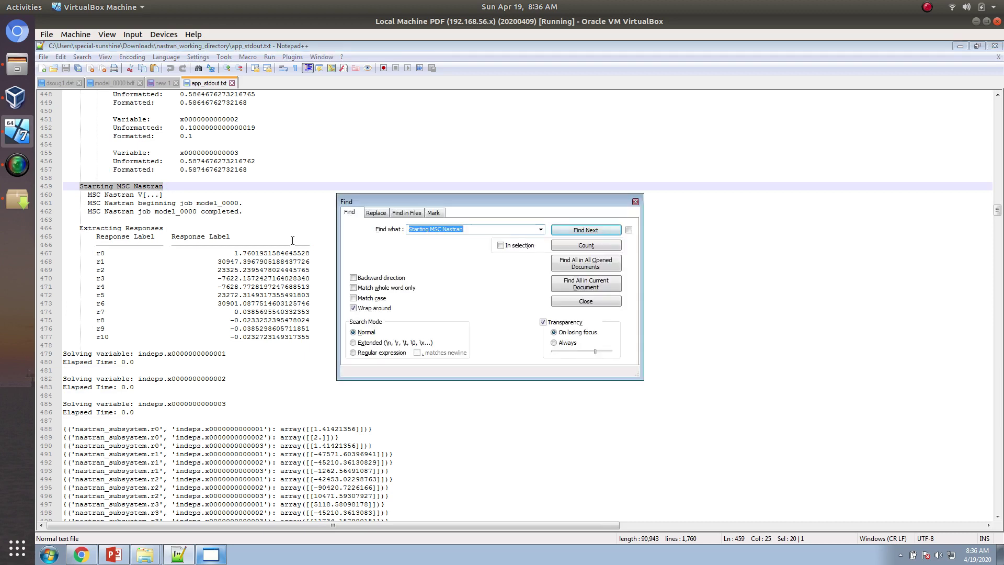
{"action": "left_click", "coordinate": [567, 282]}
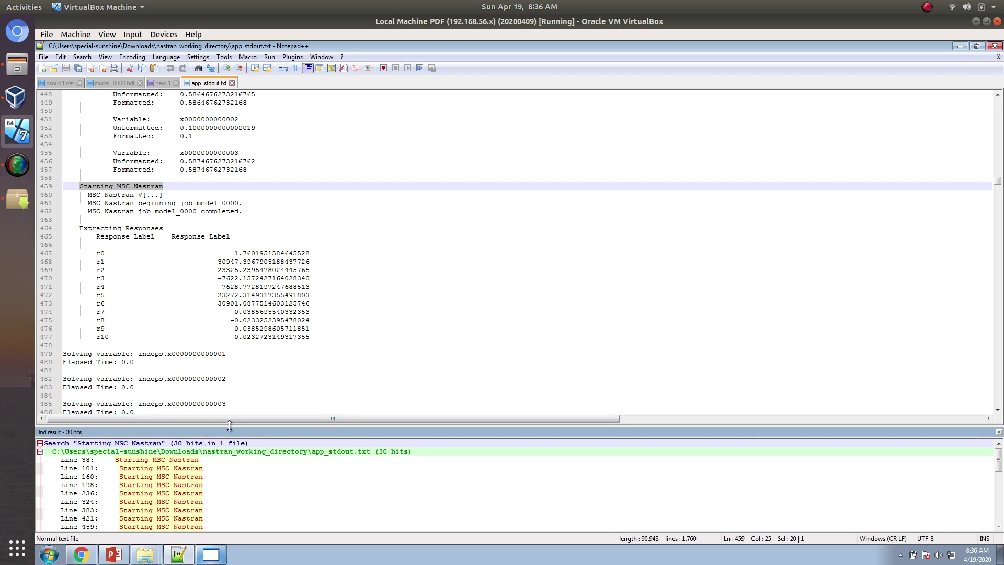
Enlarge the search results list and compare its hit count with the design cycle of model.bdf on the Status page.
{"action": "left_click_drag", "start_coordinate": [229, 425], "coordinate": [229, 337]}
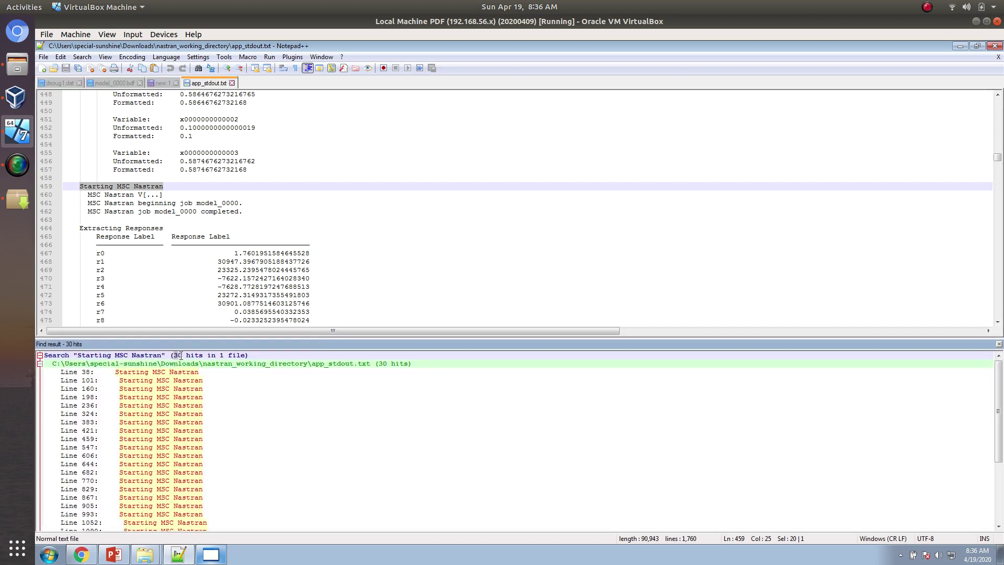
{"action": "left_click", "coordinate": [81, 554]}
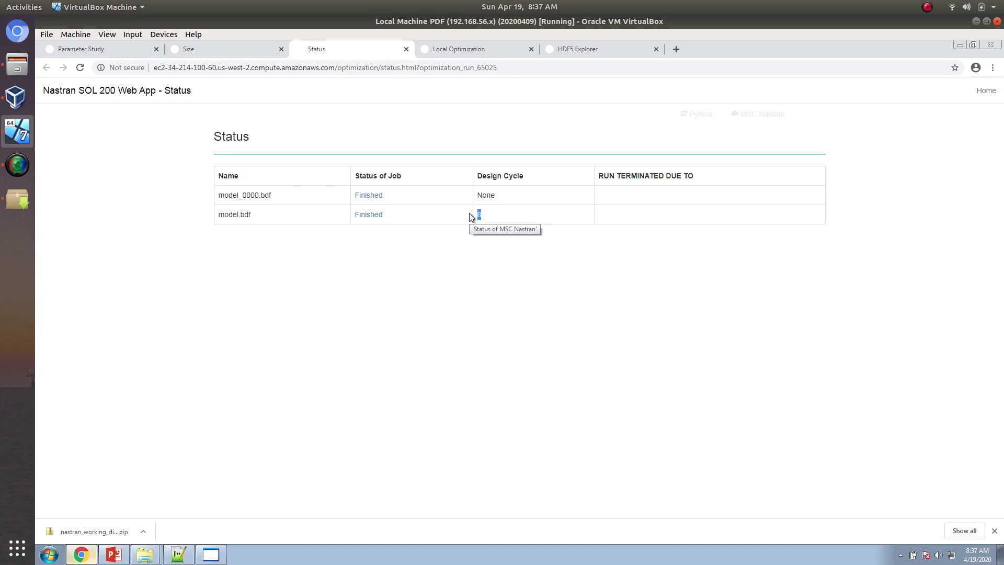
{"action": "left_click", "coordinate": [179, 554]}
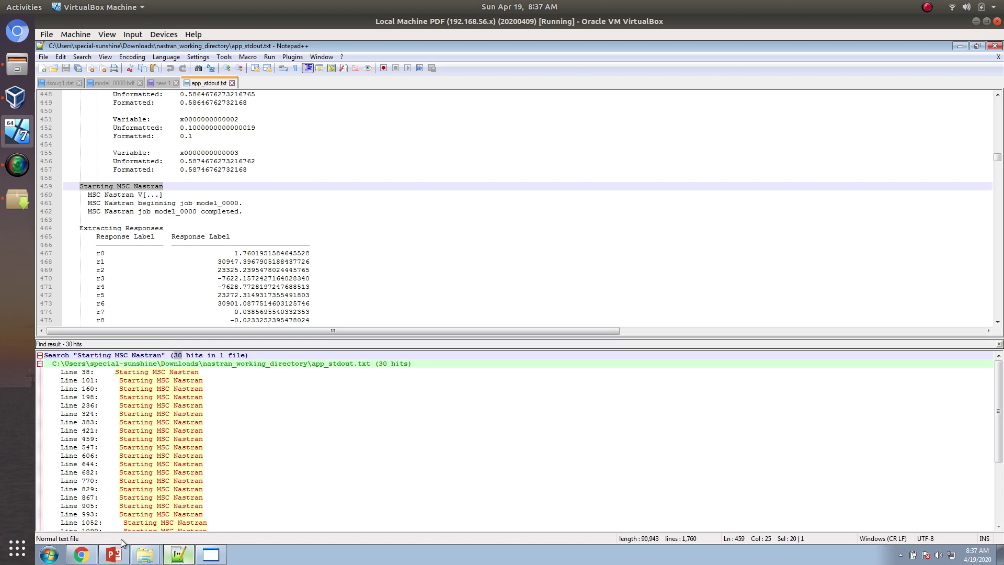
Examine the final message and objective history of the Scipy run on the Local Optimization Results page.
{"action": "left_click", "coordinate": [81, 554]}
{"action": "left_click", "coordinate": [491, 52]}
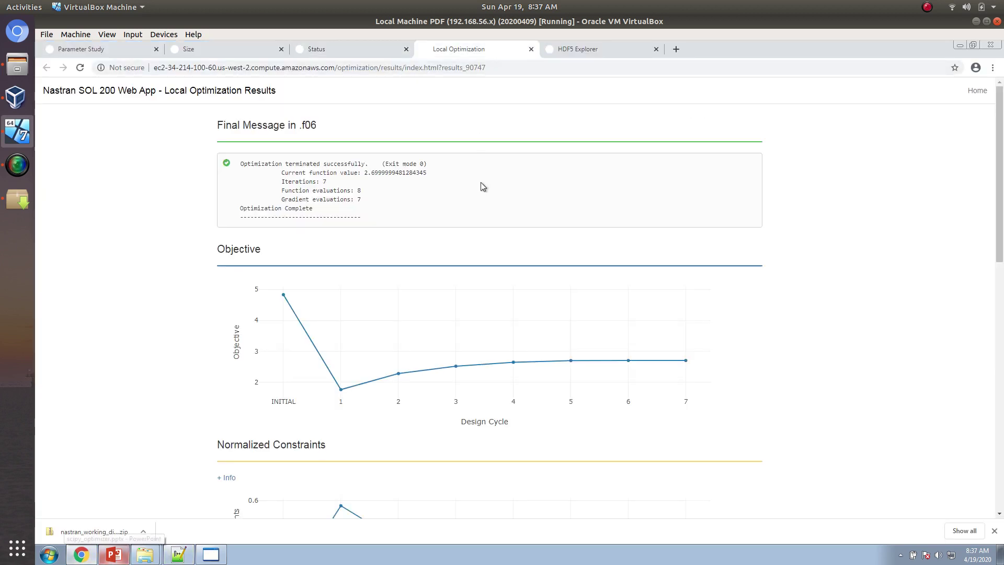
{"action": "mouse_move", "coordinate": [694, 365]}
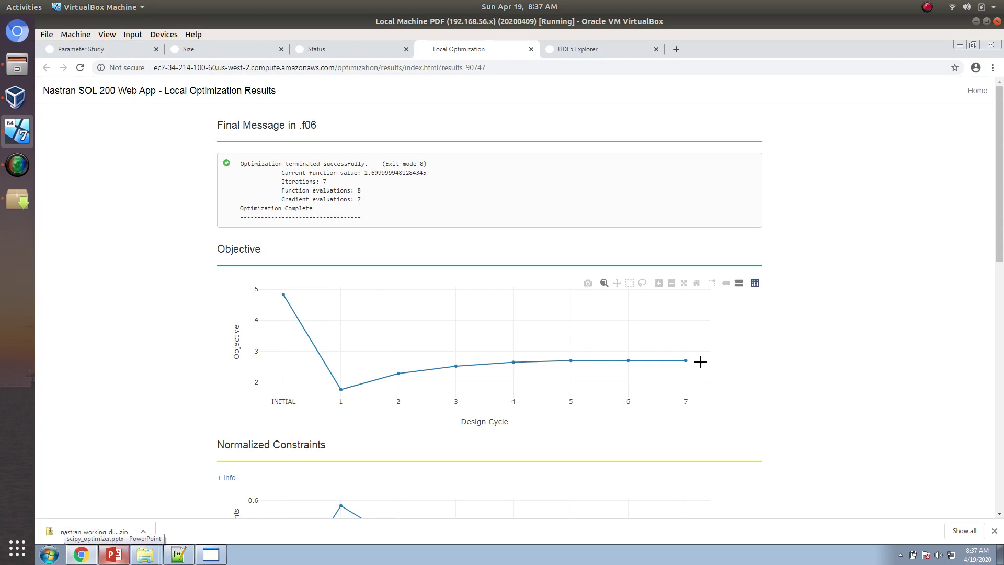
{"action": "scroll", "coordinate": [688, 363], "scroll_direction": "down", "scroll_amount": 1}
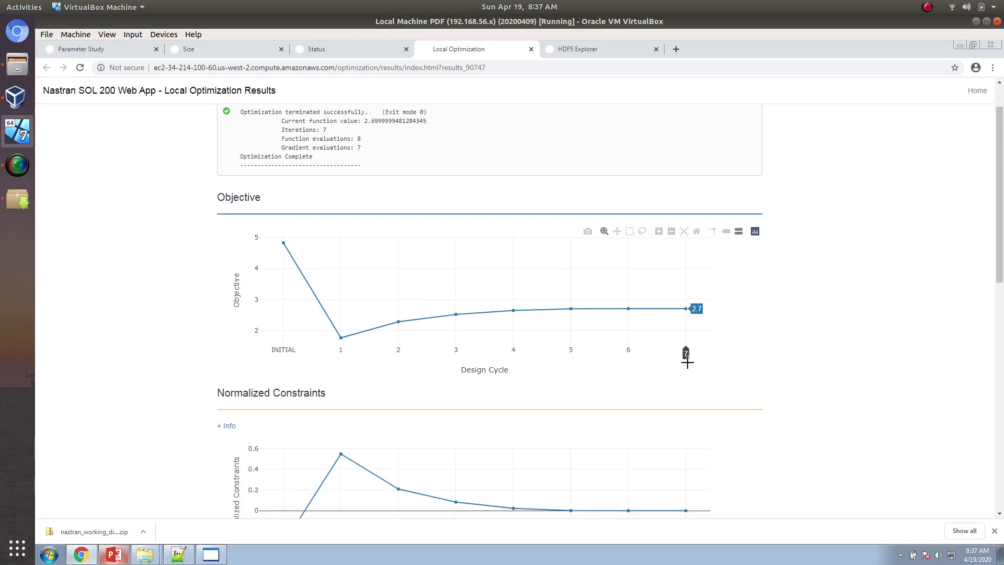
{"action": "left_click", "coordinate": [81, 554]}
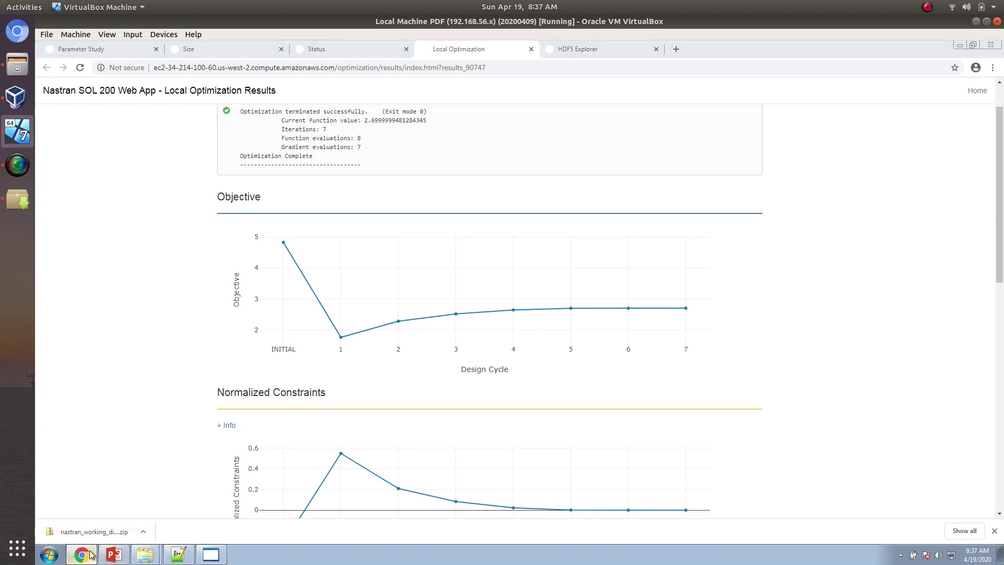
Open design_model.bdf from the desktop folder ws_dsoug1, close the search results, and examine the design variables, constraints and optimization control settings.
{"action": "key", "text": "super+d"}
{"action": "double_click", "coordinate": [940, 173]}
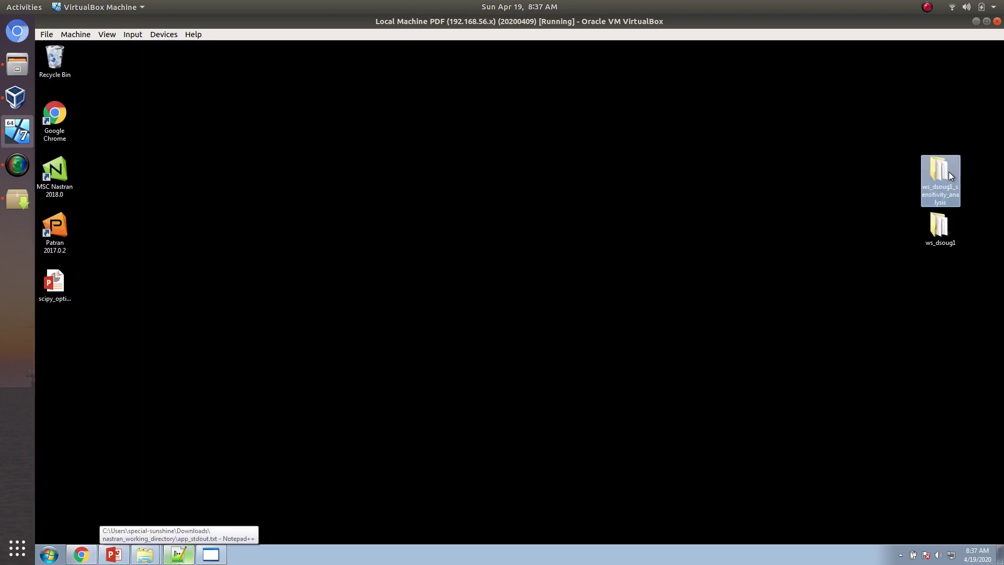
{"action": "double_click", "coordinate": [940, 222]}
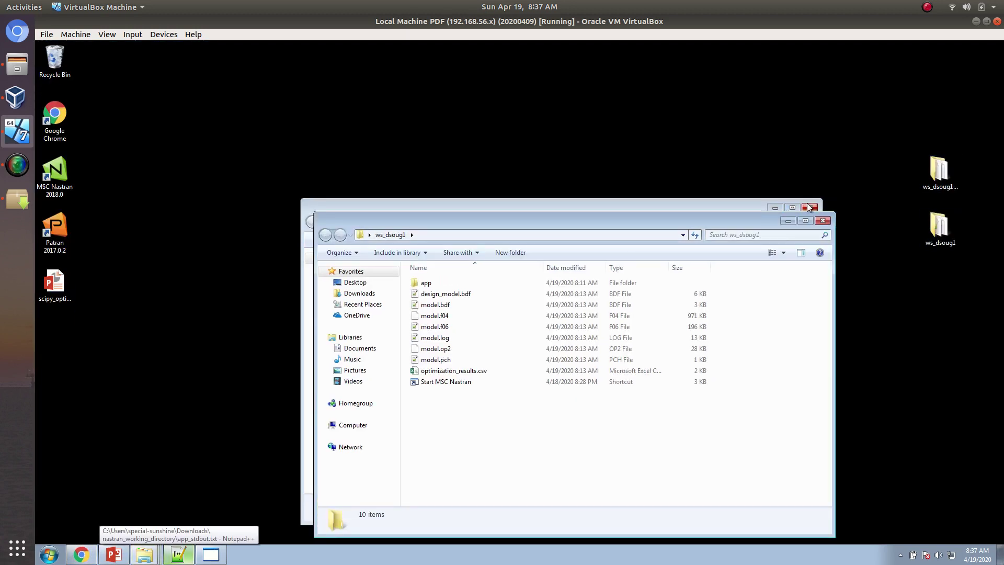
{"action": "double_click", "coordinate": [452, 293]}
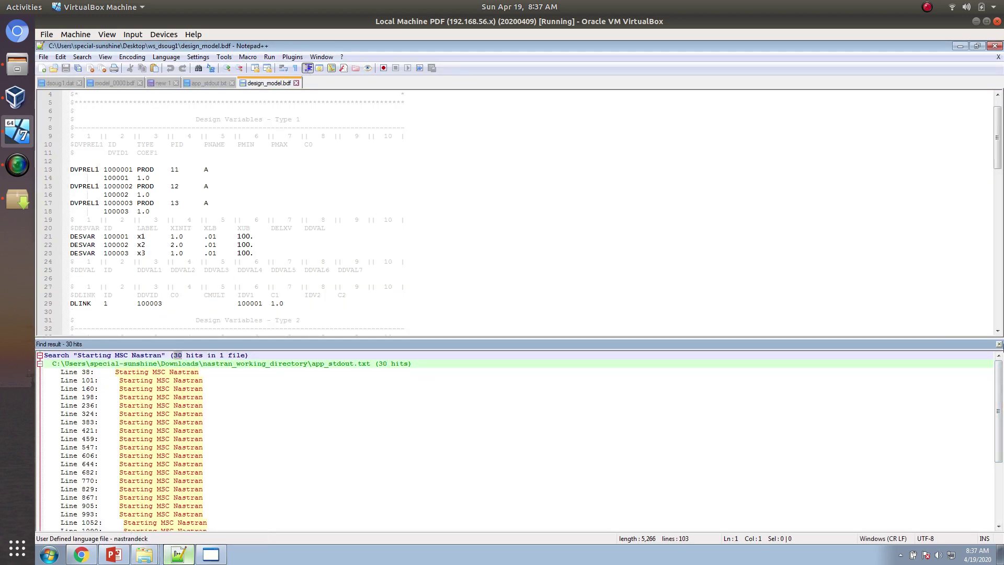
{"action": "left_click", "coordinate": [998, 344]}
{"action": "scroll", "coordinate": [214, 319], "scroll_direction": "down", "scroll_amount": 11}
{"action": "scroll", "coordinate": [214, 318], "scroll_direction": "down", "scroll_amount": 5}
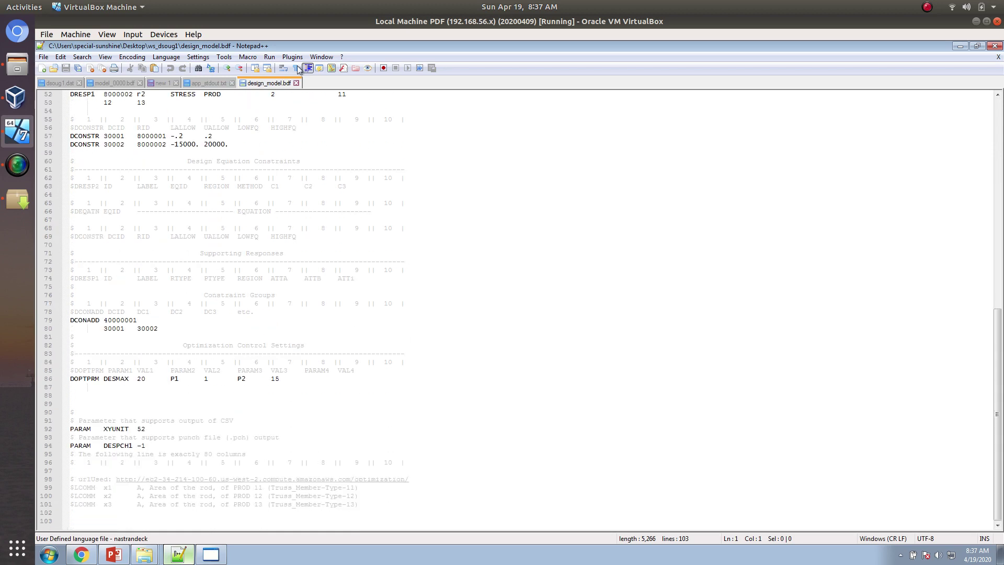
Run the SOL 200 optimization with the Start MSC Nastran shortcut in the ws_dsoug1 folder.
{"action": "double_click", "coordinate": [747, 46]}
{"action": "left_click", "coordinate": [554, 440]}
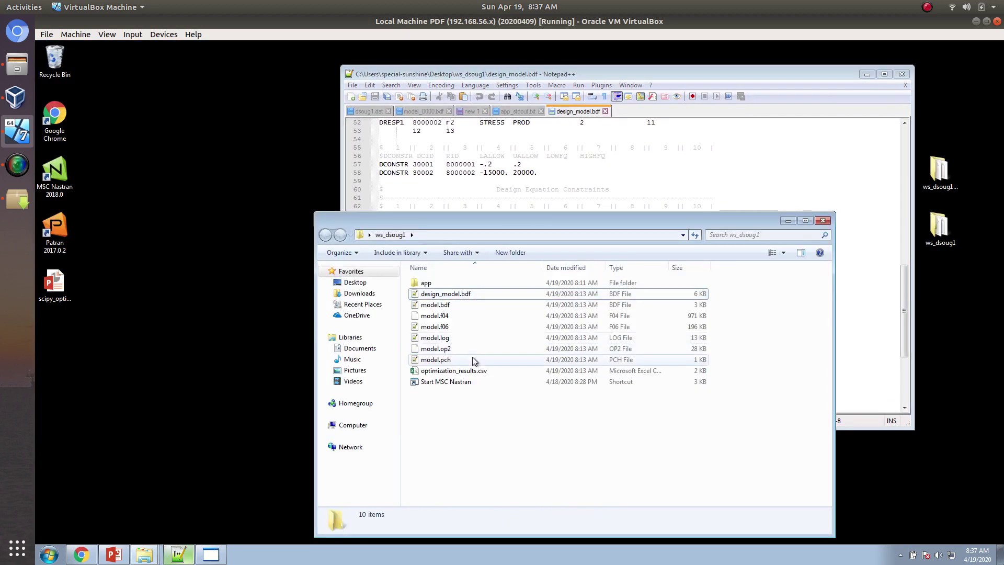
{"action": "double_click", "coordinate": [463, 381]}
{"action": "left_click", "coordinate": [547, 306]}
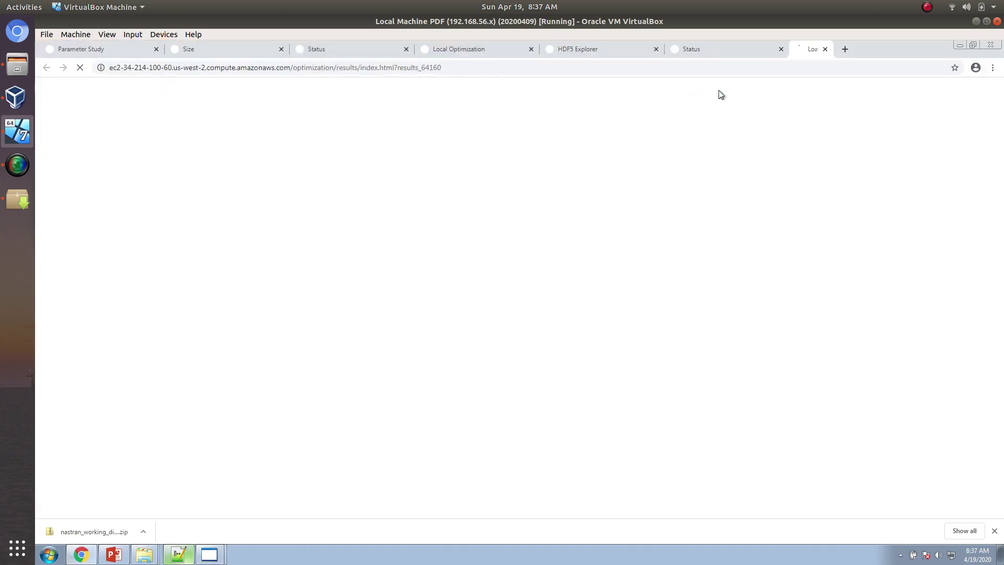
Place the new SOL 200 results in a separate browser window side by side with the earlier Scipy Local Optimization results.
{"action": "left_click_drag", "start_coordinate": [350, 233], "coordinate": [36, 233]}
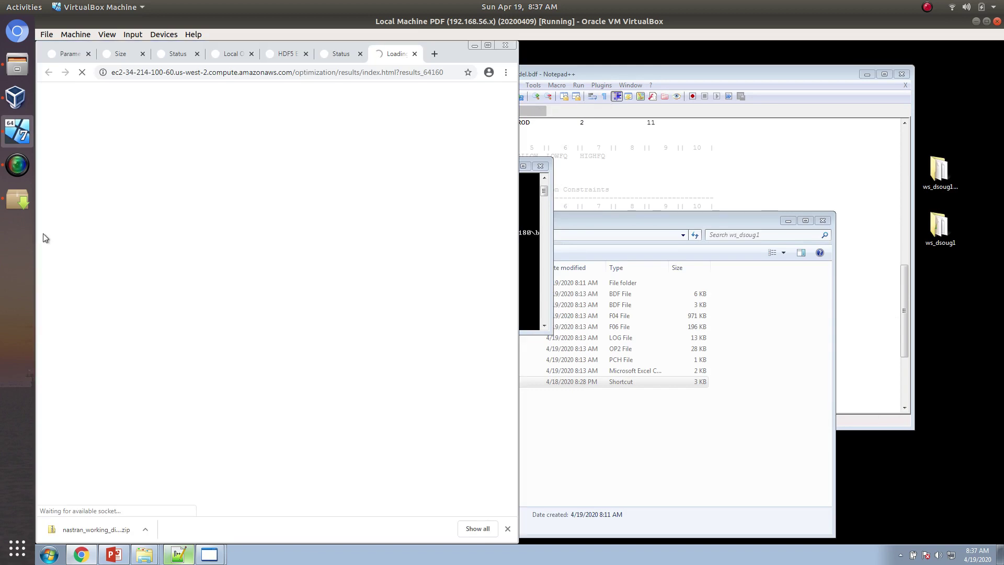
{"action": "left_click_drag", "start_coordinate": [371, 54], "coordinate": [763, 96]}
{"action": "left_click_drag", "start_coordinate": [928, 93], "coordinate": [1002, 94]}
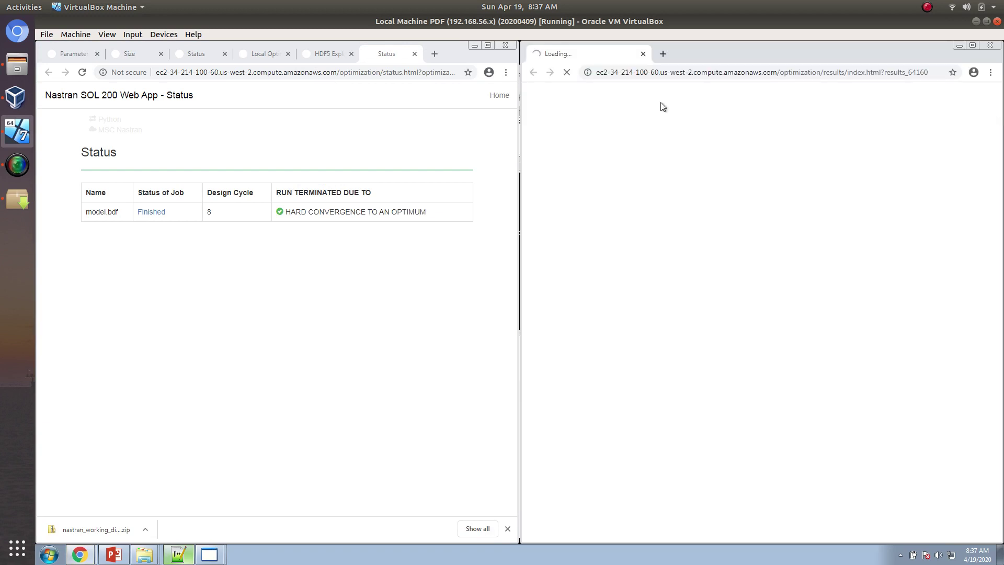
{"action": "left_click", "coordinate": [231, 54]}
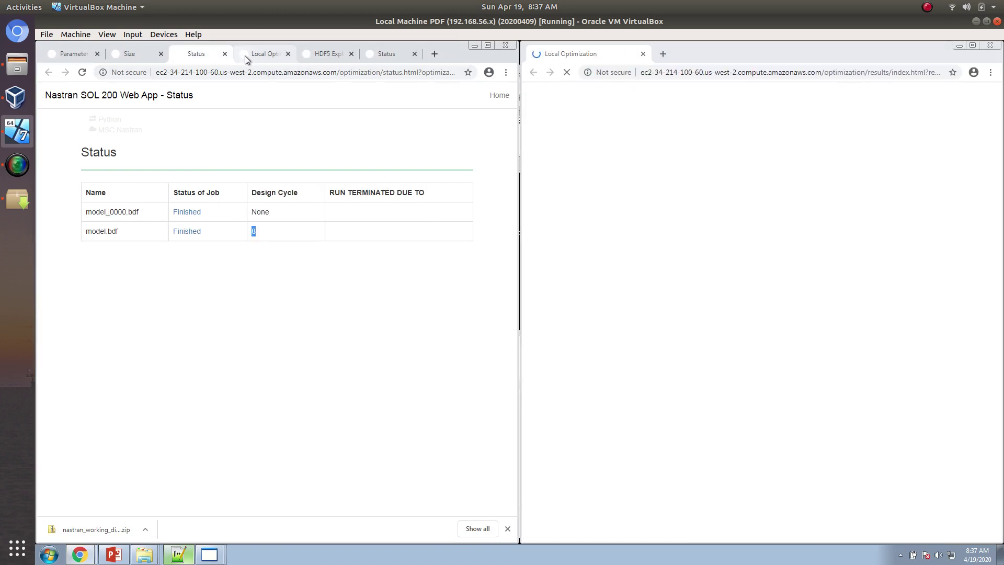
{"action": "left_click", "coordinate": [243, 55]}
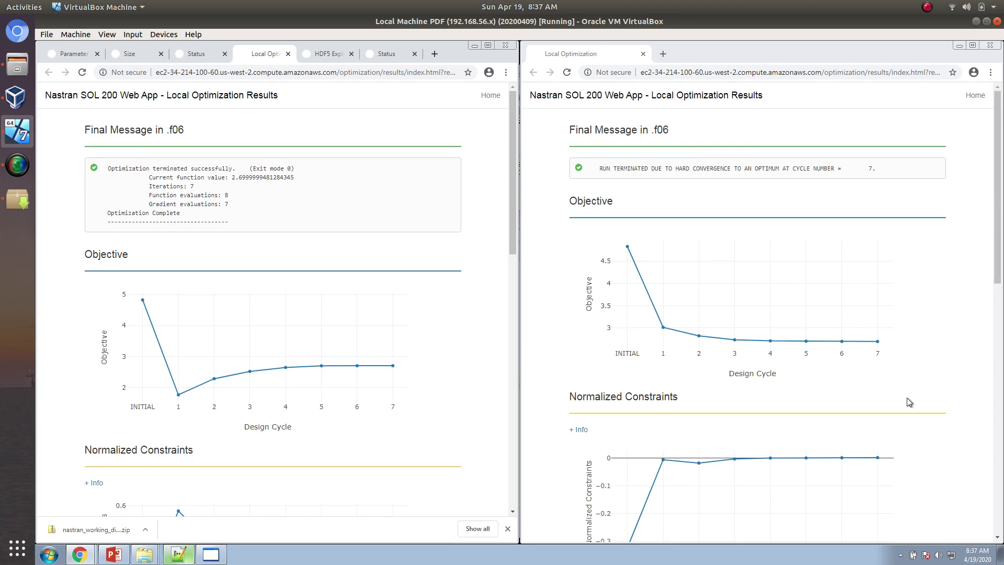
Compare the final objective values at design cycle 7 in the Scipy and SOL 200 objective plots.
{"action": "mouse_move", "coordinate": [391, 368]}
{"action": "left_click", "coordinate": [735, 195]}
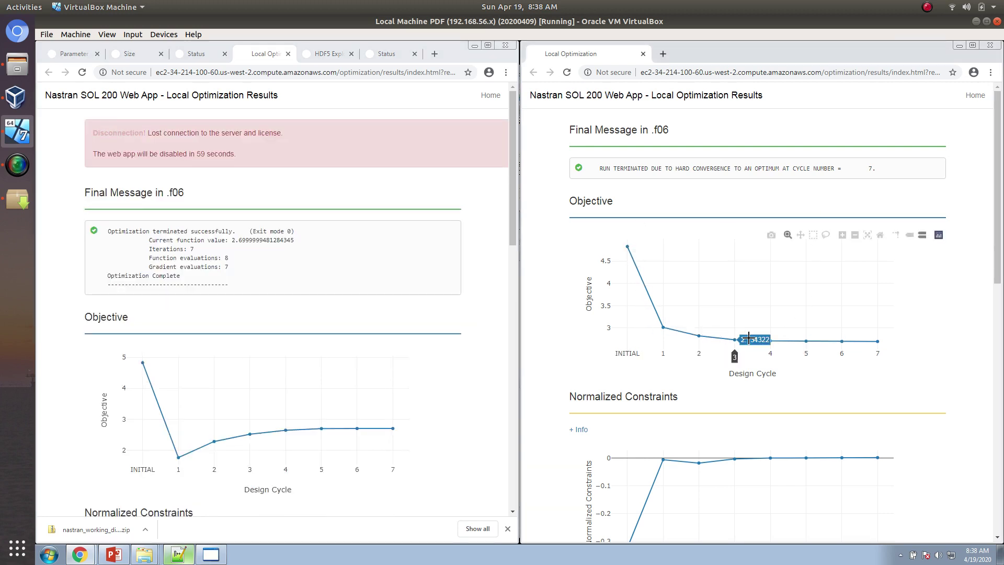
{"action": "mouse_move", "coordinate": [877, 340]}
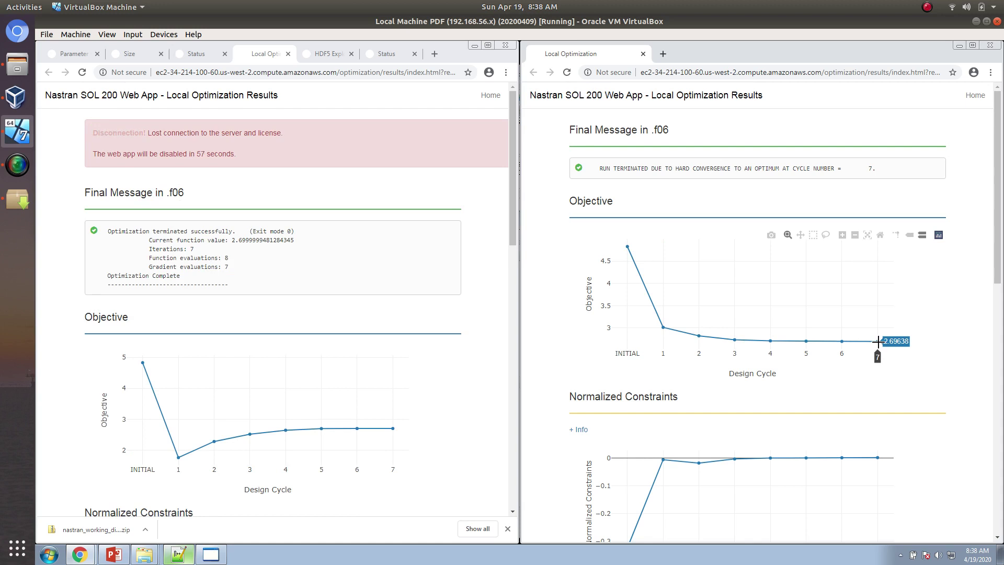
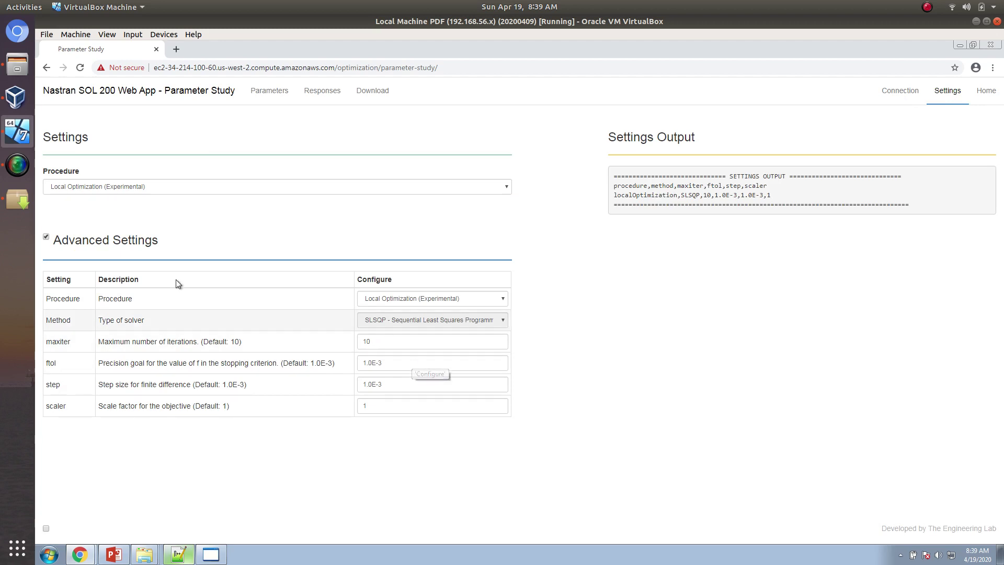
Try the Sensitivity Analysis (Experimental) procedure and restore Local Optimization (Experimental) in the parameter study settings.
{"action": "left_click", "coordinate": [84, 189]}
{"action": "left_click", "coordinate": [82, 207]}
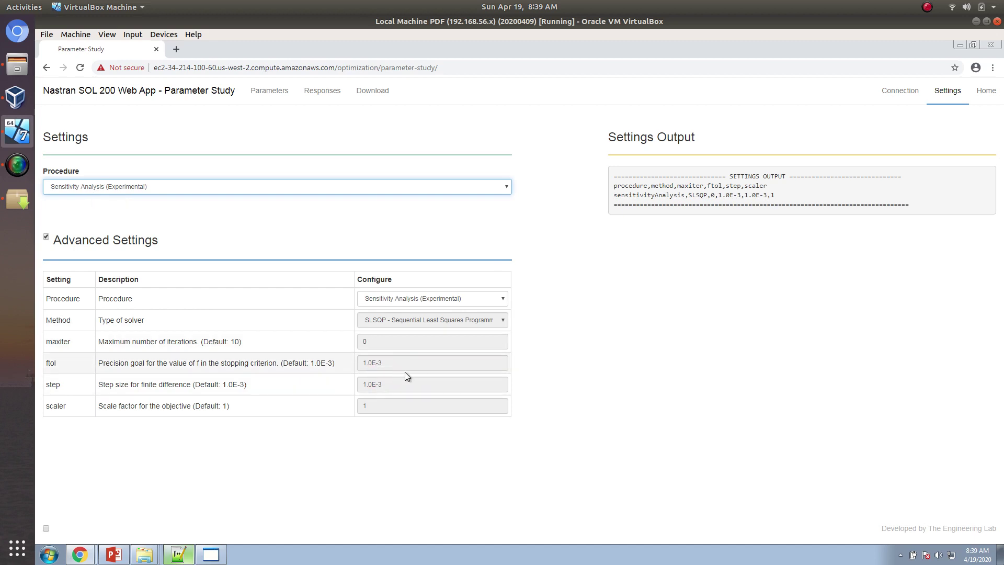
{"action": "left_click", "coordinate": [114, 184]}
{"action": "left_click", "coordinate": [109, 197]}
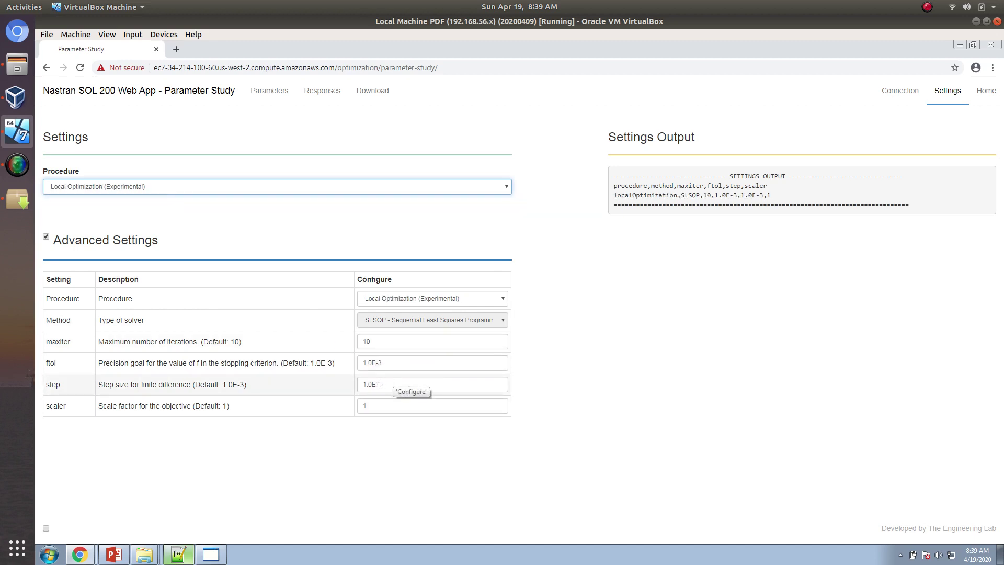
Set the finite difference step size to .000001 in the advanced settings.
{"action": "left_click_drag", "start_coordinate": [379, 384], "coordinate": [355, 384]}
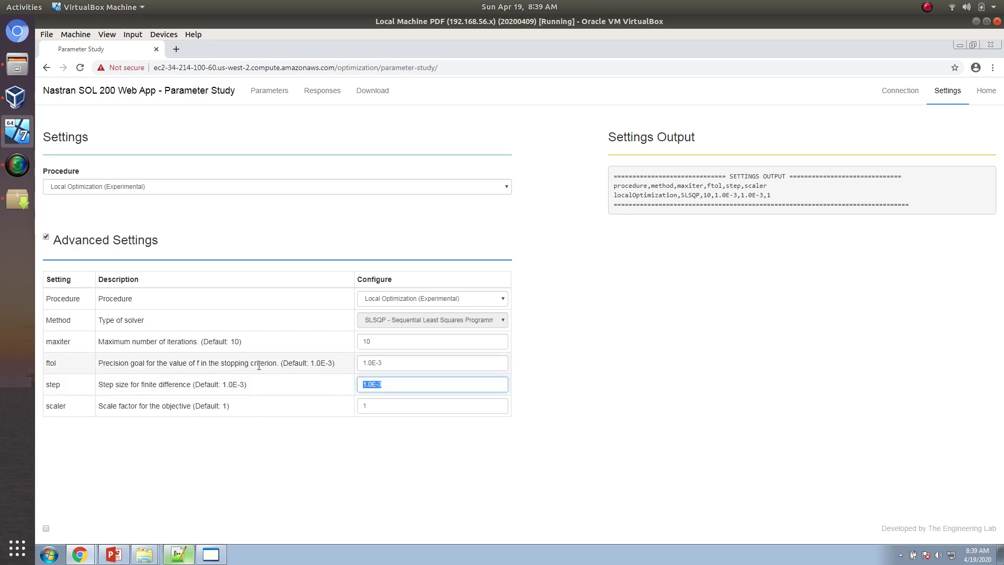
{"action": "type", "text": ".000001"}
{"action": "key", "text": "Tab"}
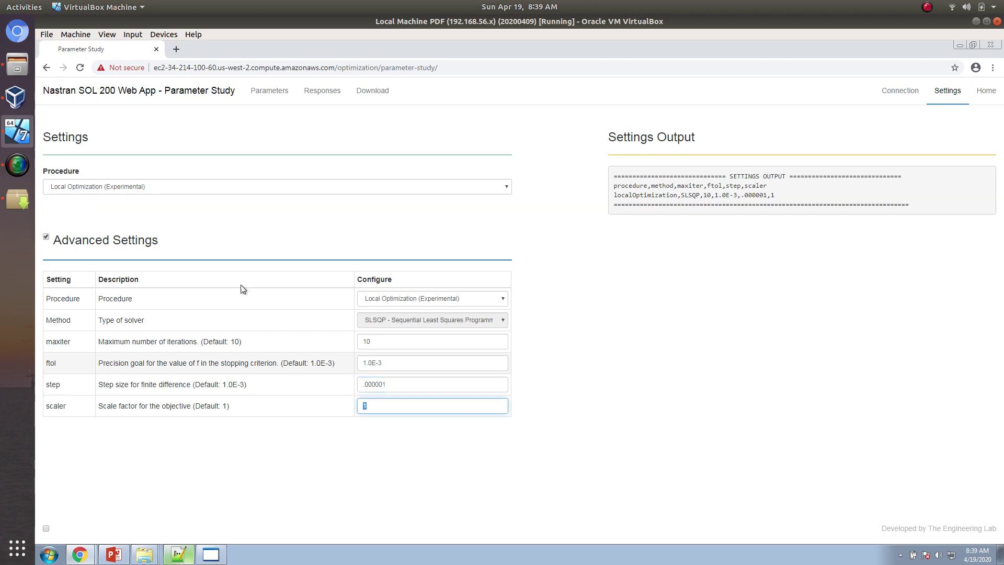
Set the procedure to Sensitivity Analysis (Experimental) and download the BDF files.
{"action": "left_click", "coordinate": [185, 190]}
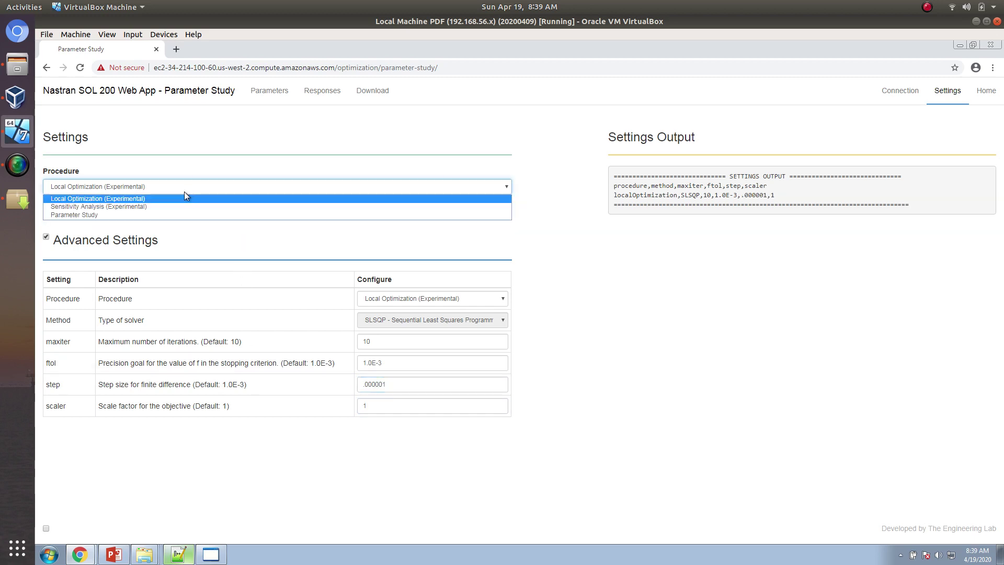
{"action": "left_click", "coordinate": [162, 208]}
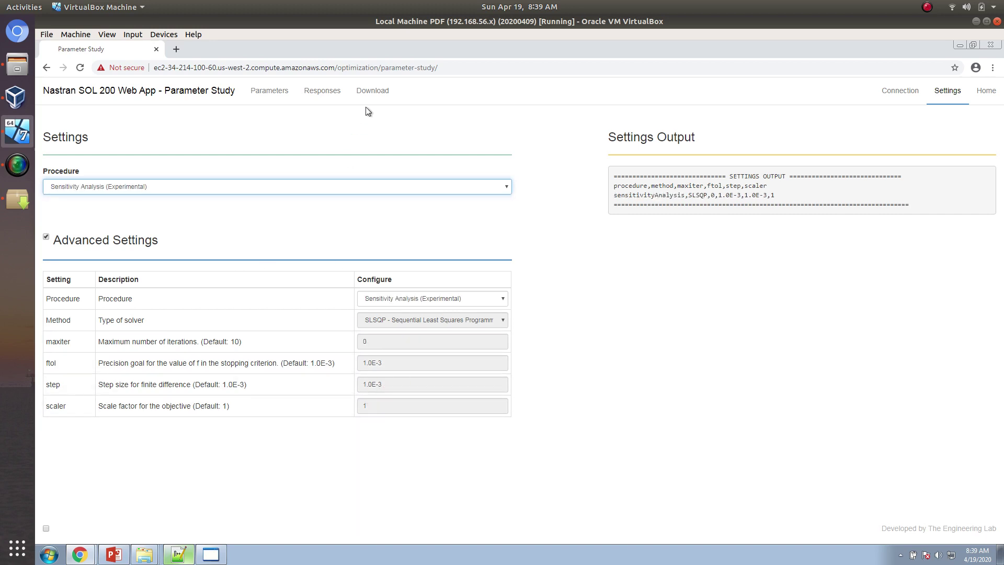
{"action": "left_click", "coordinate": [375, 92]}
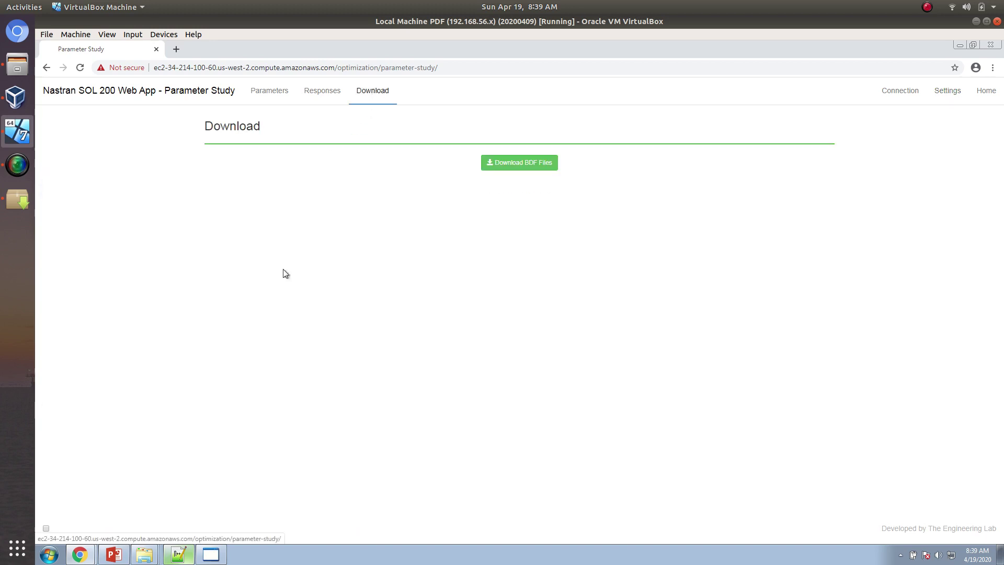
{"action": "left_click", "coordinate": [505, 164]}
In the Downloads folder, rename the newly downloaded zip file as nastran_working_directory_sensitivity.zip.
{"action": "left_click", "coordinate": [147, 555]}
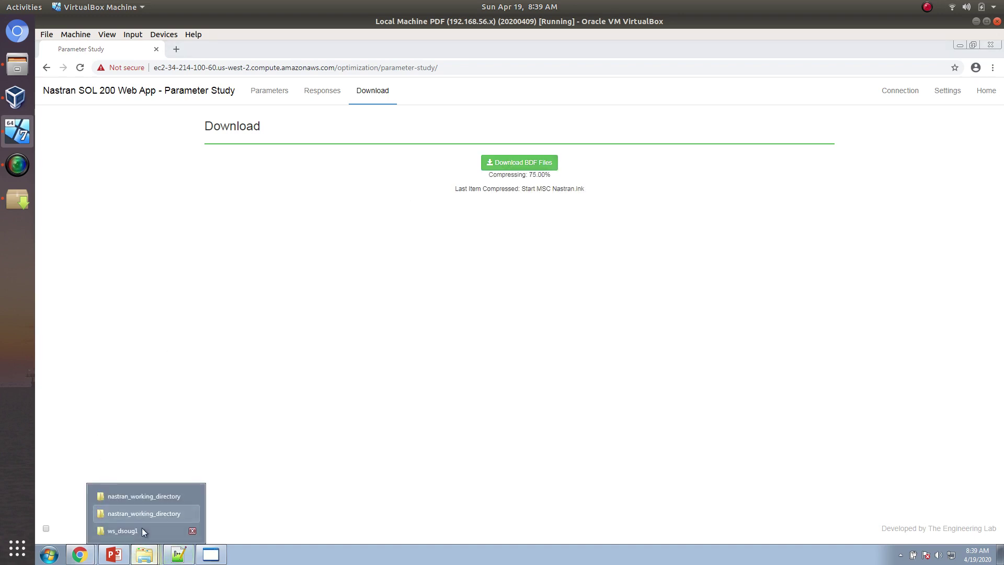
{"action": "left_click", "coordinate": [142, 528]}
{"action": "left_click", "coordinate": [359, 293]}
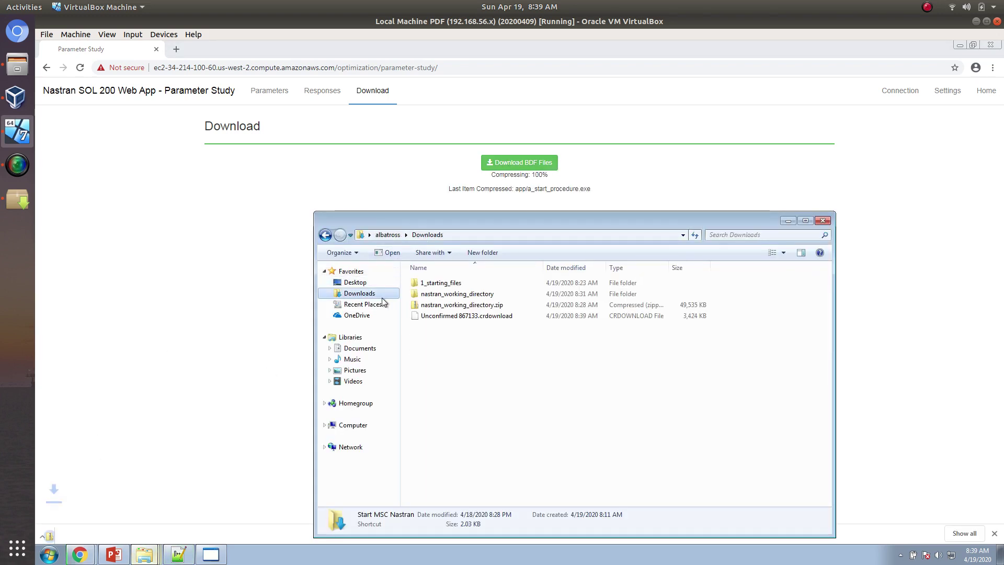
{"action": "left_click", "coordinate": [470, 306]}
{"action": "left_click", "coordinate": [472, 318]}
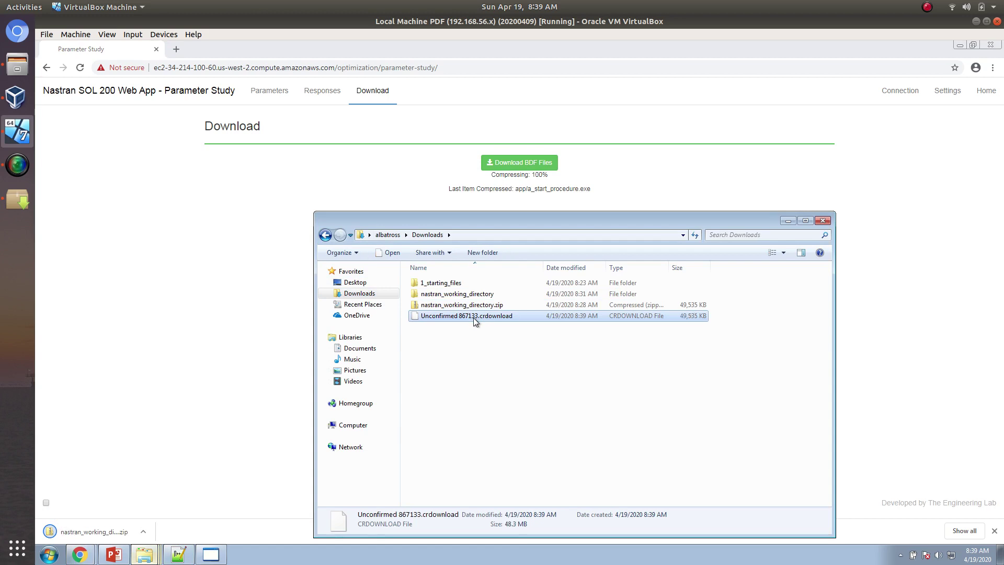
{"action": "left_click", "coordinate": [477, 319]}
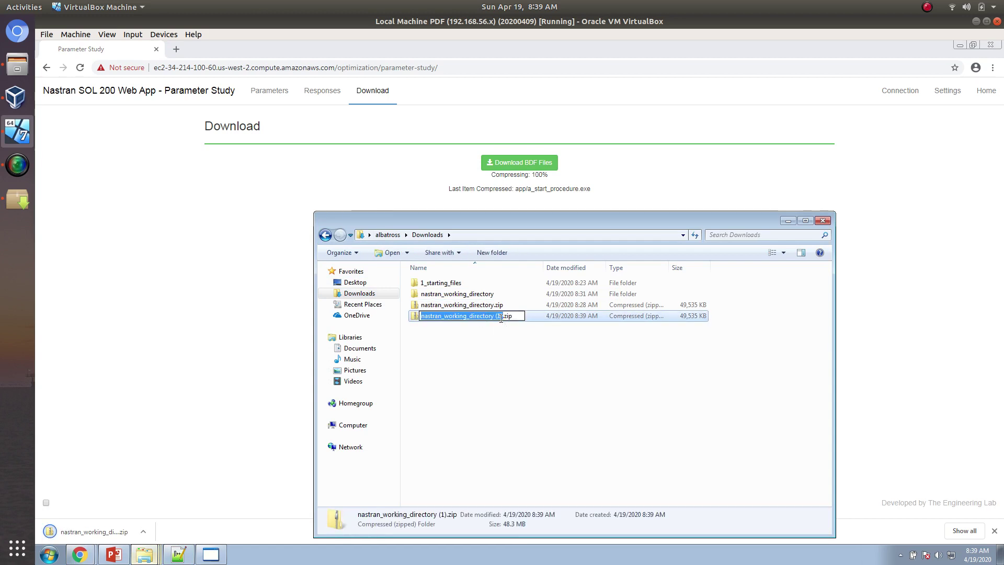
{"action": "key", "text": "Right"}
{"action": "key", "text": "Left"}
{"action": "key", "text": "BackSpace"}
{"action": "key", "text": "BackSpace"}
{"action": "key", "text": "BackSpace"}
{"action": "key", "text": "Delete"}
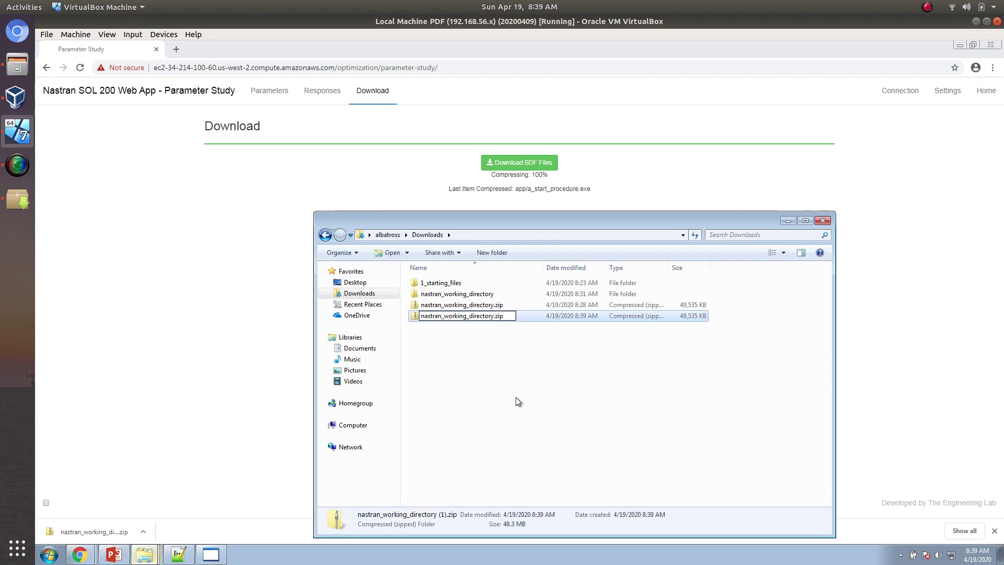
{"action": "type", "text": "_sensitivi"}
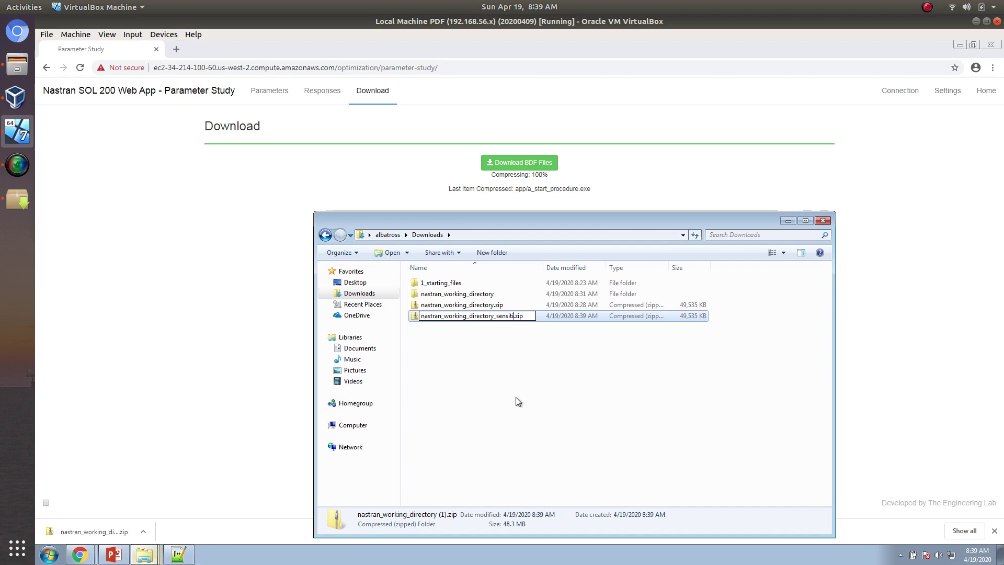
{"action": "type", "text": "ty"}
{"action": "key", "text": "Return"}
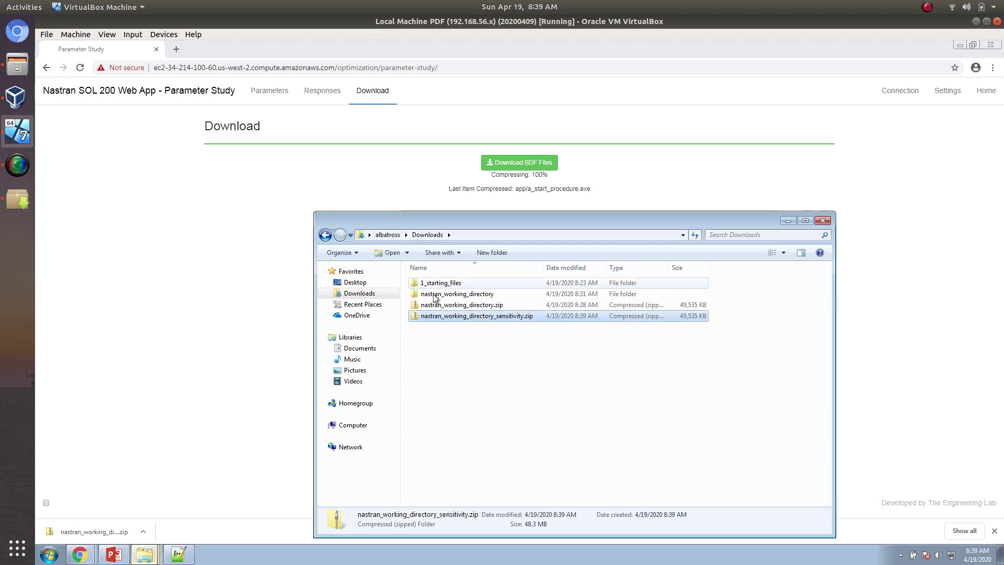
Extract nastran_working_directory_sensitivity.zip into a folder of the same name in Downloads.
{"action": "right_click", "coordinate": [431, 318]}
{"action": "left_click", "coordinate": [466, 352]}
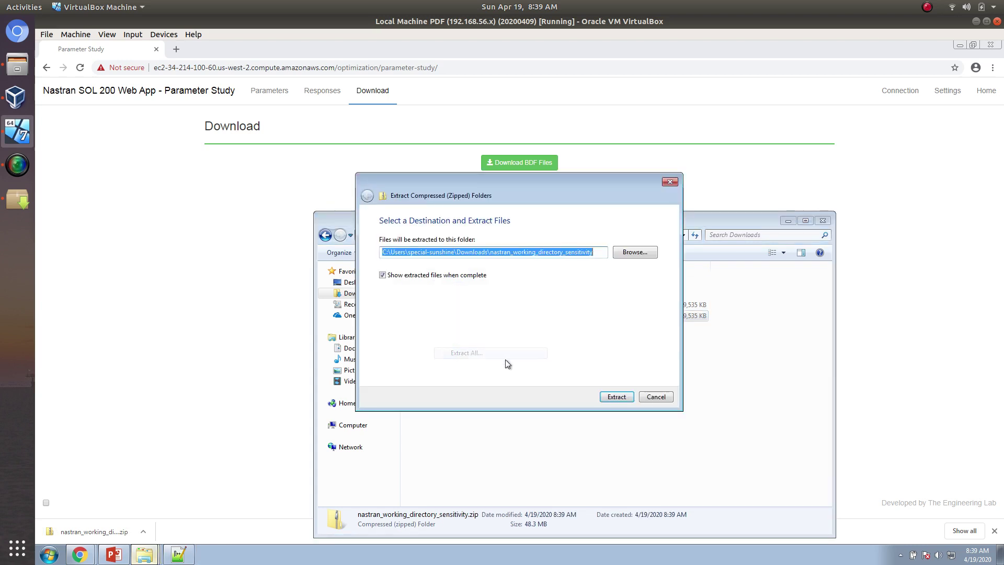
{"action": "left_click", "coordinate": [616, 396]}
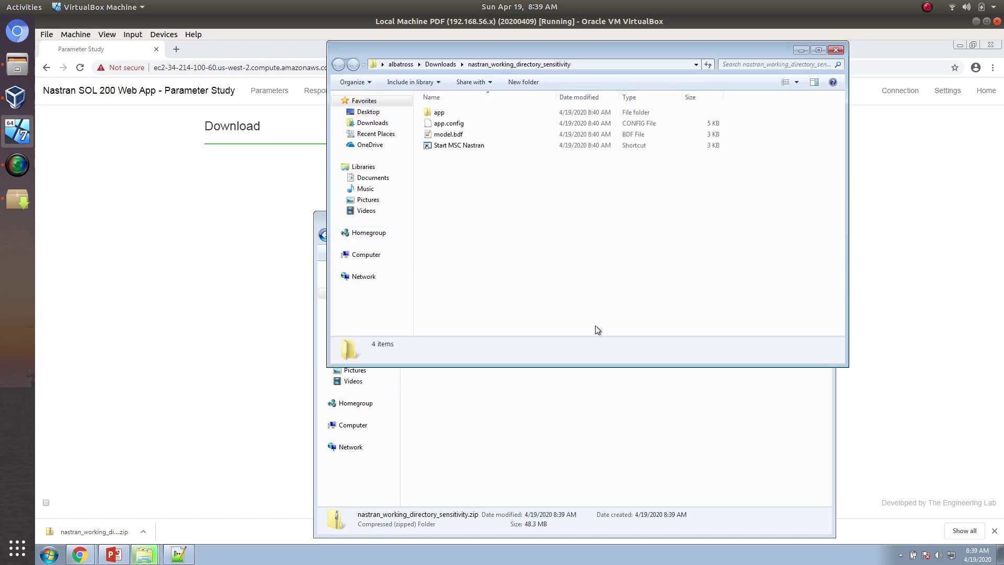
Open app.config from the extracted folder in Notepad++ at its SETTINGS OUTPUT section.
{"action": "double_click", "coordinate": [445, 146]}
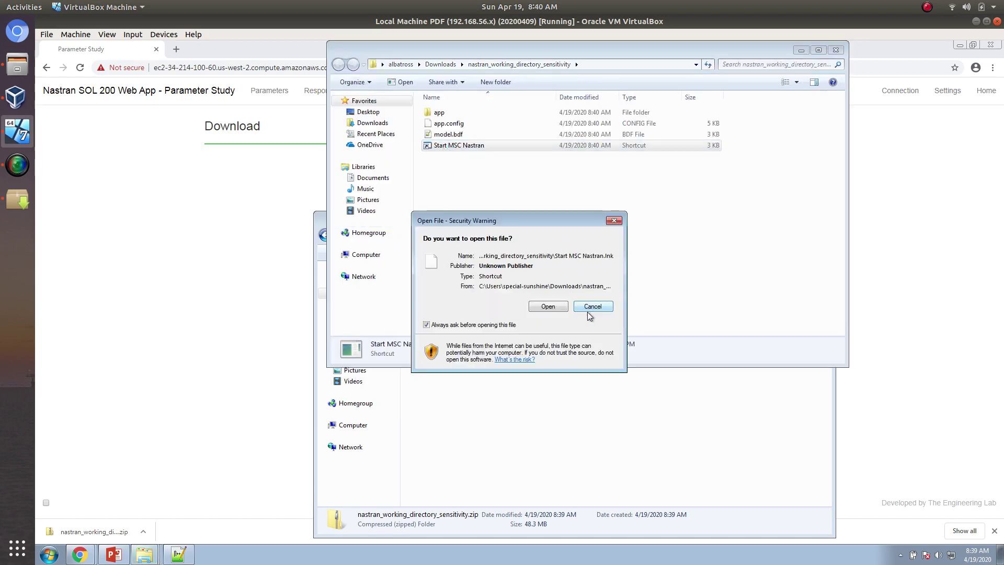
{"action": "left_click", "coordinate": [588, 312]}
{"action": "left_click", "coordinate": [450, 124]}
{"action": "right_click", "coordinate": [458, 123]}
{"action": "left_click", "coordinate": [502, 140]}
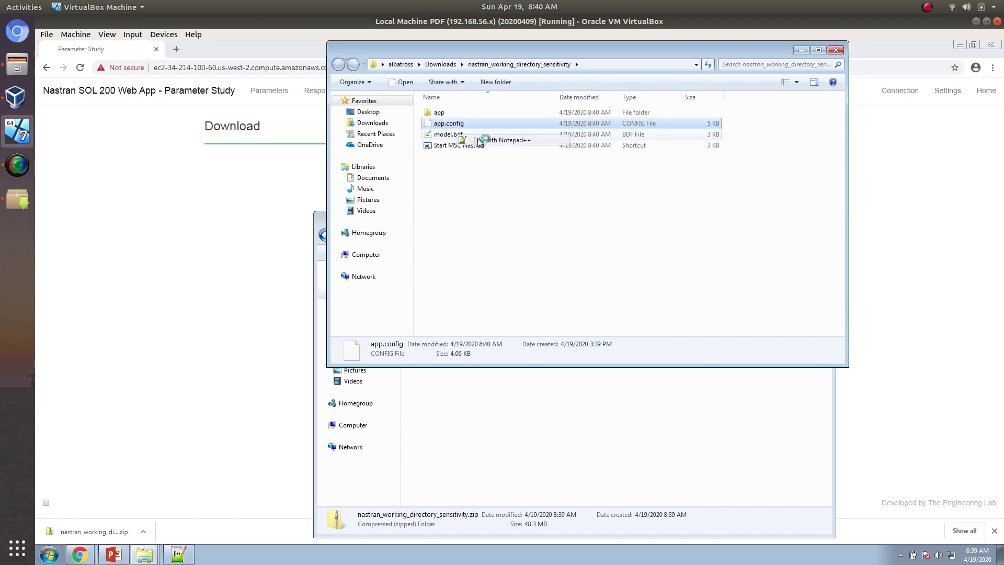
{"action": "scroll", "coordinate": [453, 207], "scroll_direction": "down", "scroll_amount": 4}
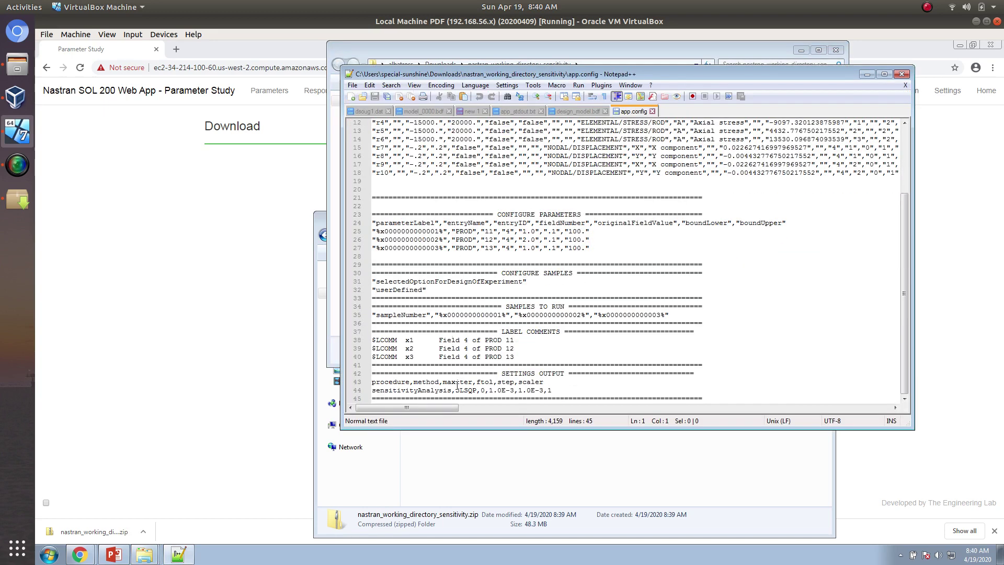
Set the step value in the sensitivityAnalysis settings line to .000001 and save app.config.
{"action": "left_click", "coordinate": [505, 382]}
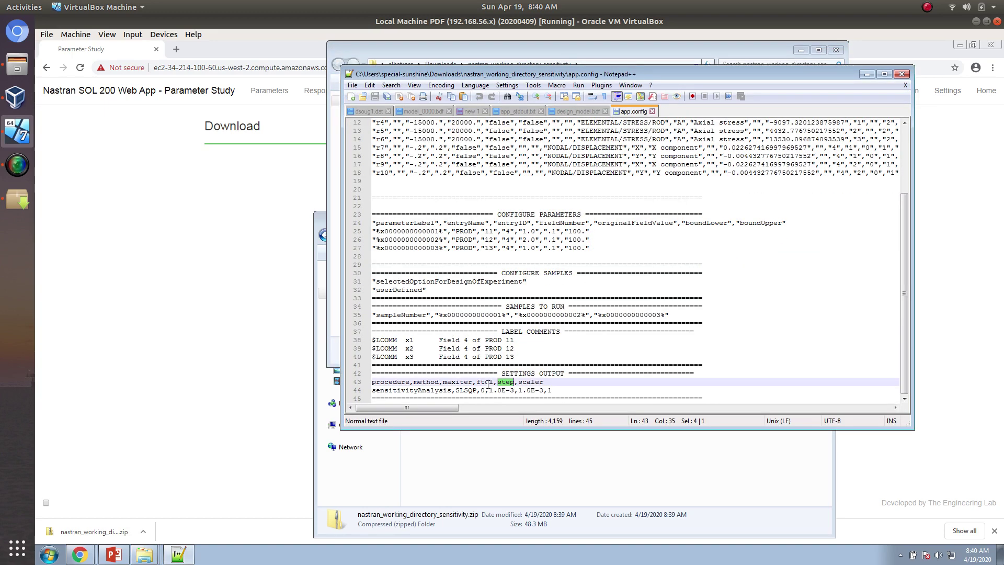
{"action": "double_click", "coordinate": [484, 382]}
{"action": "left_click", "coordinate": [422, 381]}
{"action": "mouse_move", "coordinate": [521, 381]}
{"action": "left_mouse_down"}
{"action": "mouse_move", "coordinate": [549, 380]}
{"action": "mouse_move", "coordinate": [556, 390]}
{"action": "mouse_move", "coordinate": [521, 390]}
{"action": "left_mouse_up"}
{"action": "key", "text": "Right"}
{"action": "left_click", "coordinate": [536, 391]}
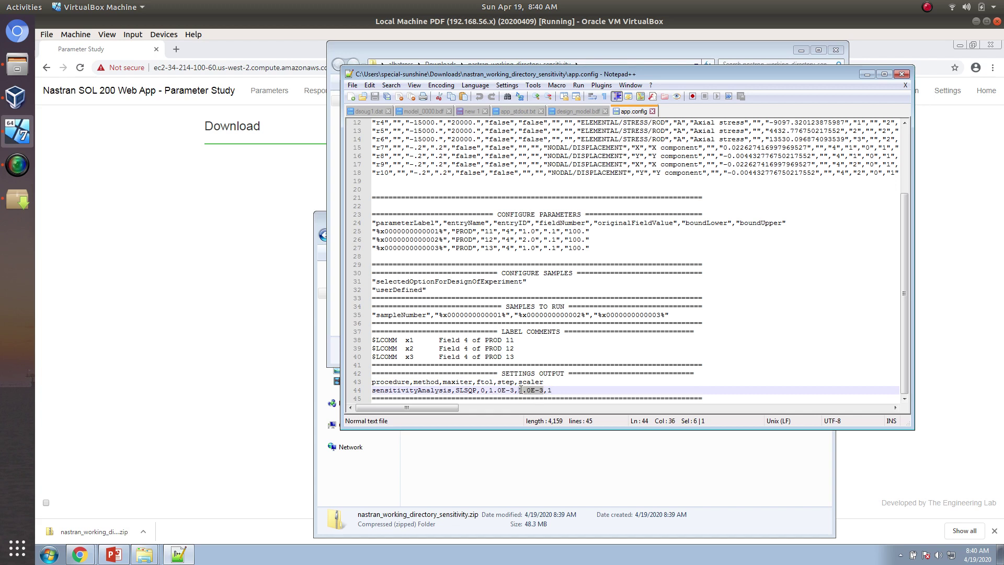
{"action": "type", "text": "."}
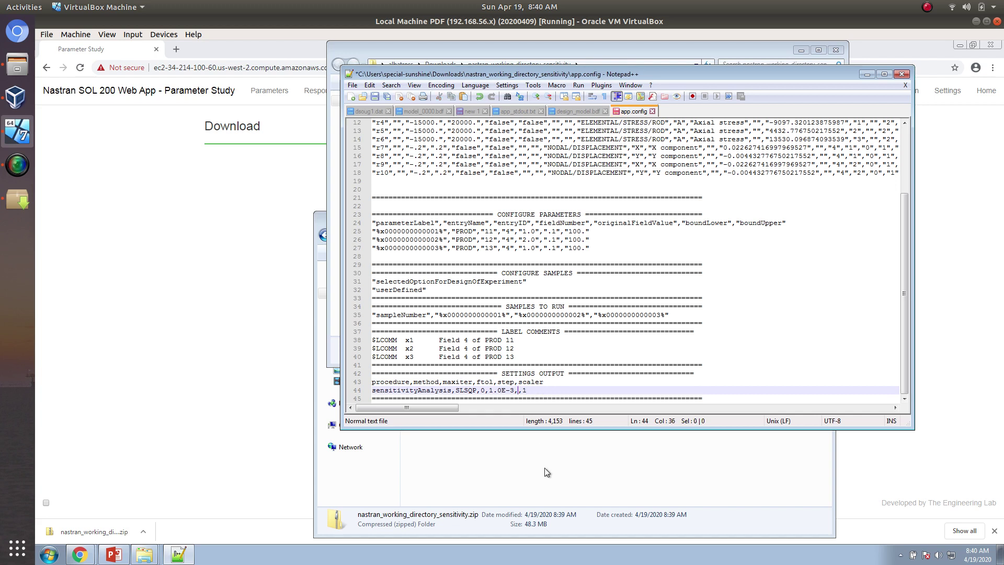
{"action": "type", "text": "000001"}
{"action": "key", "text": "ctrl+s"}
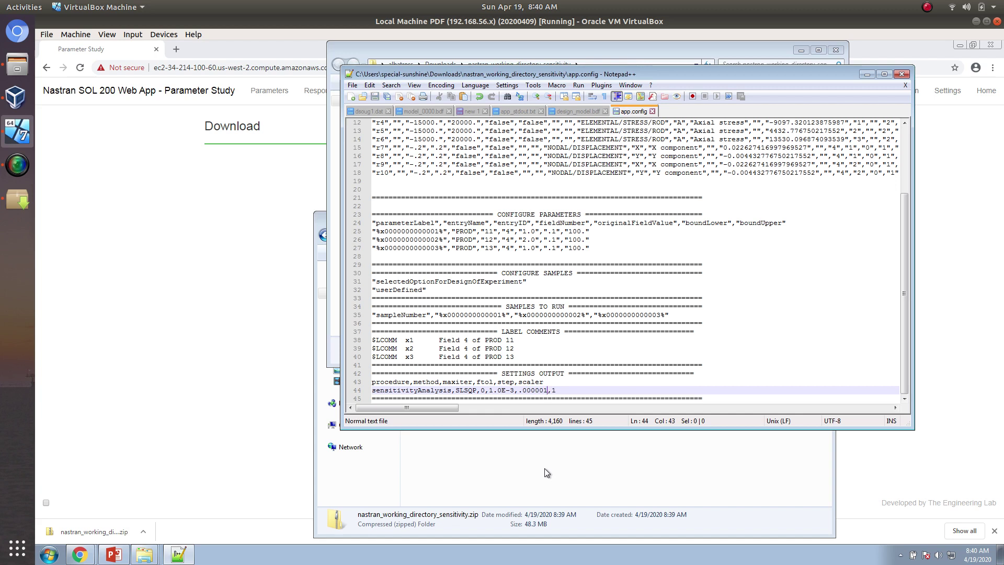
Run Start MSC Nastran from the nastran_working_directory_sensitivity folder and allow the file to open.
{"action": "left_click", "coordinate": [550, 462]}
{"action": "double_click", "coordinate": [445, 305]}
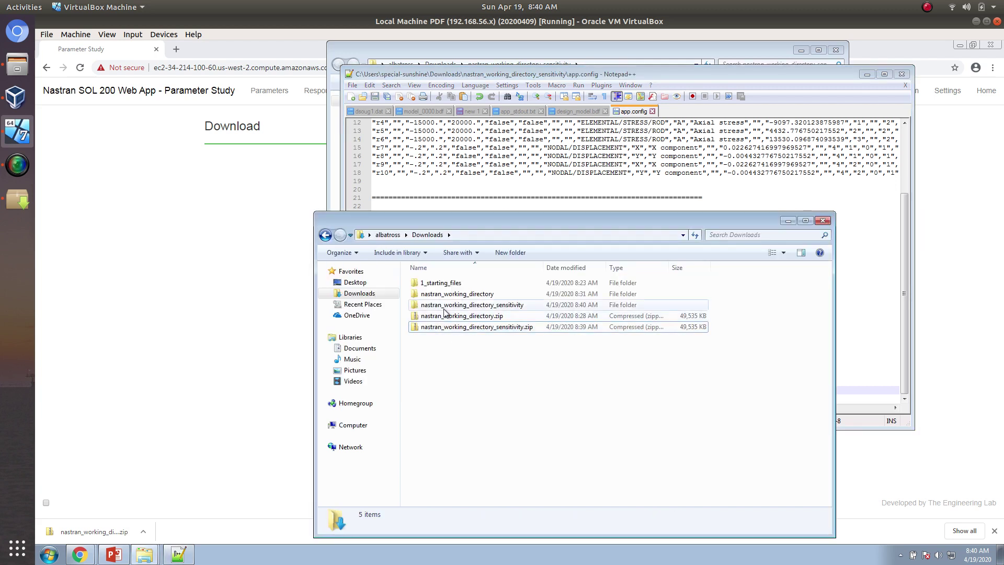
{"action": "double_click", "coordinate": [439, 314]}
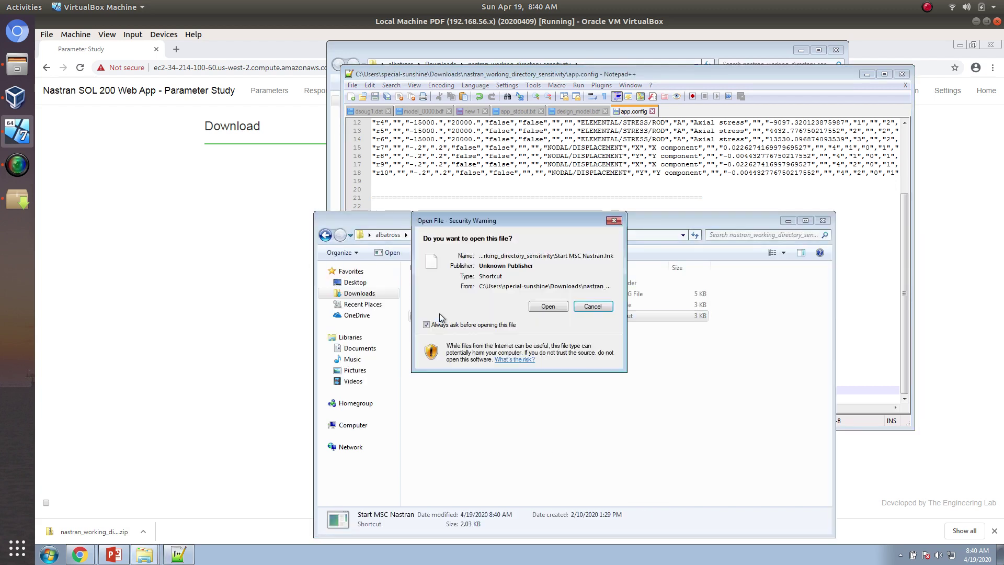
{"action": "left_click", "coordinate": [530, 308]}
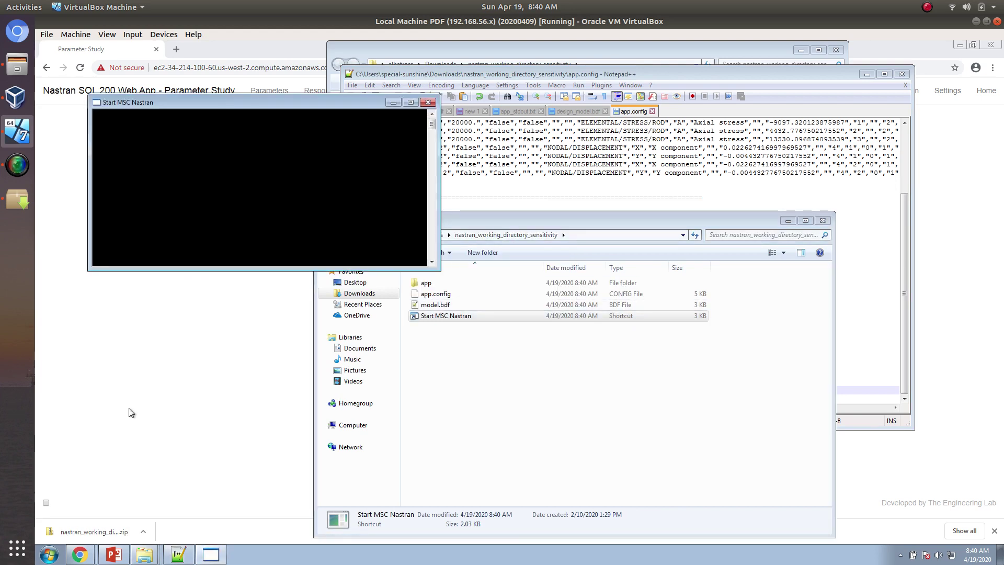
Run Start MSC Nastran from the ws_dsoug1_sensitivity_analysis folder on the desktop, accepting the security prompt.
{"action": "left_click", "coordinate": [1000, 554]}
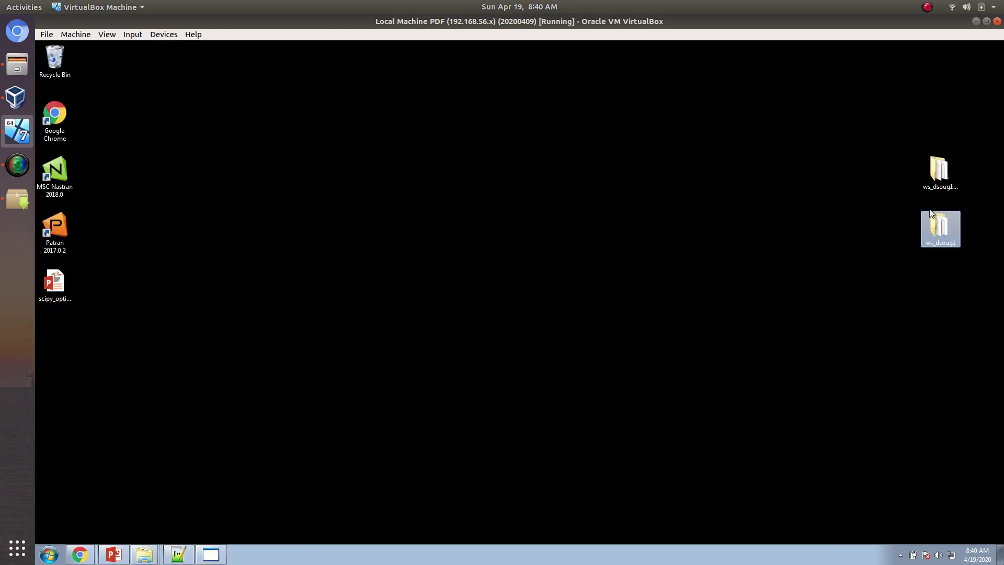
{"action": "left_click", "coordinate": [945, 186]}
{"action": "double_click", "coordinate": [944, 186]}
{"action": "double_click", "coordinate": [464, 224]}
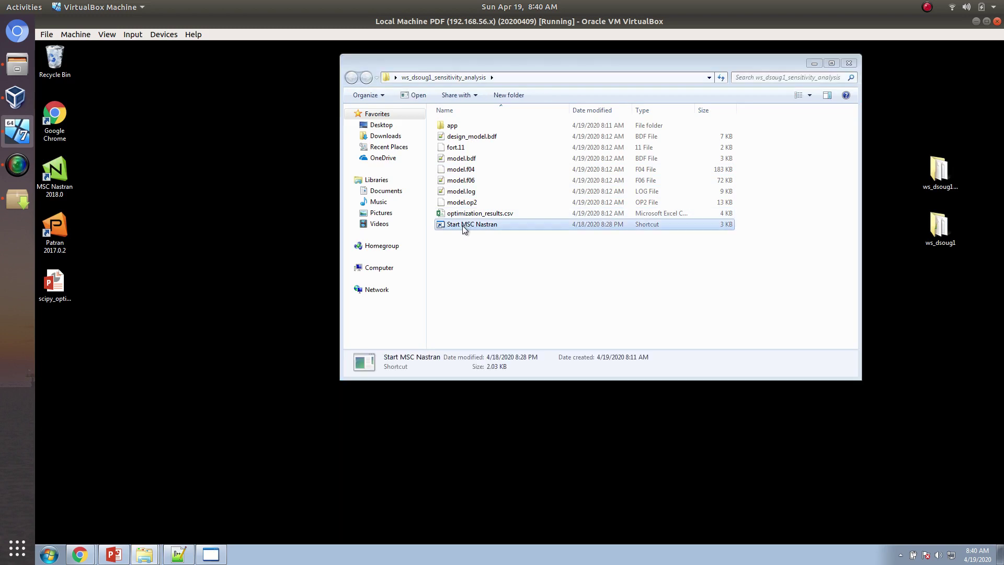
{"action": "left_click", "coordinate": [539, 310]}
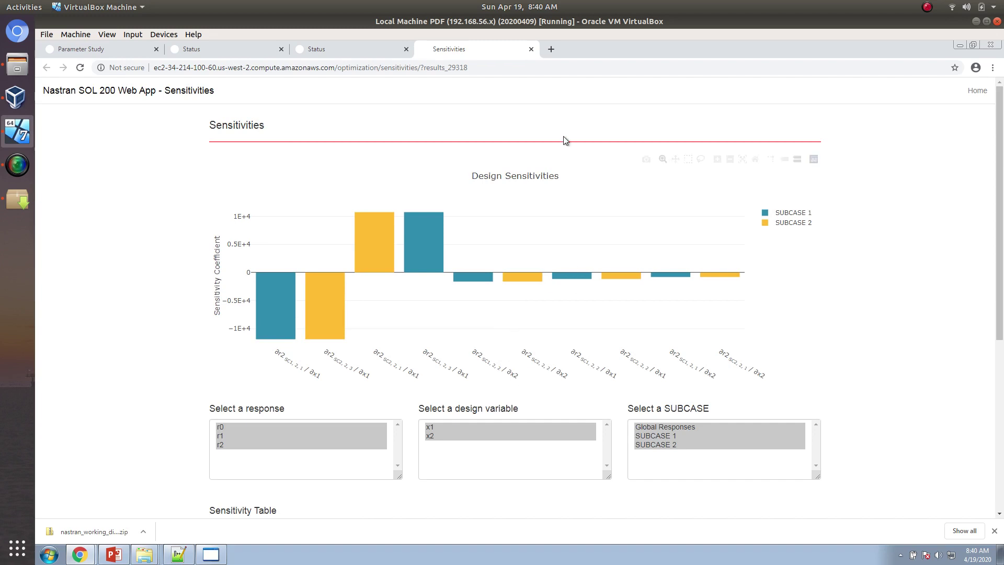
Fit the browser to half the screen and move the SOL 200 run's Sensitivities and Status tabs into a second window beside it.
{"action": "double_click", "coordinate": [666, 52]}
{"action": "left_click_drag", "start_coordinate": [575, 124], "coordinate": [36, 245]}
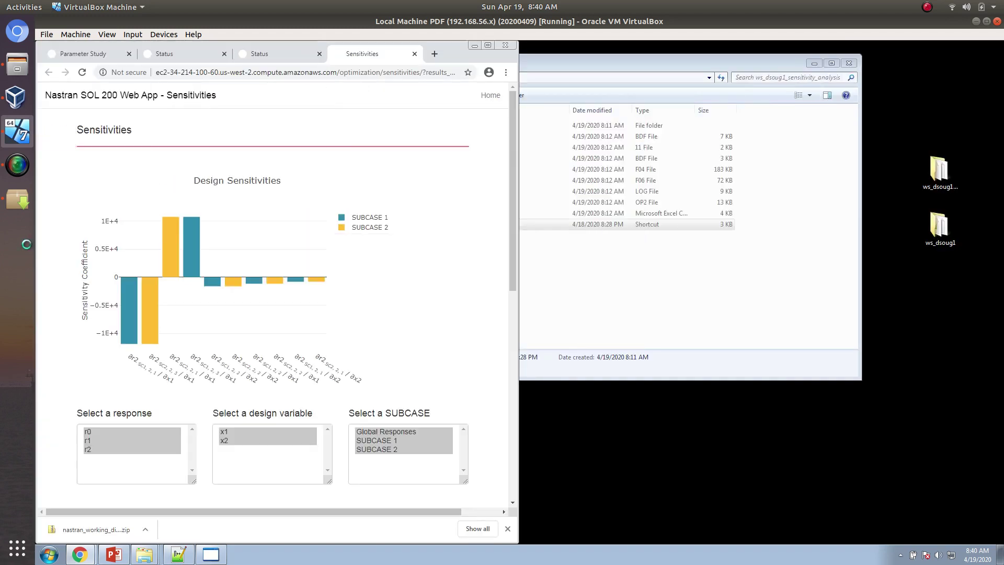
{"action": "left_click", "coordinate": [509, 526]}
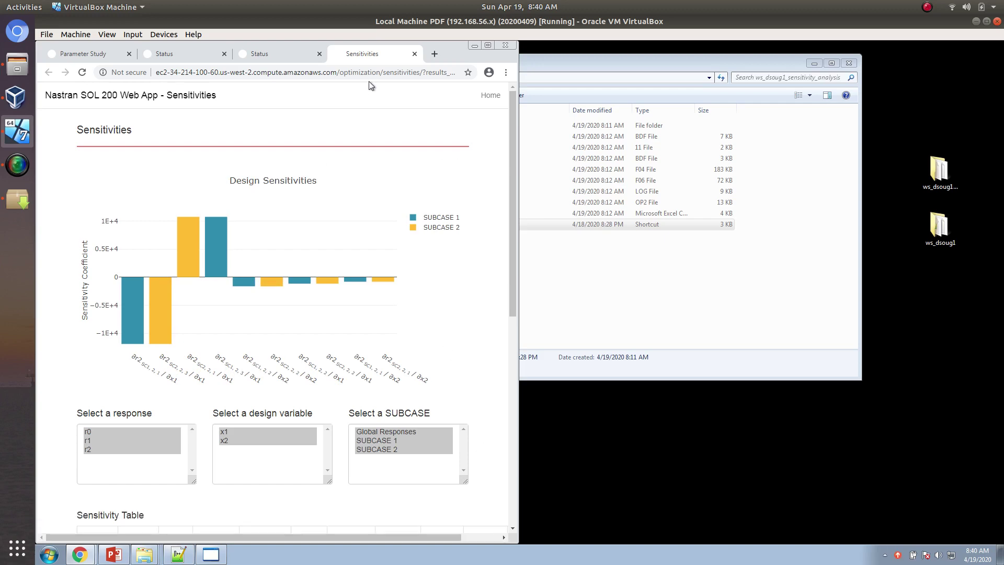
{"action": "left_click_drag", "start_coordinate": [371, 53], "coordinate": [1001, 141]}
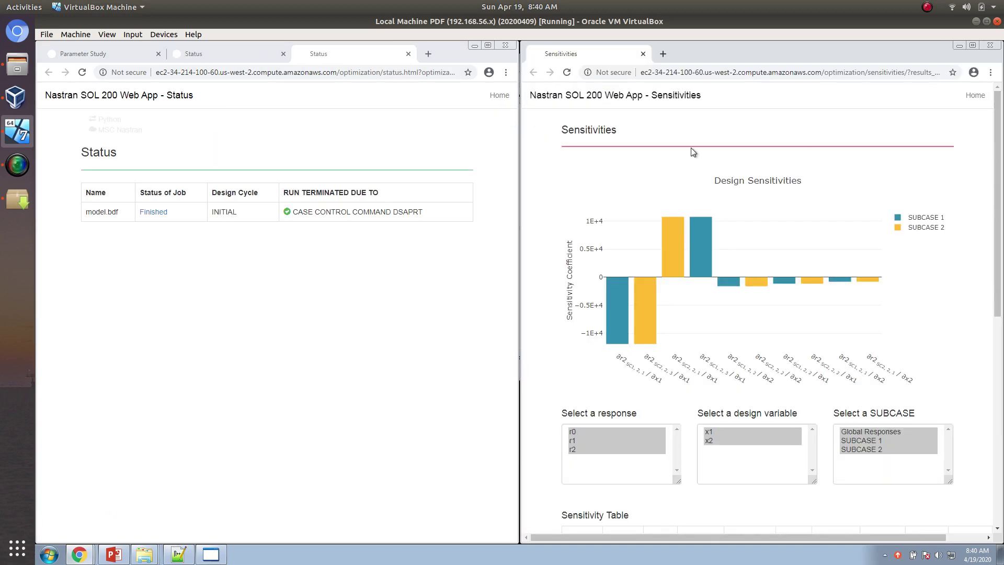
{"action": "left_click", "coordinate": [214, 61]}
{"action": "left_click_drag", "start_coordinate": [337, 51], "coordinate": [762, 62]}
Display the Sensitivities pages of both runs side by side and filter each to response r0.
{"action": "left_click", "coordinate": [220, 264]}
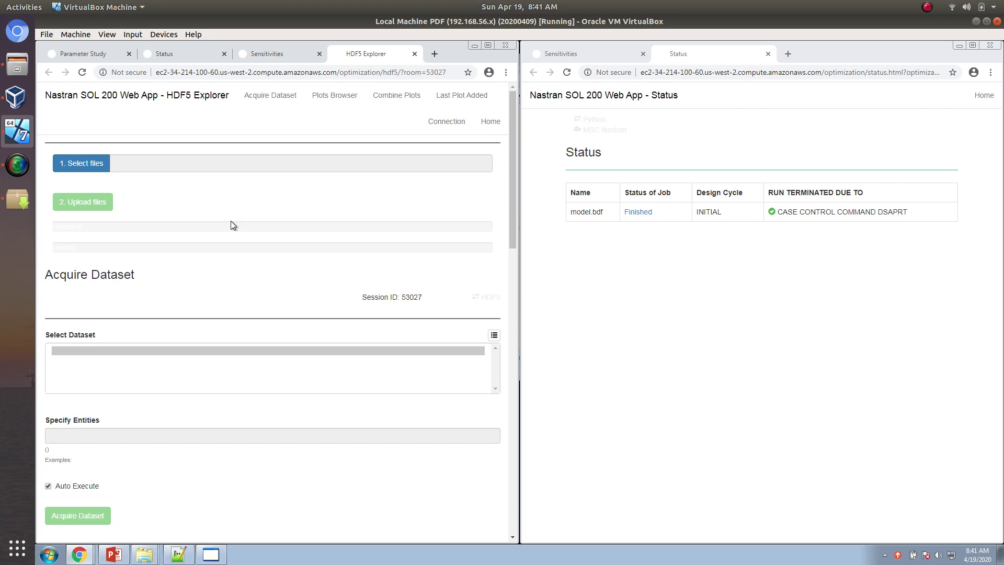
{"action": "left_click", "coordinate": [287, 55]}
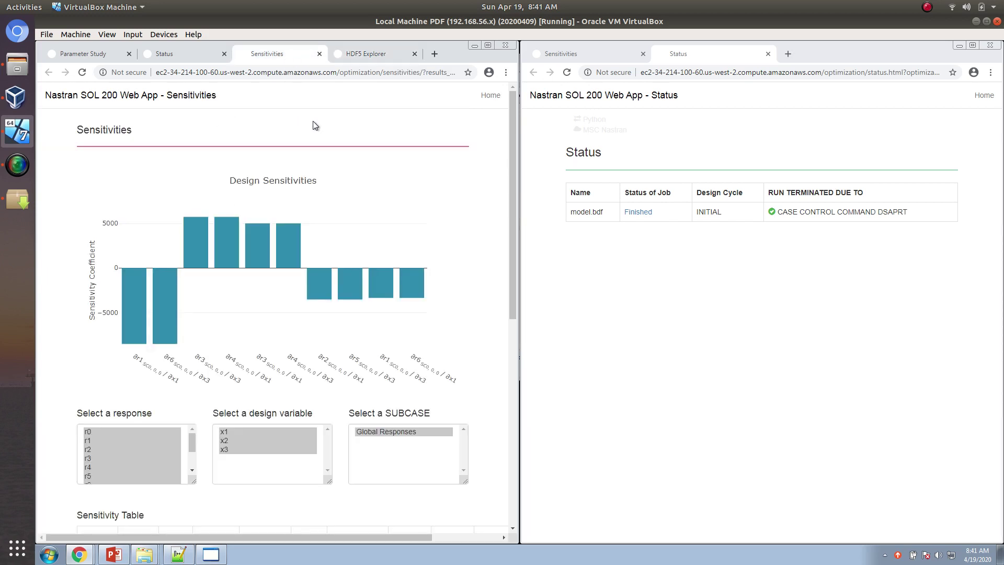
{"action": "left_click", "coordinate": [614, 55]}
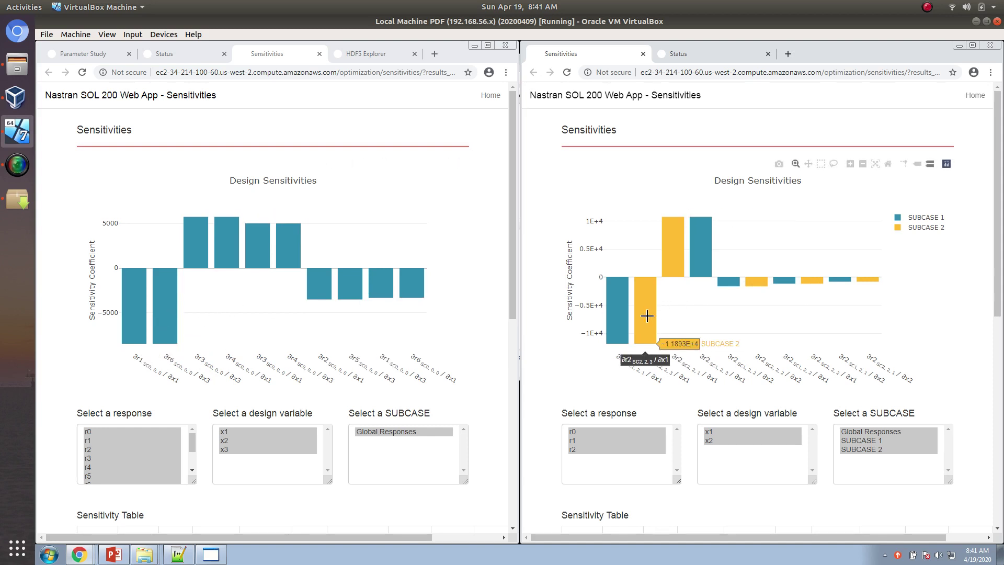
{"action": "left_click", "coordinate": [124, 433]}
{"action": "left_click", "coordinate": [595, 430]}
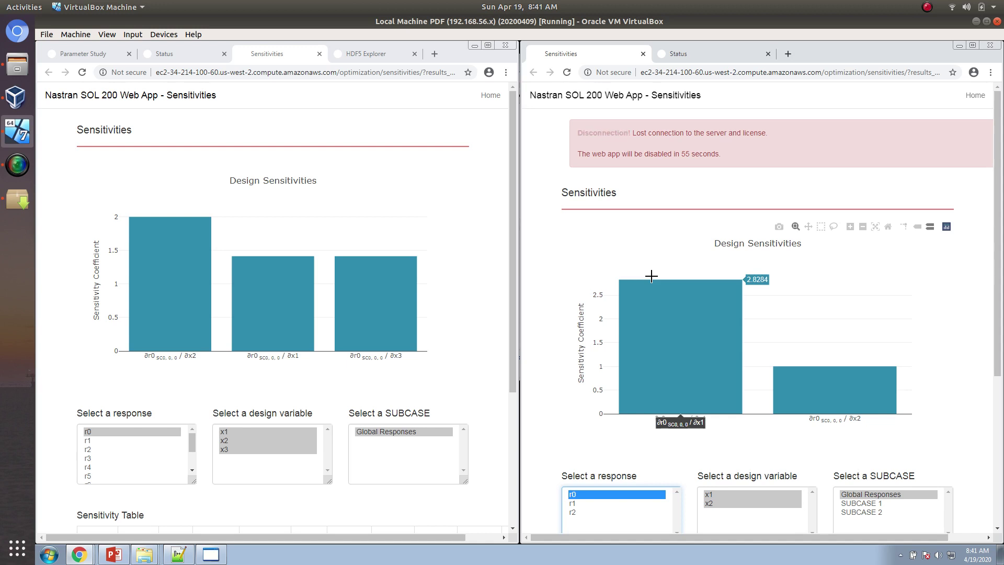
Examine the r0 sensitivity coefficients for x1, x2 and x3 in the three-variable run's Sensitivity Table.
{"action": "scroll", "coordinate": [215, 471], "scroll_direction": "down", "scroll_amount": 4}
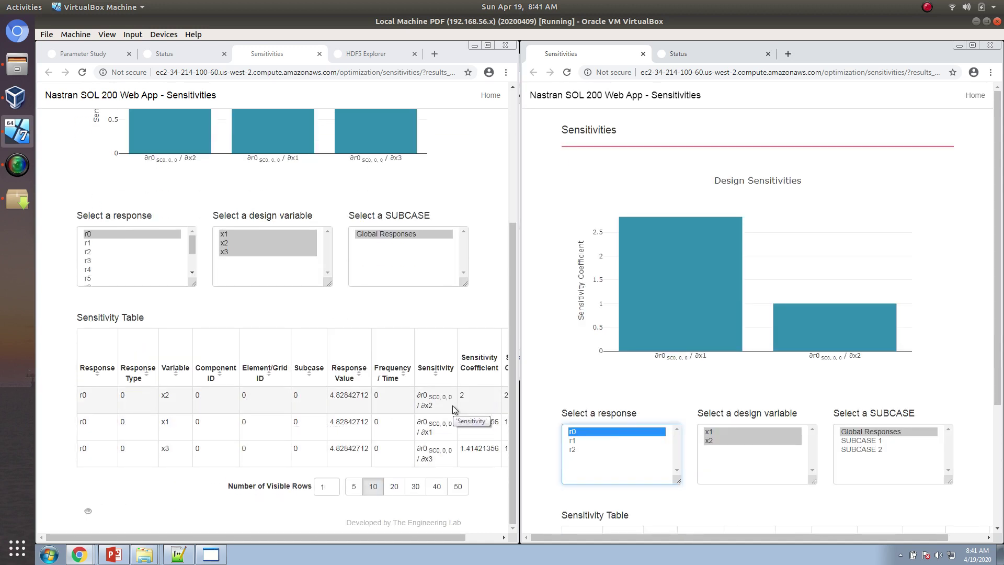
{"action": "left_click", "coordinate": [322, 536]}
{"action": "left_click_drag", "start_coordinate": [322, 536], "coordinate": [389, 533]}
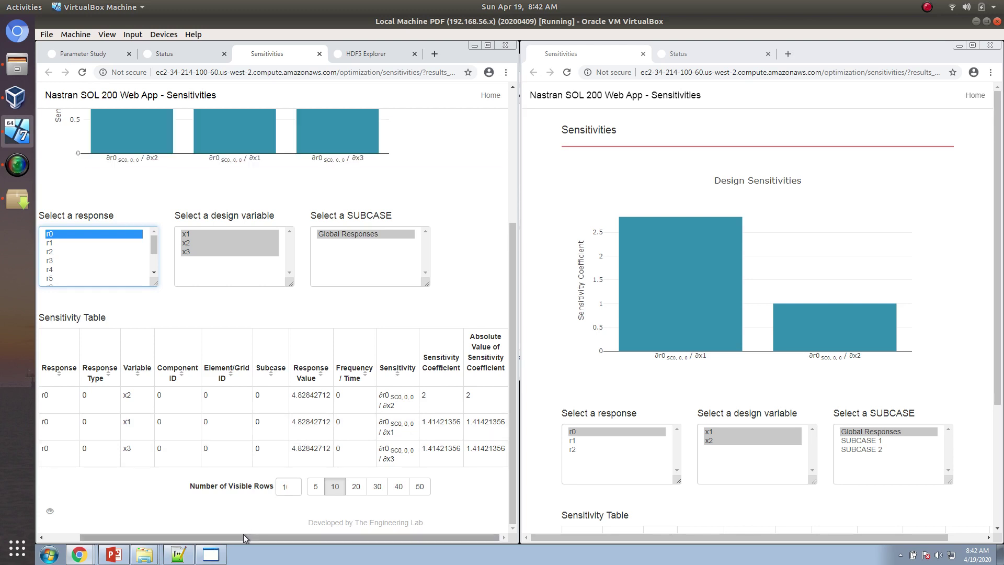
{"action": "left_click_drag", "start_coordinate": [241, 535], "coordinate": [293, 531]}
{"action": "left_click", "coordinate": [294, 528]}
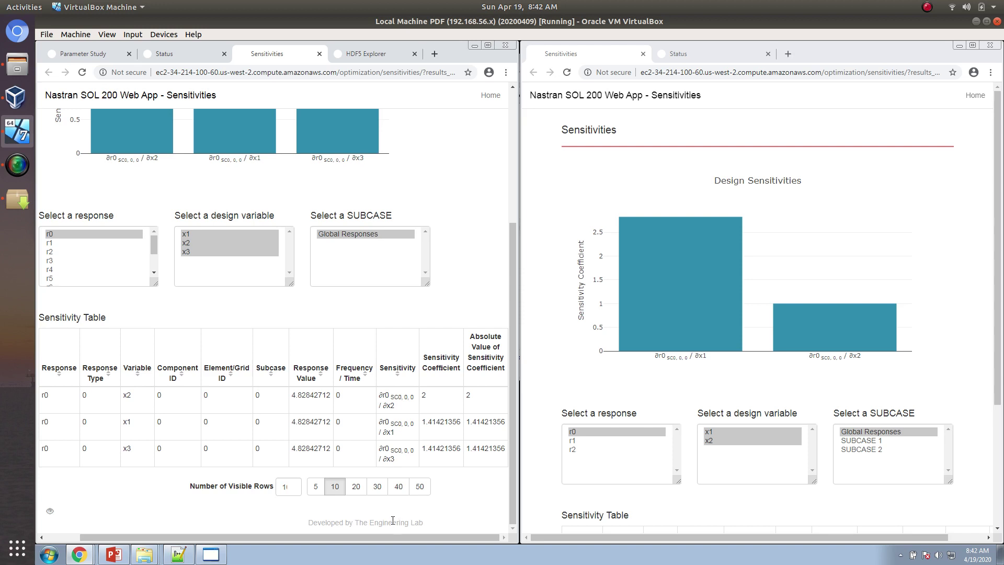
Open app_stdout.txt from the nastran_working_directory_sensitivity folder in Downloads with Notepad++.
{"action": "left_click_drag", "start_coordinate": [378, 534], "coordinate": [302, 540]}
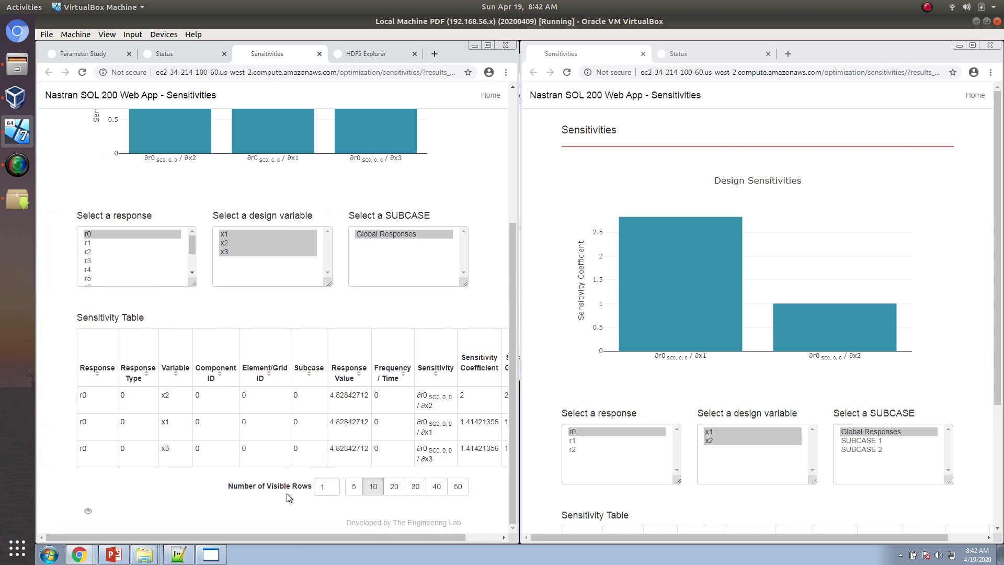
{"action": "key", "text": "Tab"}
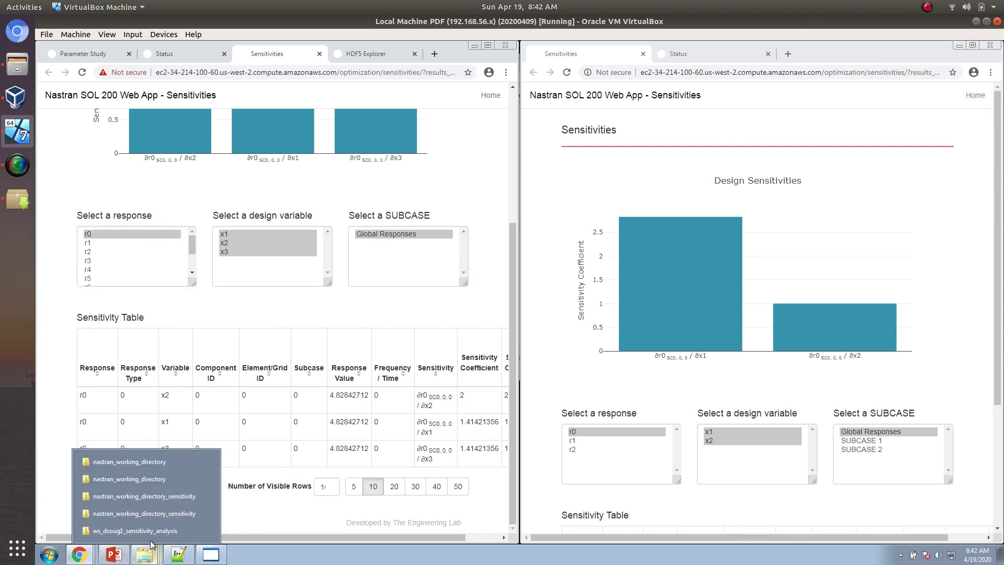
{"action": "left_click", "coordinate": [152, 531]}
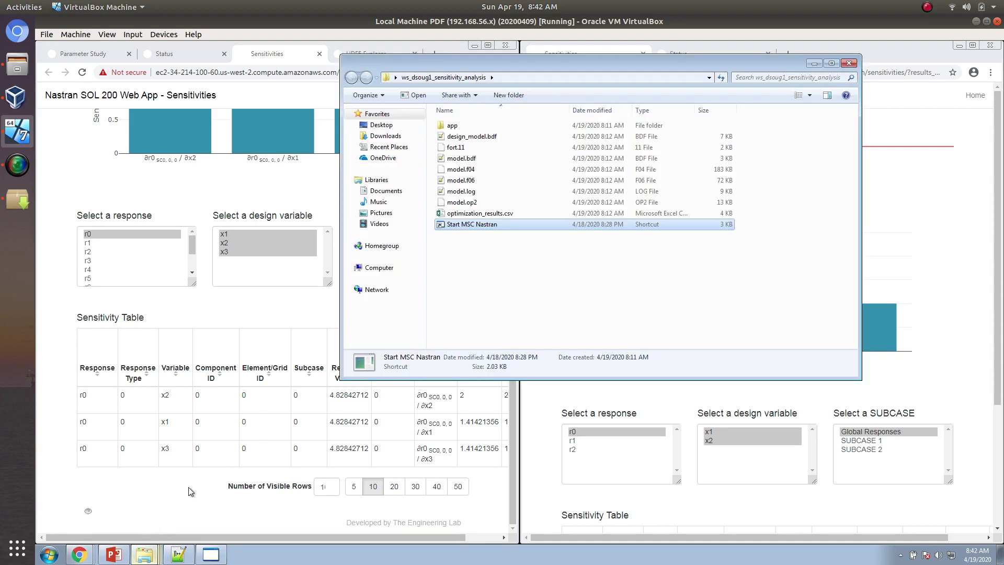
{"action": "left_click", "coordinate": [387, 136]}
{"action": "left_click", "coordinate": [480, 148]}
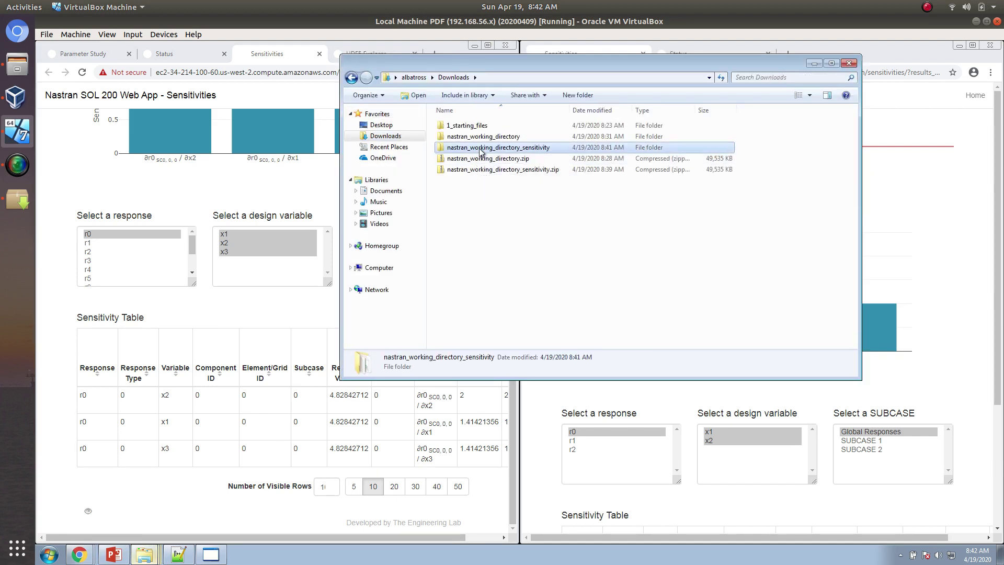
{"action": "double_click", "coordinate": [481, 149]}
{"action": "right_click", "coordinate": [472, 160]}
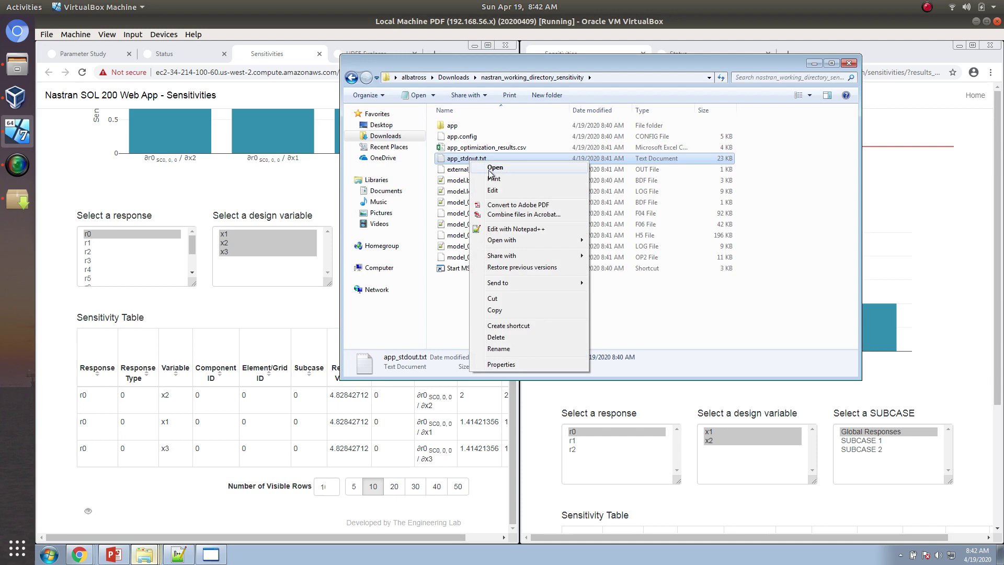
{"action": "left_click", "coordinate": [507, 229]}
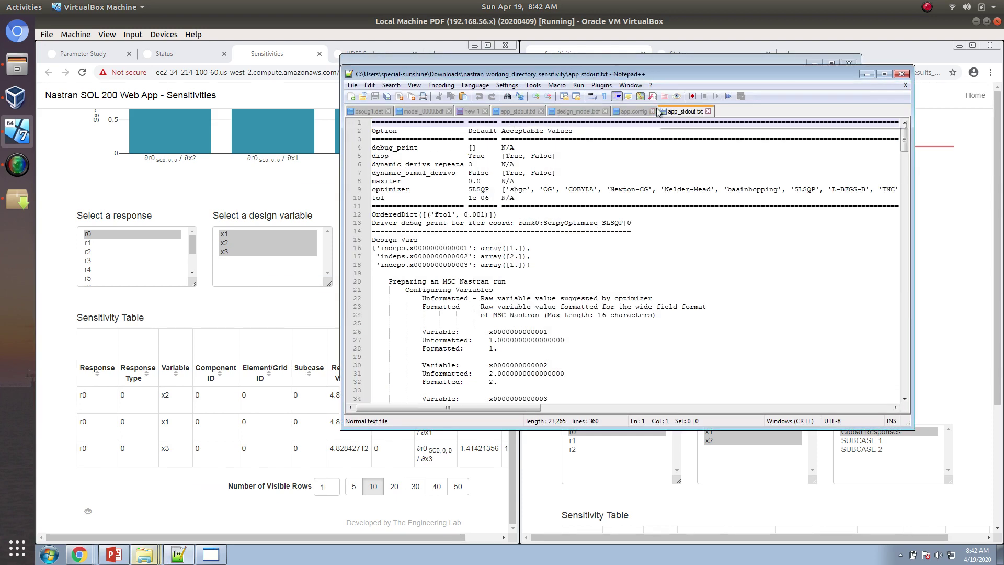
Close every document except app_stdout.txt, discarding the unsaved new 1 file, and maximize the Notepad++ window.
{"action": "right_click", "coordinate": [657, 113]}
{"action": "left_click", "coordinate": [675, 128]}
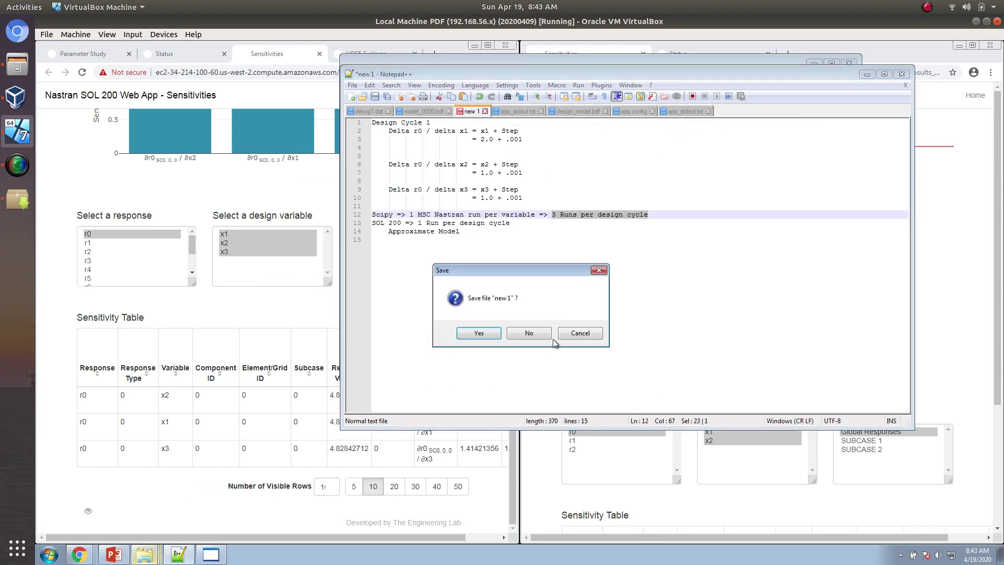
{"action": "left_click", "coordinate": [529, 333]}
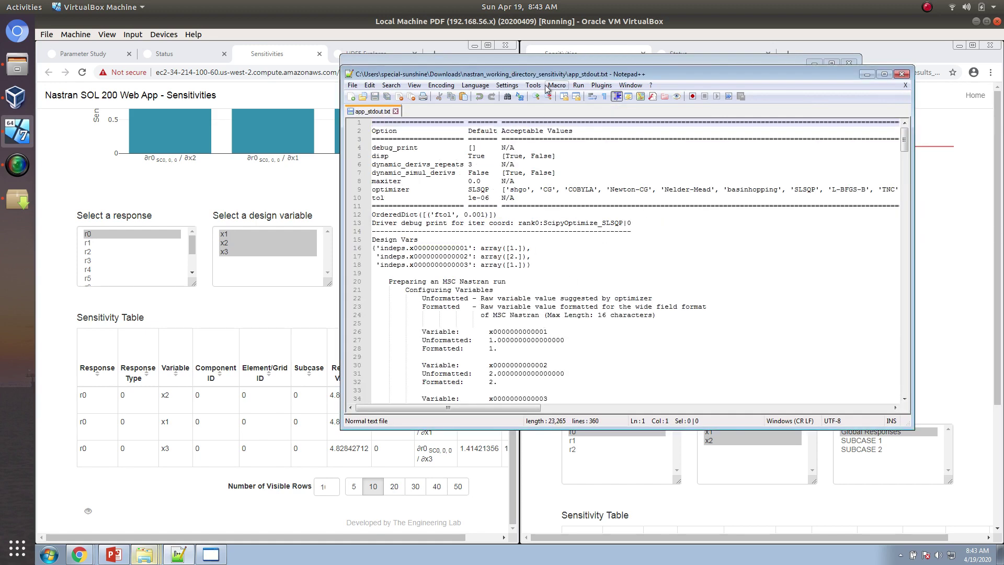
{"action": "double_click", "coordinate": [517, 76]}
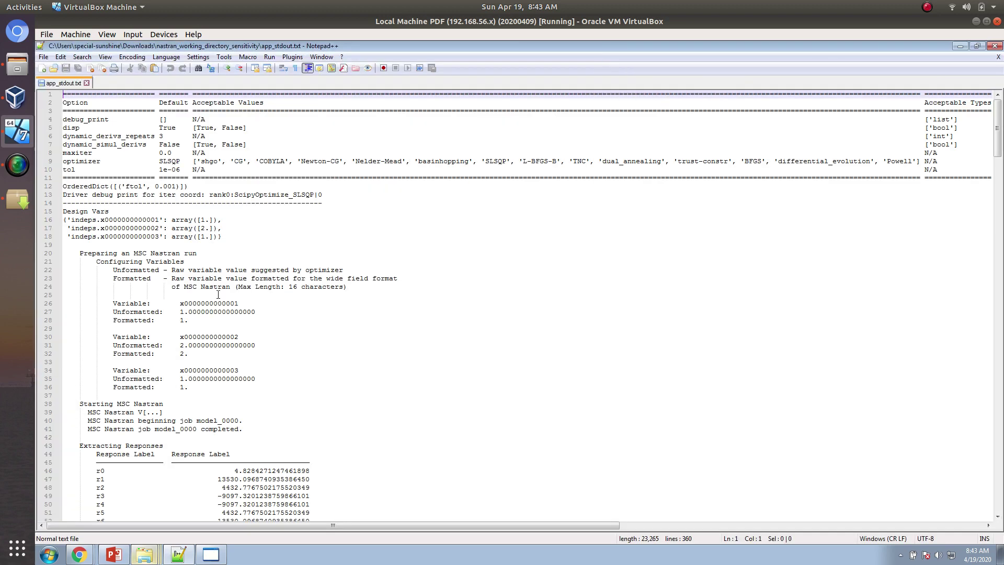
Examine the starting values of the three variables and the extracted responses r0 to r10 of the first MSC Nastran run.
{"action": "scroll", "coordinate": [131, 338], "scroll_direction": "down", "scroll_amount": 3}
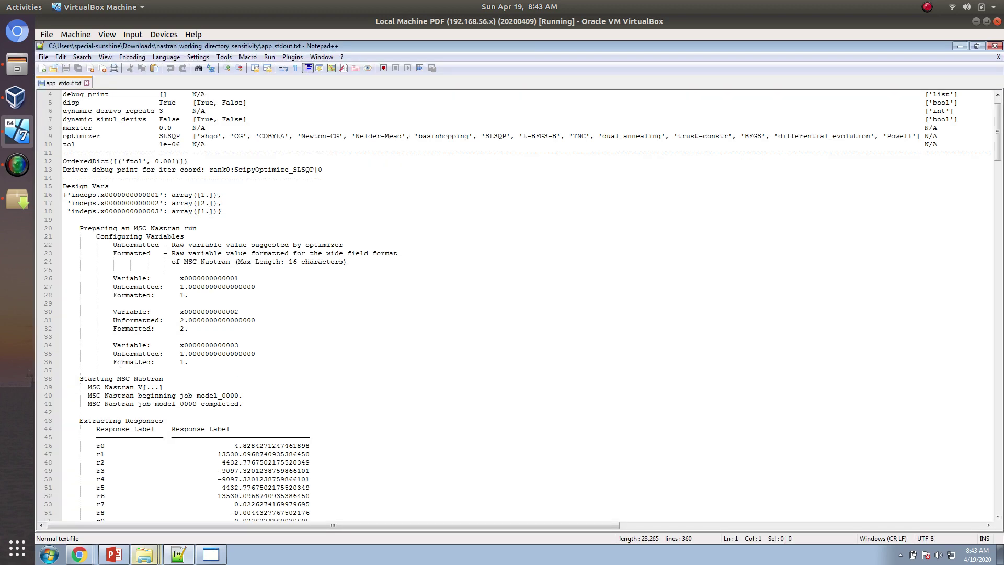
{"action": "triple_click", "coordinate": [181, 236]}
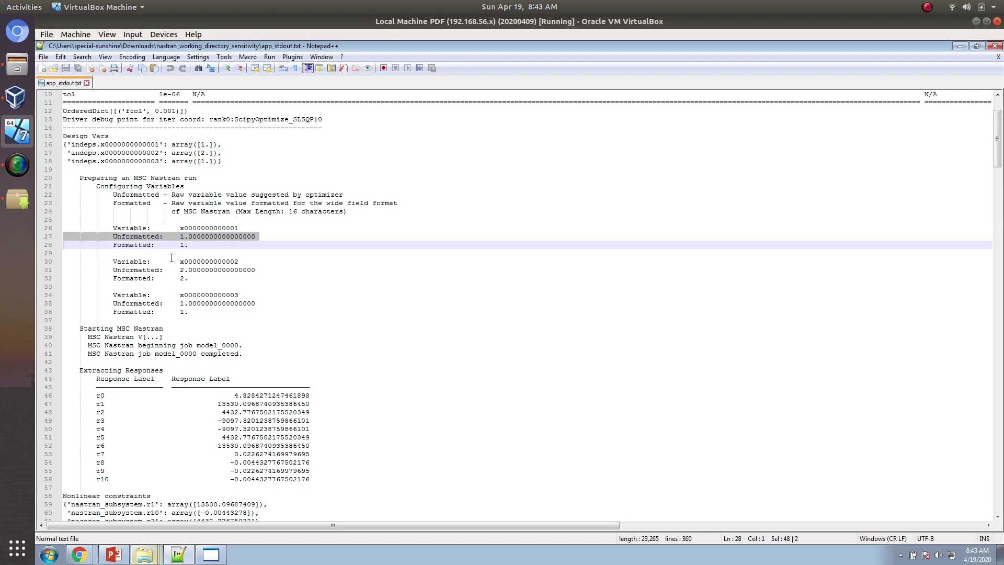
{"action": "left_click", "coordinate": [190, 251]}
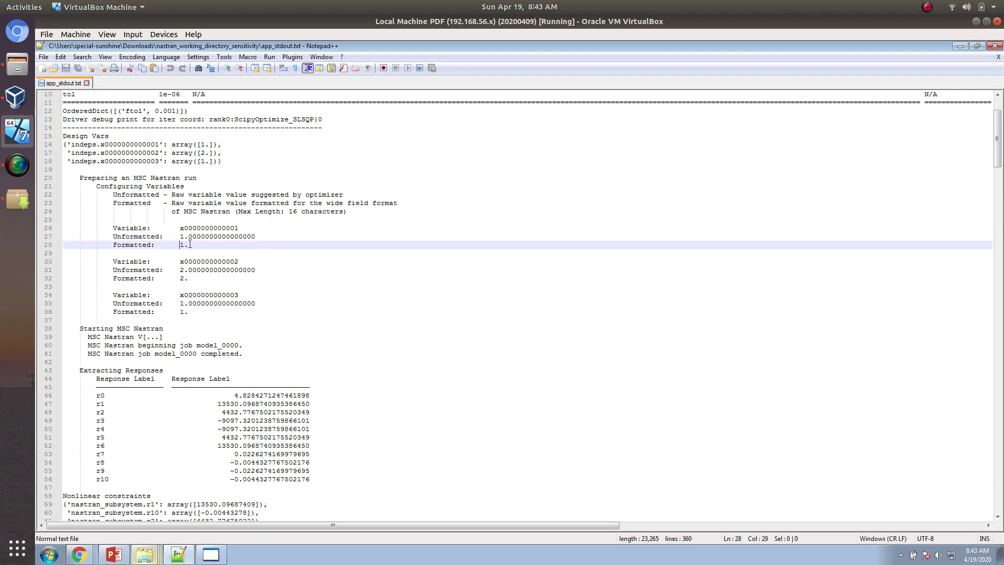
{"action": "double_click", "coordinate": [186, 276]}
{"action": "left_click", "coordinate": [184, 310]}
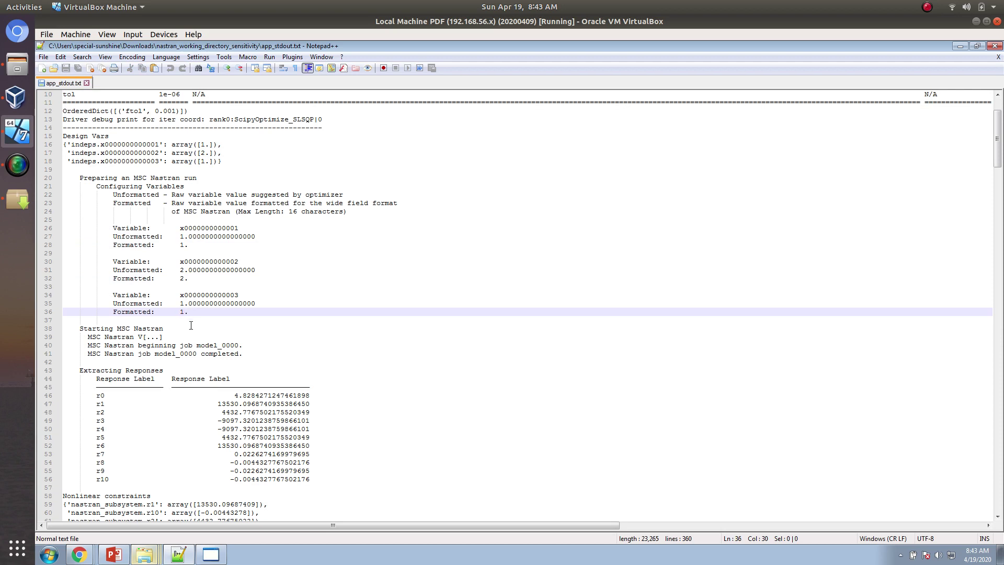
{"action": "scroll", "coordinate": [191, 326], "scroll_direction": "down", "scroll_amount": 3}
{"action": "left_click_drag", "start_coordinate": [356, 396], "coordinate": [55, 316]}
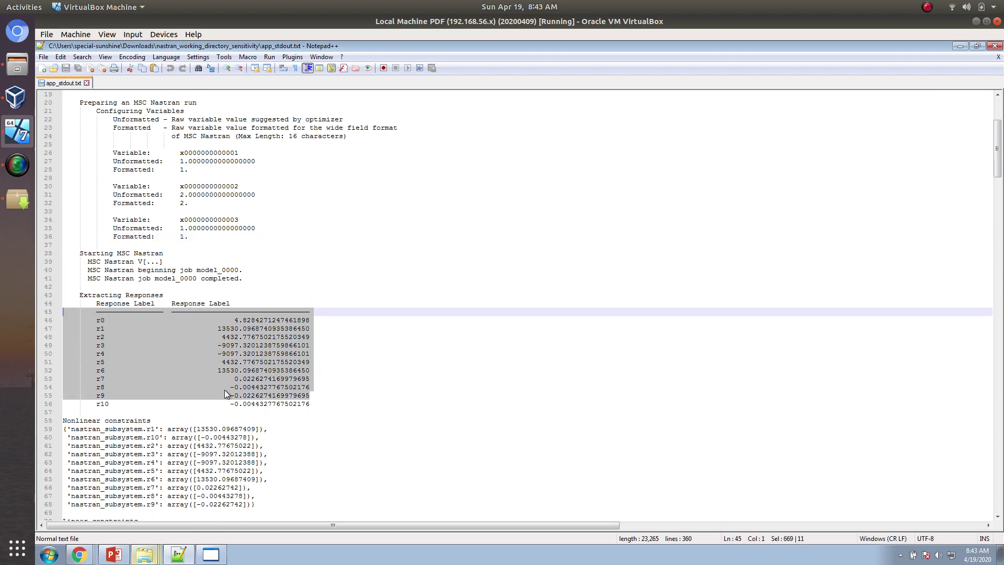
{"action": "scroll", "coordinate": [224, 390], "scroll_direction": "down", "scroll_amount": 2}
{"action": "mouse_move", "coordinate": [78, 556]}
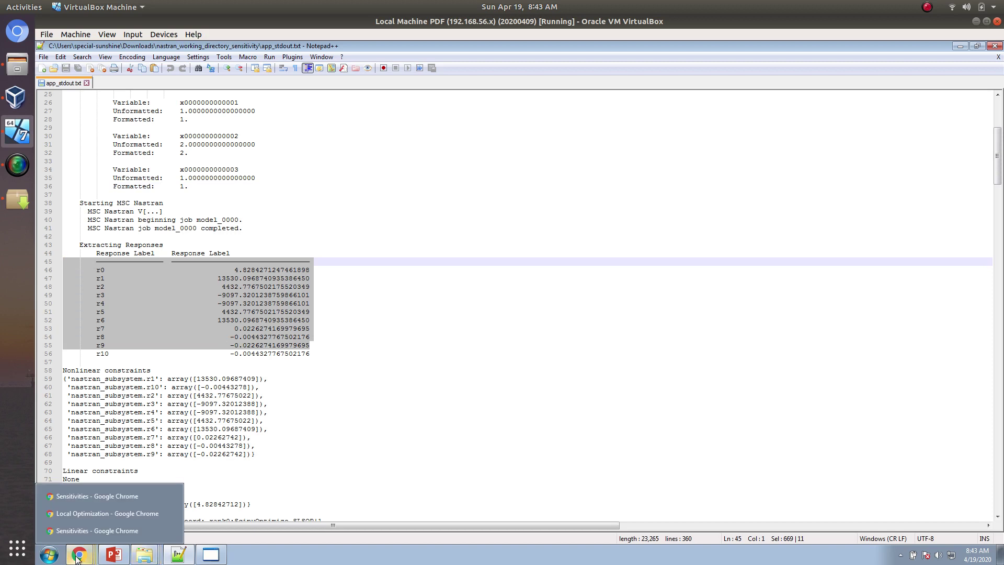
{"action": "left_click", "coordinate": [238, 429]}
{"action": "scroll", "coordinate": [201, 375], "scroll_direction": "down", "scroll_amount": 5}
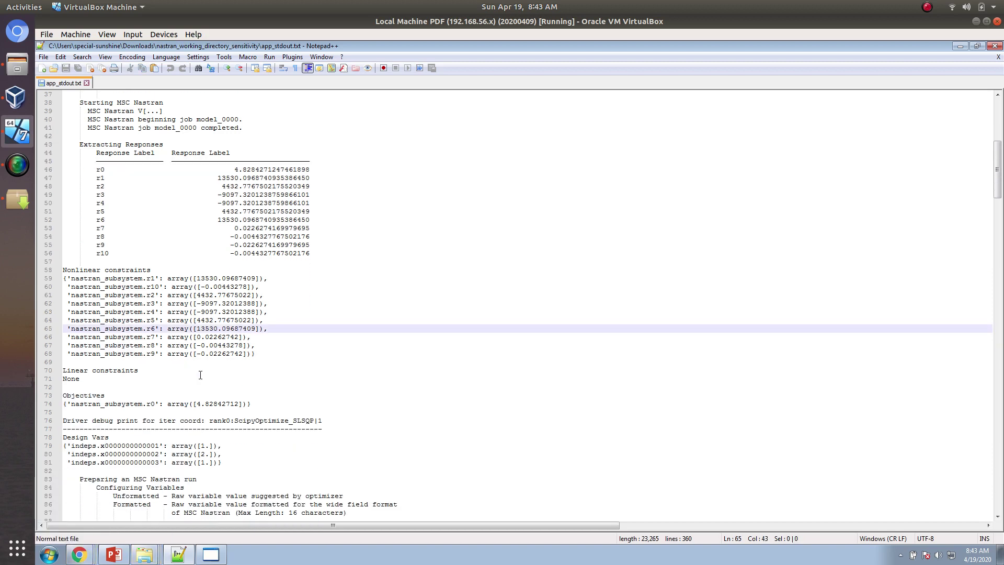
{"action": "scroll", "coordinate": [200, 375], "scroll_direction": "down", "scroll_amount": 2}
{"action": "scroll", "coordinate": [200, 376], "scroll_direction": "down", "scroll_amount": 9}
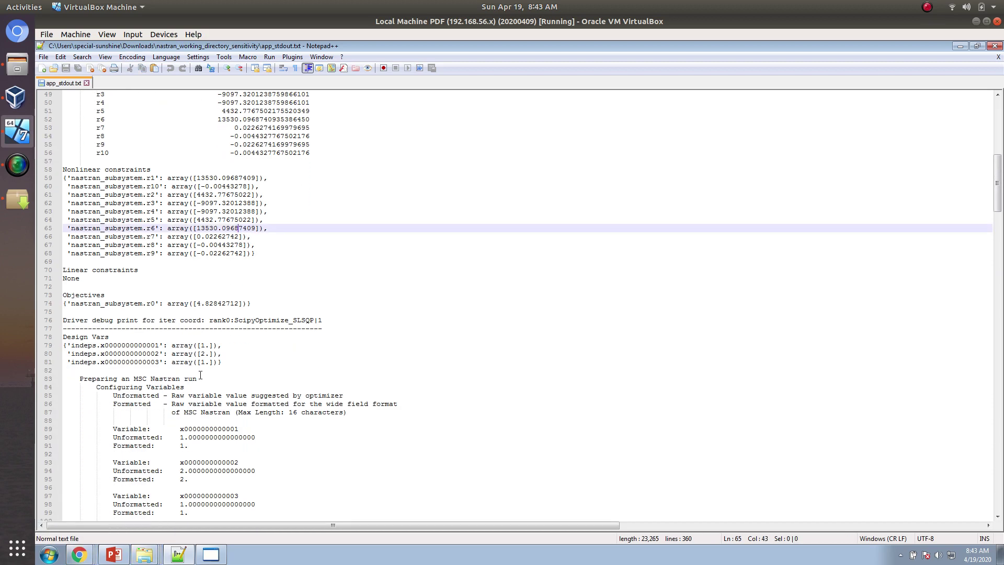
{"action": "scroll", "coordinate": [200, 365], "scroll_direction": "down", "scroll_amount": 2}
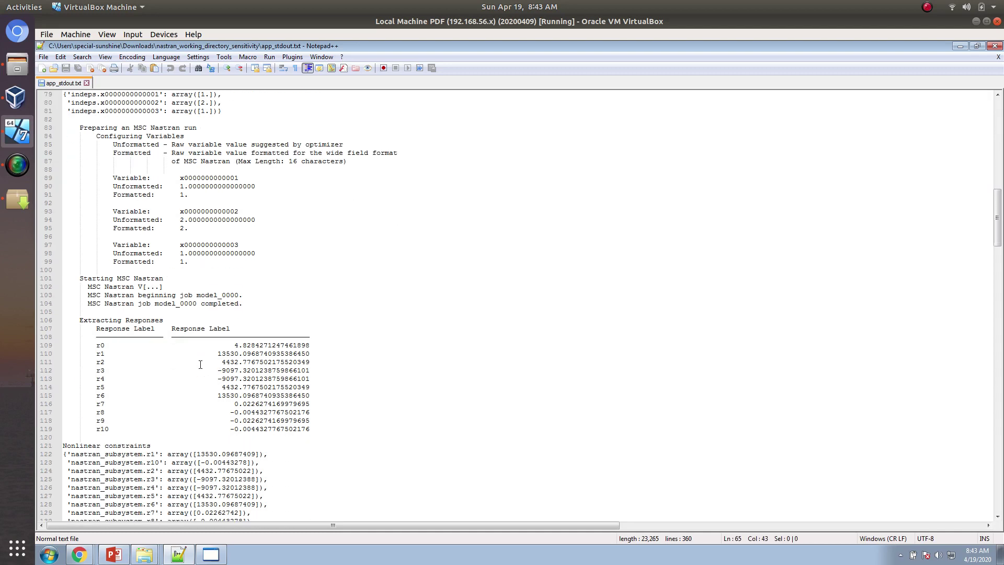
{"action": "scroll", "coordinate": [173, 299], "scroll_direction": "down", "scroll_amount": 13}
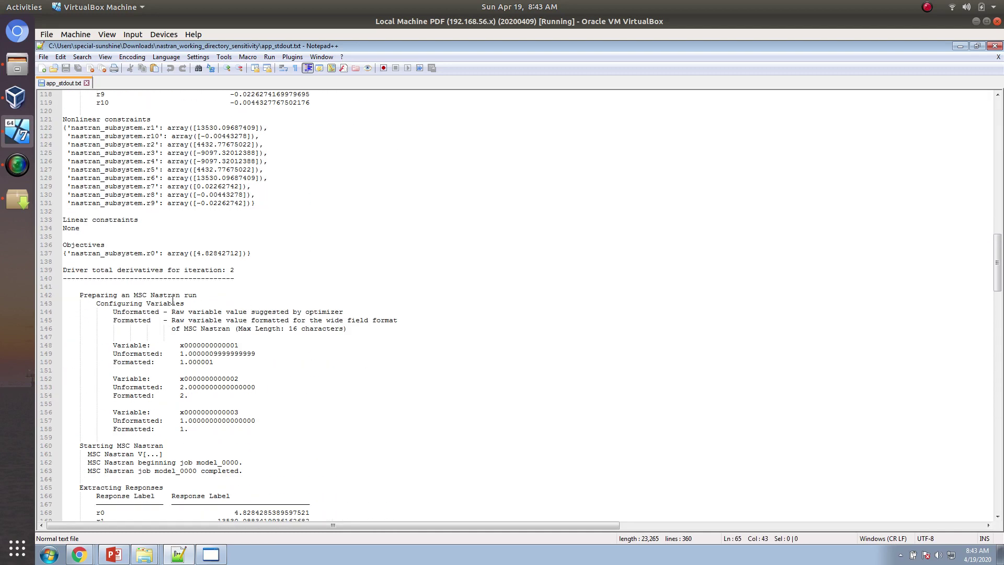
{"action": "scroll", "coordinate": [188, 362], "scroll_direction": "down", "scroll_amount": 3}
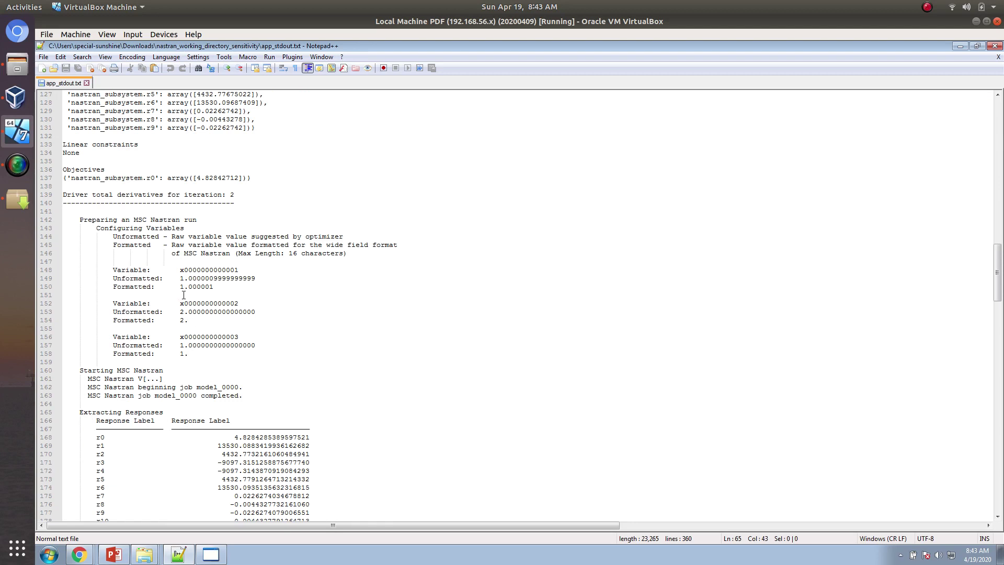
{"action": "left_click_drag", "start_coordinate": [179, 287], "coordinate": [224, 288]}
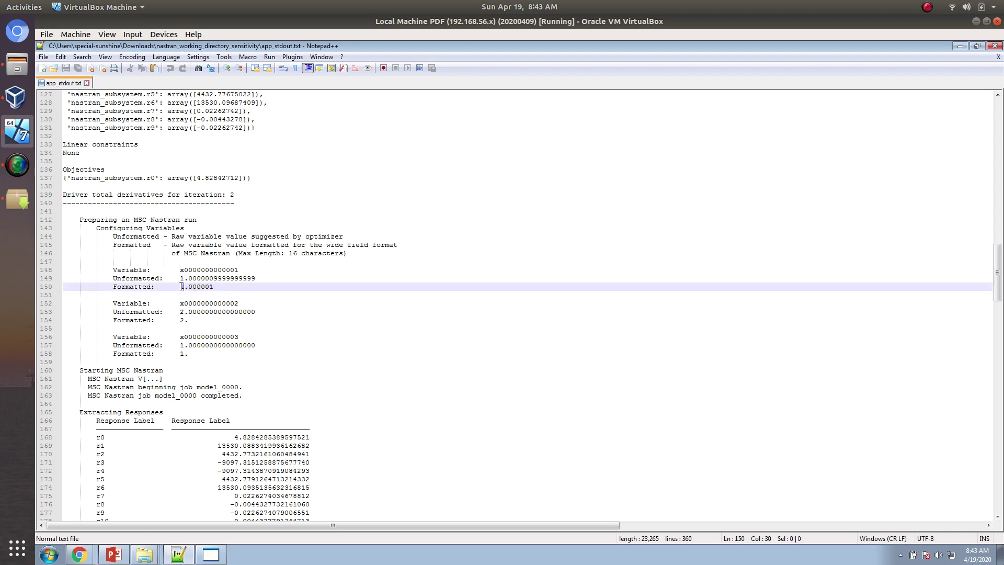
{"action": "left_click_drag", "start_coordinate": [181, 286], "coordinate": [214, 287]}
{"action": "left_click_drag", "start_coordinate": [197, 317], "coordinate": [74, 318]}
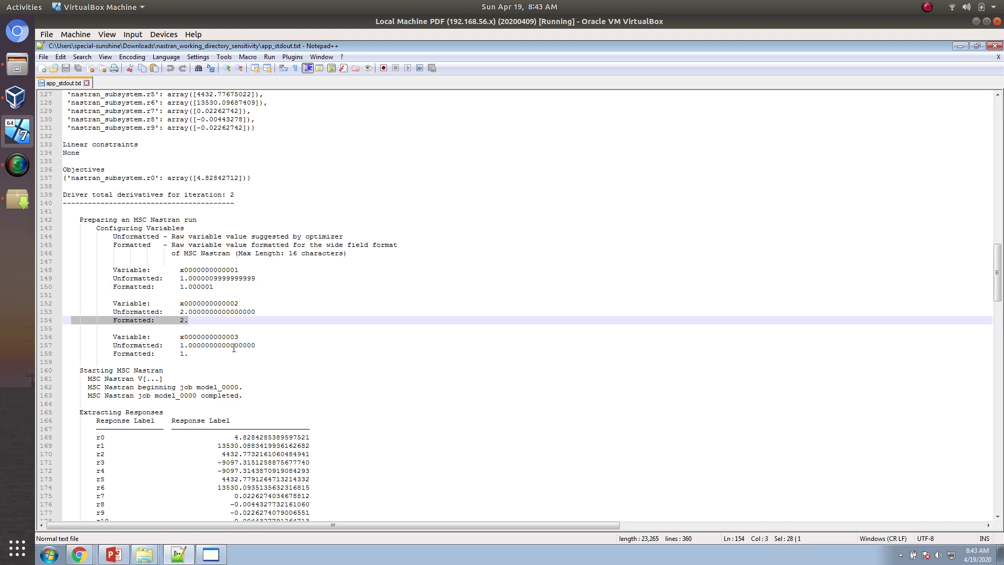
{"action": "left_click_drag", "start_coordinate": [233, 352], "coordinate": [79, 353]}
{"action": "scroll", "coordinate": [197, 353], "scroll_direction": "down", "scroll_amount": 1}
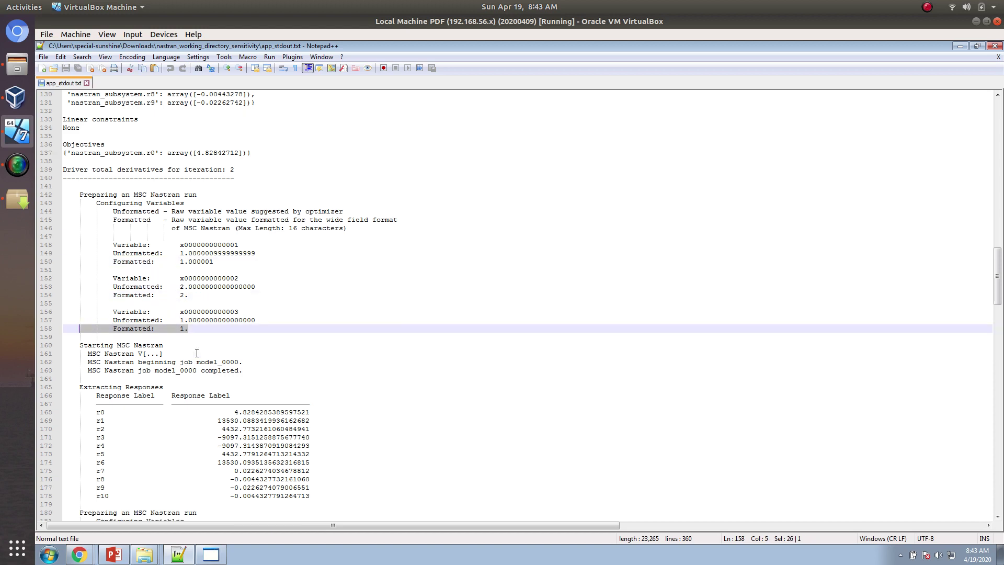
{"action": "scroll", "coordinate": [196, 353], "scroll_direction": "down", "scroll_amount": 3}
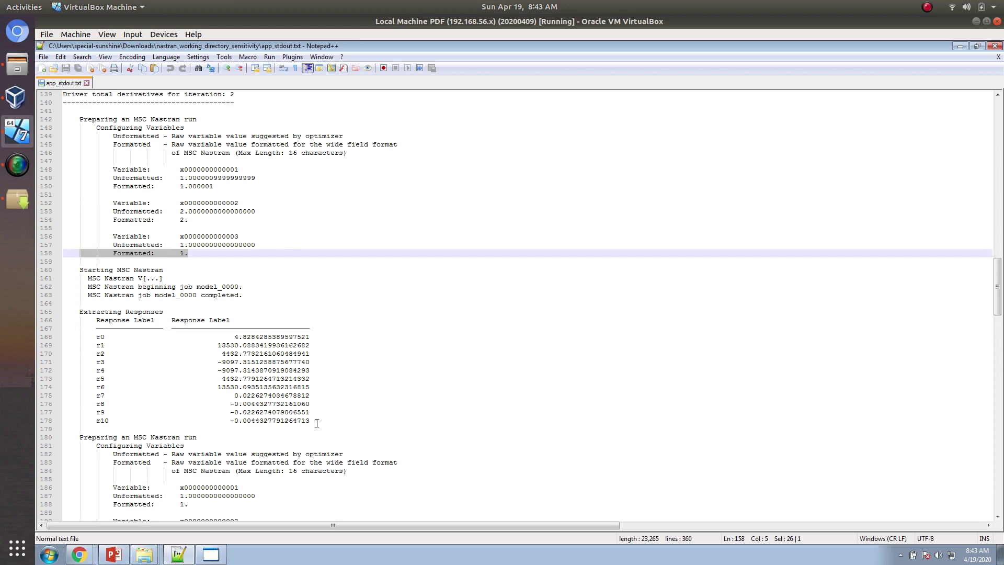
{"action": "left_click_drag", "start_coordinate": [316, 423], "coordinate": [33, 339]}
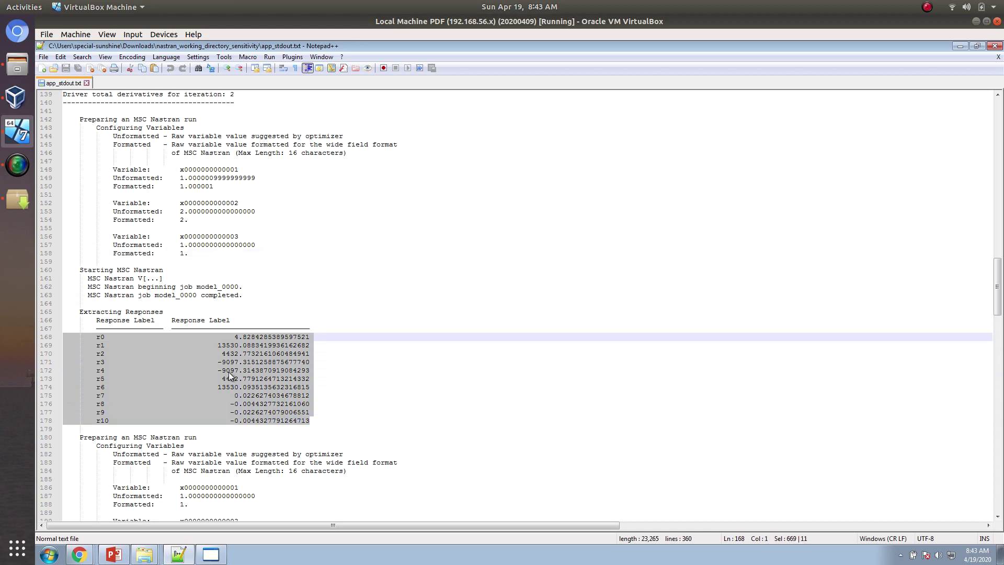
{"action": "left_click_drag", "start_coordinate": [212, 161], "coordinate": [215, 171]}
{"action": "scroll", "coordinate": [219, 323], "scroll_direction": "down", "scroll_amount": 10}
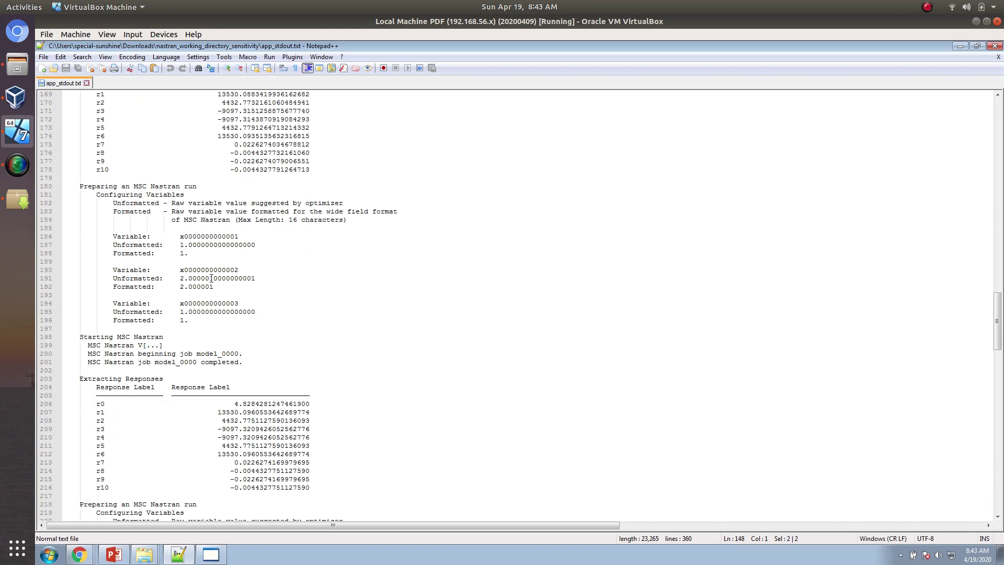
{"action": "left_click_drag", "start_coordinate": [213, 286], "coordinate": [61, 271]}
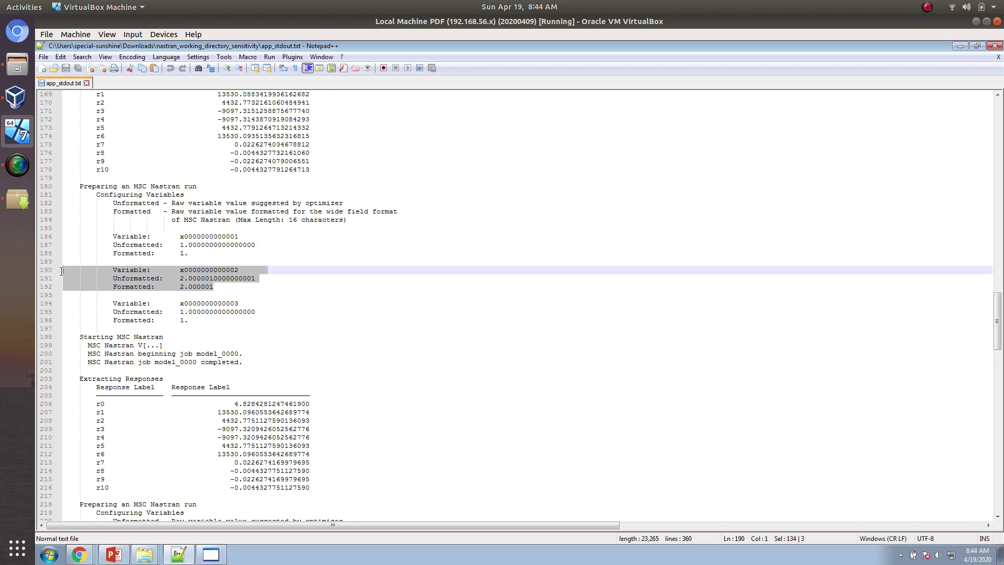
{"action": "triple_click", "coordinate": [186, 281]}
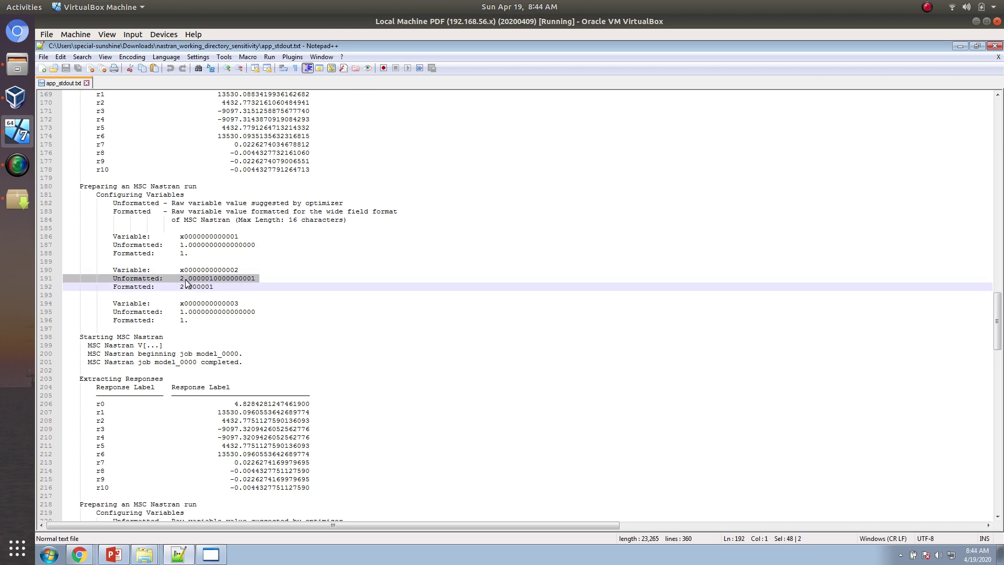
{"action": "left_click", "coordinate": [196, 286]}
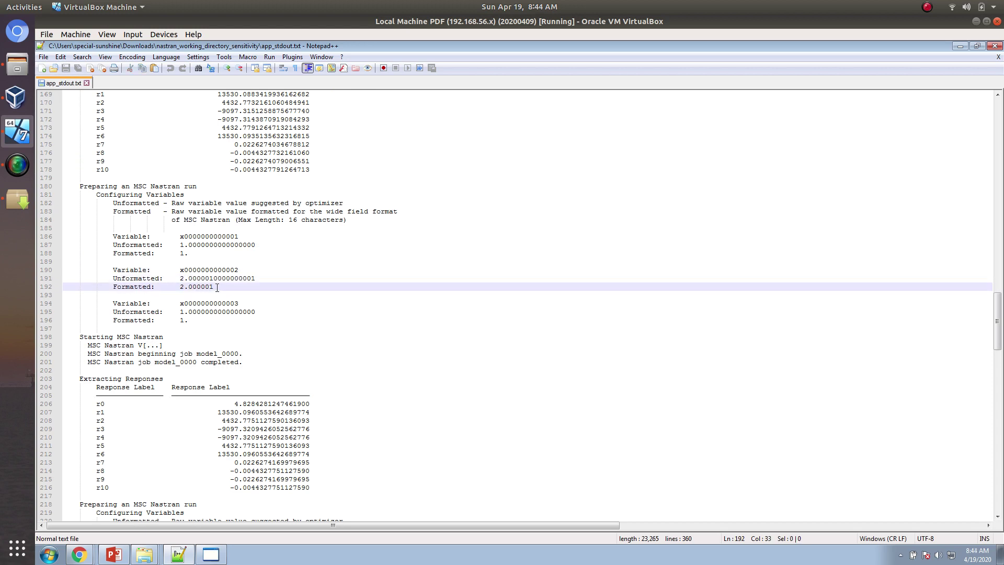
{"action": "left_click_drag", "start_coordinate": [217, 287], "coordinate": [191, 288]}
{"action": "scroll", "coordinate": [198, 293], "scroll_direction": "down", "scroll_amount": 3}
{"action": "left_click_drag", "start_coordinate": [315, 412], "coordinate": [93, 329]}
{"action": "scroll", "coordinate": [115, 345], "scroll_direction": "down", "scroll_amount": 15}
{"action": "scroll", "coordinate": [115, 345], "scroll_direction": "down", "scroll_amount": 3}
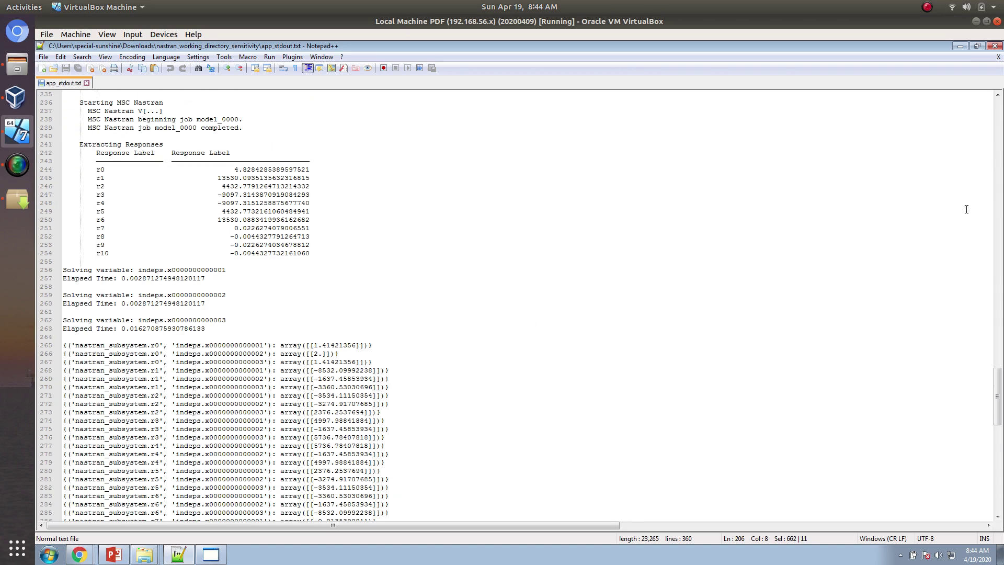
Return to the side-by-side Sensitivities pages and include all responses r0 to r10 in the three-variable run's chart and Sensitivity Table.
{"action": "left_click", "coordinate": [960, 46]}
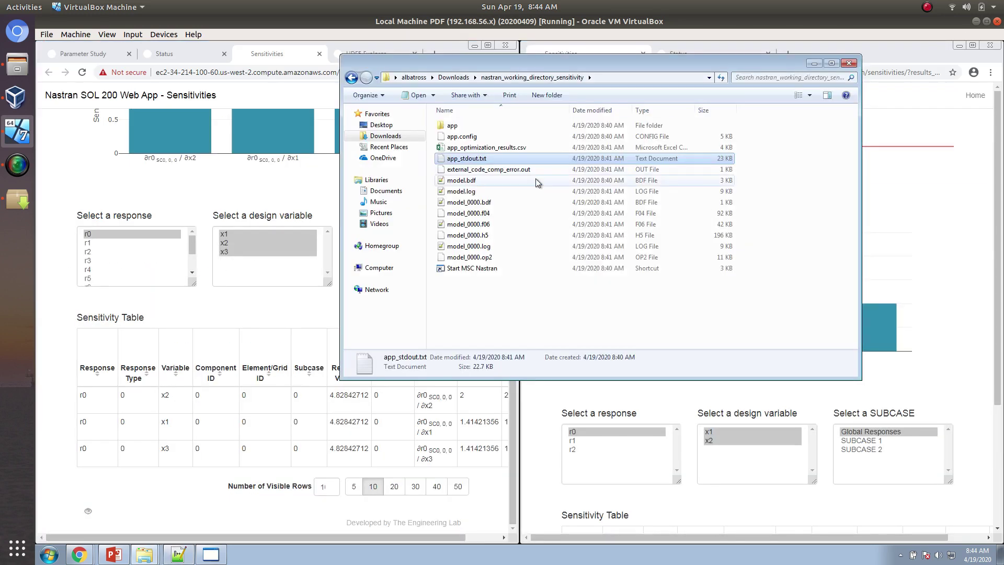
{"action": "left_click", "coordinate": [835, 48]}
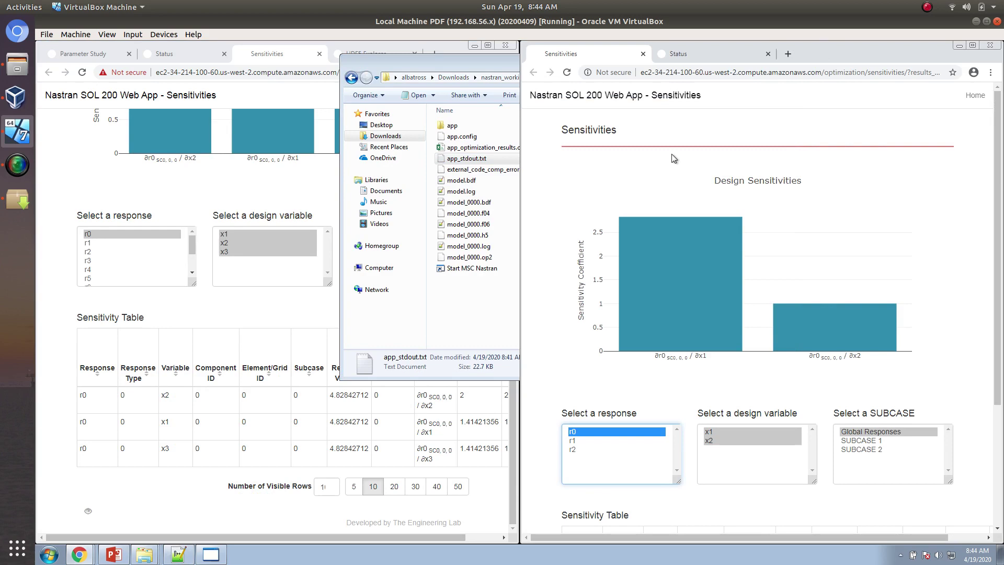
{"action": "left_click", "coordinate": [272, 332]}
{"action": "left_click", "coordinate": [149, 235]}
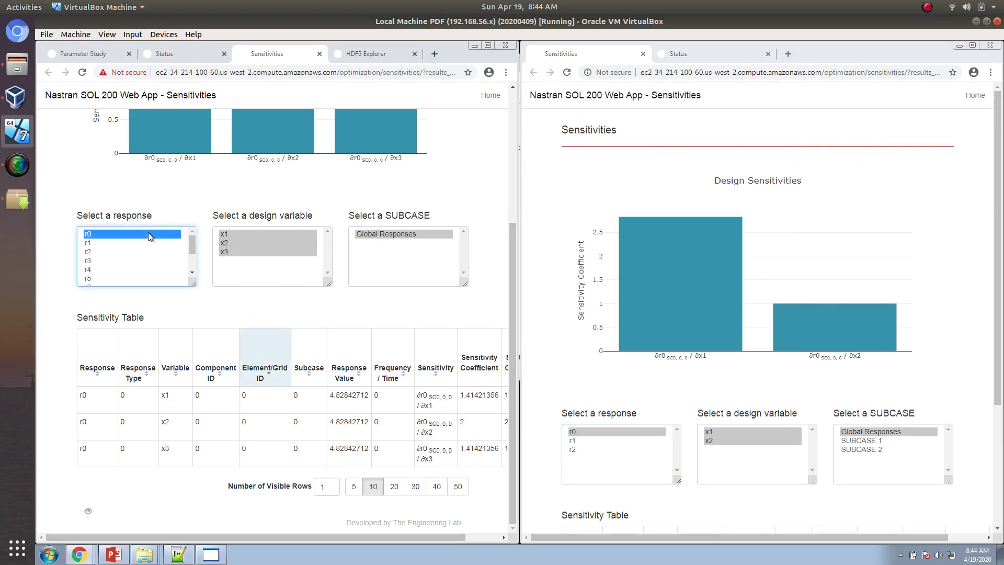
{"action": "left_click_drag", "start_coordinate": [149, 234], "coordinate": [197, 344]}
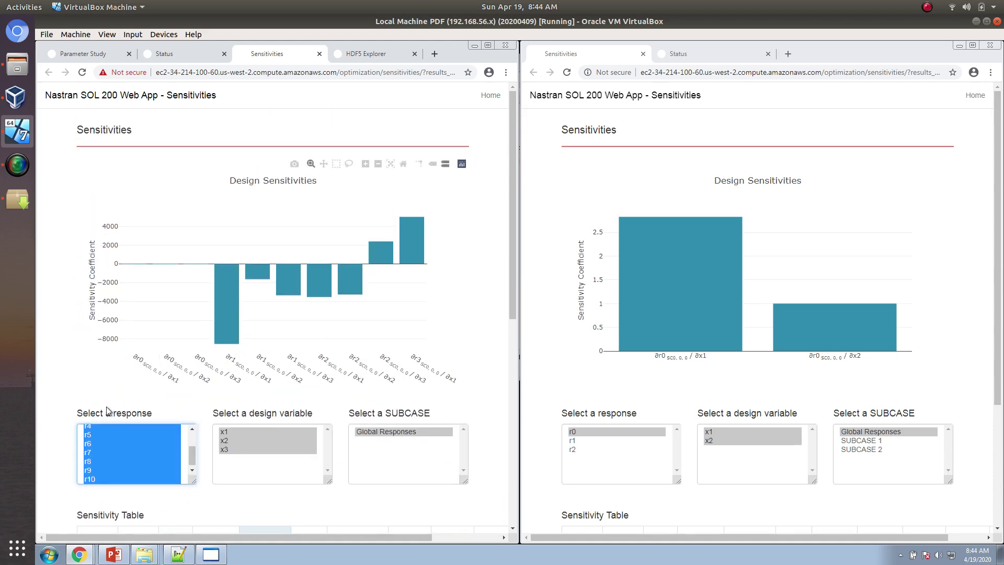
{"action": "scroll", "coordinate": [107, 410], "scroll_direction": "down", "scroll_amount": 4}
{"action": "scroll", "coordinate": [179, 382], "scroll_direction": "down", "scroll_amount": 4}
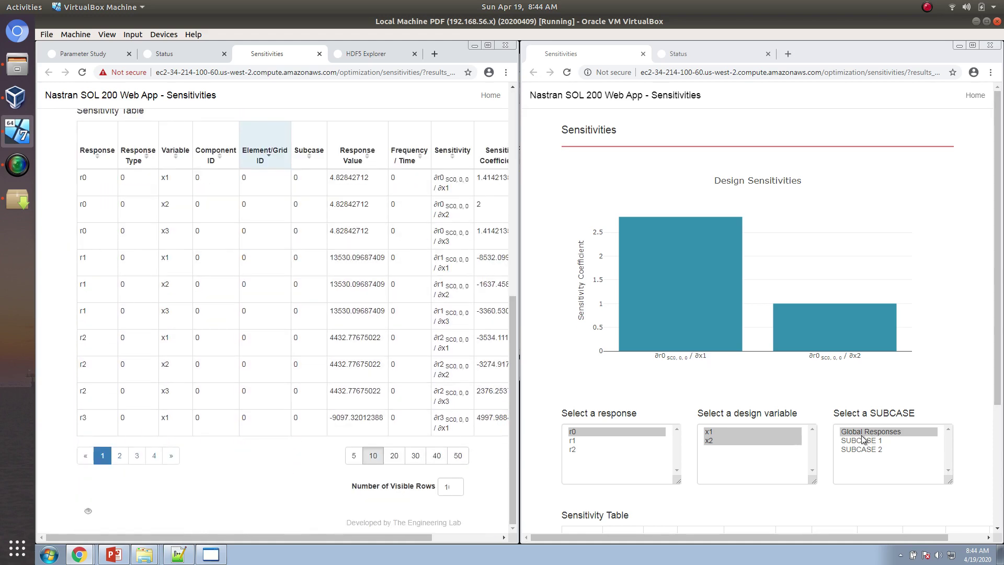
Include responses r0 to r2 across both subcases in the two-variable SOL 200 run's sensitivity chart and Sensitivity Table.
{"action": "scroll", "coordinate": [863, 439], "scroll_direction": "down", "scroll_amount": 3}
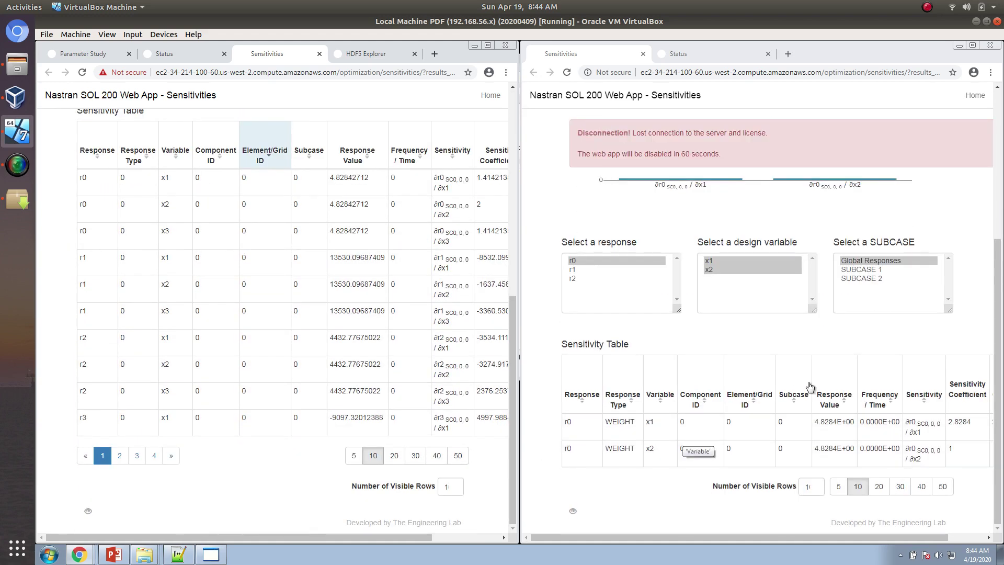
{"action": "scroll", "coordinate": [236, 329], "scroll_direction": "up", "scroll_amount": 7}
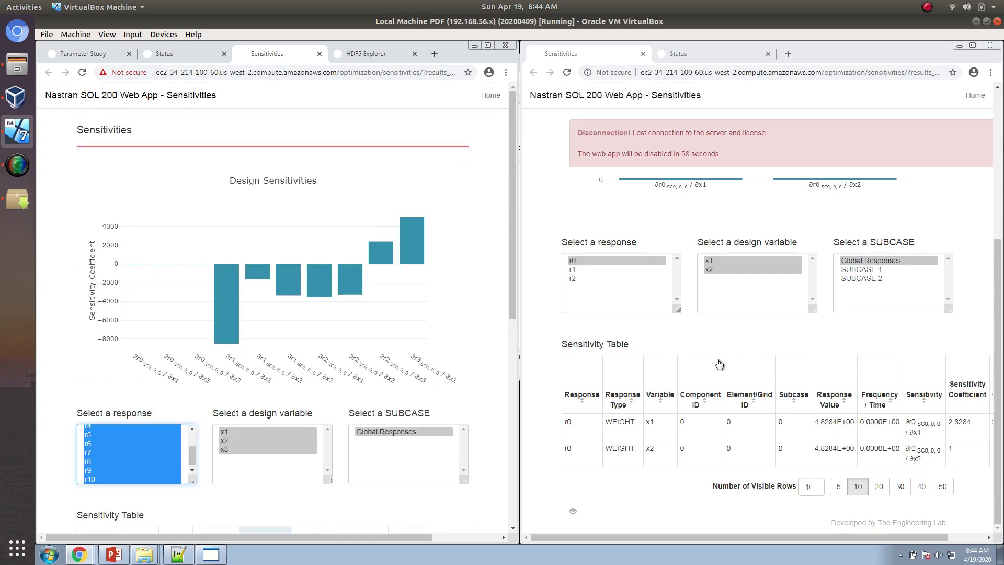
{"action": "left_click_drag", "start_coordinate": [649, 259], "coordinate": [646, 290]}
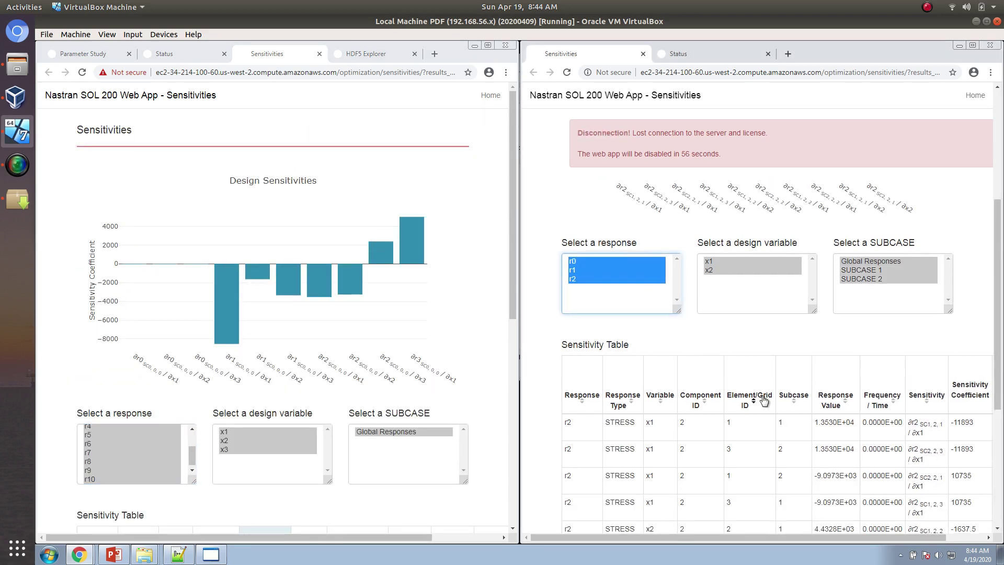
{"action": "scroll", "coordinate": [763, 400], "scroll_direction": "up", "scroll_amount": 4}
{"action": "scroll", "coordinate": [449, 413], "scroll_direction": "down", "scroll_amount": 4}
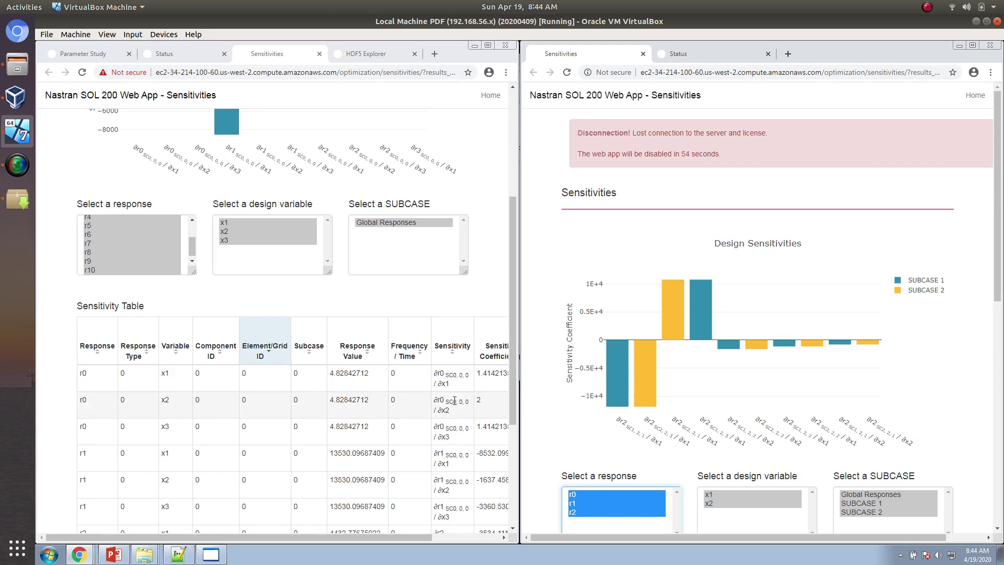
Sort the three-variable run's Sensitivity Table by Absolute Value of Sensitivity Coefficient and bring its chart back into view.
{"action": "left_click_drag", "start_coordinate": [354, 537], "coordinate": [469, 530]}
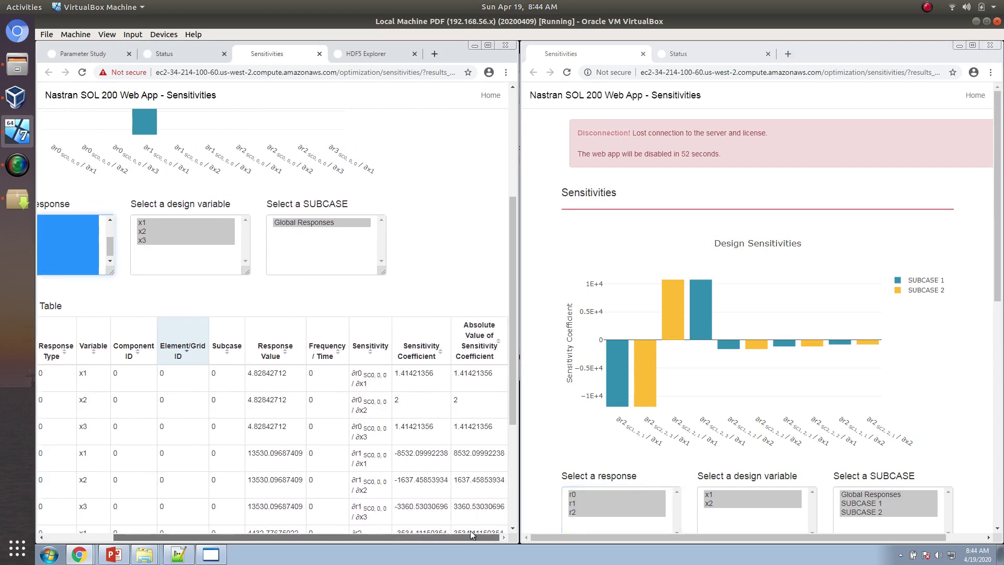
{"action": "left_click", "coordinate": [489, 342]}
{"action": "scroll", "coordinate": [382, 348], "scroll_direction": "up", "scroll_amount": 3}
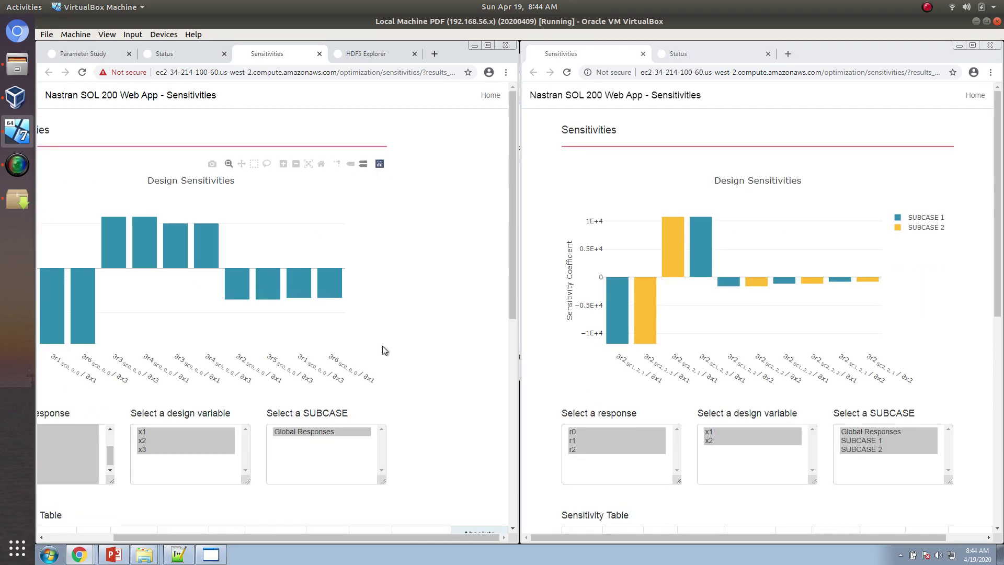
{"action": "left_click_drag", "start_coordinate": [377, 534], "coordinate": [311, 535]}
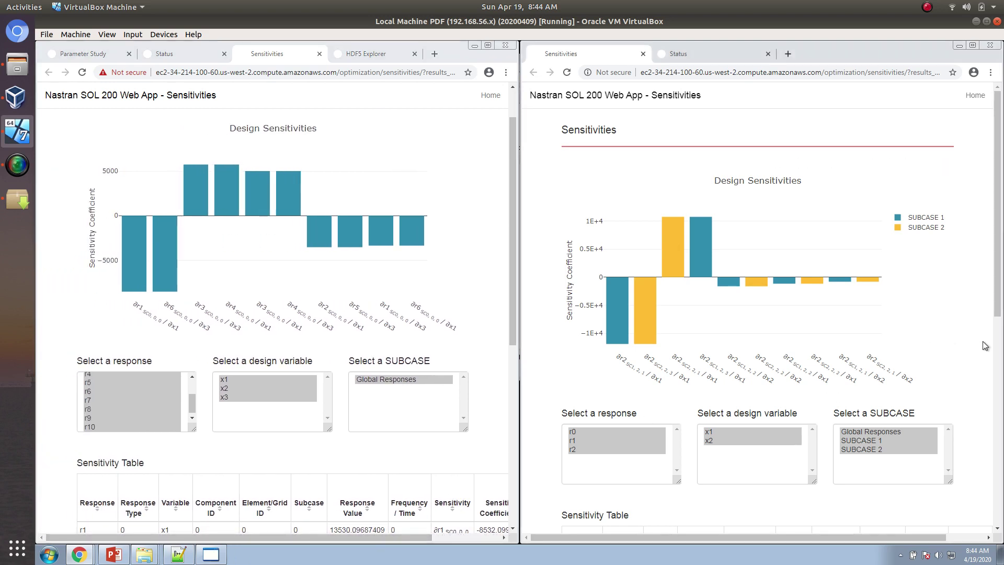
{"action": "scroll", "coordinate": [336, 389], "scroll_direction": "up", "scroll_amount": 1}
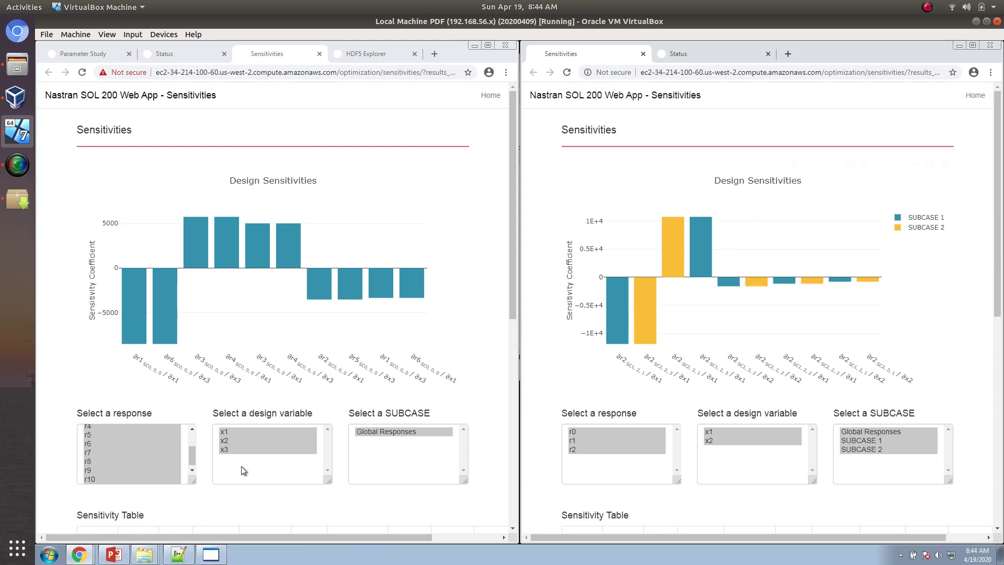
Limit both Sensitivities charts to response r0 and compare the coefficients of each design variable between the two runs.
{"action": "scroll", "coordinate": [155, 463], "scroll_direction": "up", "scroll_amount": 2}
{"action": "left_click", "coordinate": [132, 432]}
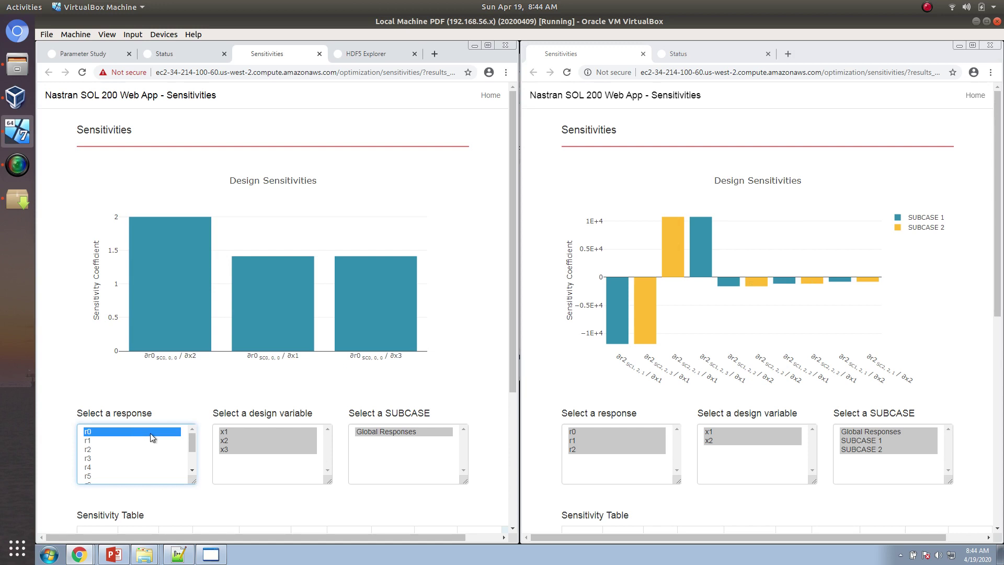
{"action": "left_click", "coordinate": [631, 434]}
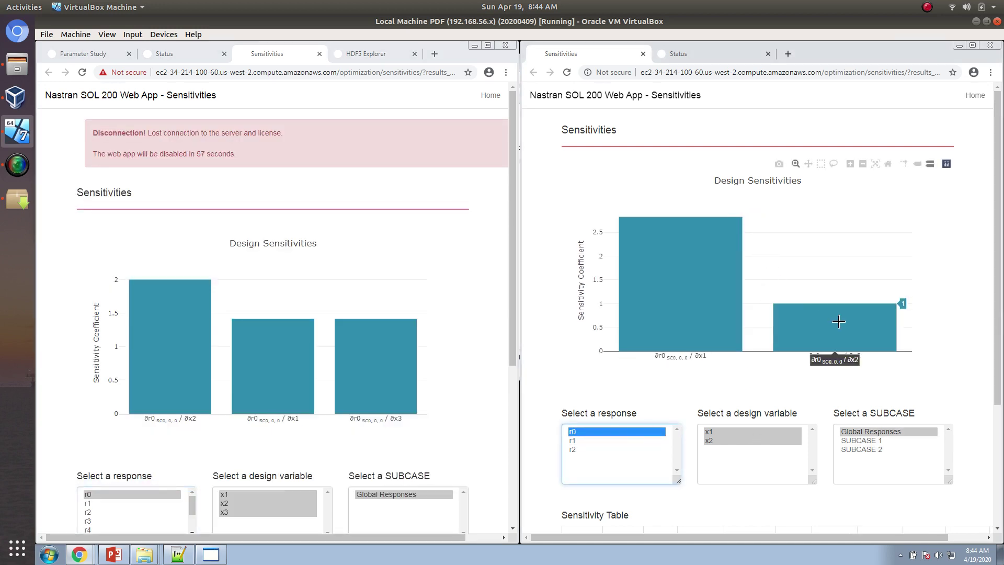
{"action": "mouse_move", "coordinate": [748, 225]}
{"action": "mouse_move", "coordinate": [150, 327]}
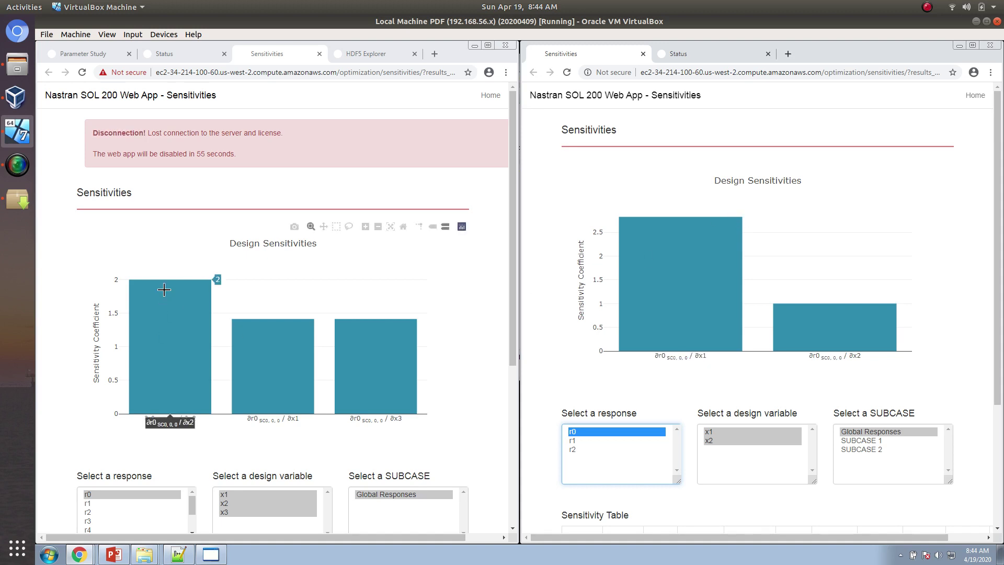
{"action": "mouse_move", "coordinate": [755, 269]}
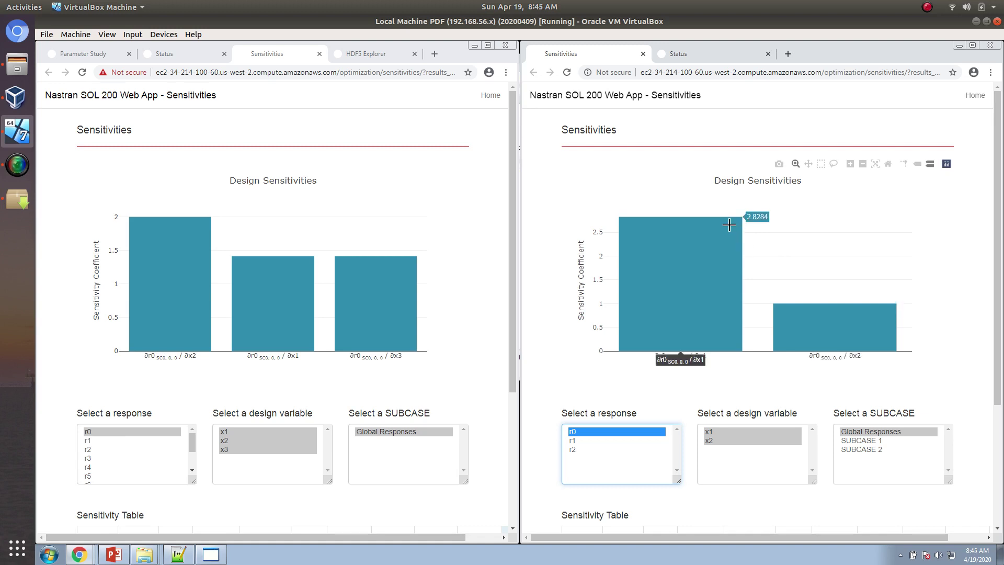
{"action": "mouse_move", "coordinate": [179, 230]}
{"action": "mouse_move", "coordinate": [248, 270]}
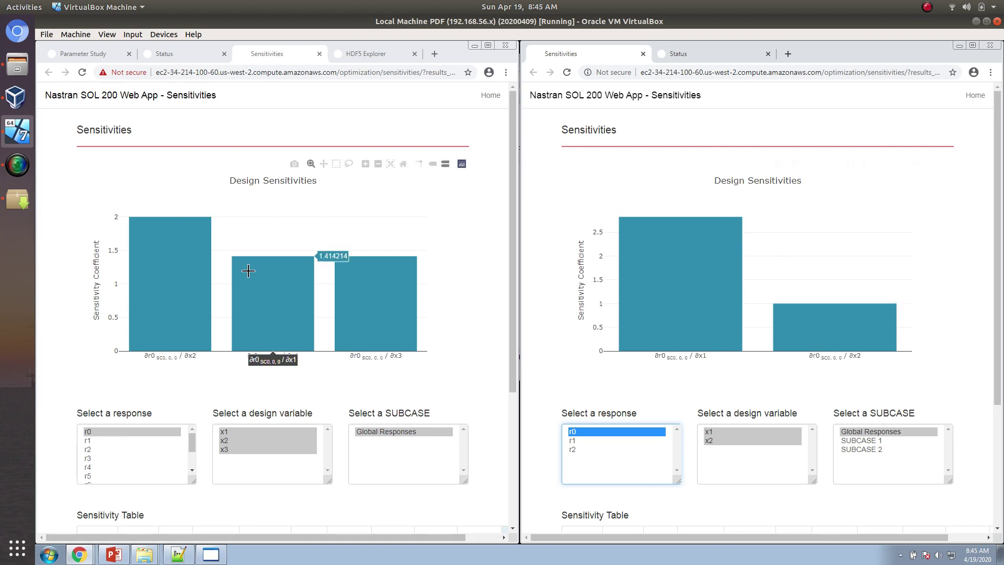
{"action": "mouse_move", "coordinate": [341, 267]}
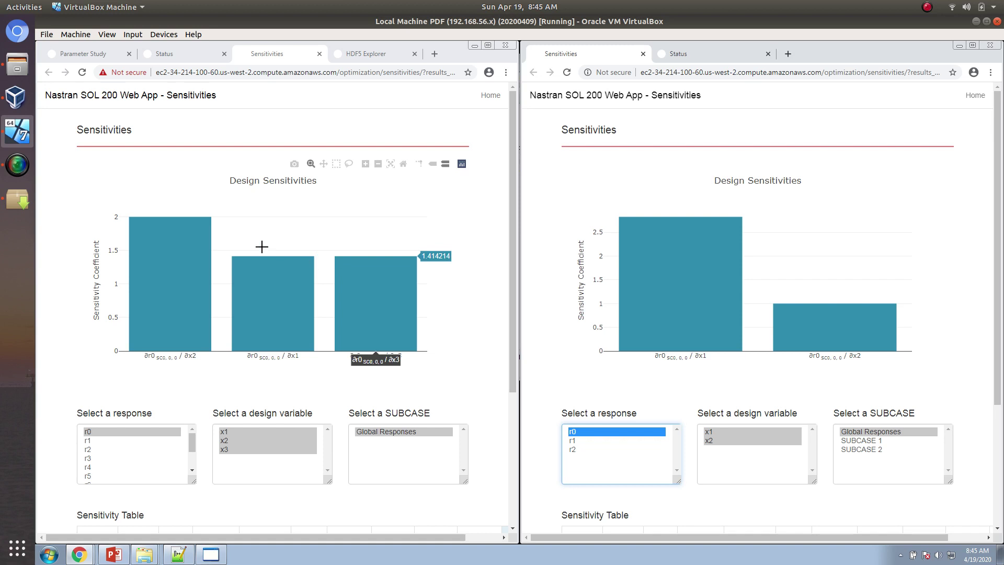
{"action": "mouse_move", "coordinate": [687, 284]}
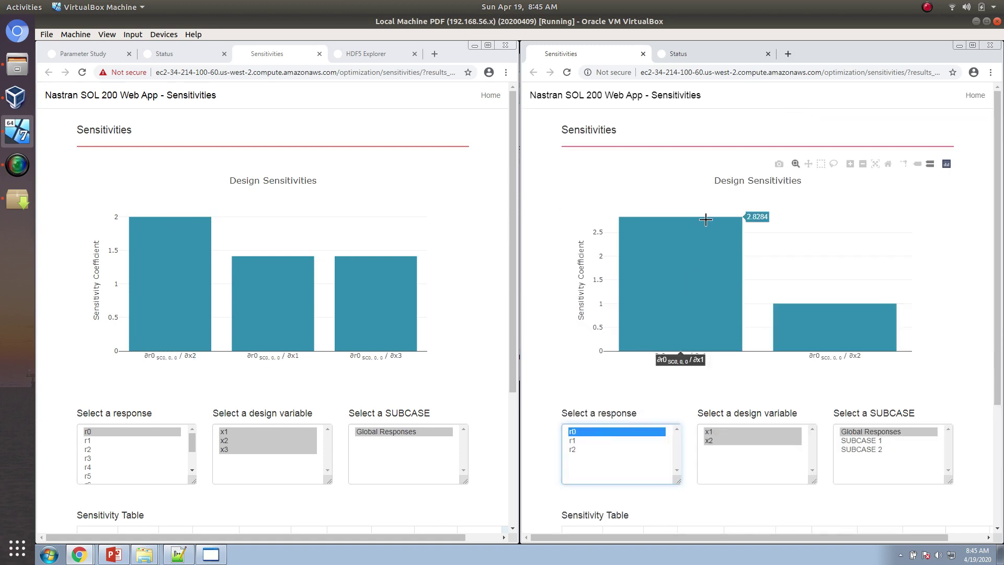
View the SOL 200 run's Status page, then switch to PowerPoint and show the SciPy Optimizer slide of scipy_optimizer.pptx.
{"action": "left_click", "coordinate": [678, 54]}
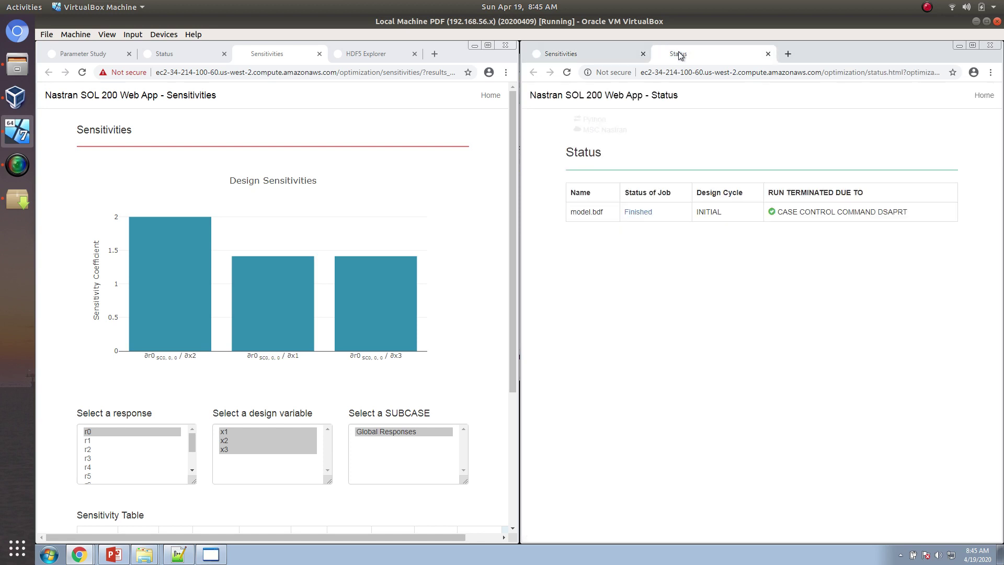
{"action": "left_click", "coordinate": [113, 554]}
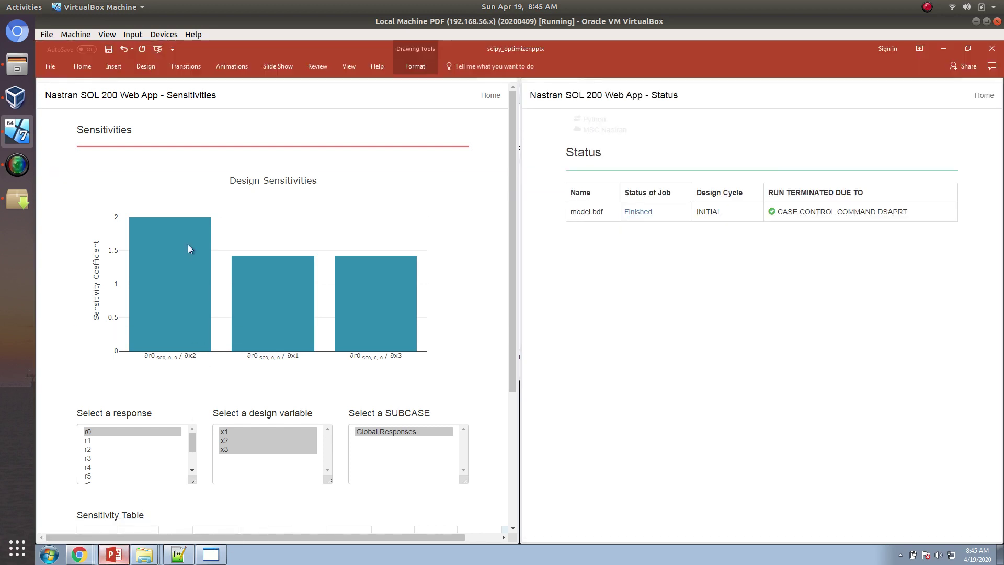
{"action": "left_click", "coordinate": [135, 161]}
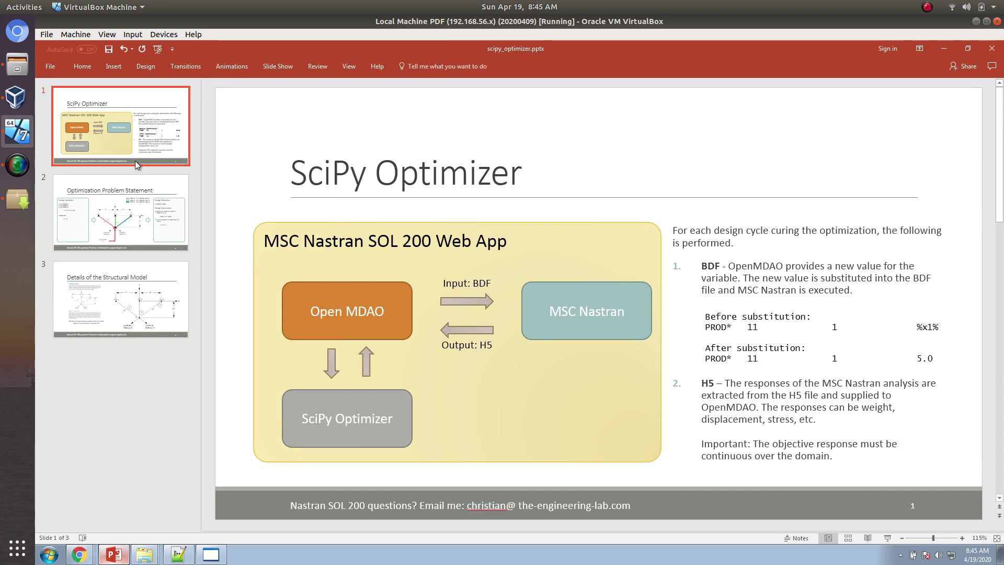
{"action": "mouse_move", "coordinate": [72, 552]}
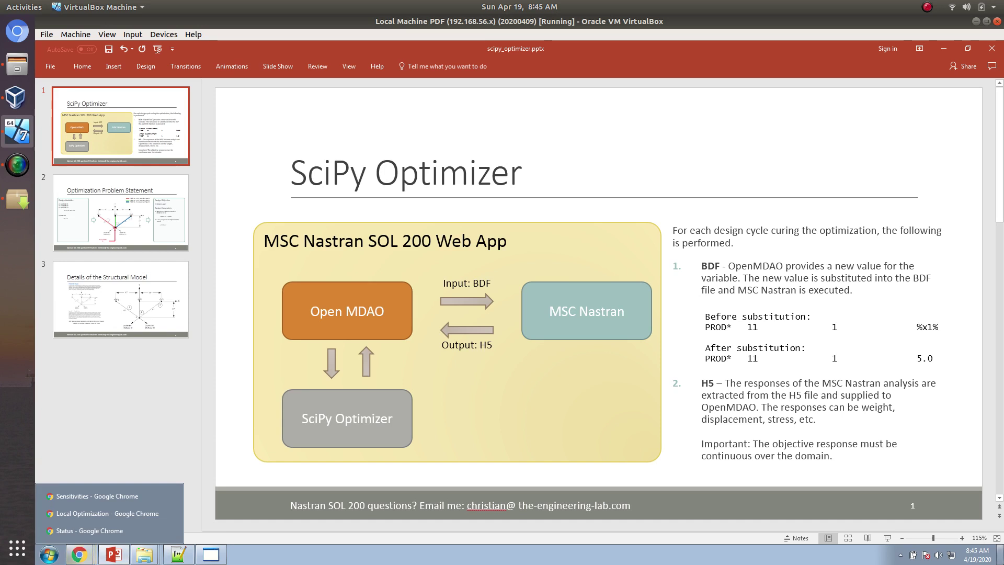
Reveal the desktop, show the Downloads folder in Windows Explorer, and open the ws_dsoug1 folder with optimization_results.csv selected.
{"action": "left_click", "coordinate": [999, 554]}
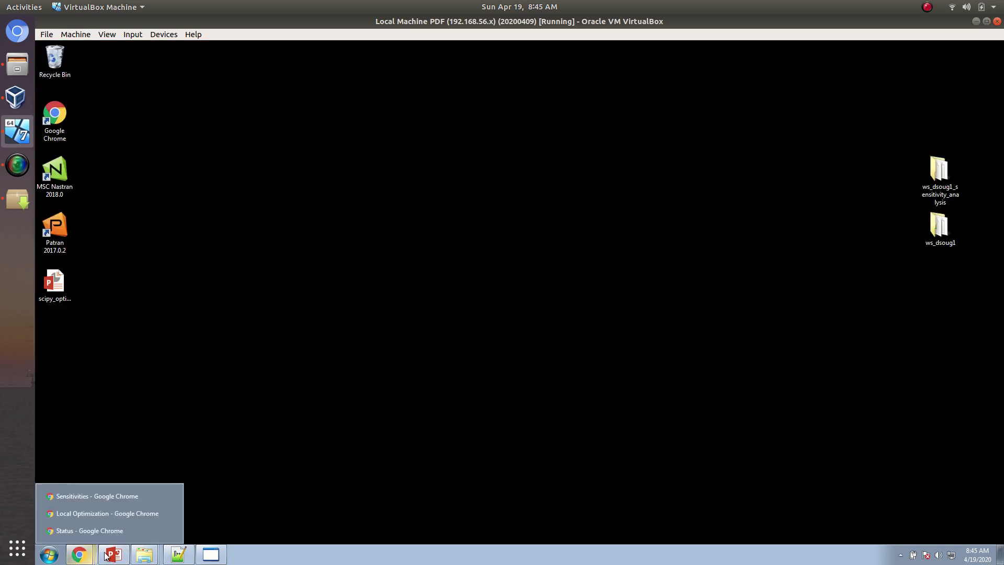
{"action": "mouse_move", "coordinate": [144, 554]}
{"action": "left_click", "coordinate": [137, 462]}
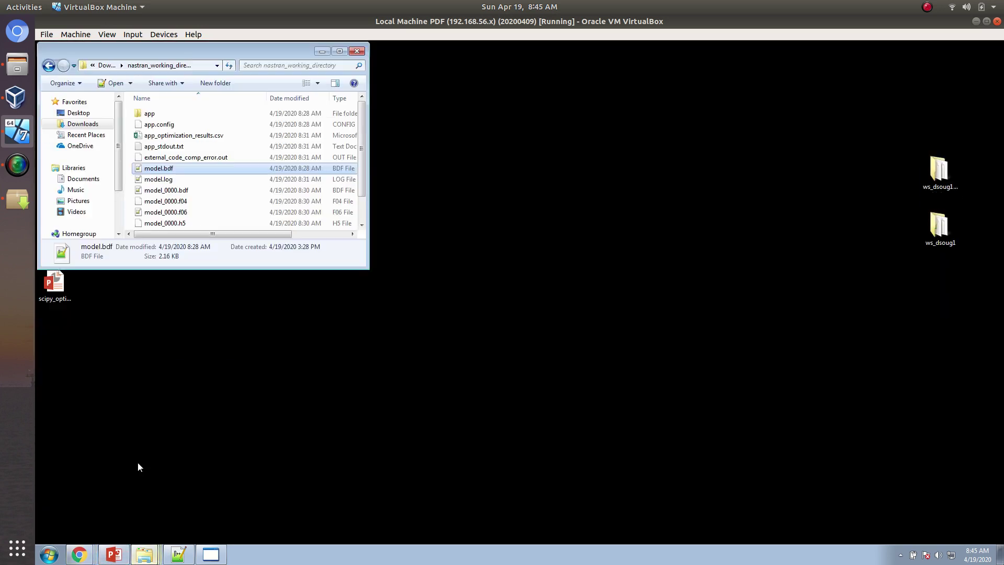
{"action": "left_click", "coordinate": [86, 128]}
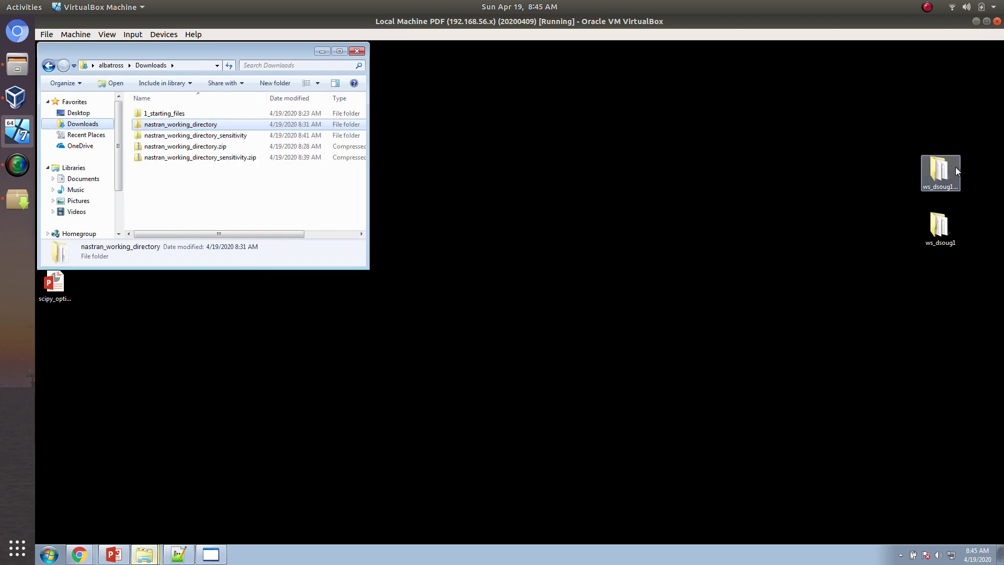
{"action": "double_click", "coordinate": [945, 226]}
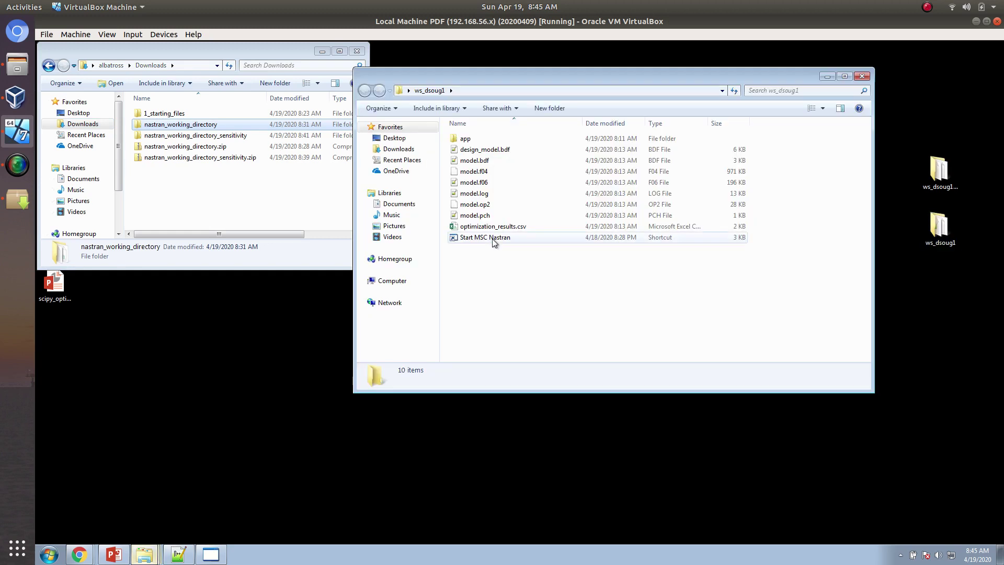
{"action": "left_click", "coordinate": [488, 226]}
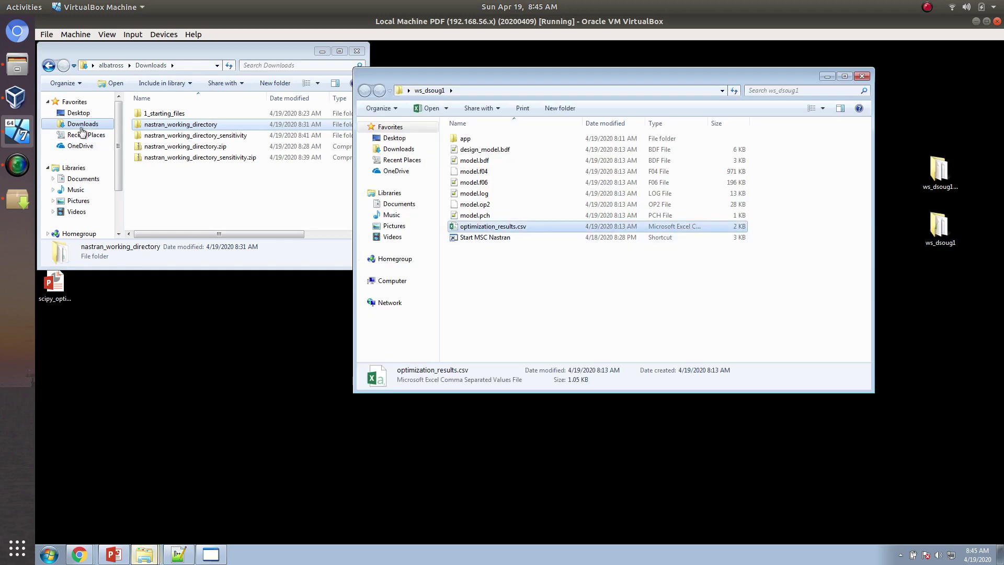
Close the Status, Sensitivities and HDF5 Explorer pages and the other two Chrome windows, keeping only the Parameter Study page.
{"action": "mouse_move", "coordinate": [114, 553]}
{"action": "mouse_move", "coordinate": [79, 553]}
{"action": "left_click", "coordinate": [105, 496]}
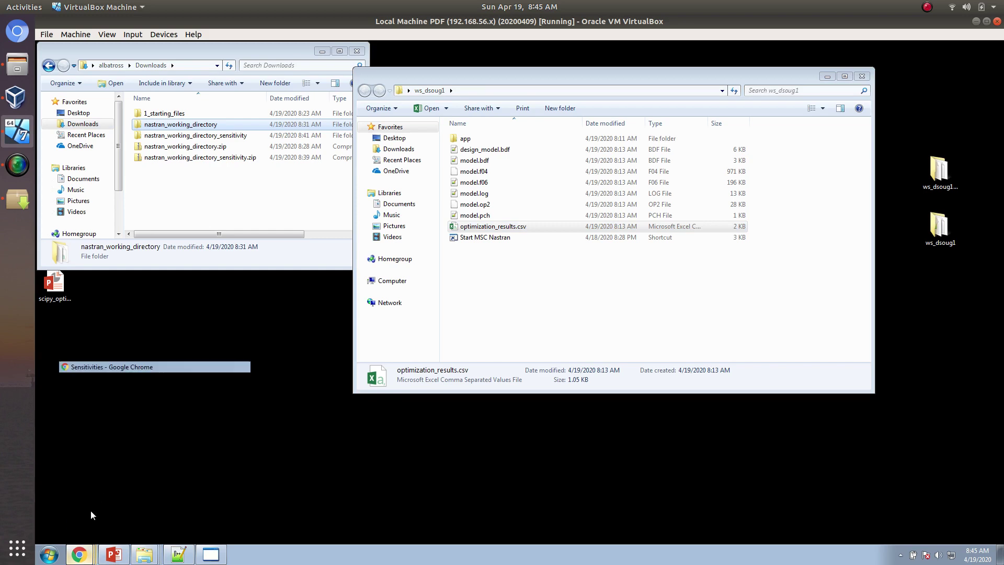
{"action": "left_click", "coordinate": [219, 54]}
{"action": "left_click", "coordinate": [224, 54]}
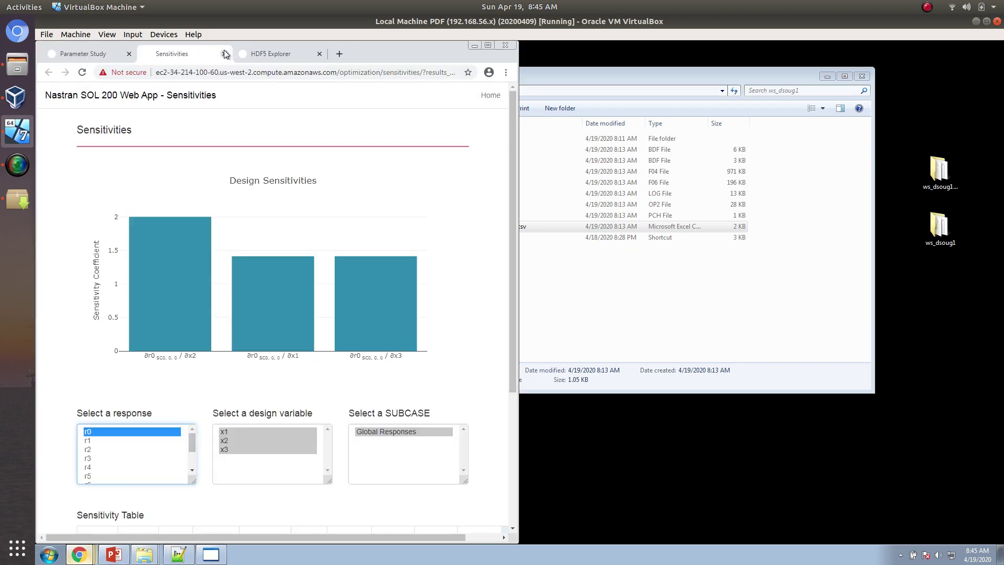
{"action": "left_click", "coordinate": [224, 54]}
{"action": "left_click", "coordinate": [225, 53]}
{"action": "mouse_move", "coordinate": [79, 553]}
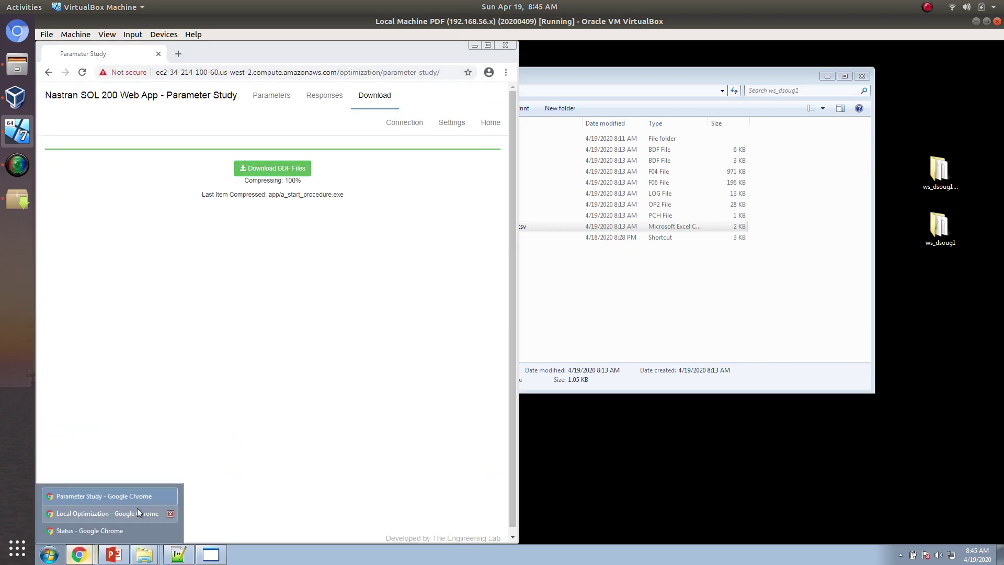
{"action": "left_click", "coordinate": [170, 513]}
{"action": "left_click", "coordinate": [170, 530]}
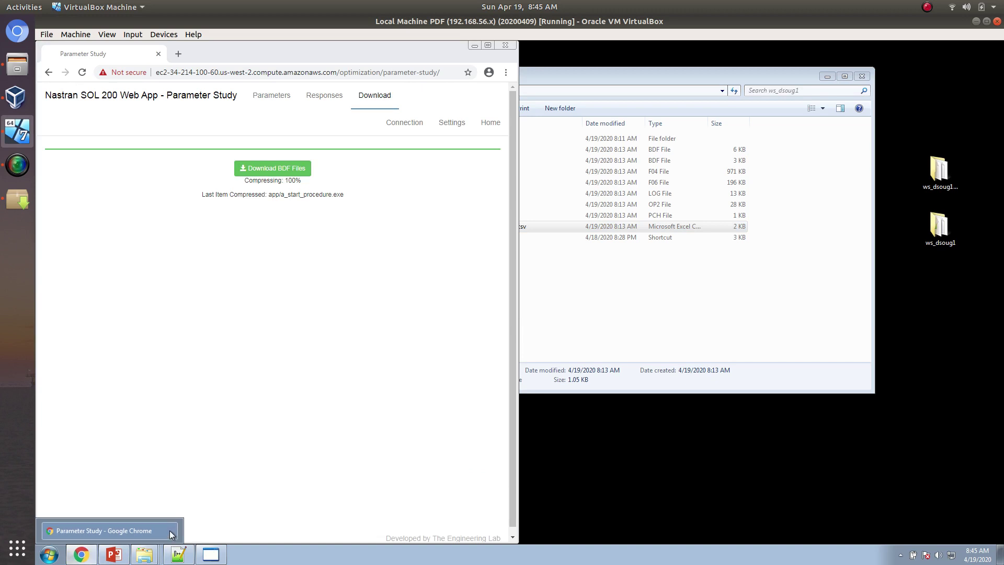
Widen the Parameter Study browser window, reload its page, and minimize the window.
{"action": "left_click_drag", "start_coordinate": [517, 175], "coordinate": [878, 201]}
{"action": "left_click", "coordinate": [83, 73]}
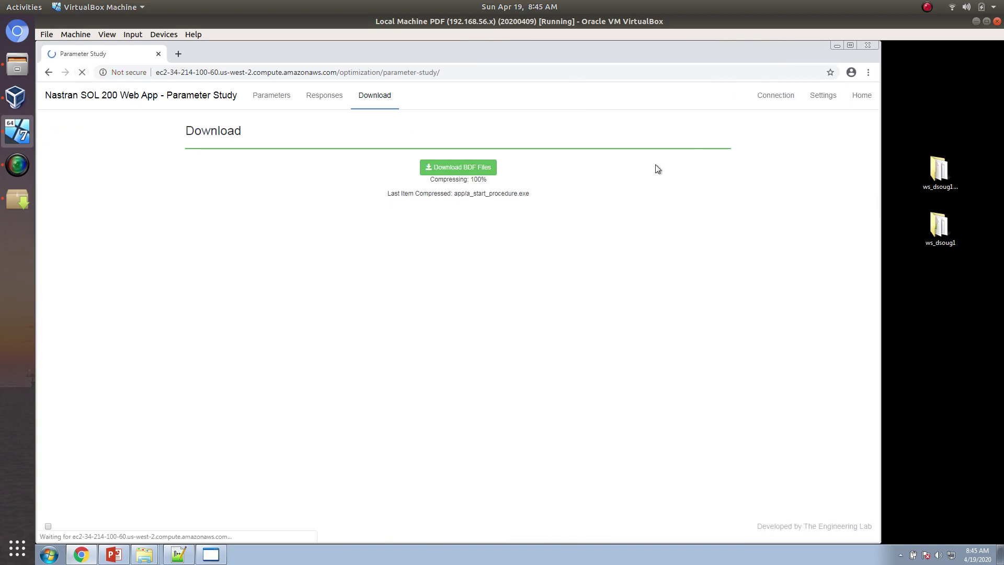
{"action": "left_click", "coordinate": [836, 45]}
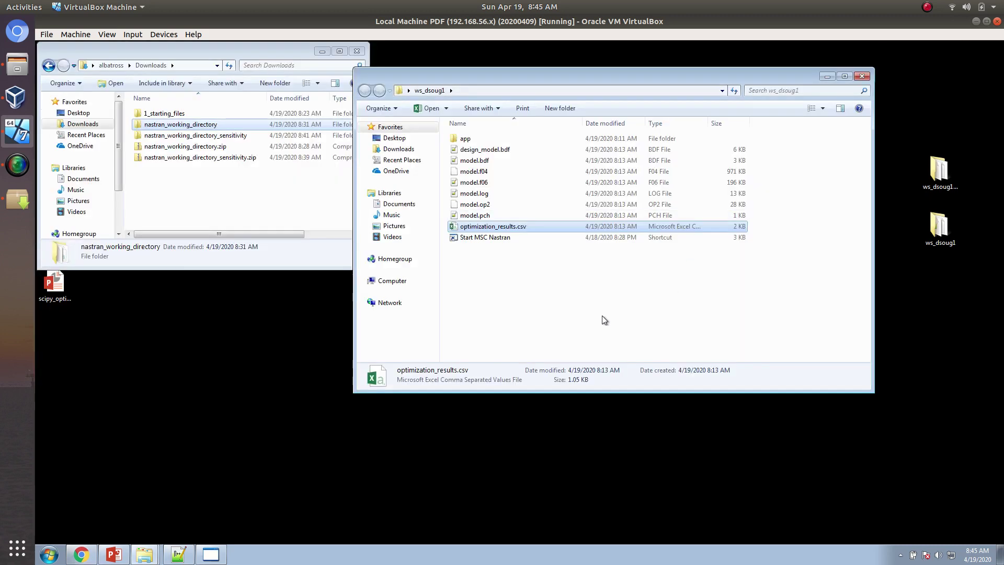
Open model.bdf from ws_dsoug1 in Notepad++, add the line mdlprm,hdf5,1 below the design_model.bdf INCLUDE, save, and minimize the editor.
{"action": "double_click", "coordinate": [501, 159]}
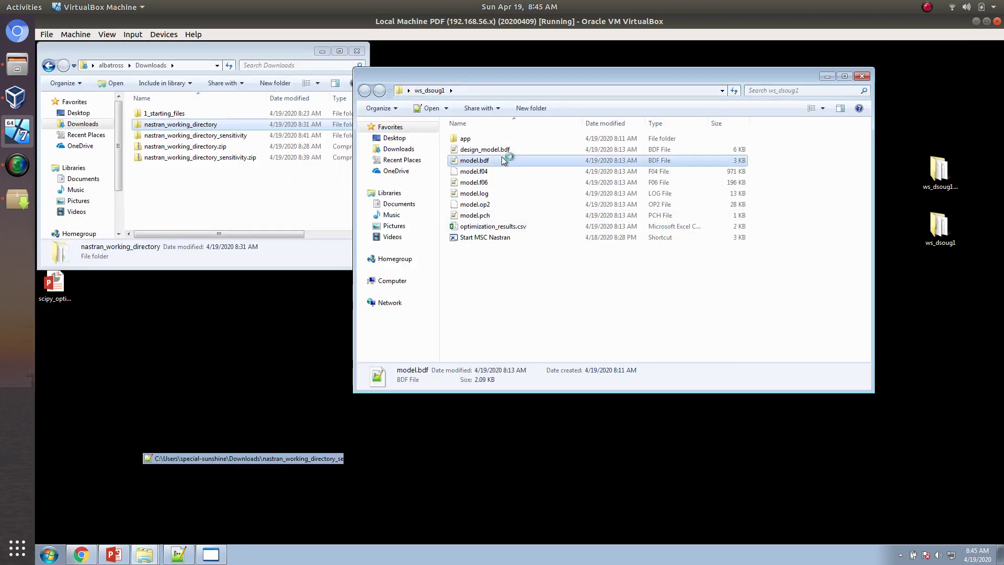
{"action": "left_click", "coordinate": [143, 378]}
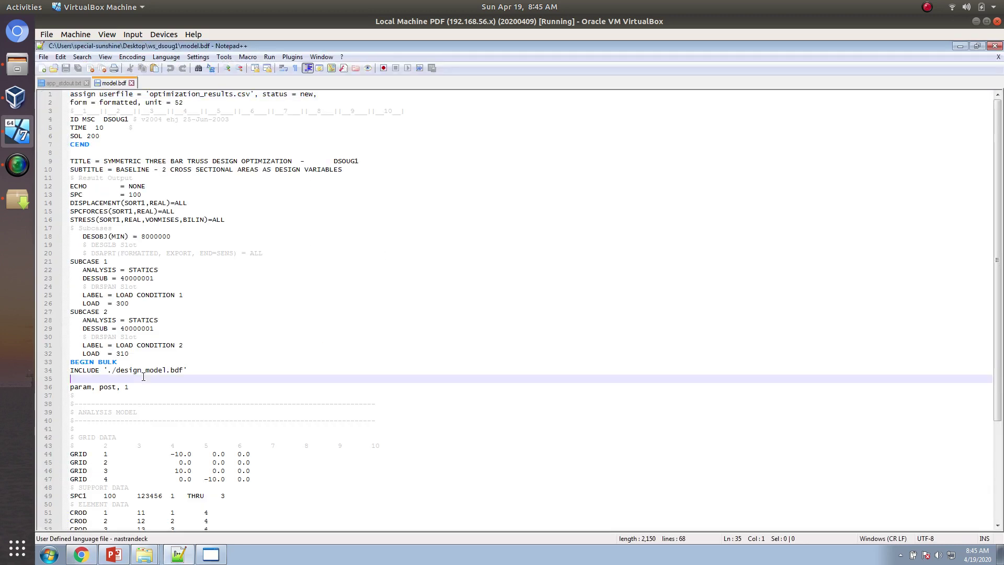
{"action": "type", "text": "m"}
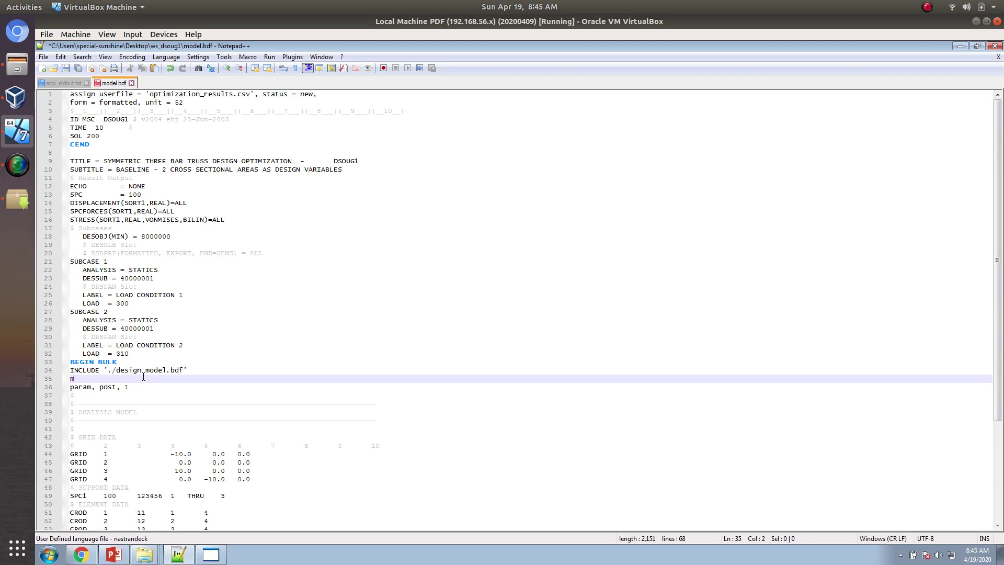
{"action": "type", "text": "dlprm,hdf5,1"}
{"action": "key", "text": "Return"}
{"action": "type", "text": "p"}
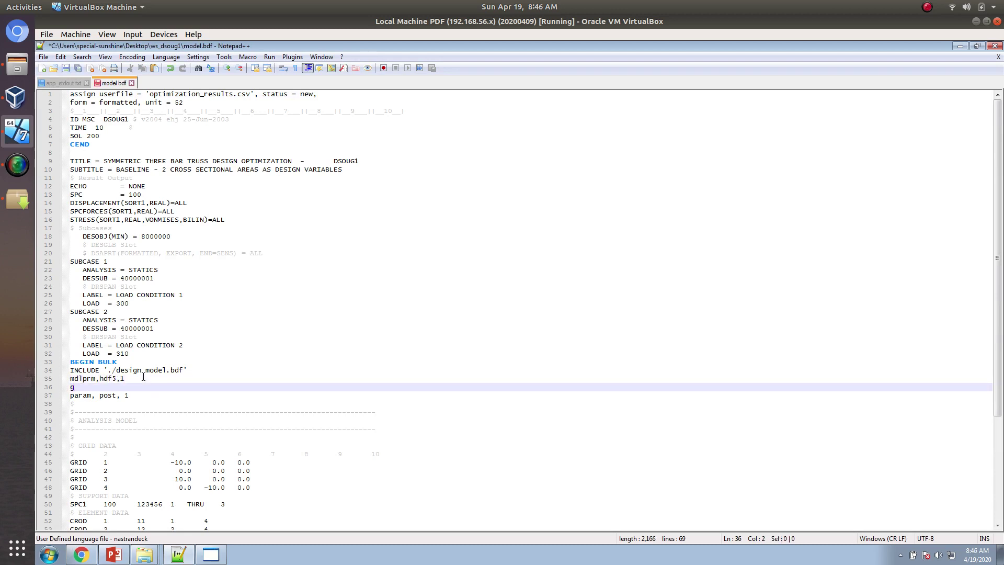
{"action": "type", "text": "aram,"}
{"action": "key", "text": "BackSpace"}
{"action": "key", "text": "ctrl+s"}
{"action": "left_click", "coordinate": [960, 46]}
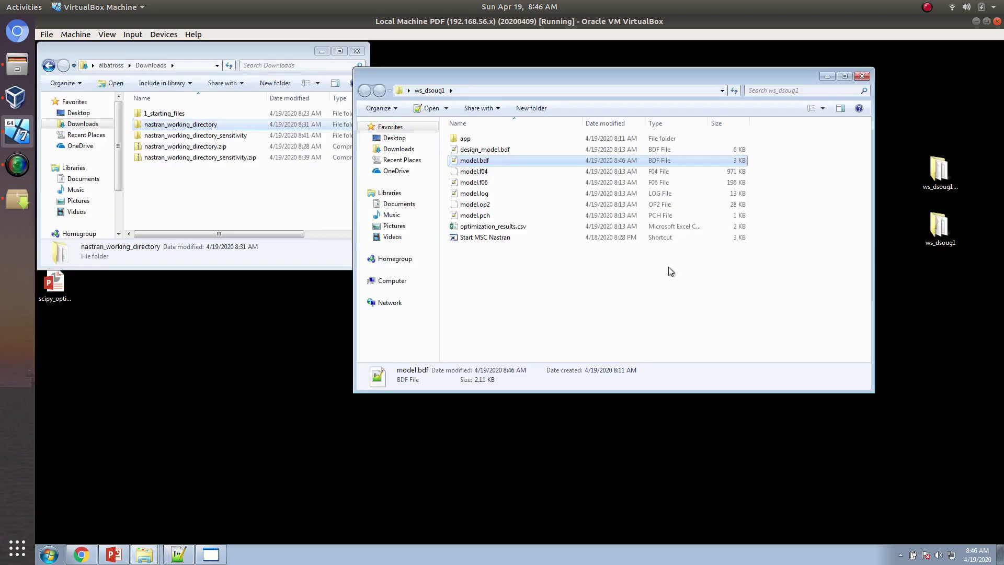
Delete model.f04 through optimization_results.csv from the ws_dsoug1 folder and rerun the job with the Start MSC Nastran shortcut, allowing it to open.
{"action": "left_click", "coordinate": [478, 227]}
{"action": "left_click", "coordinate": [483, 176], "text": "shift"}
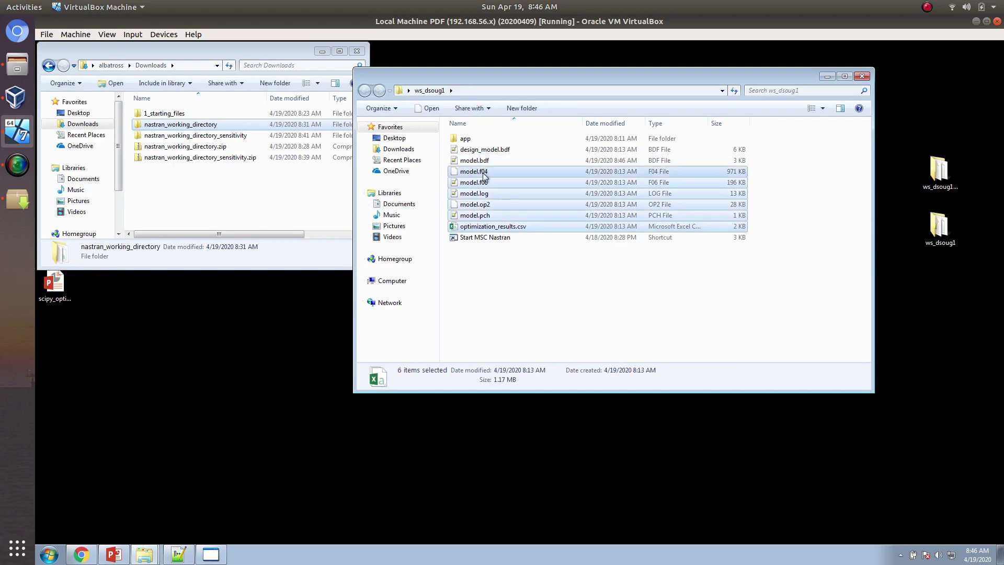
{"action": "key", "text": "Delete"}
{"action": "double_click", "coordinate": [482, 173]}
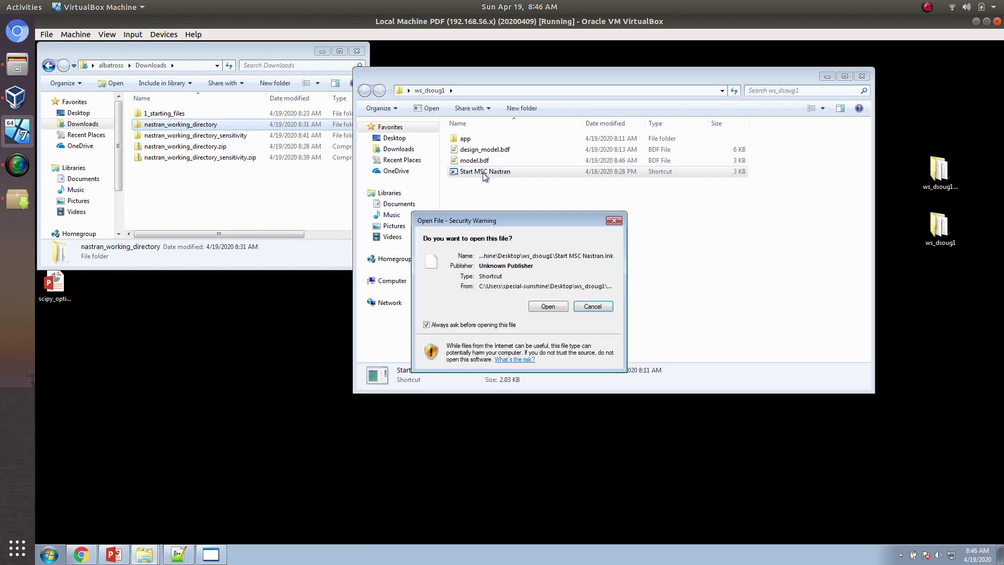
{"action": "left_click", "coordinate": [547, 306]}
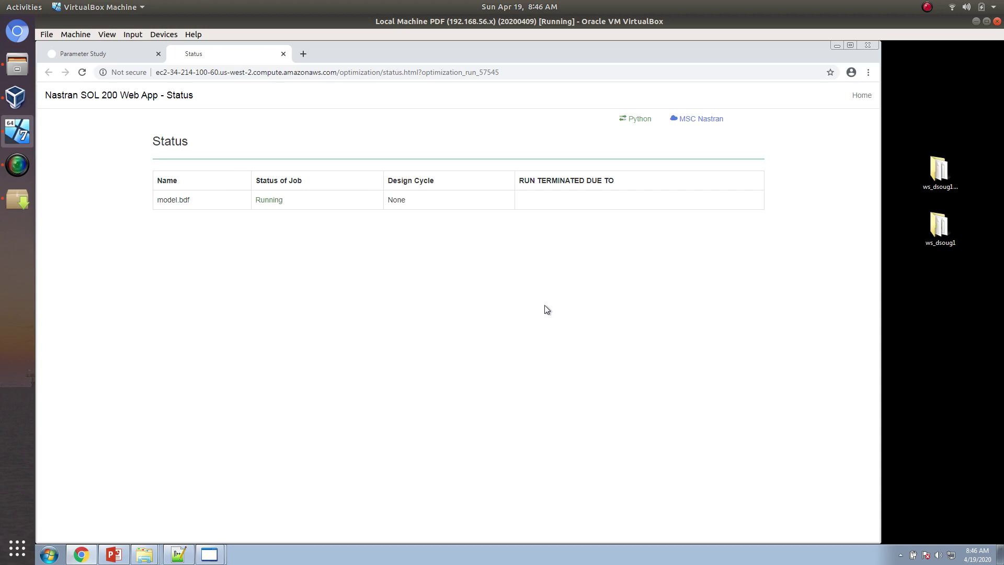
Return to the Parameter Study page, show its Responses section, and start choosing an .h5 file for upload.
{"action": "left_click", "coordinate": [84, 53]}
{"action": "left_click", "coordinate": [418, 95]}
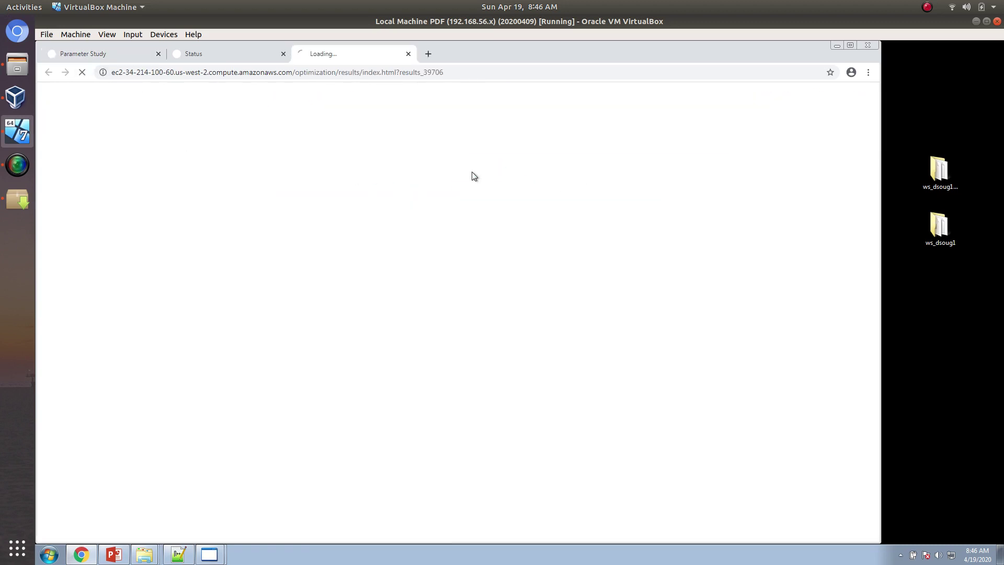
{"action": "left_click", "coordinate": [121, 50]}
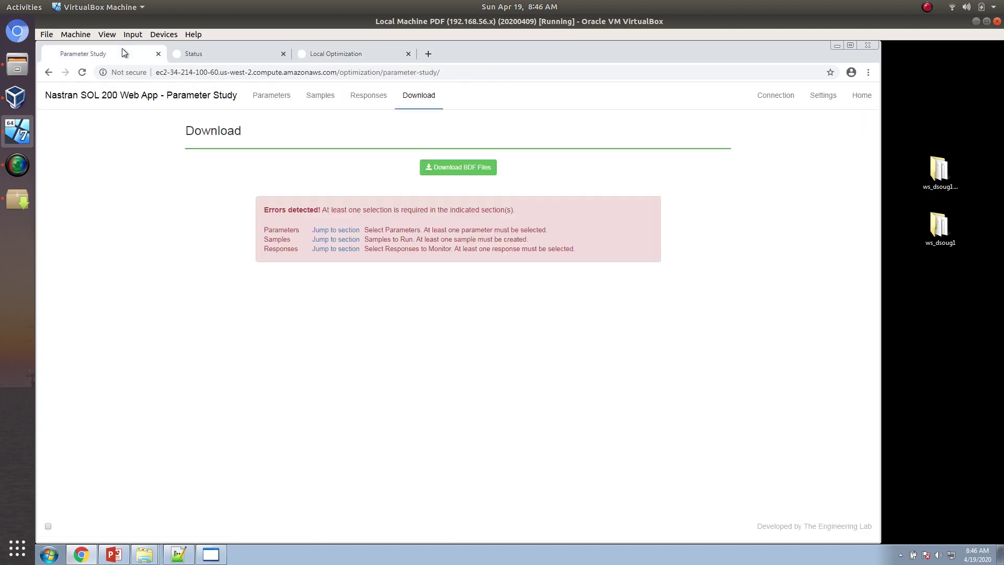
{"action": "left_click", "coordinate": [267, 97]}
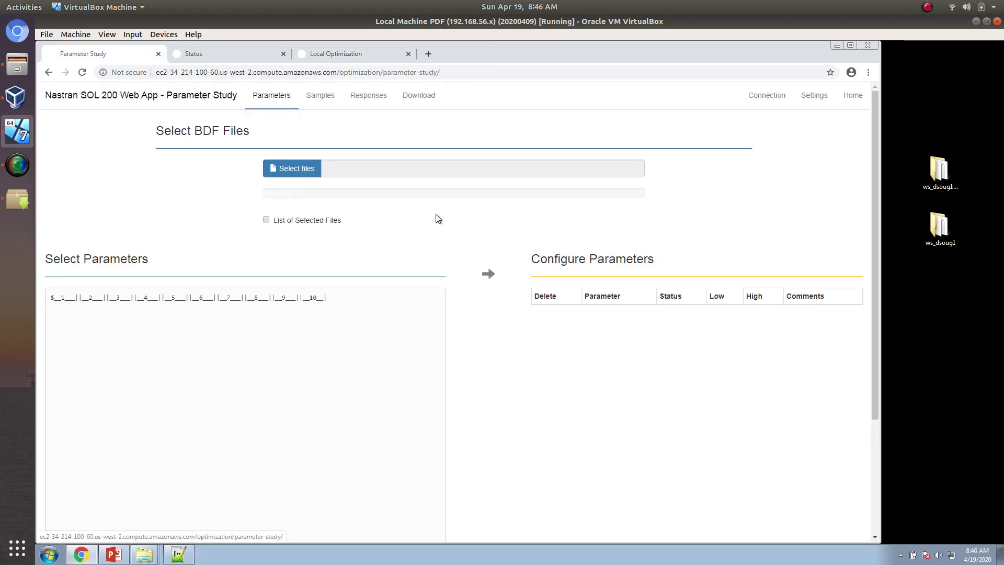
{"action": "left_click", "coordinate": [368, 96]}
{"action": "left_click", "coordinate": [135, 166]}
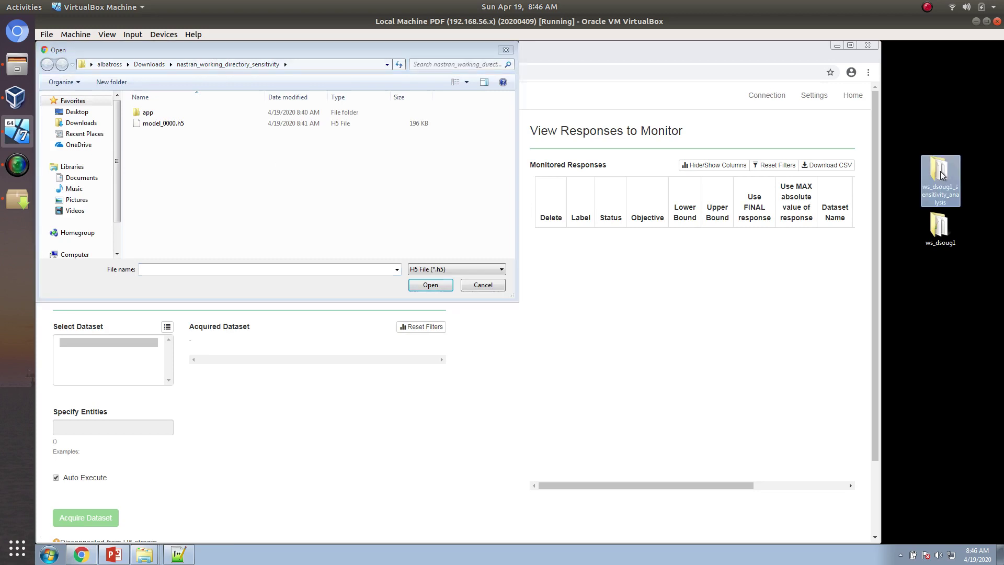
Open model.f06 from the ws_dsoug1 folder in Notepad++, accept reloading model.bdf, and close all other open documents.
{"action": "double_click", "coordinate": [939, 225]}
{"action": "left_click", "coordinate": [473, 193]}
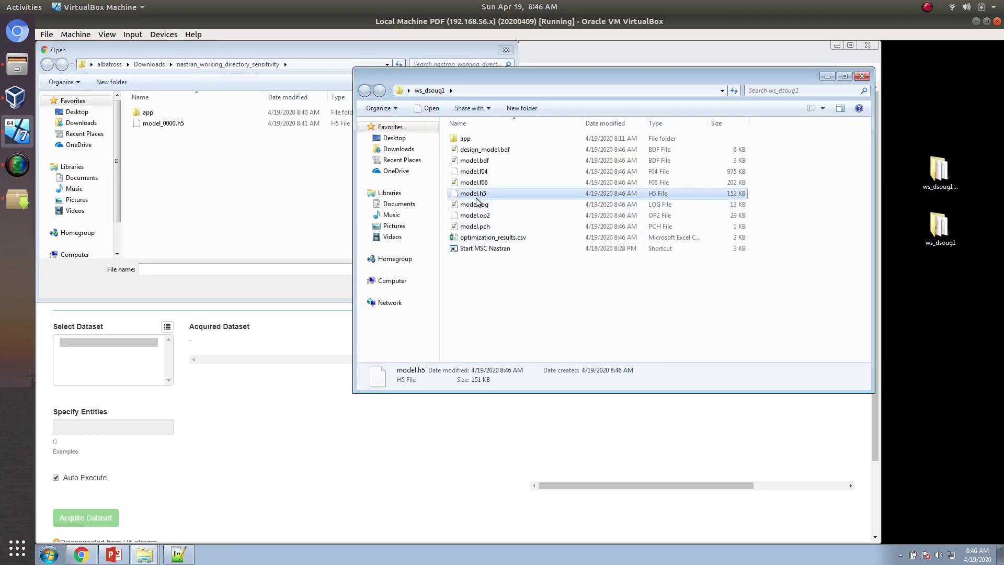
{"action": "double_click", "coordinate": [474, 182]}
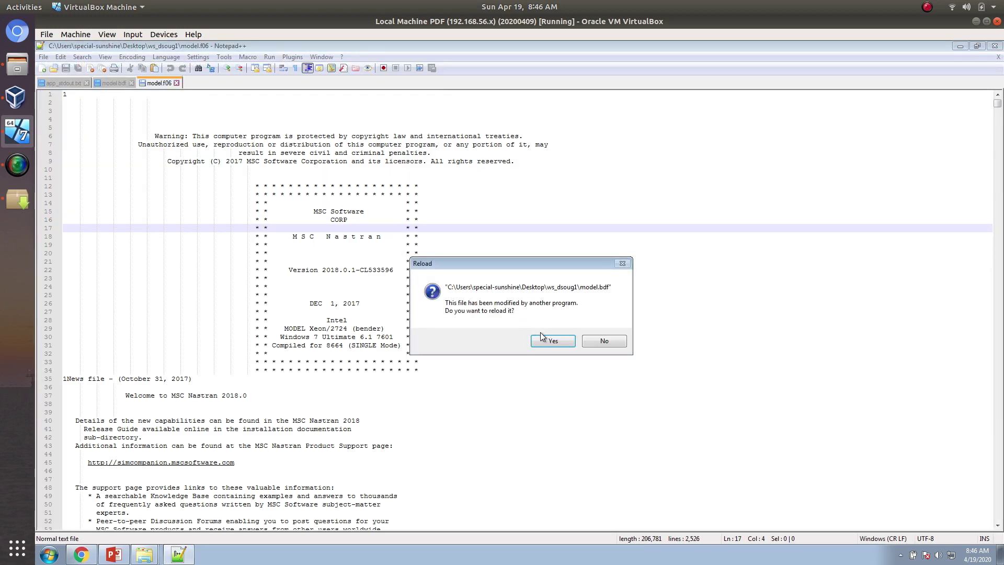
{"action": "key", "text": "Return"}
{"action": "right_click", "coordinate": [151, 92]}
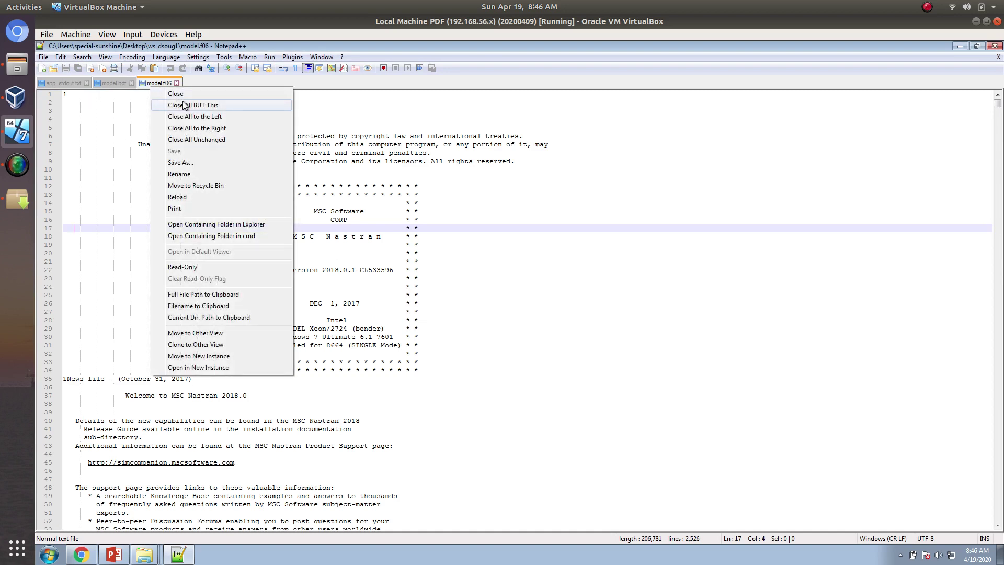
{"action": "left_click", "coordinate": [192, 105]}
Search model.f06 for "fatal" and restore the editor window to its smaller size.
{"action": "left_click", "coordinate": [195, 112]}
{"action": "key", "text": "ctrl+f"}
{"action": "type", "text": "fatal"}
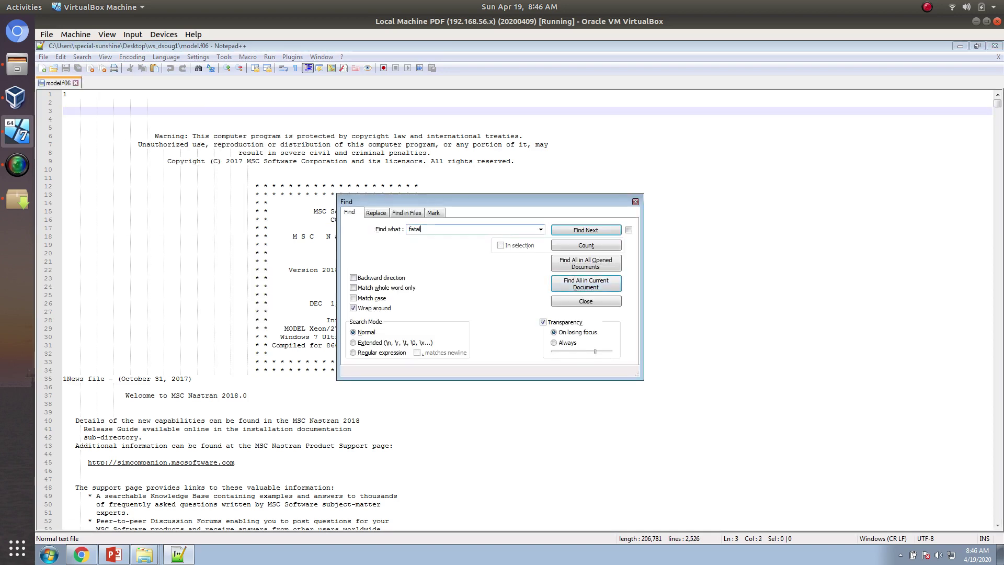
{"action": "key", "text": "Return"}
{"action": "key", "text": "Escape"}
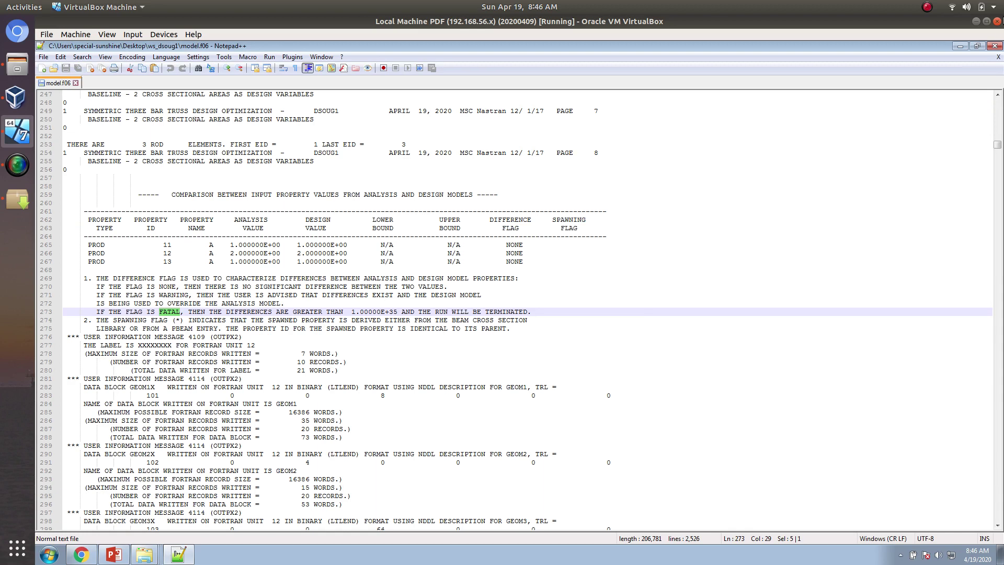
{"action": "double_click", "coordinate": [947, 46]}
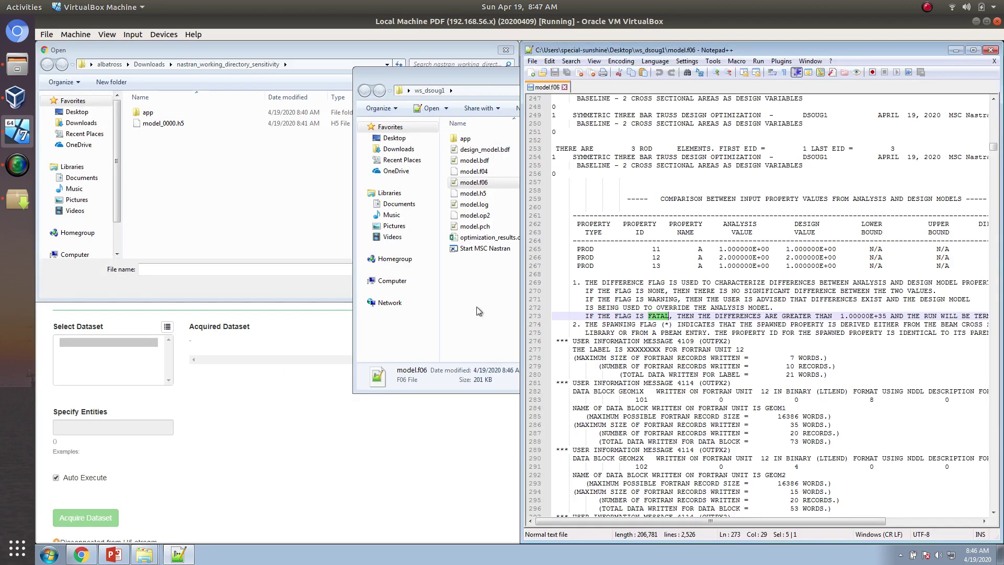
Select model_0000.h5 from nastran_working_directory_sensitivity in the Responses section of the Parameter Study page and upload it.
{"action": "left_click", "coordinate": [198, 174]}
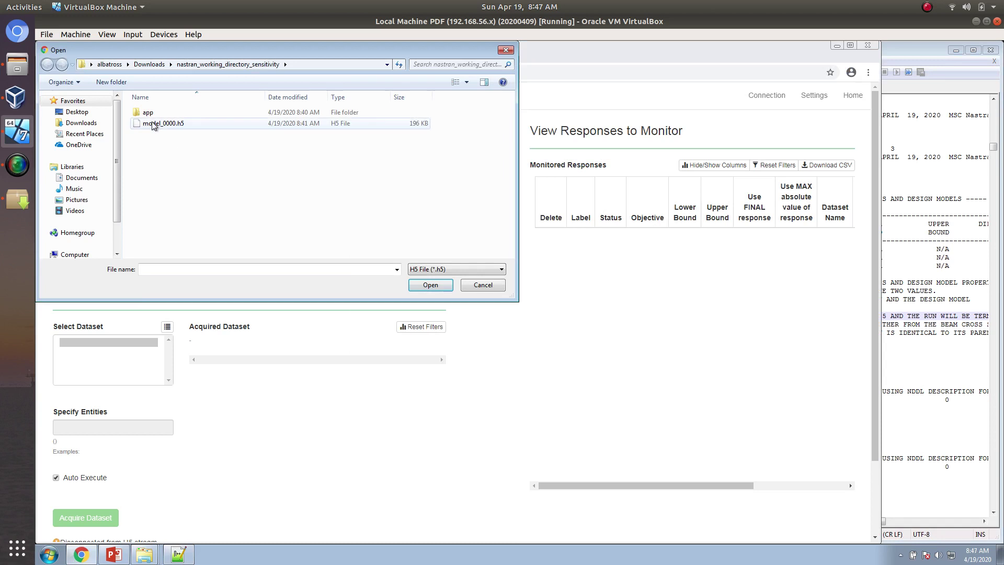
{"action": "left_click", "coordinate": [154, 124]}
{"action": "left_click_drag", "start_coordinate": [192, 49], "coordinate": [498, 215]}
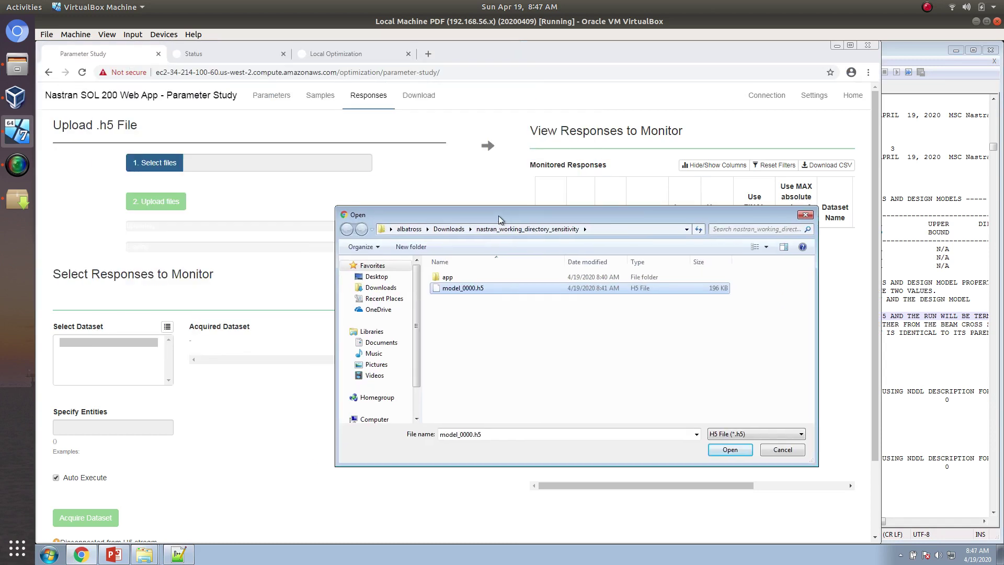
{"action": "key", "text": "Return"}
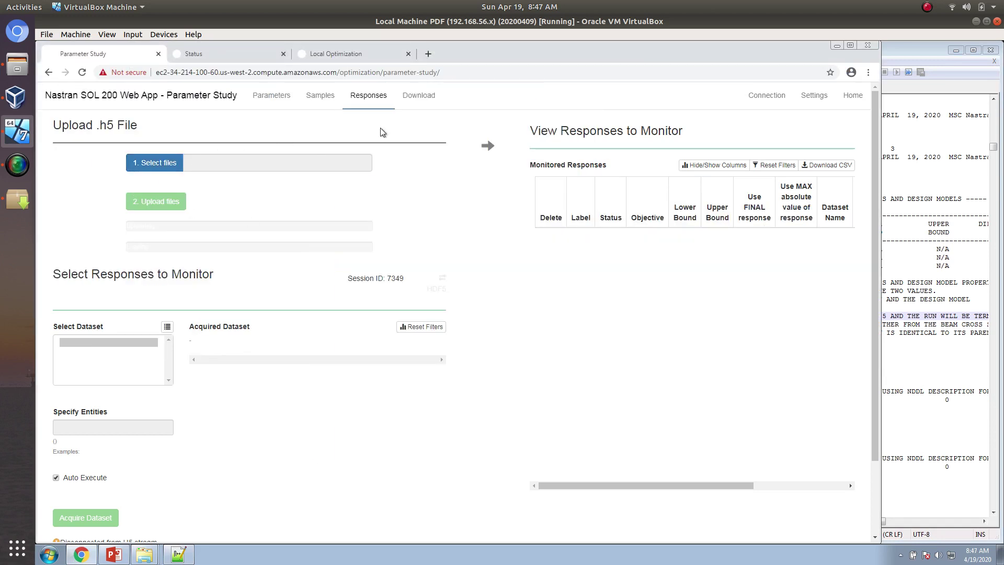
{"action": "left_click", "coordinate": [214, 159]}
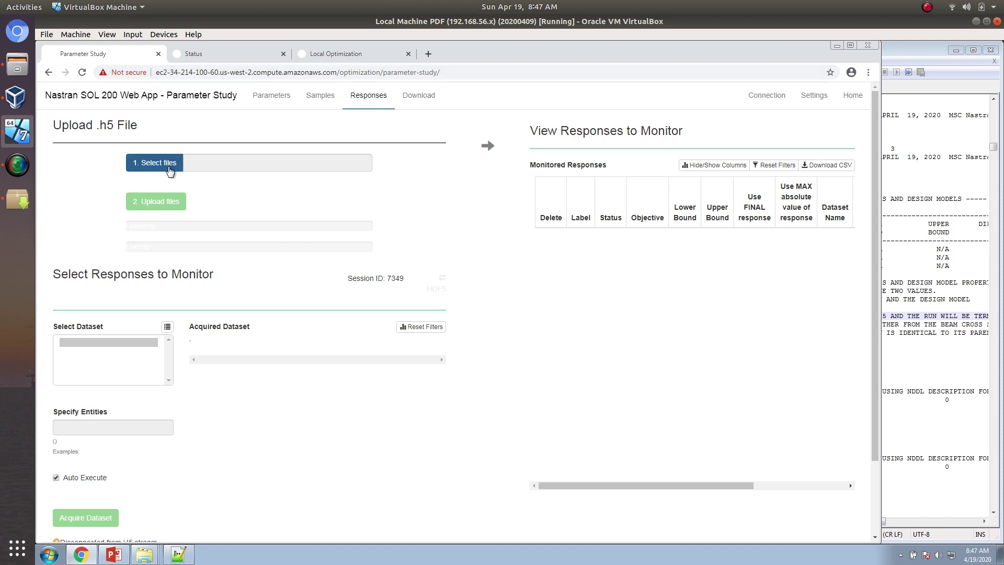
{"action": "double_click", "coordinate": [463, 288]}
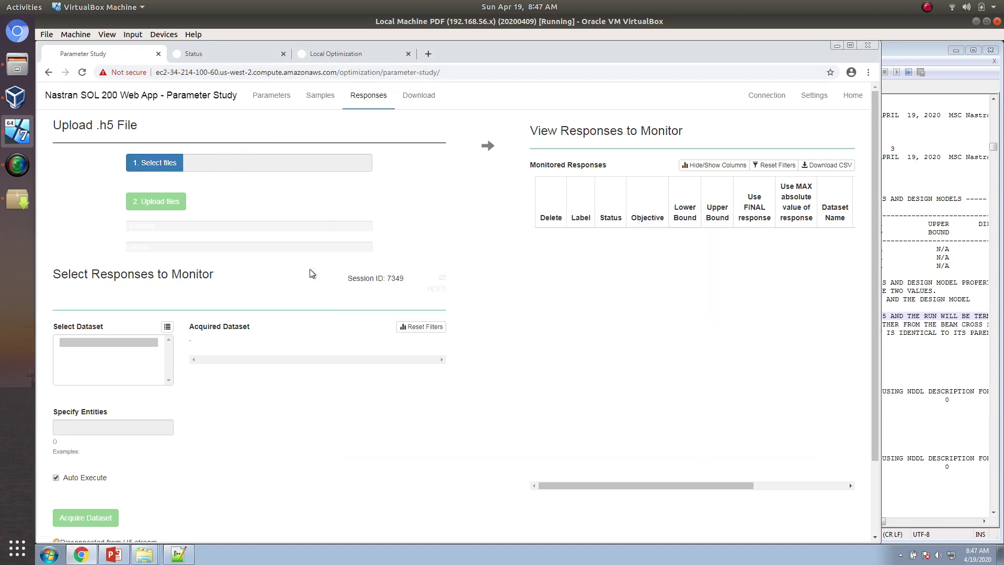
{"action": "left_click", "coordinate": [175, 202]}
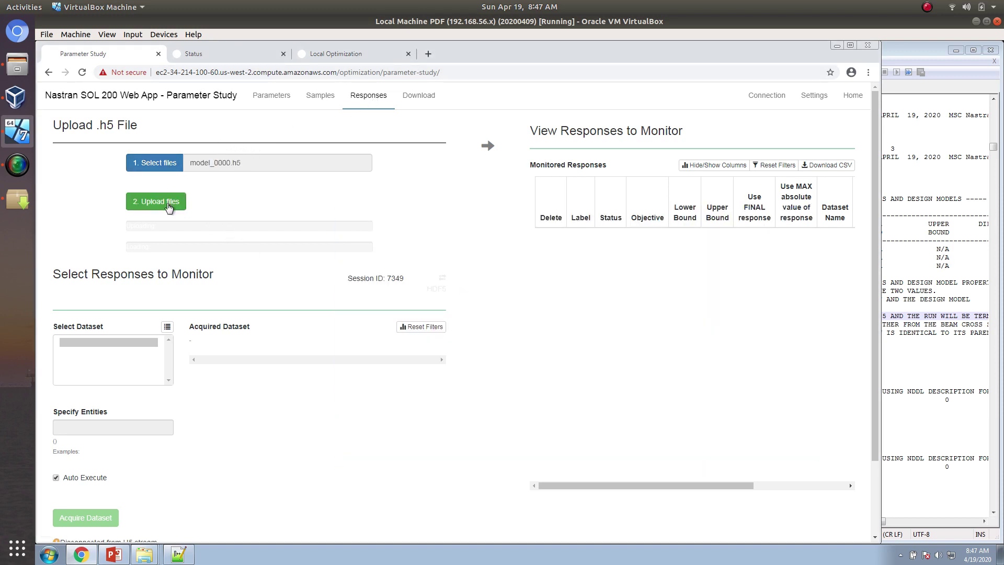
Maximize the browser window and examine the columns of the acquired ELEMENTAL/STRESS/ROD dataset.
{"action": "double_click", "coordinate": [486, 55]}
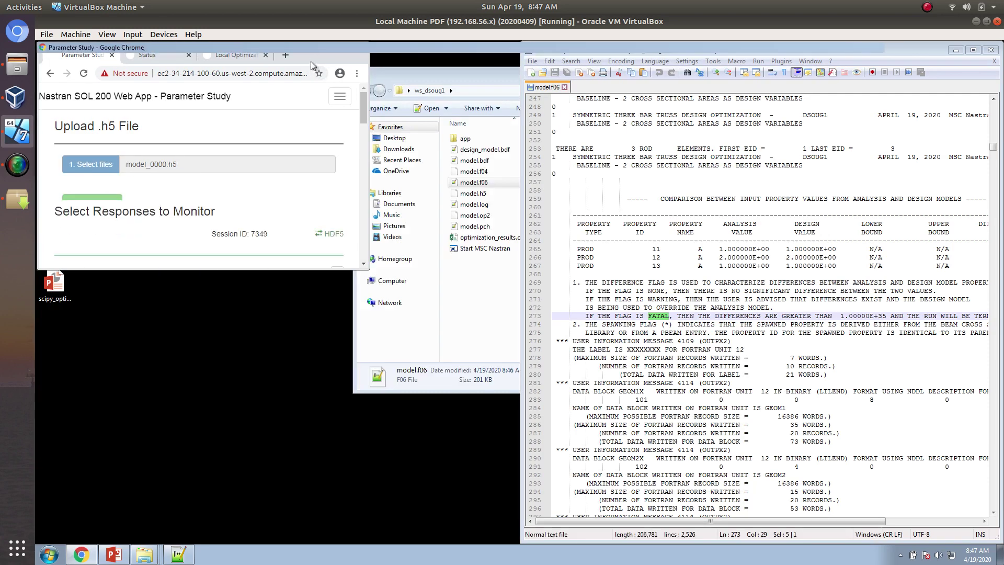
{"action": "double_click", "coordinate": [310, 61]}
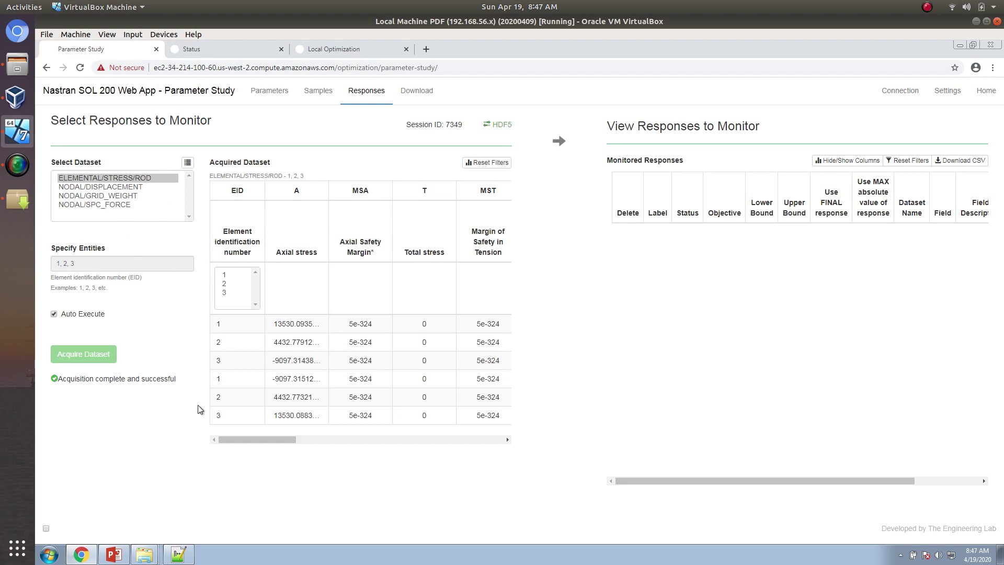
{"action": "left_click_drag", "start_coordinate": [271, 440], "coordinate": [463, 440]}
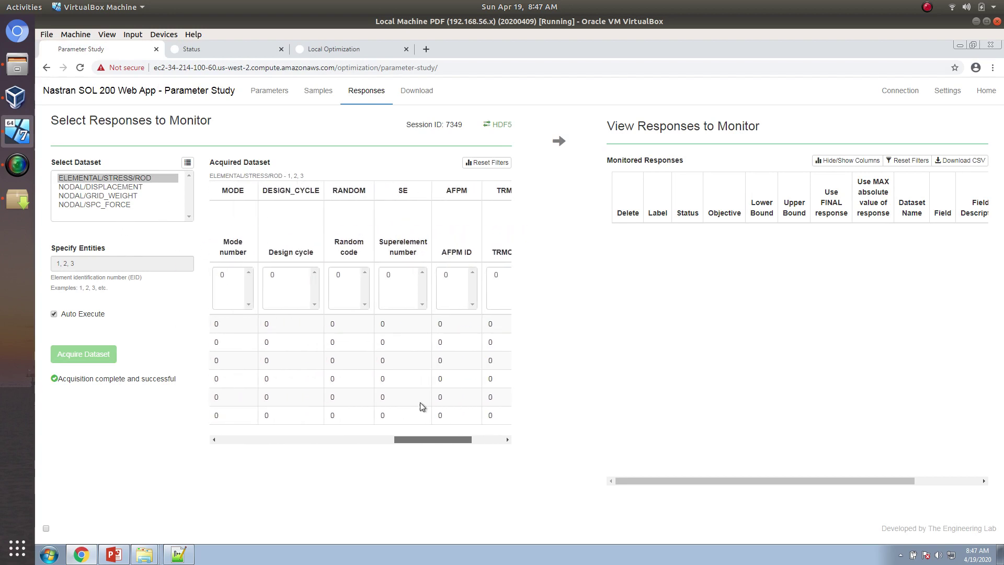
Reload the Parameter Study page and upload model.h5 from the ws_dsoug1 desktop folder in the Responses section.
{"action": "left_click", "coordinate": [80, 67]}
{"action": "left_click", "coordinate": [564, 126]}
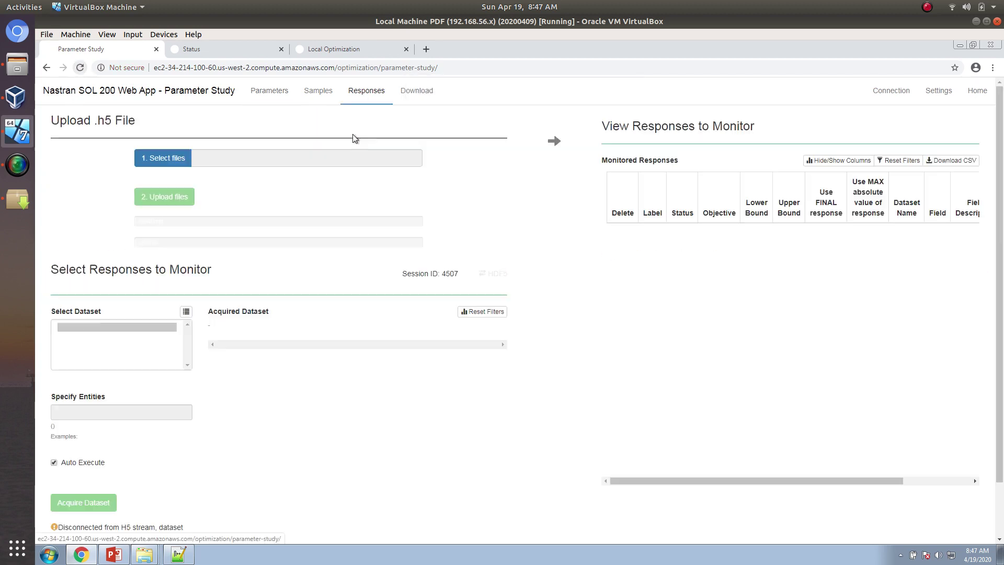
{"action": "left_click", "coordinate": [167, 159]}
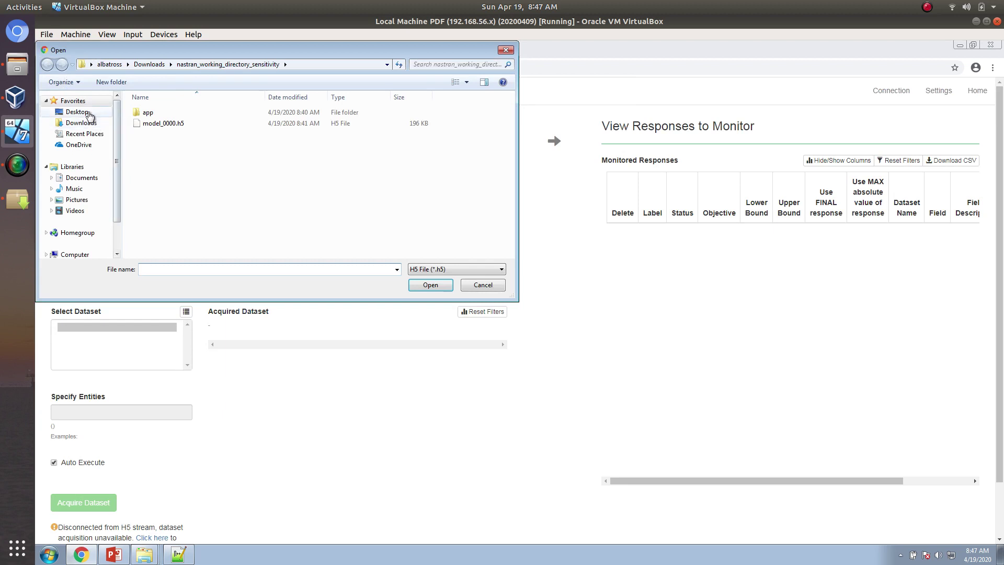
{"action": "left_click", "coordinate": [88, 112]}
{"action": "double_click", "coordinate": [285, 176]}
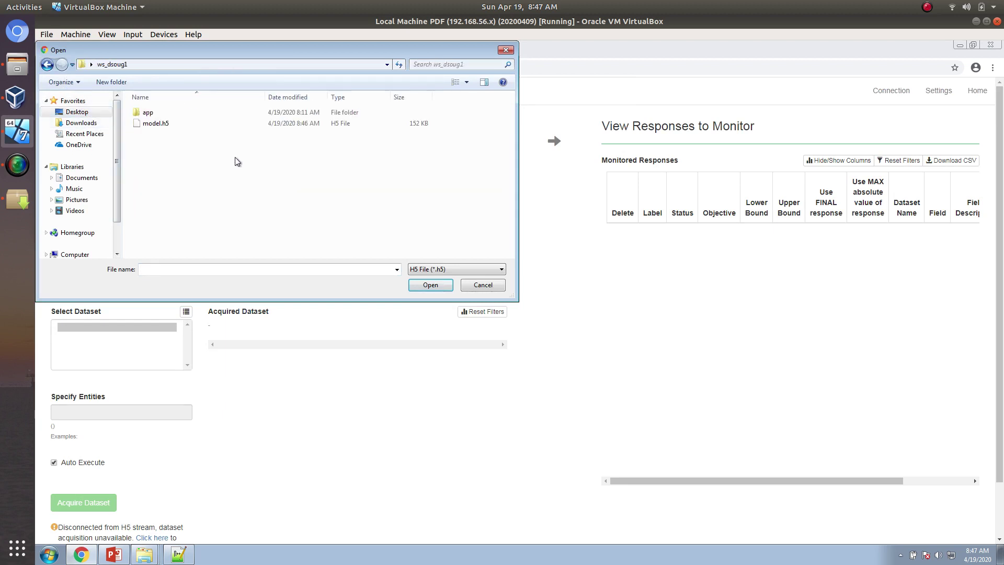
{"action": "double_click", "coordinate": [159, 124]}
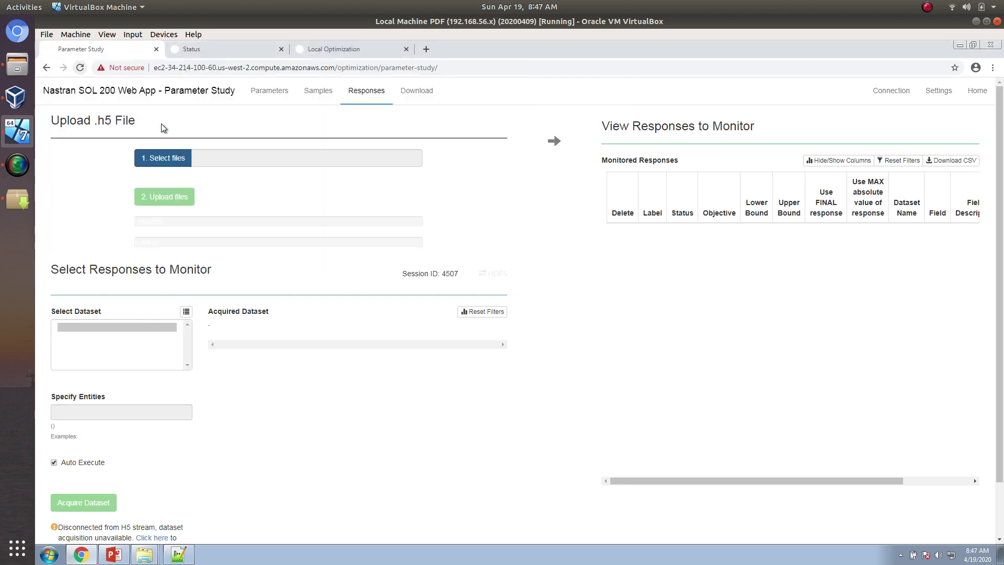
{"action": "left_click", "coordinate": [174, 196]}
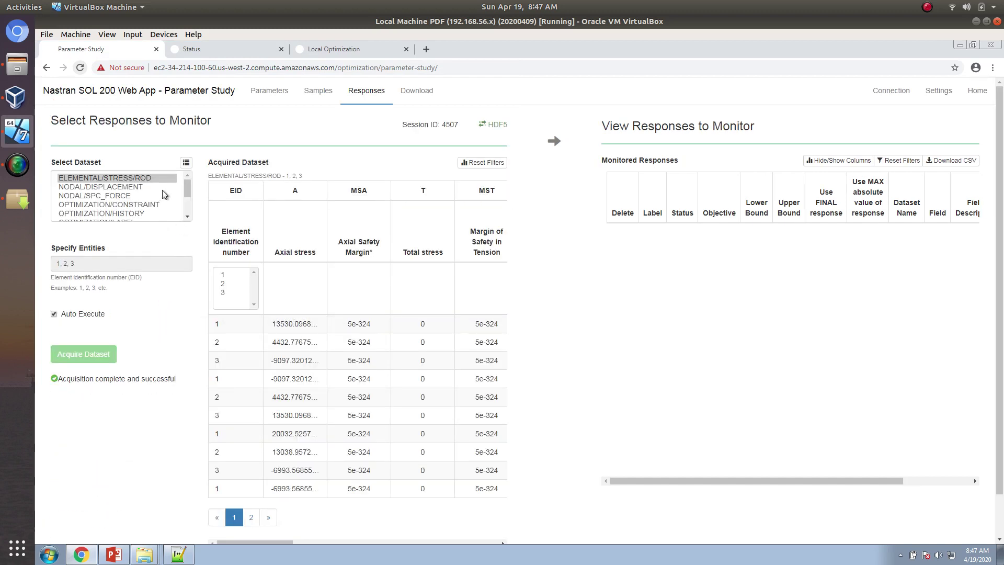
Look through the OPTIMIZATION entries in the dataset list and glance at the Parameters section before returning to Responses.
{"action": "scroll", "coordinate": [159, 198], "scroll_direction": "down", "scroll_amount": 2}
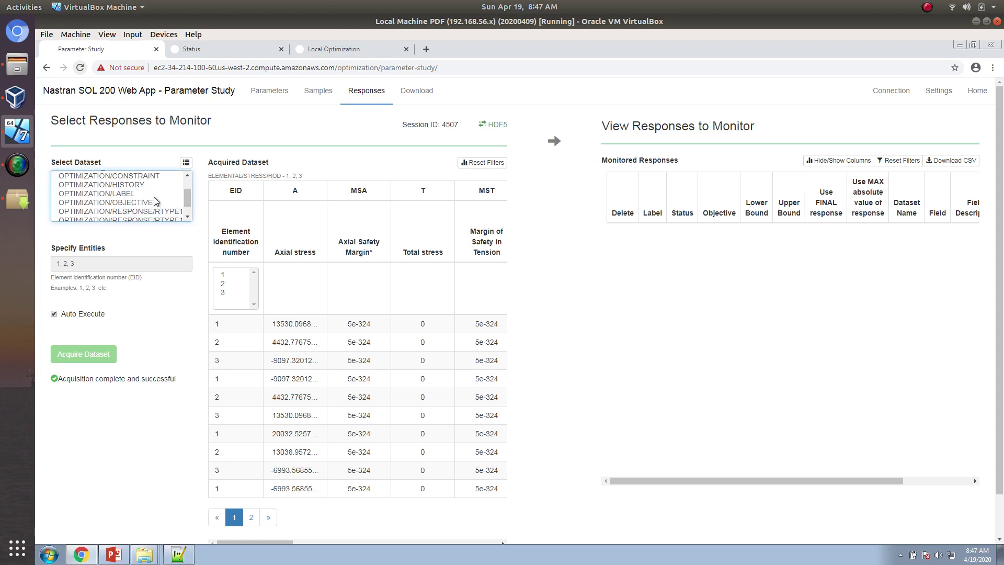
{"action": "left_click", "coordinate": [268, 92]}
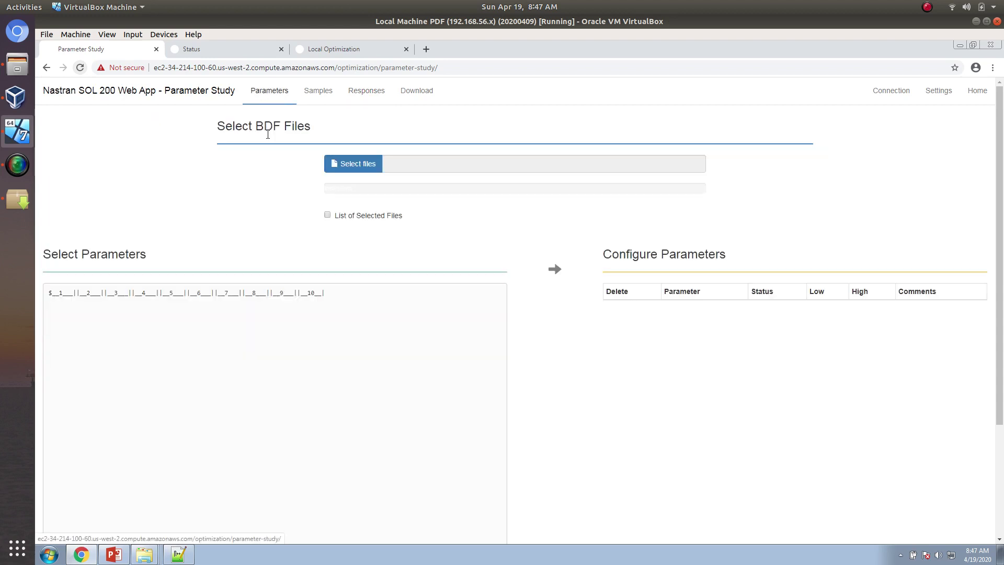
{"action": "left_click", "coordinate": [382, 91]}
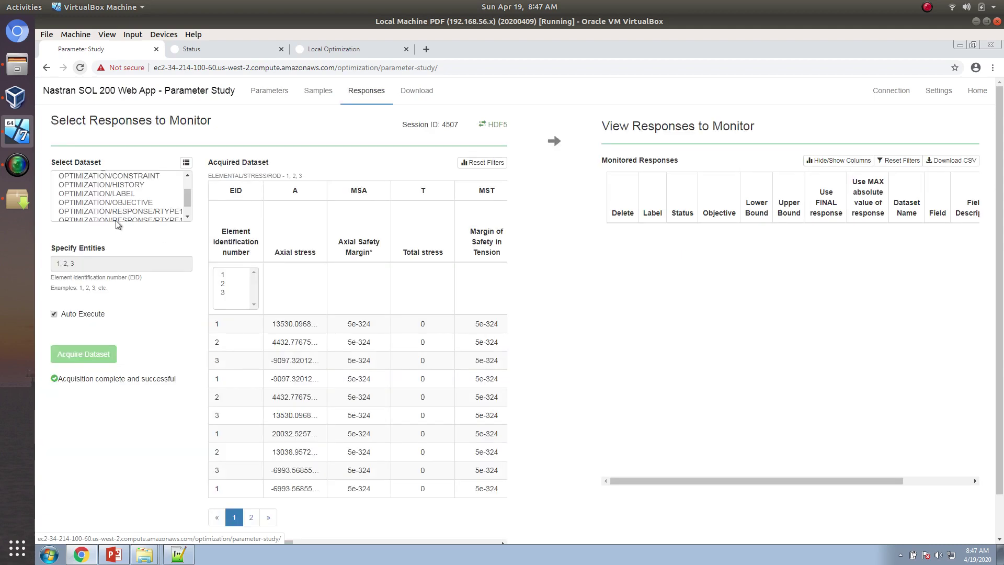
In the Parameters section, load design_model.bdf and model.bdf from the ws_dsoug1 desktop folder.
{"action": "left_click", "coordinate": [262, 103]}
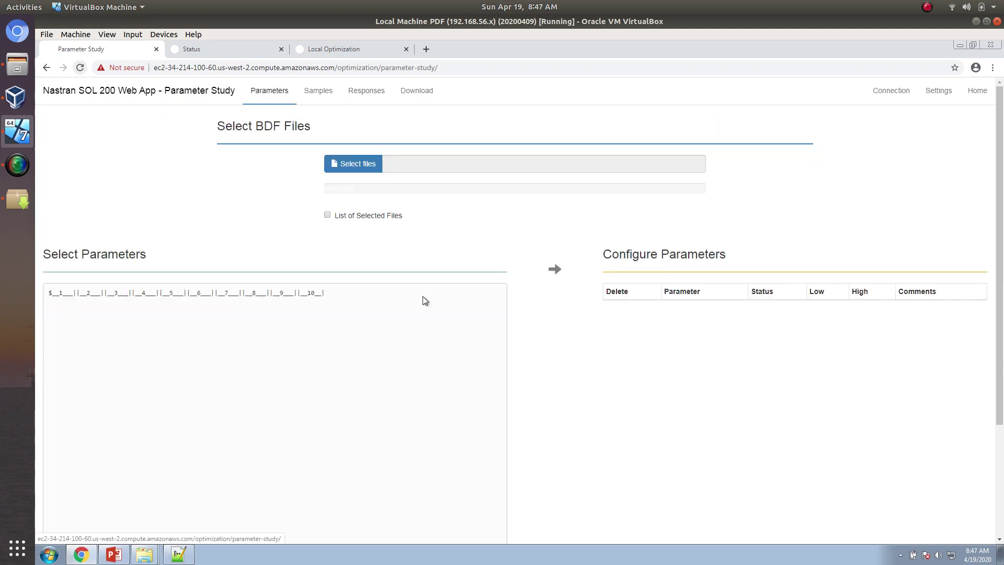
{"action": "left_click", "coordinate": [385, 174]}
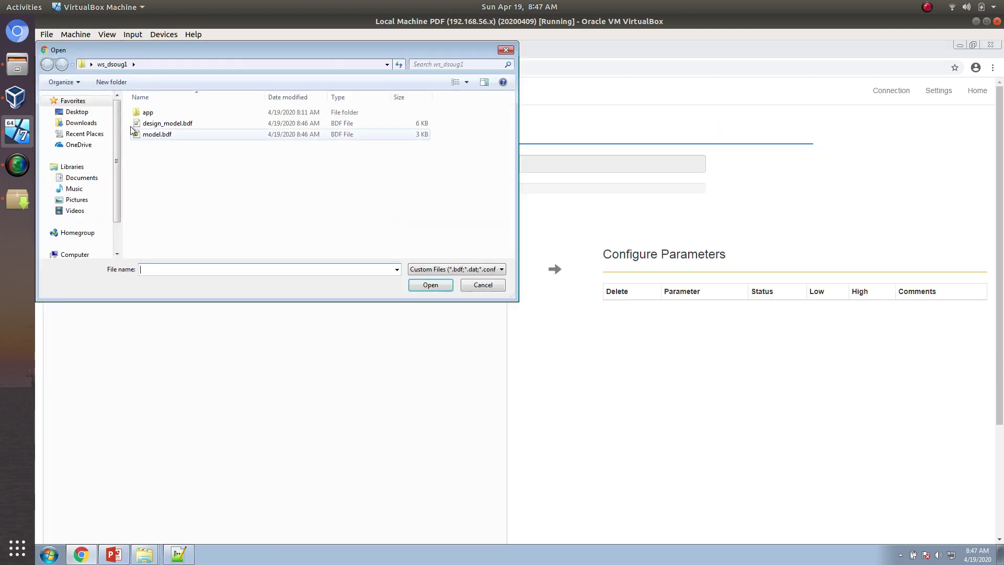
{"action": "left_click", "coordinate": [92, 112]}
{"action": "double_click", "coordinate": [279, 163]}
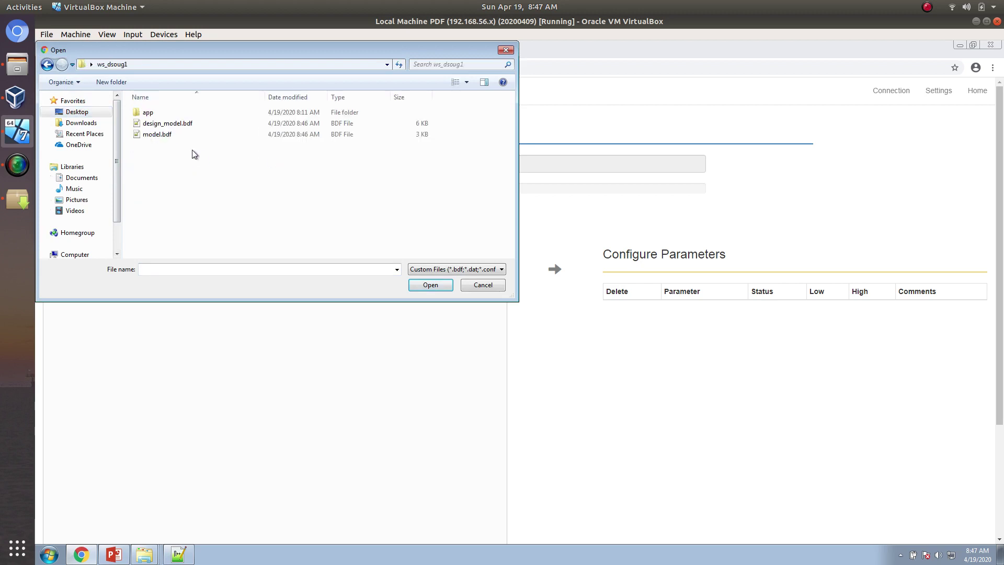
{"action": "left_click_drag", "start_coordinate": [179, 171], "coordinate": [174, 128]}
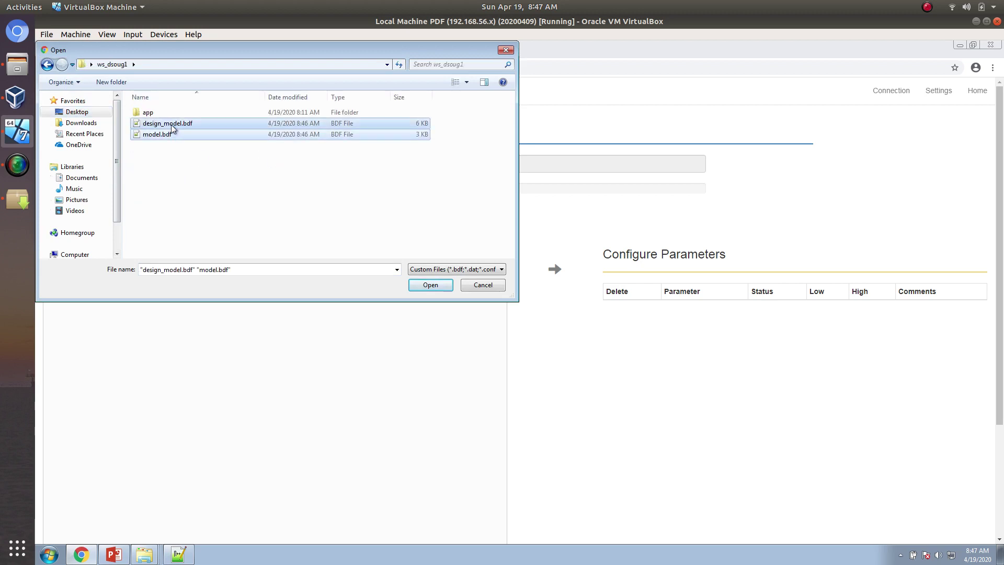
{"action": "left_click", "coordinate": [419, 285]}
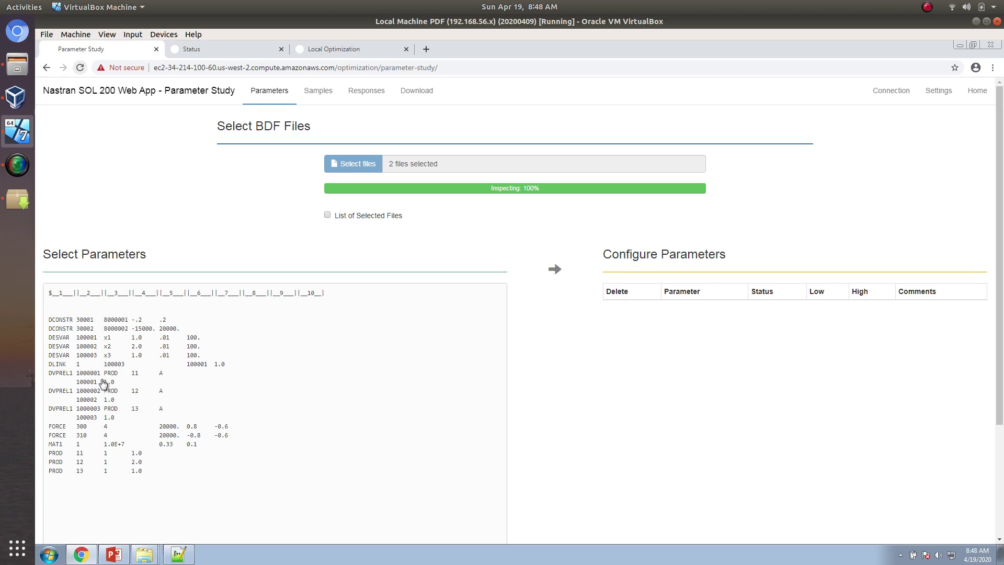
Select the initial values (field 4) of the three DESVAR entries x1, x2 and x3 as study parameters.
{"action": "left_click", "coordinate": [138, 338]}
{"action": "left_click", "coordinate": [138, 347]}
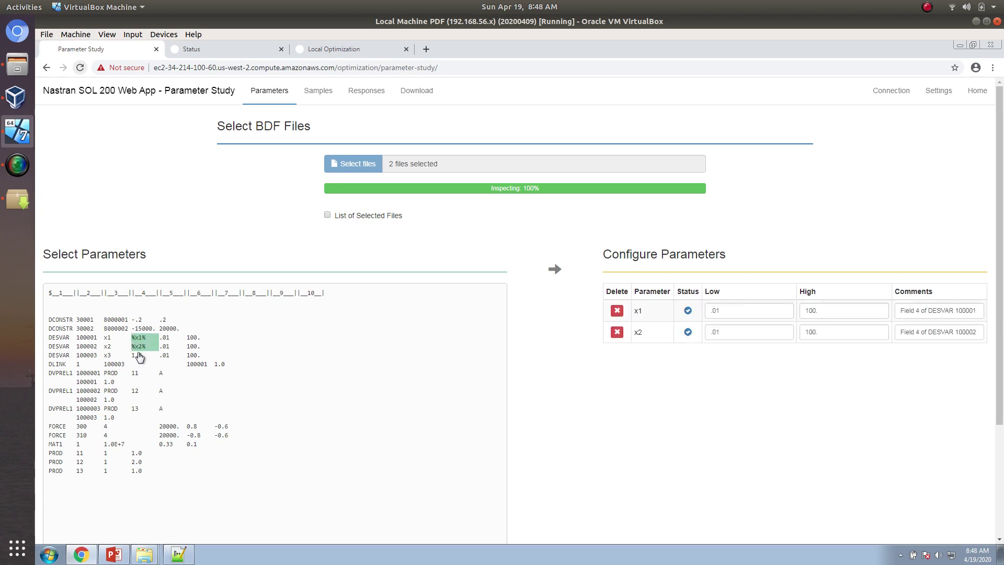
{"action": "left_click", "coordinate": [138, 355]}
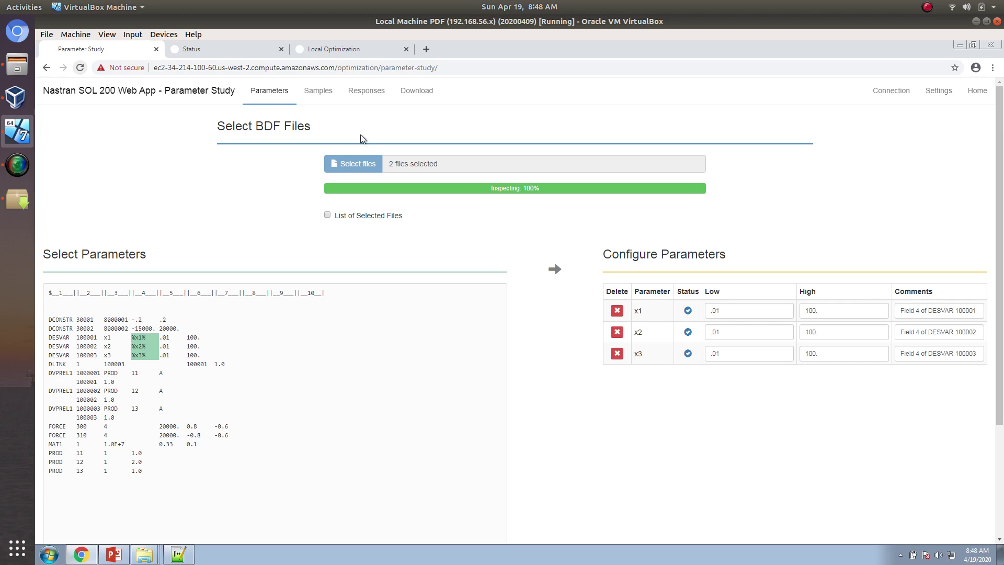
Set the sample design to Latin Hypercube, Maximin and show 20 rows per page in the Samples to Run table.
{"action": "left_click", "coordinate": [317, 91]}
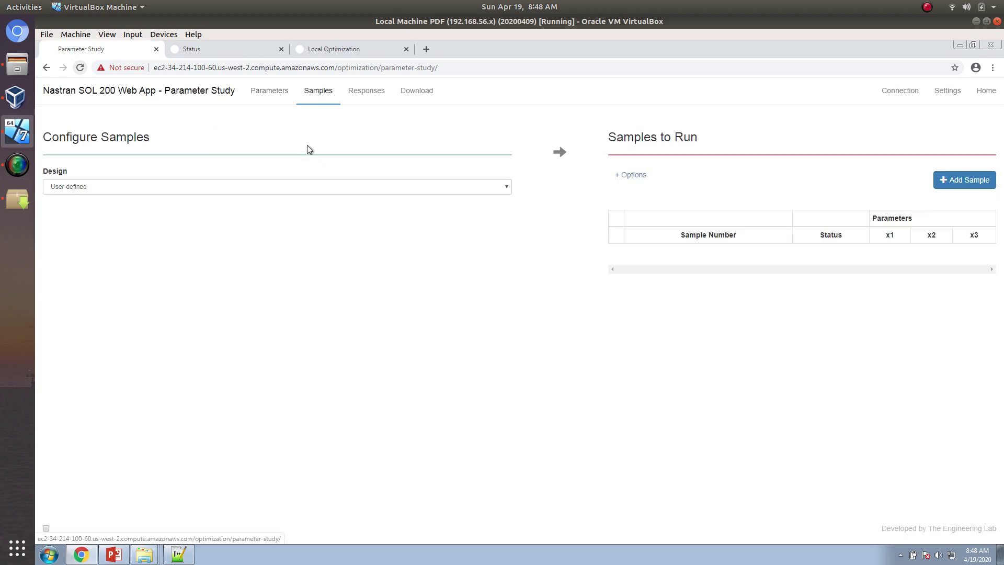
{"action": "left_click", "coordinate": [297, 189]}
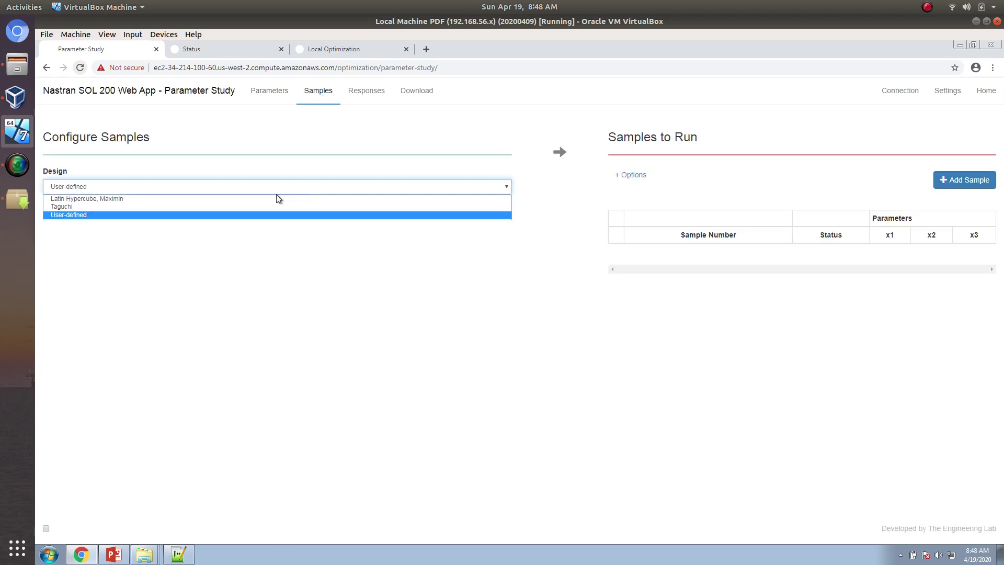
{"action": "left_click", "coordinate": [238, 201]}
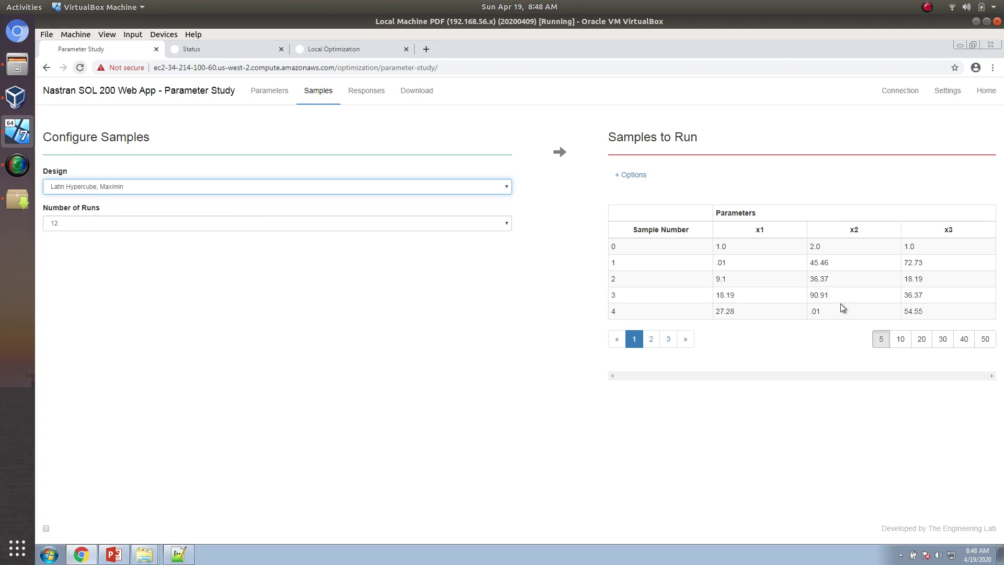
{"action": "left_click", "coordinate": [921, 338]}
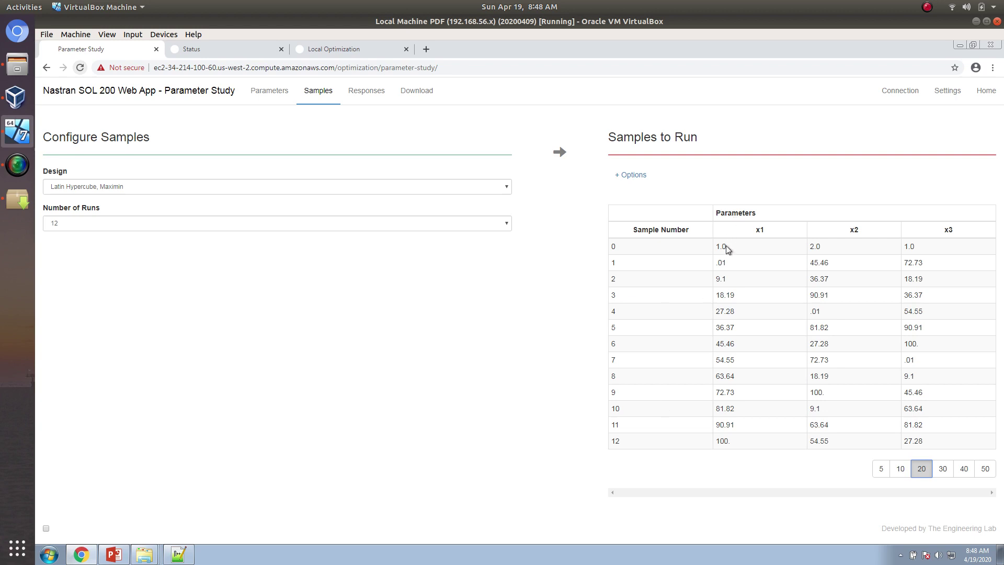
Examine the x1, x2 and x3 values of samples 0 and 1 in the Samples to Run table.
{"action": "left_click_drag", "start_coordinate": [726, 246], "coordinate": [713, 247]}
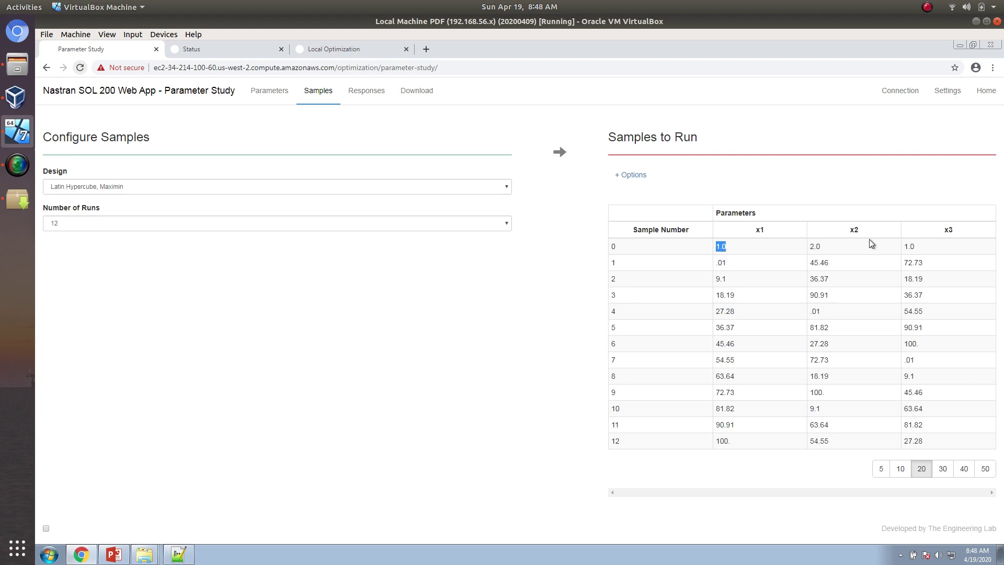
{"action": "left_click_drag", "start_coordinate": [745, 268], "coordinate": [714, 265]}
{"action": "double_click", "coordinate": [909, 261]}
Review the available Procedure options in the Settings section and compare them with the generated samples.
{"action": "left_click", "coordinate": [941, 91]}
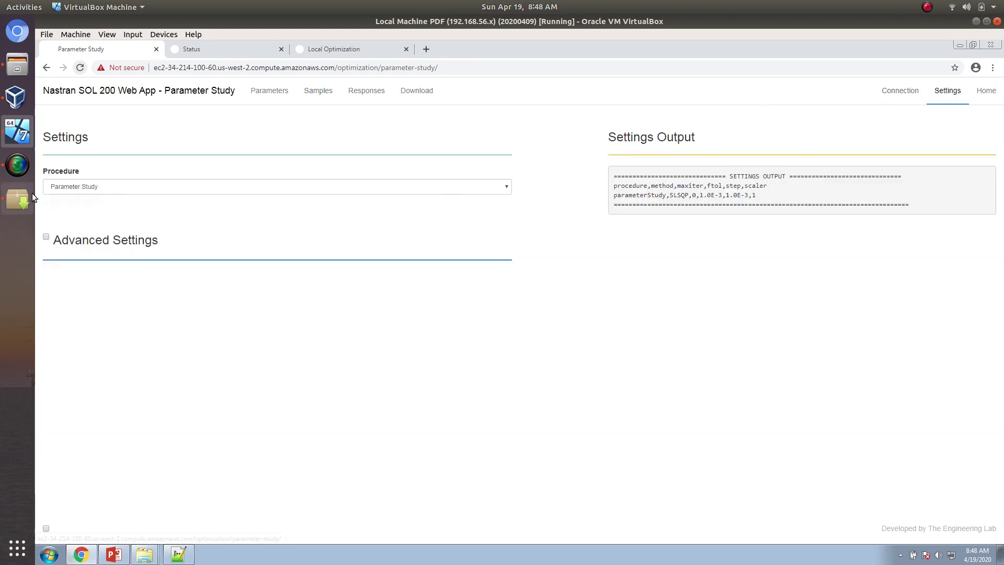
{"action": "left_click", "coordinate": [65, 188]}
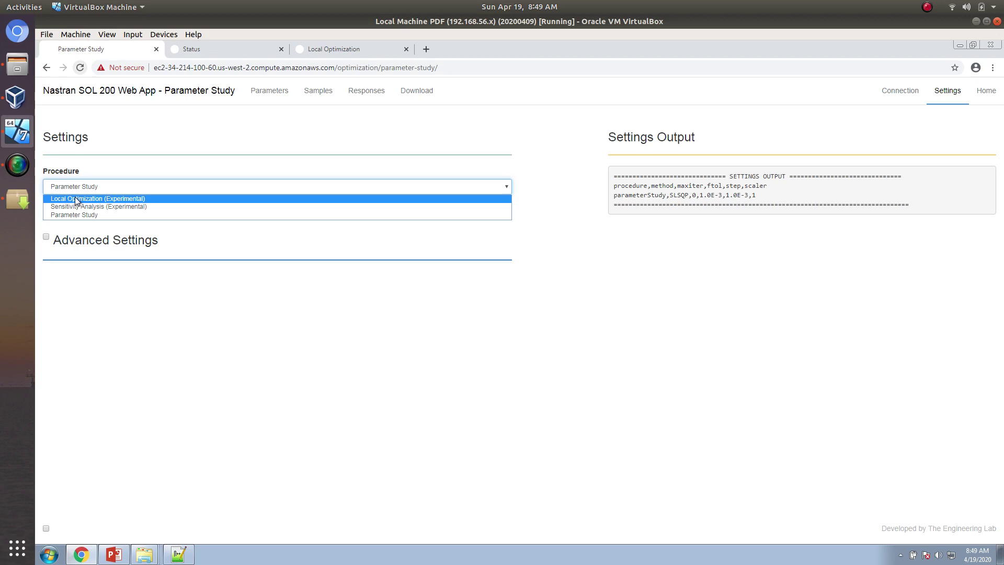
{"action": "left_click", "coordinate": [136, 154]}
{"action": "left_click", "coordinate": [314, 92]}
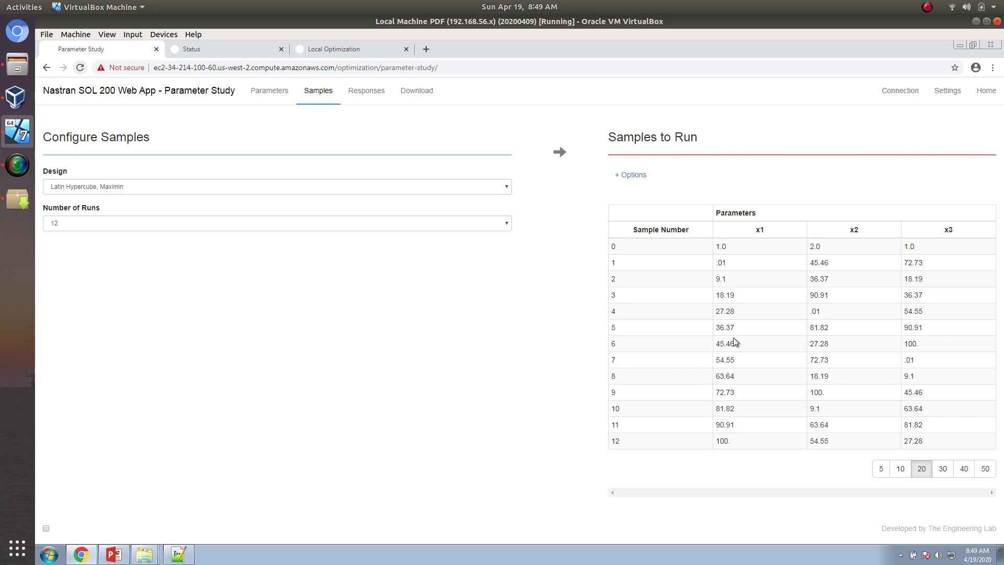
{"action": "left_click", "coordinate": [945, 90]}
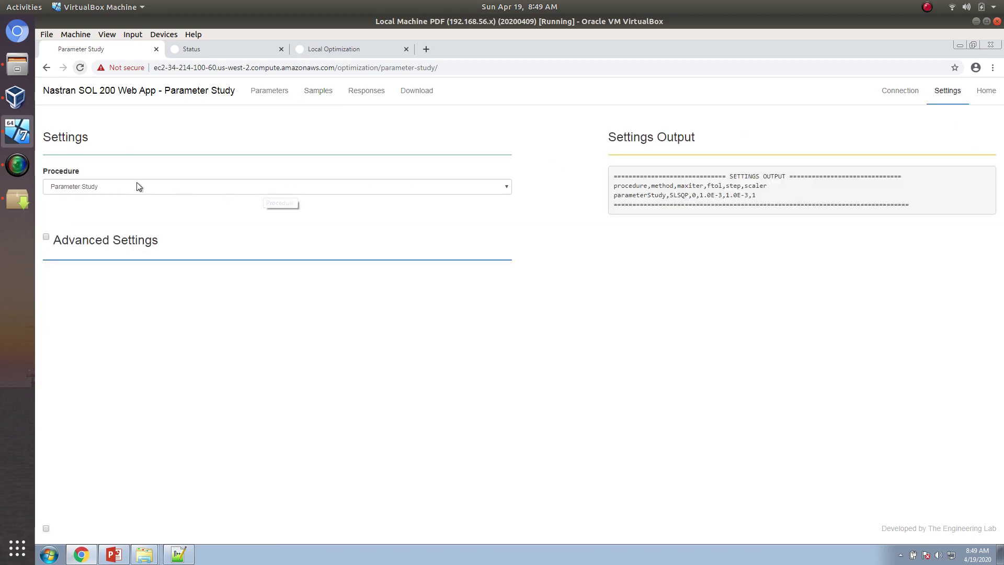
{"action": "left_click", "coordinate": [115, 184]}
{"action": "left_click", "coordinate": [111, 186]}
{"action": "left_click", "coordinate": [132, 168]}
{"action": "left_click", "coordinate": [314, 94]}
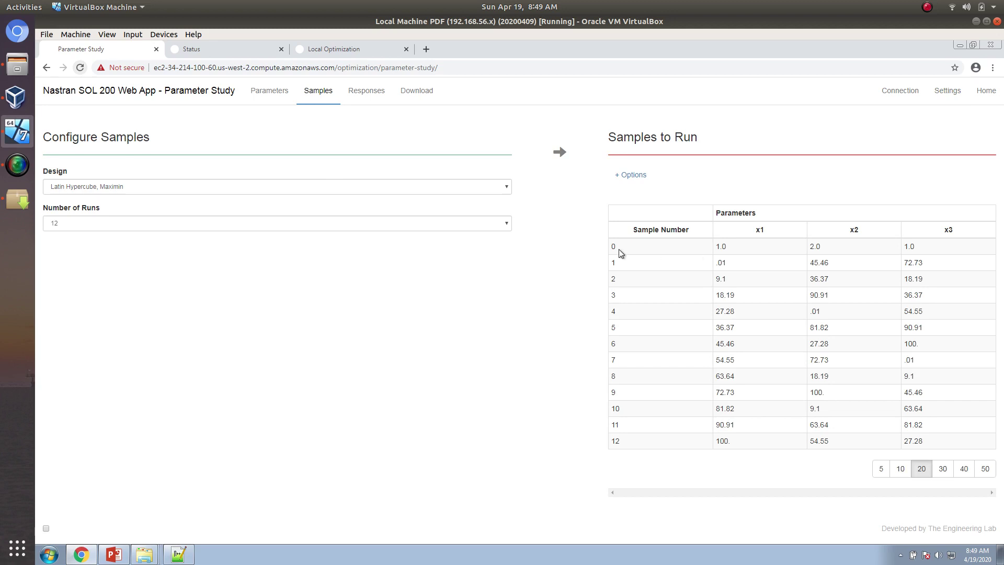
Acquire the OPTIMIZATION/OBJECTIVE dataset, monitor its first-row EXACT value, and set that response's objective to MIN.
{"action": "left_click", "coordinate": [349, 92]}
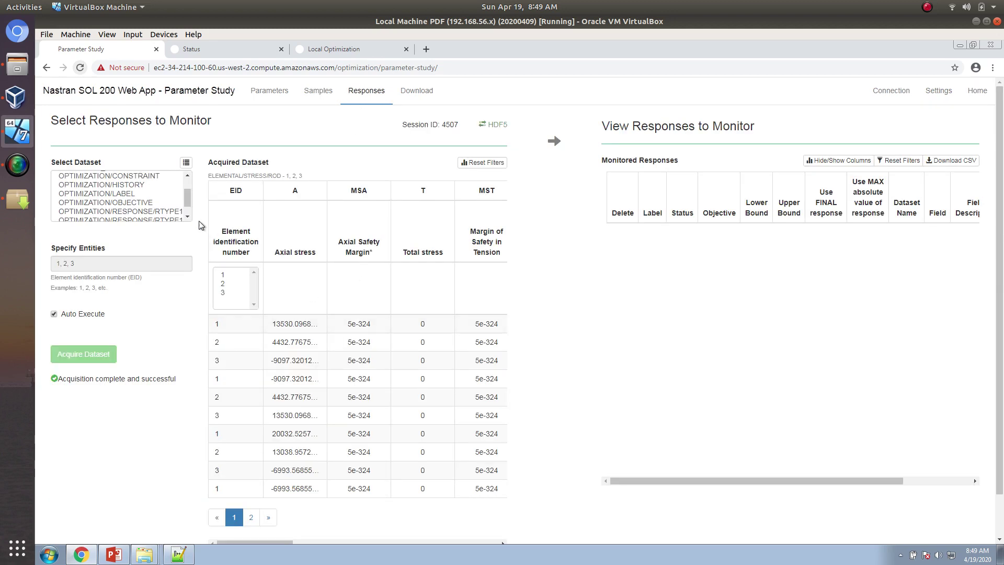
{"action": "left_click", "coordinate": [164, 203]}
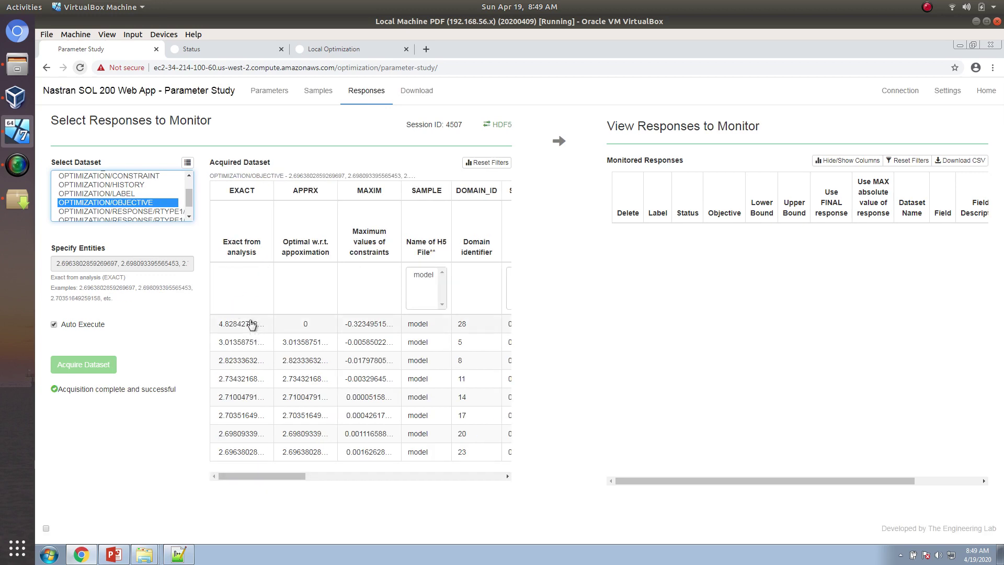
{"action": "left_click", "coordinate": [251, 324]}
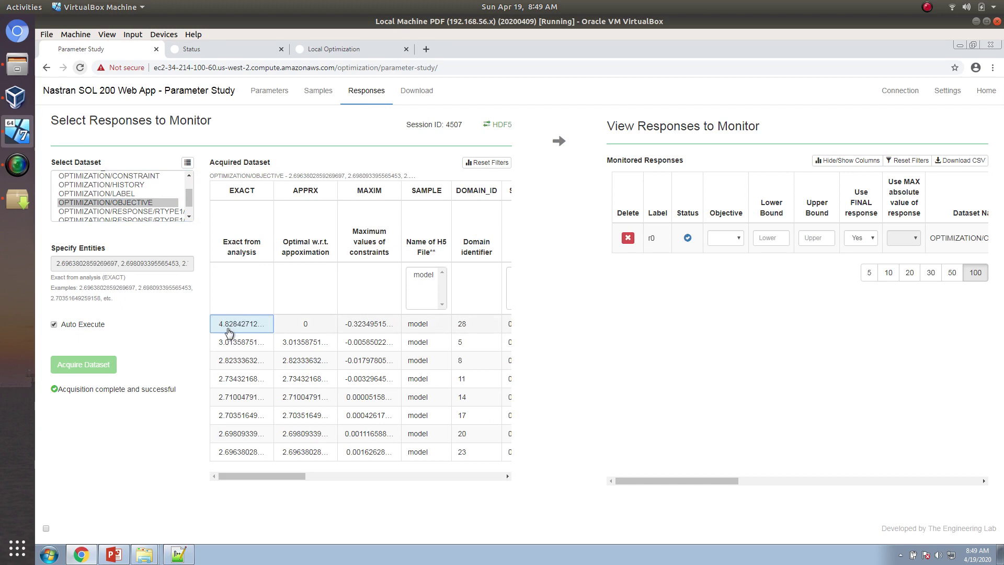
{"action": "left_click", "coordinate": [718, 239]}
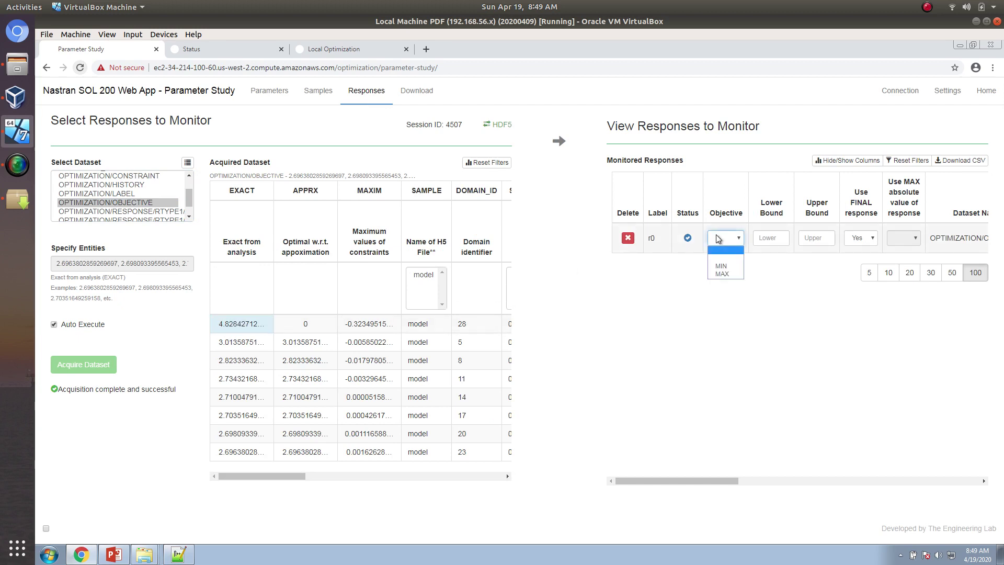
{"action": "left_click", "coordinate": [725, 265]}
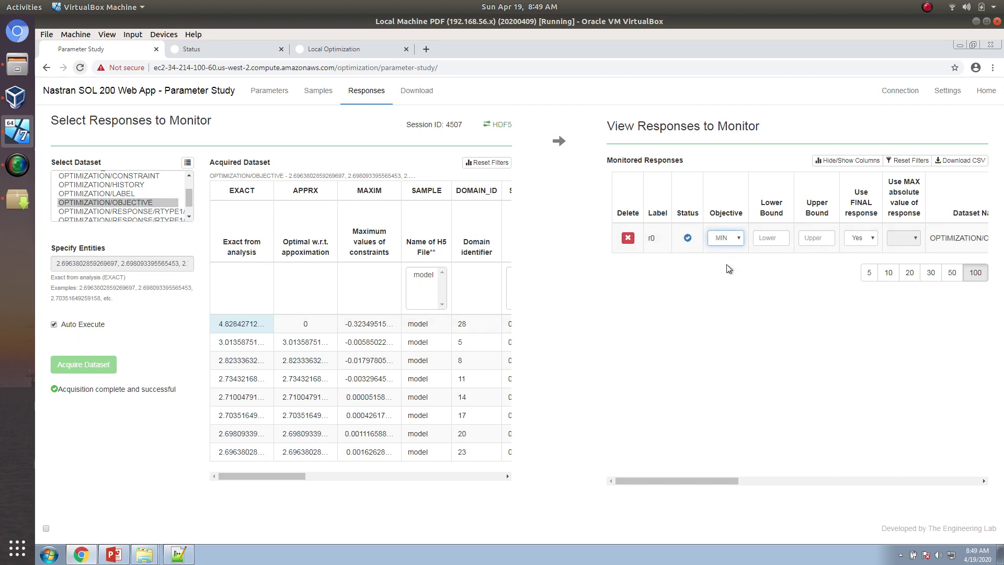
Try the Yes, No and blank choices of Use FINAL response for the monitored objective.
{"action": "left_click", "coordinate": [860, 238]}
{"action": "left_click", "coordinate": [874, 269]}
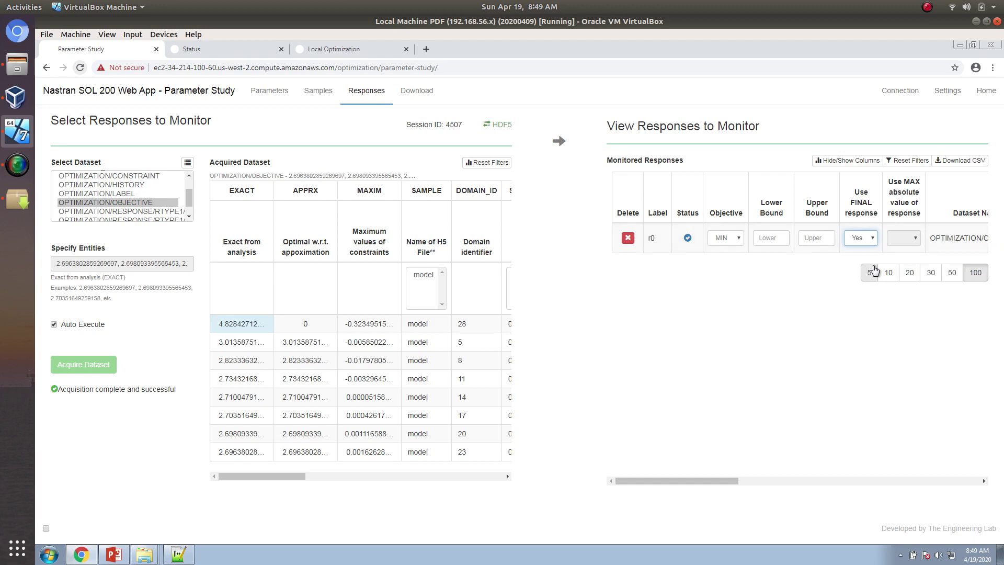
{"action": "left_click", "coordinate": [864, 240]}
{"action": "left_click", "coordinate": [866, 246]}
{"action": "left_click", "coordinate": [865, 244]}
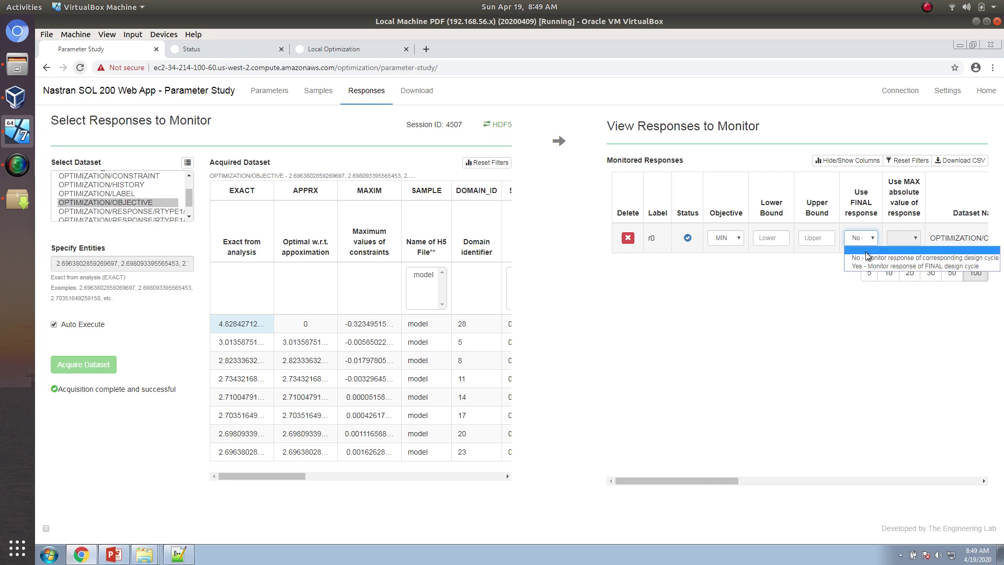
{"action": "left_click", "coordinate": [867, 257]}
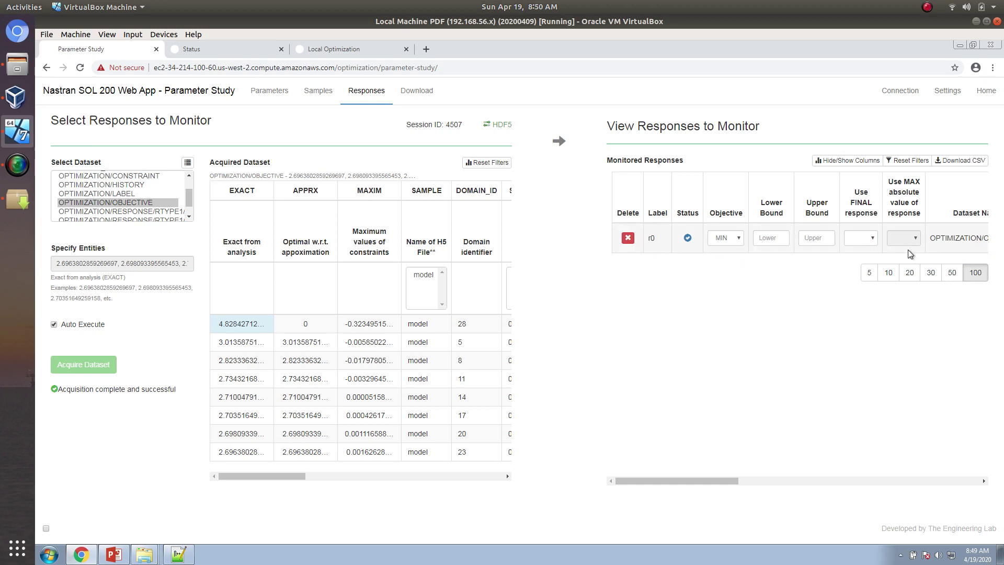
Check the monitored objective's DESIGN_CYCLE, and inspect the initial and final points on the Local Optimization objective plot.
{"action": "left_click_drag", "start_coordinate": [691, 484], "coordinate": [923, 464]}
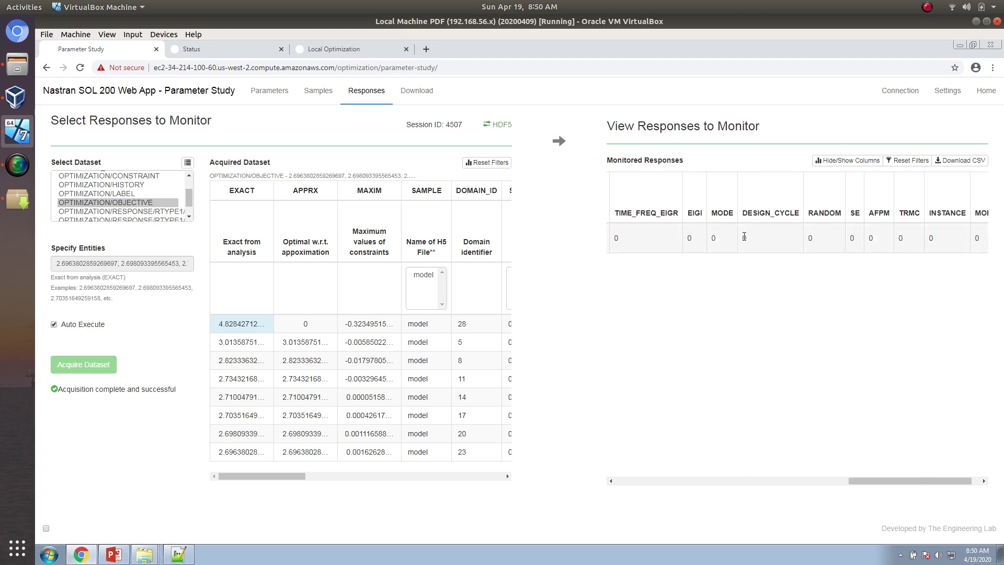
{"action": "left_click", "coordinate": [377, 50]}
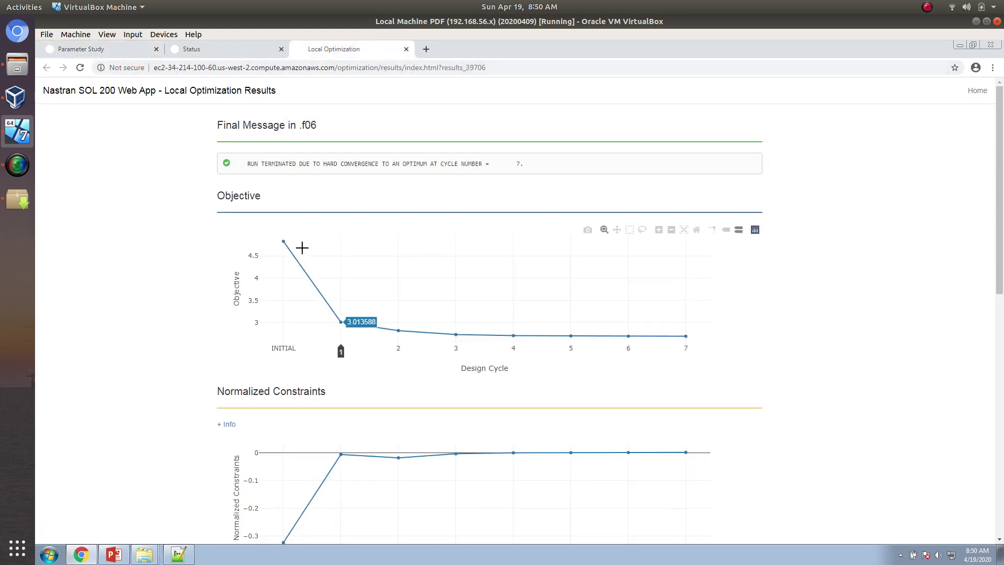
{"action": "mouse_move", "coordinate": [281, 244]}
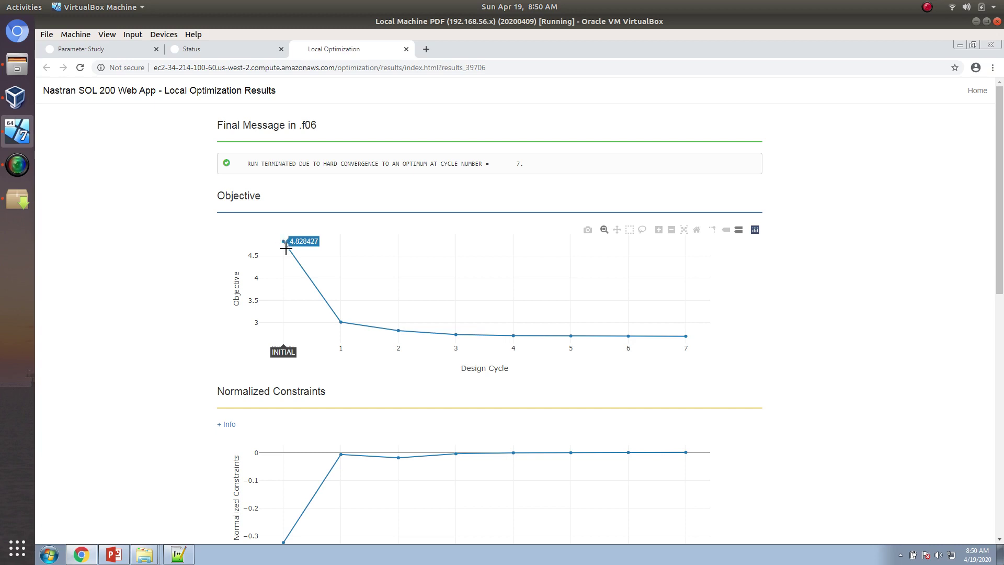
{"action": "mouse_move", "coordinate": [685, 337]}
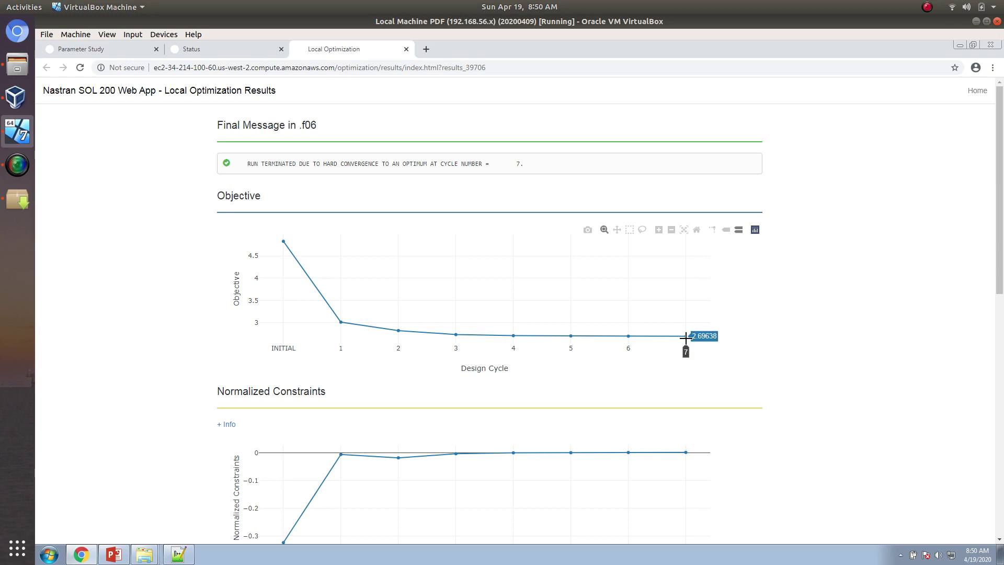
{"action": "key", "text": "ctrl+1"}
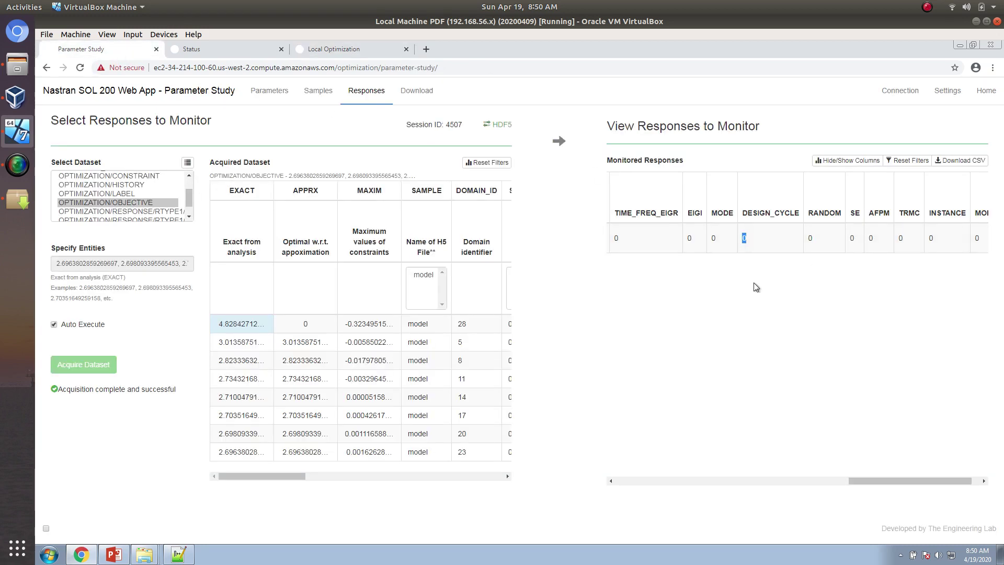
Set Use FINAL response to Yes for the monitored objective.
{"action": "left_click_drag", "start_coordinate": [890, 482], "coordinate": [663, 482]}
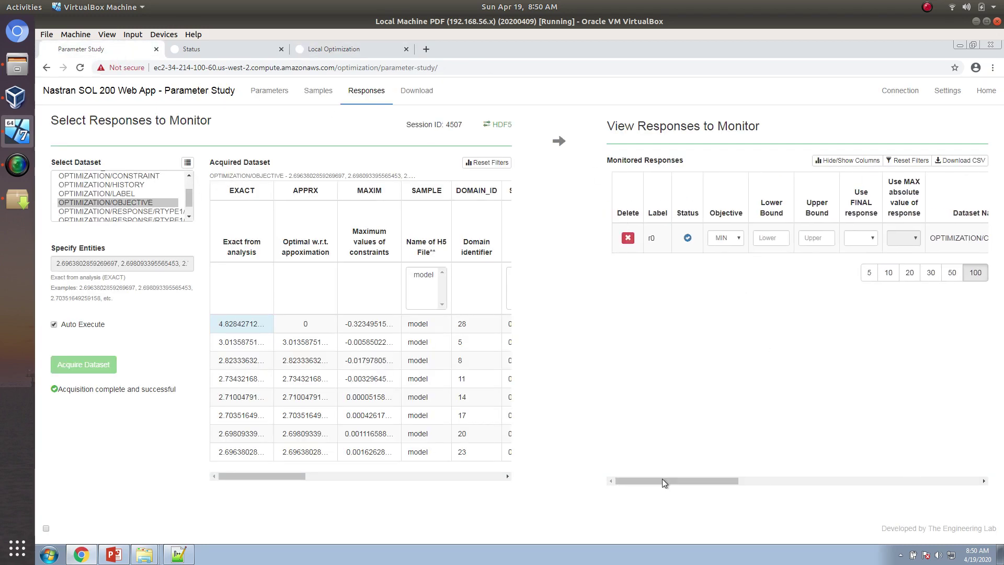
{"action": "left_click", "coordinate": [844, 238]}
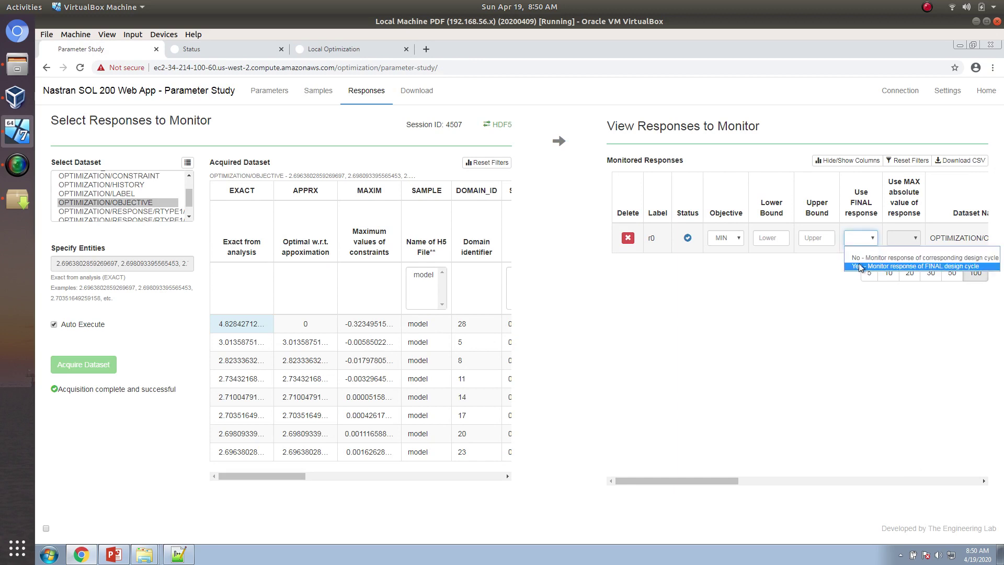
{"action": "left_click", "coordinate": [859, 265]}
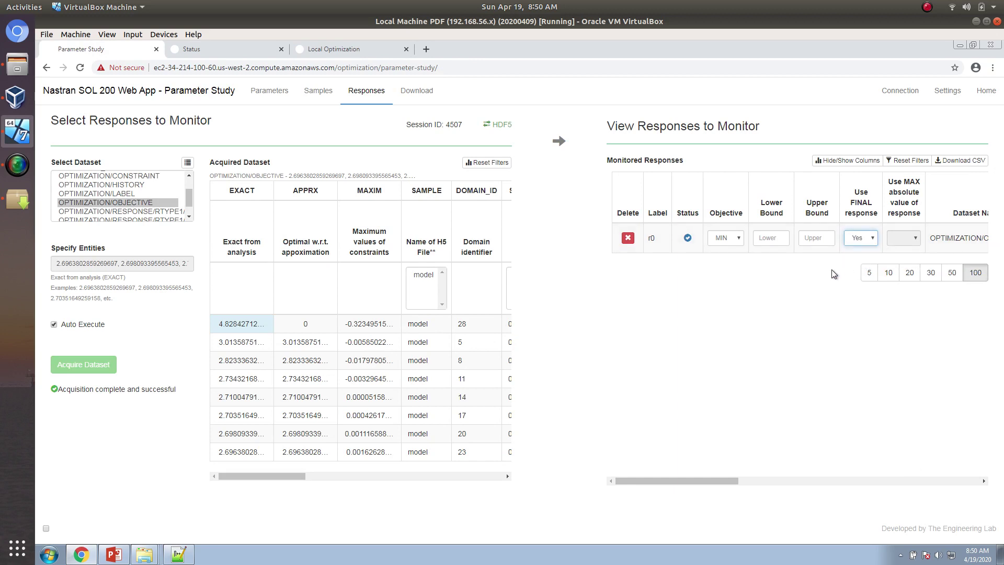
Monitor the first-row MAXIM constraint value, keep Use FINAL response at Yes, and set its lower bound to .005.
{"action": "left_click", "coordinate": [377, 329]}
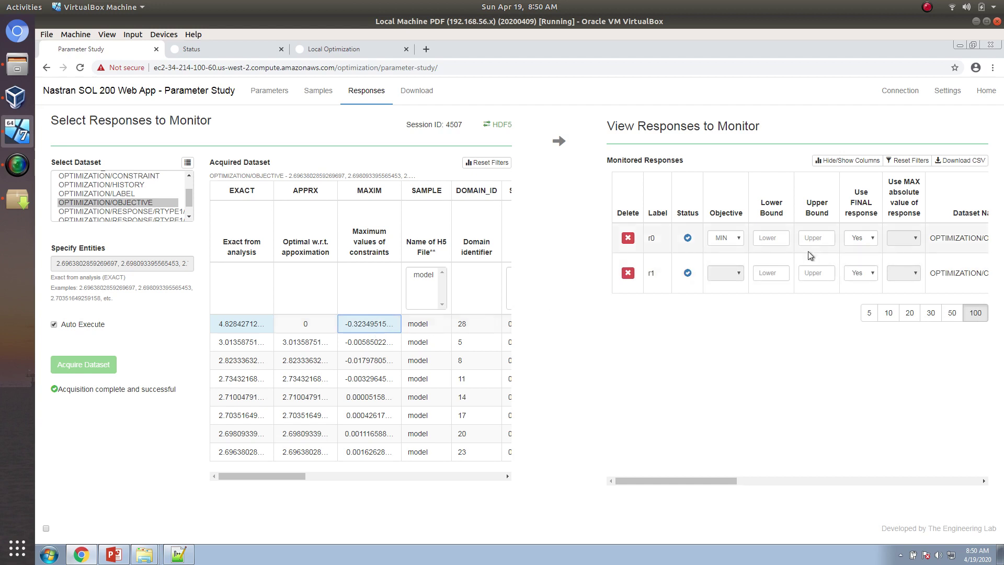
{"action": "left_click", "coordinate": [872, 274]}
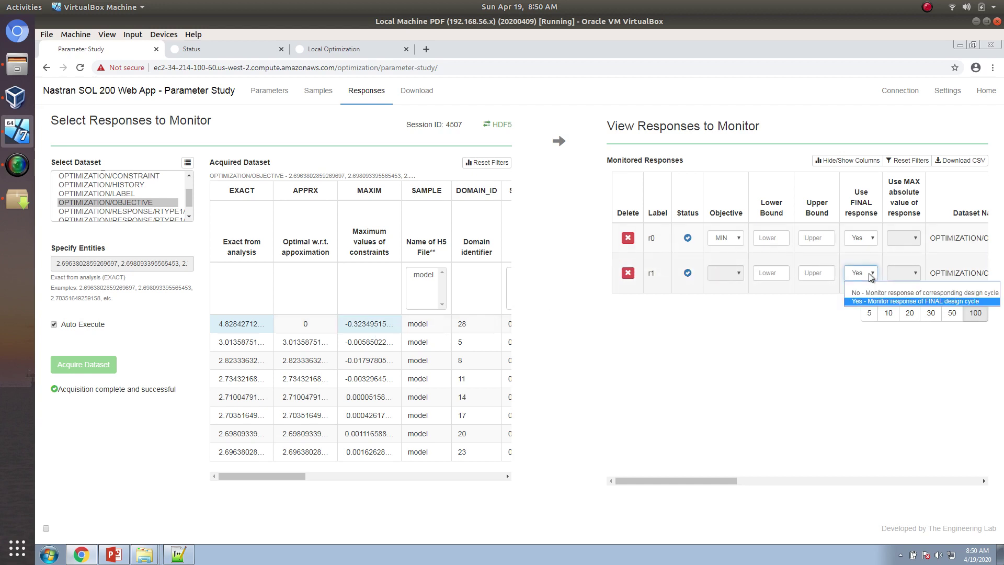
{"action": "left_click", "coordinate": [872, 276]}
{"action": "left_click", "coordinate": [820, 273]}
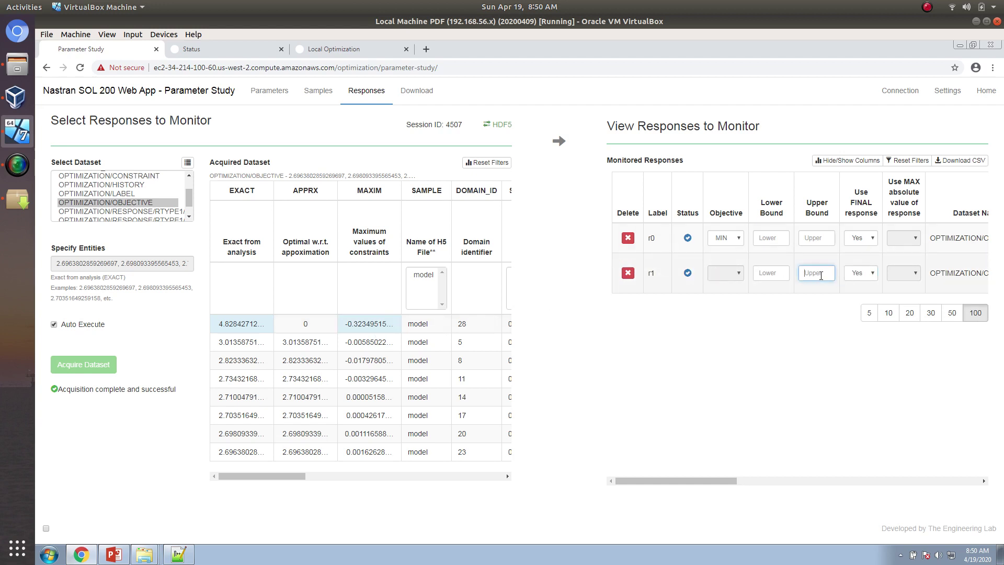
{"action": "left_click", "coordinate": [782, 276]}
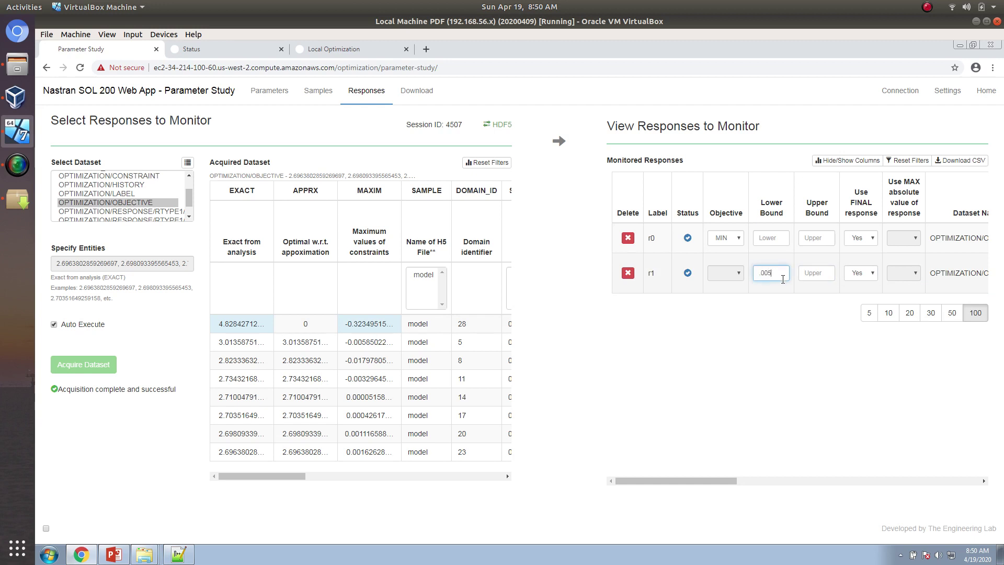
{"action": "key", "text": "Tab"}
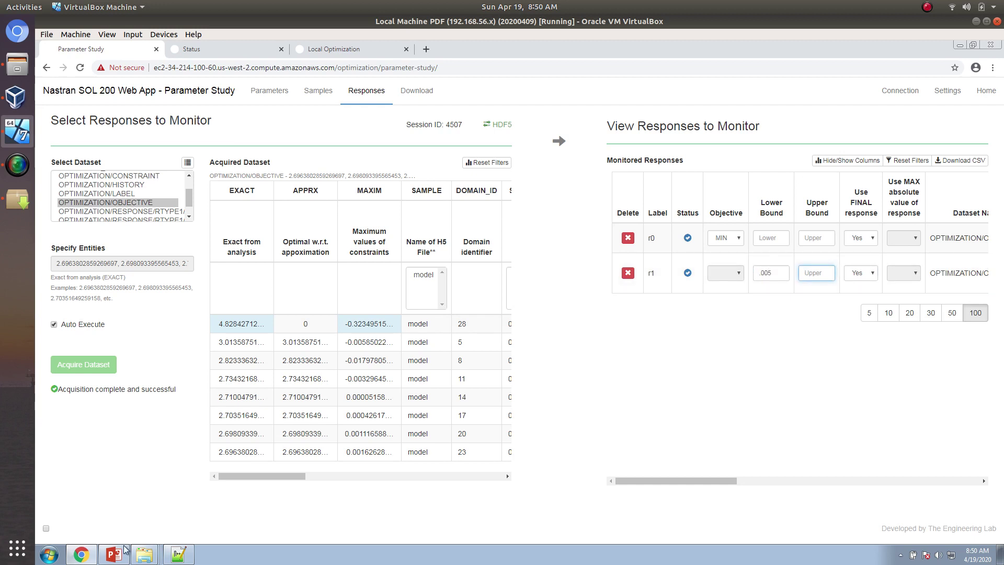
{"action": "mouse_move", "coordinate": [169, 559]}
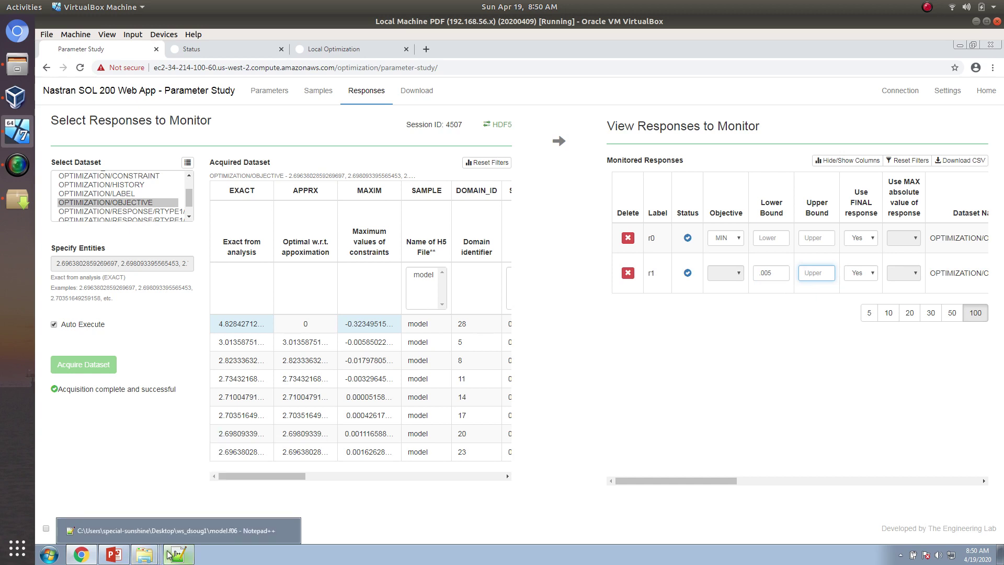
{"action": "left_click", "coordinate": [17, 547]}
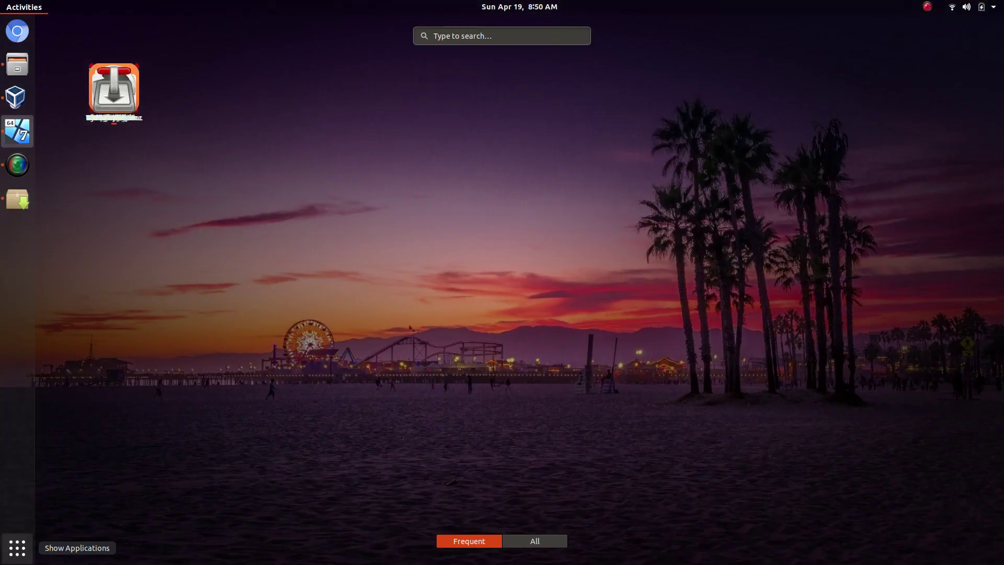
{"action": "type", "text": "pd"}
{"action": "key", "text": "Escape"}
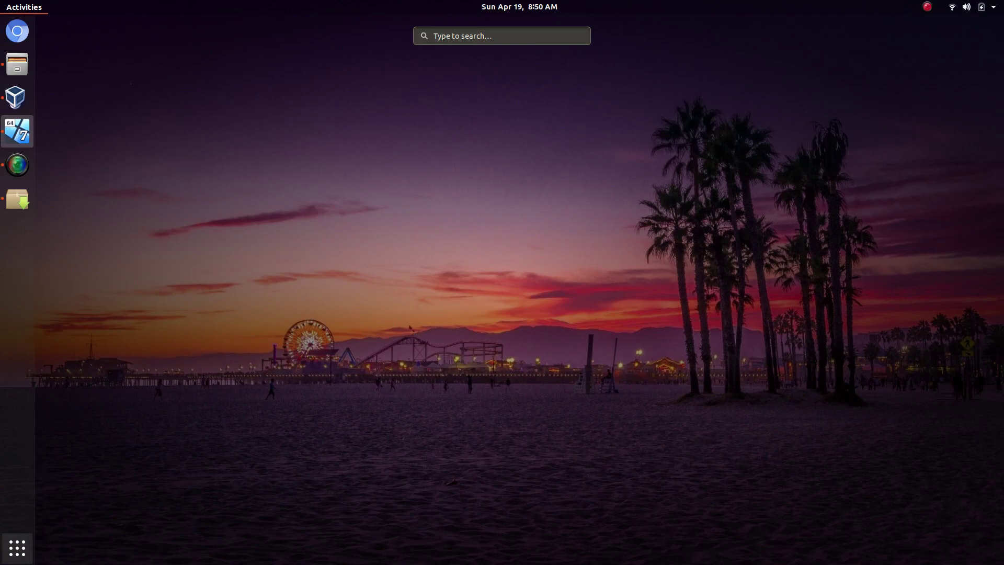
{"action": "key", "text": "Escape"}
Compare the initial and final points of the Local Optimization Normalized Constraints plot with the MAXIM values in the acquired dataset.
{"action": "left_click", "coordinate": [335, 49]}
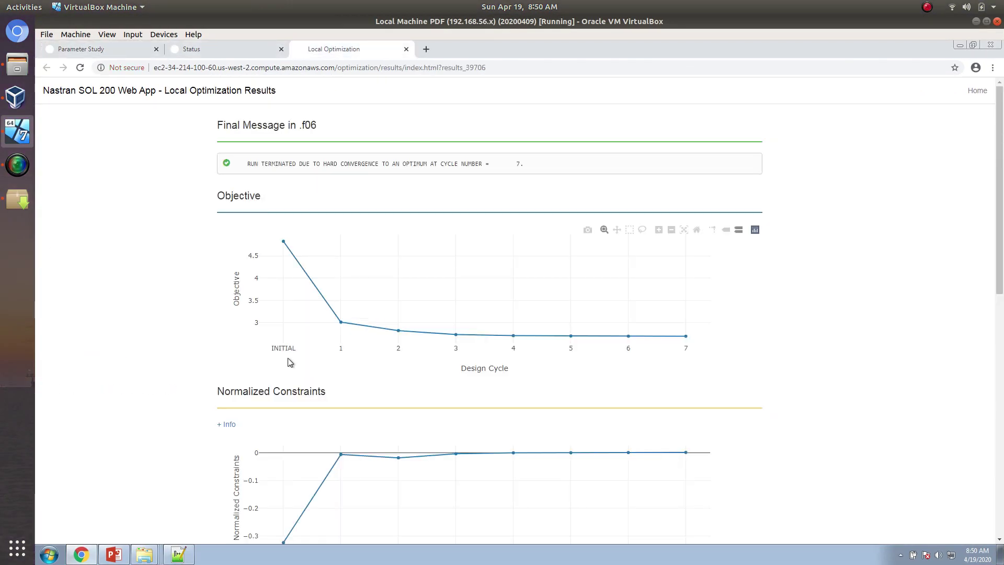
{"action": "scroll", "coordinate": [277, 381], "scroll_direction": "down", "scroll_amount": 5}
{"action": "left_click", "coordinate": [129, 51]}
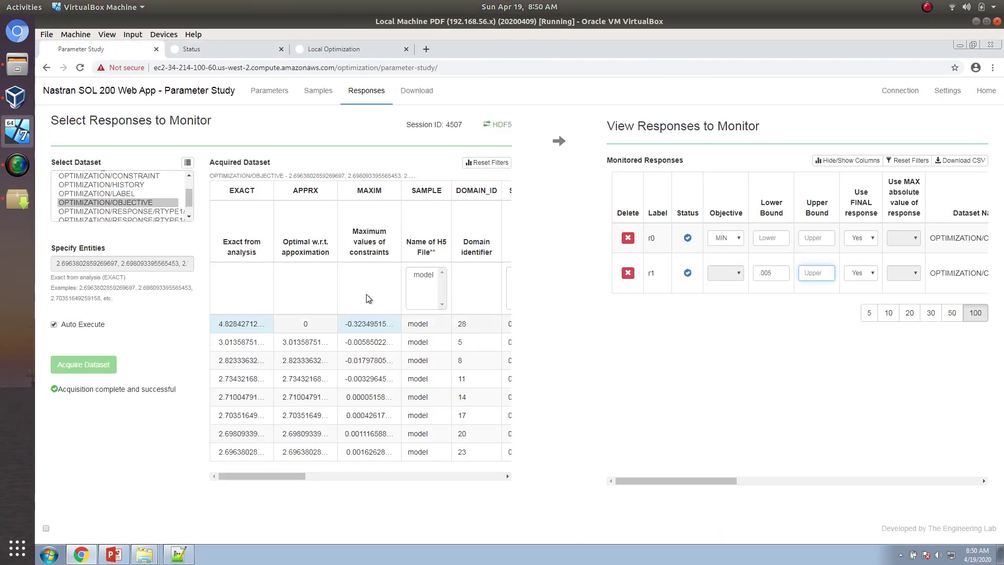
{"action": "left_click", "coordinate": [355, 46]}
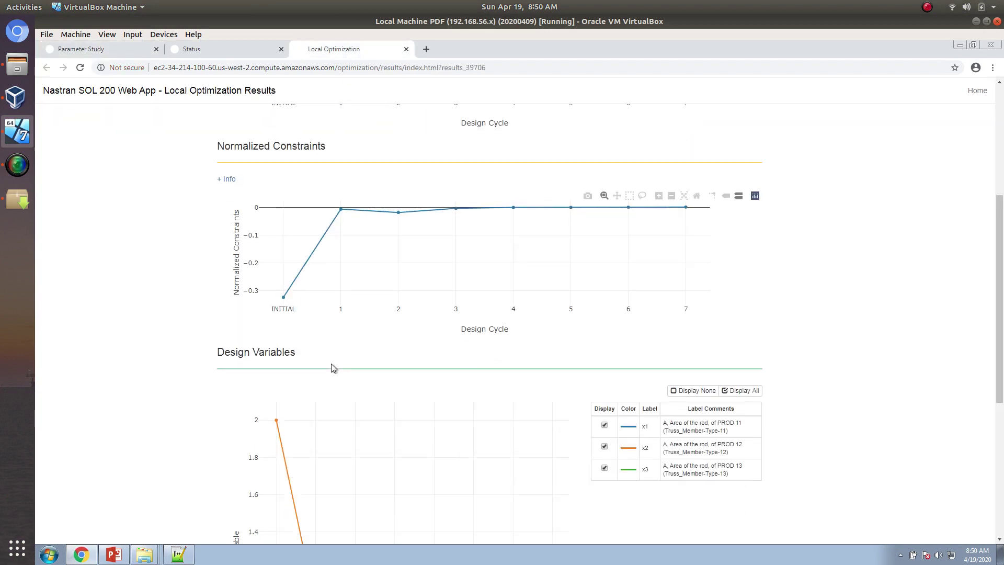
{"action": "scroll", "coordinate": [277, 309], "scroll_direction": "up", "scroll_amount": 1}
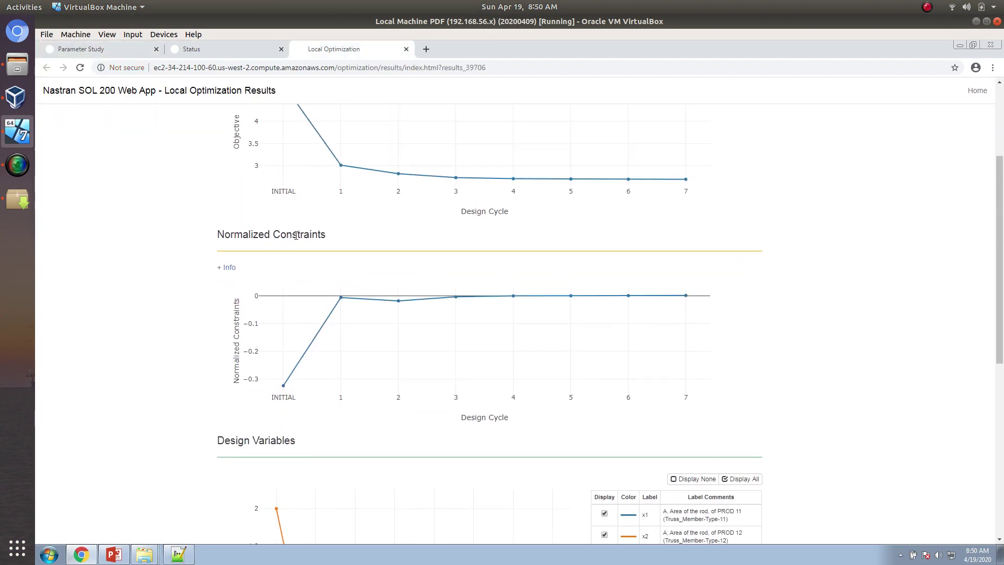
{"action": "mouse_move", "coordinate": [287, 386]}
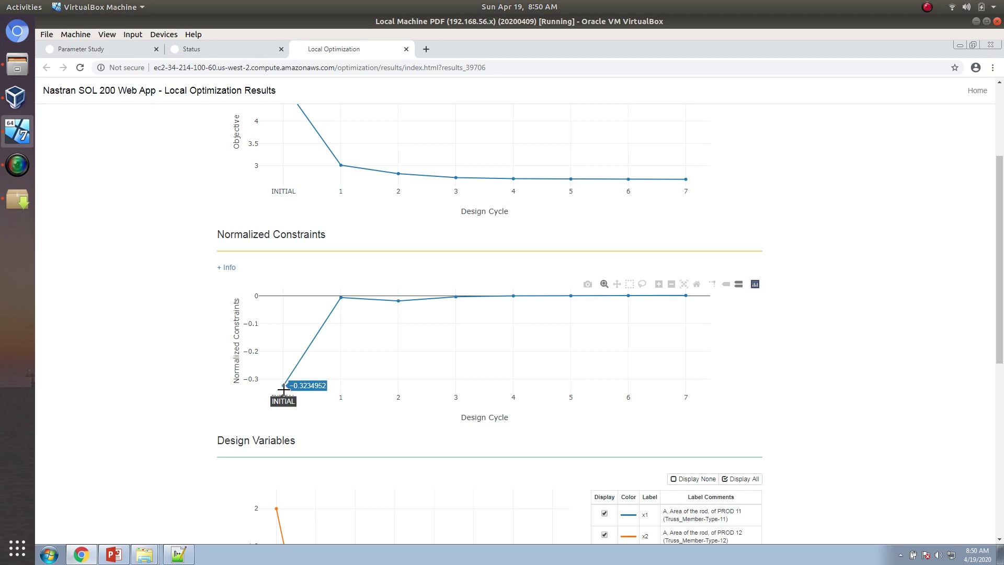
{"action": "left_click", "coordinate": [92, 52]}
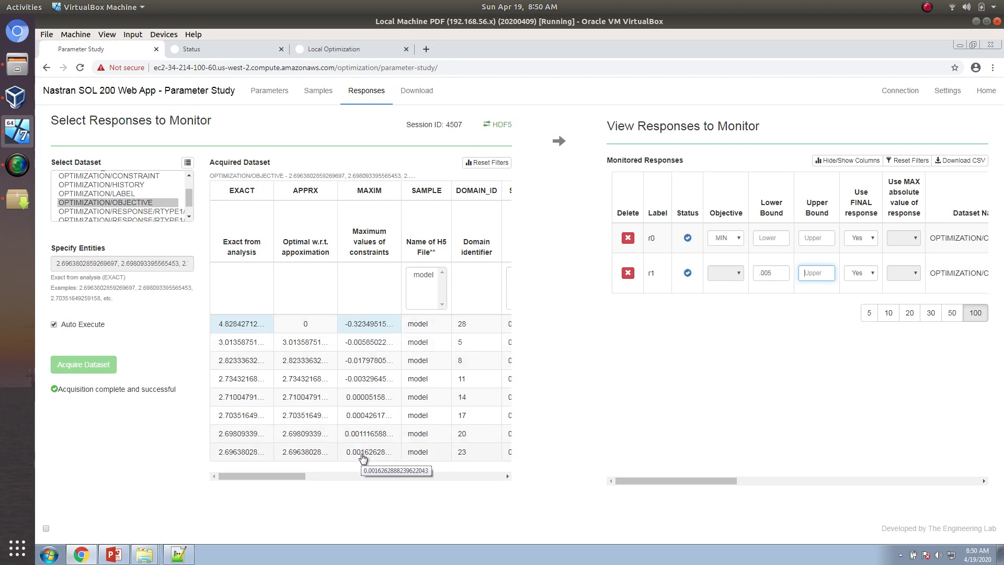
{"action": "left_click", "coordinate": [335, 49]}
{"action": "mouse_move", "coordinate": [686, 299]}
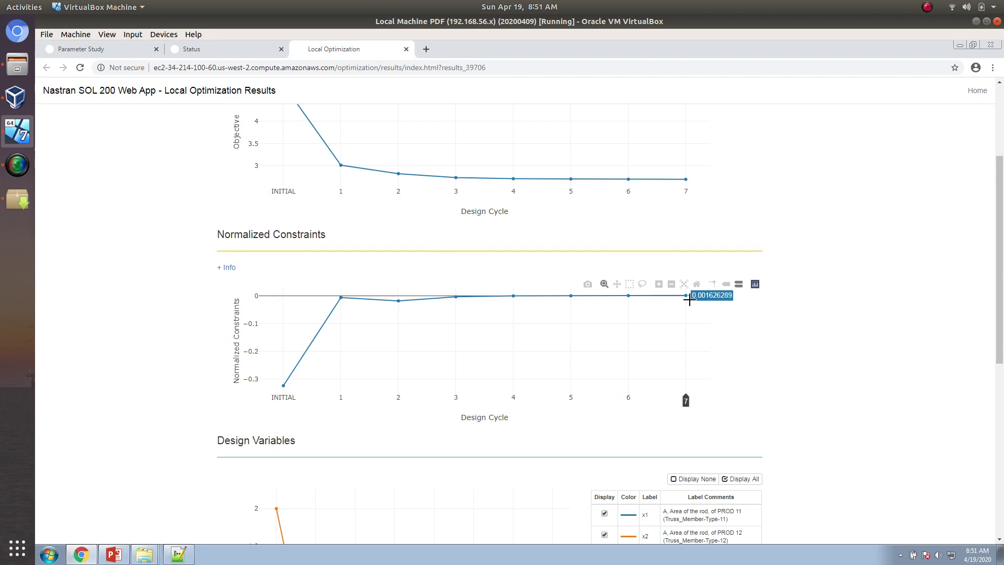
{"action": "left_click", "coordinate": [137, 55]}
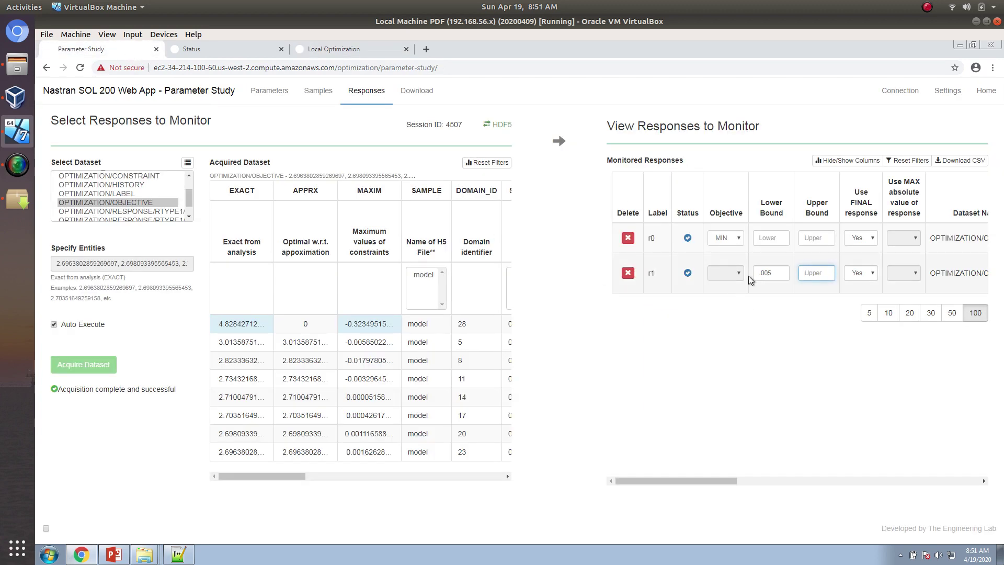
{"action": "left_click", "coordinate": [778, 271]}
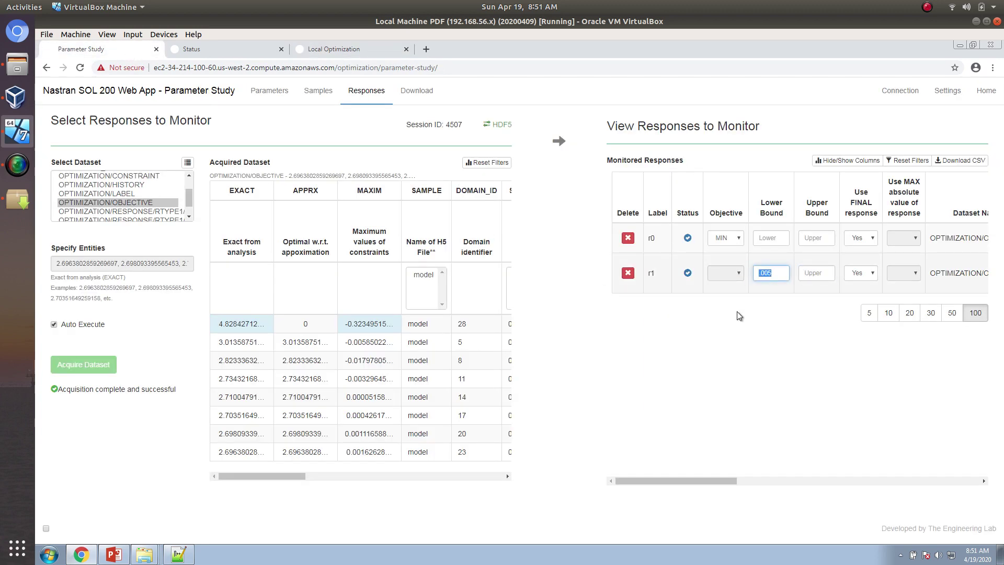
{"action": "left_click", "coordinate": [772, 275]}
{"action": "left_click", "coordinate": [769, 340]}
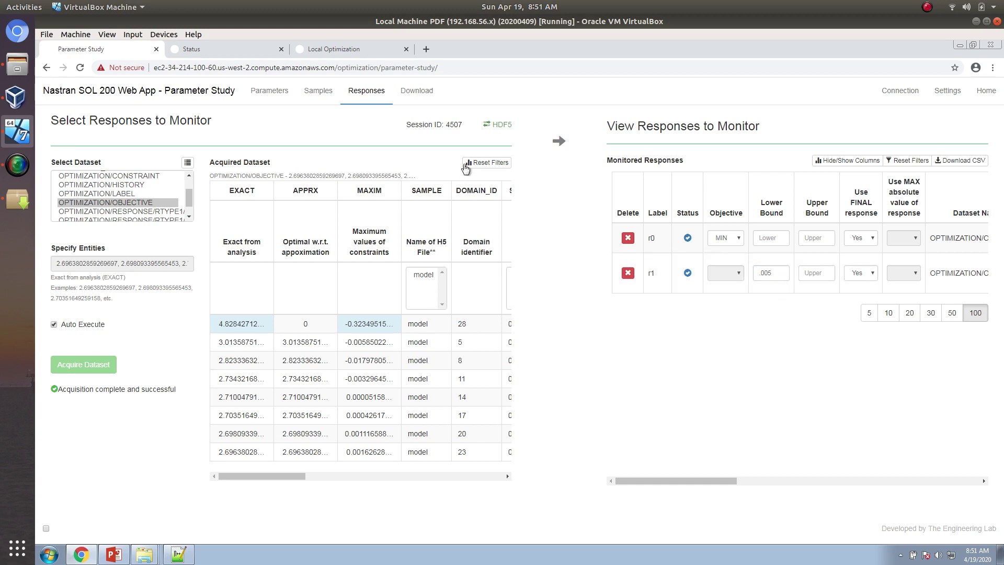
Download the parameter study's BDF files and open the Downloads folder in a separate window over the page.
{"action": "left_click", "coordinate": [417, 94]}
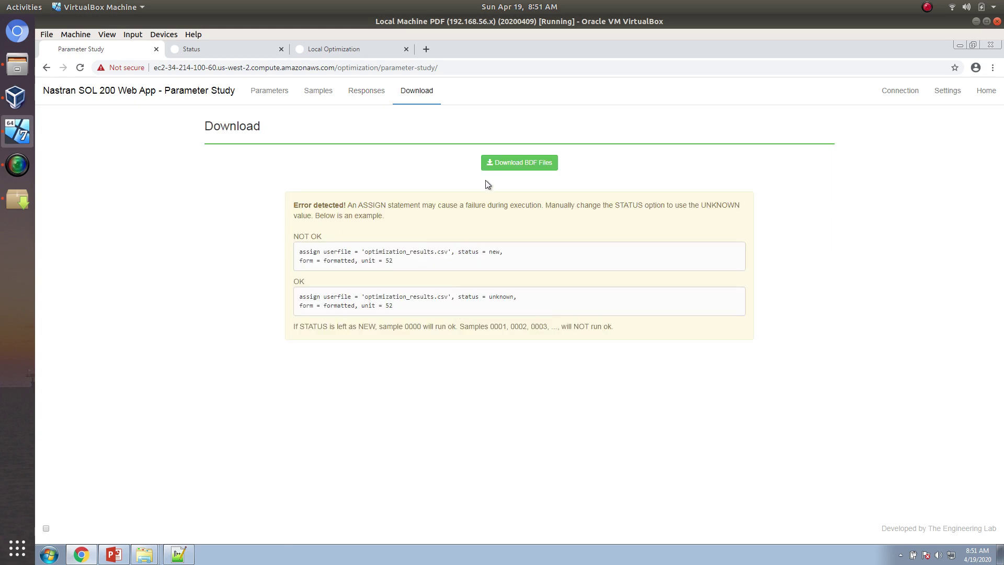
{"action": "left_click", "coordinate": [519, 163]}
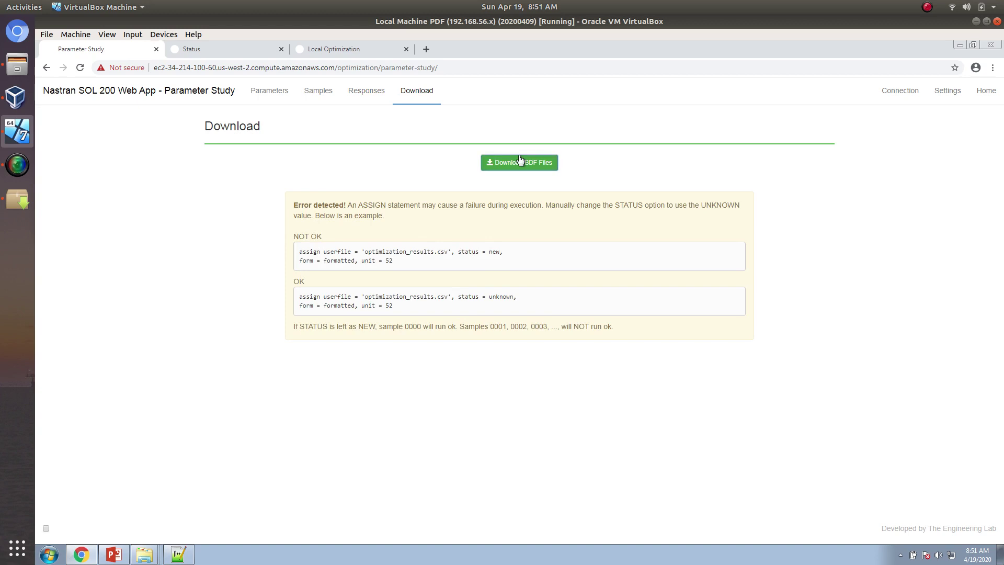
{"action": "right_click", "coordinate": [158, 551]}
{"action": "left_click", "coordinate": [142, 445]}
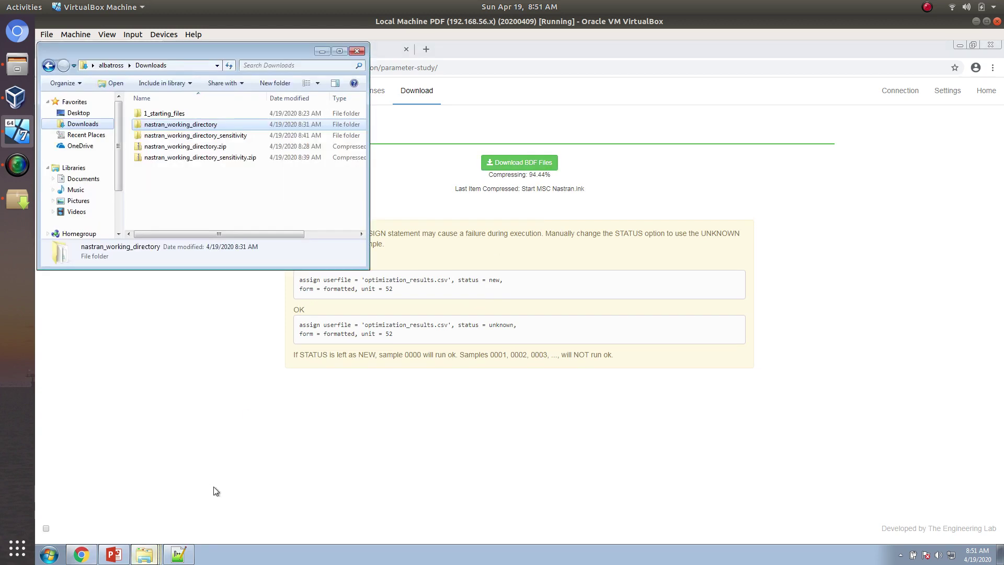
{"action": "left_click_drag", "start_coordinate": [164, 57], "coordinate": [719, 222]}
{"action": "left_click", "coordinate": [759, 384]}
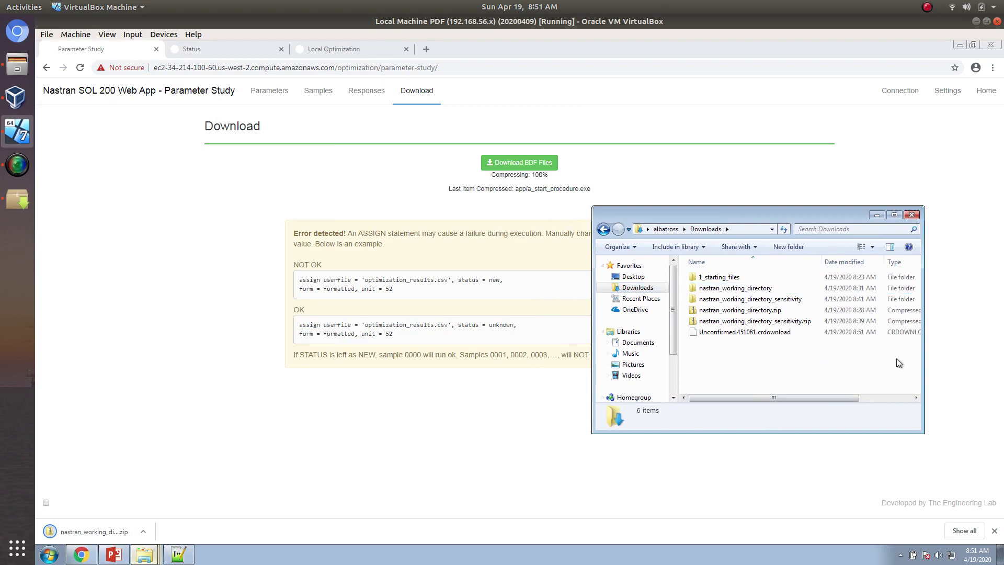
Rename the downloaded nastran_working_directory (1).zip as nastran_working_directory_parameter_study.zip.
{"action": "left_click", "coordinate": [775, 336]}
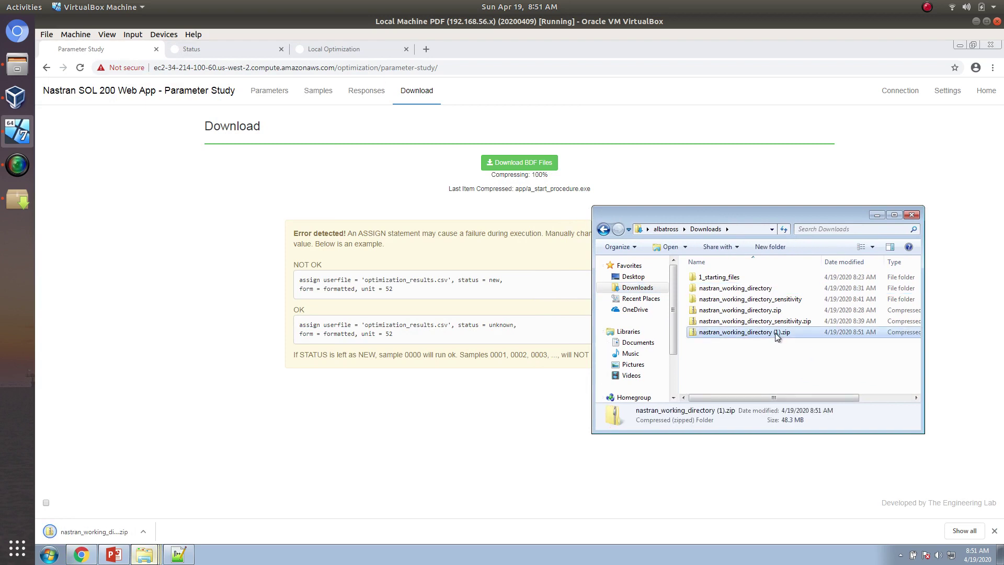
{"action": "left_click", "coordinate": [775, 334]}
{"action": "left_click", "coordinate": [776, 333]}
{"action": "key", "text": "BackSpace"}
{"action": "key", "text": "BackSpace"}
{"action": "key", "text": "BackSpace"}
{"action": "key", "text": "BackSpace"}
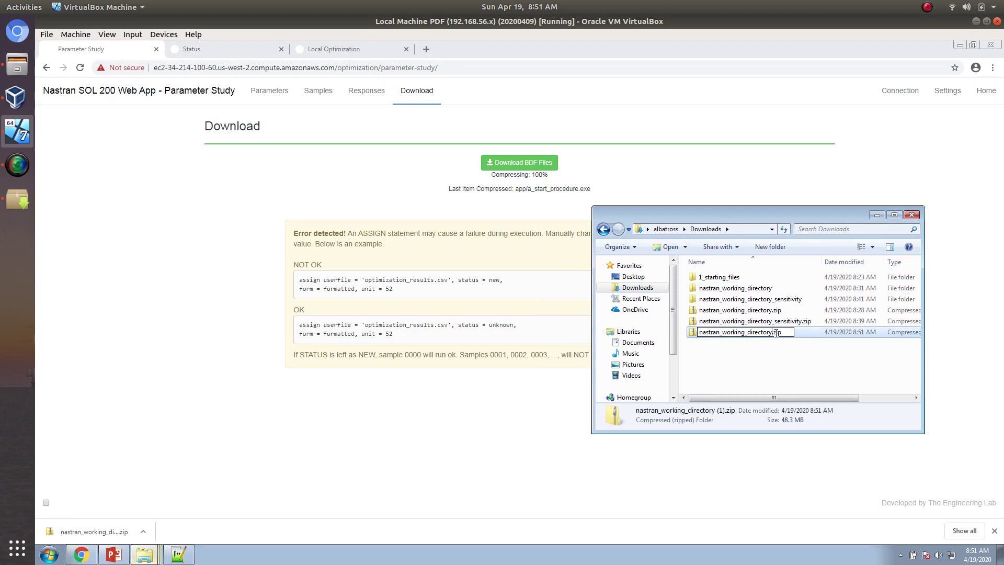
{"action": "type", "text": "_parameter_study"}
{"action": "key", "text": "Return"}
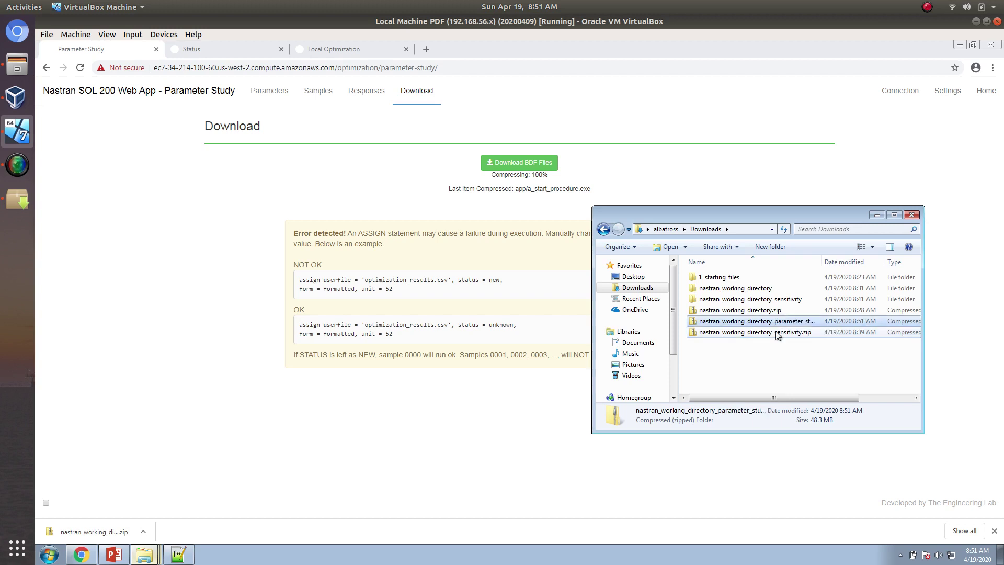
Extract nastran_working_directory_parameter_study.zip into the suggested folder of the same name.
{"action": "right_click", "coordinate": [768, 321]}
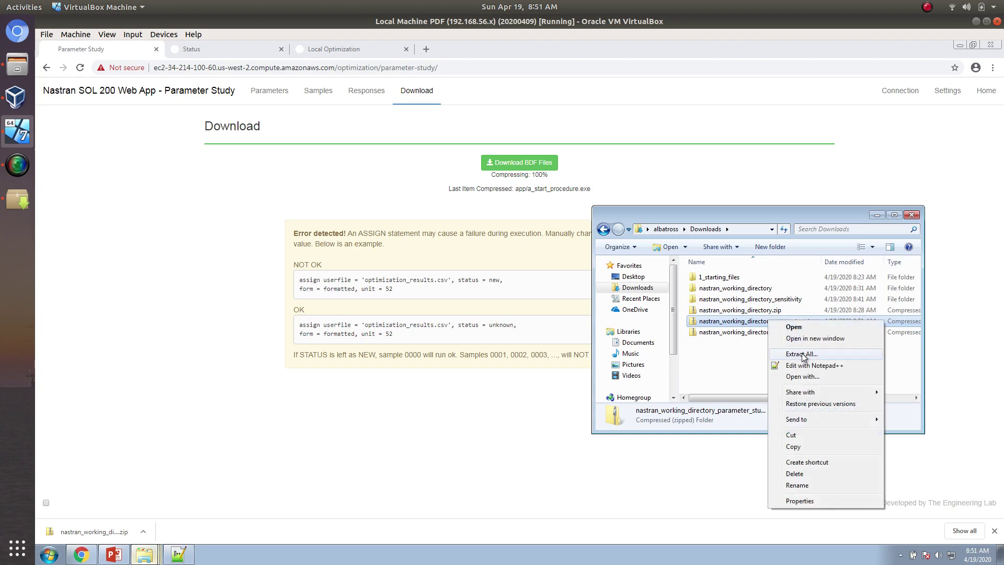
{"action": "left_click", "coordinate": [794, 354]}
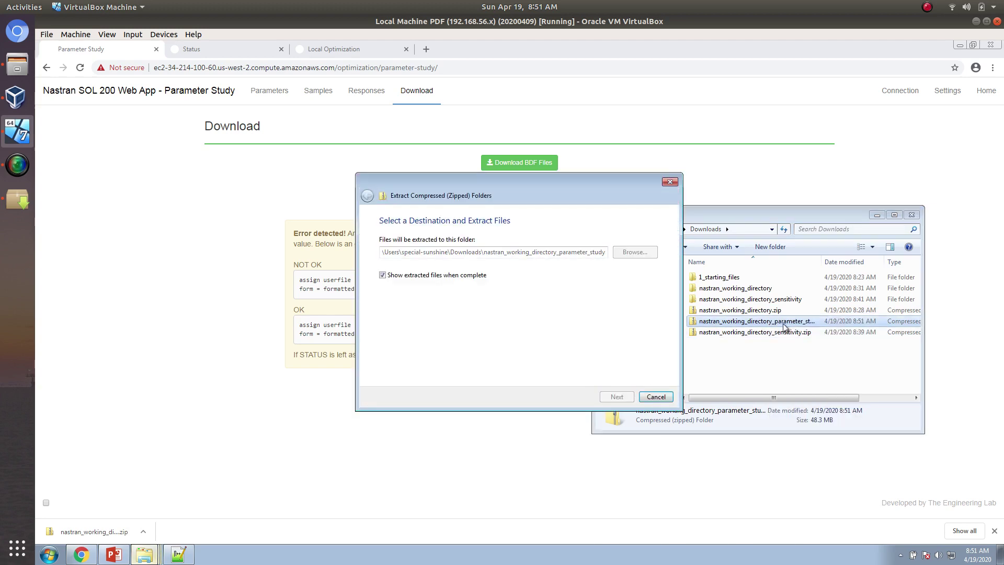
{"action": "key", "text": "Return"}
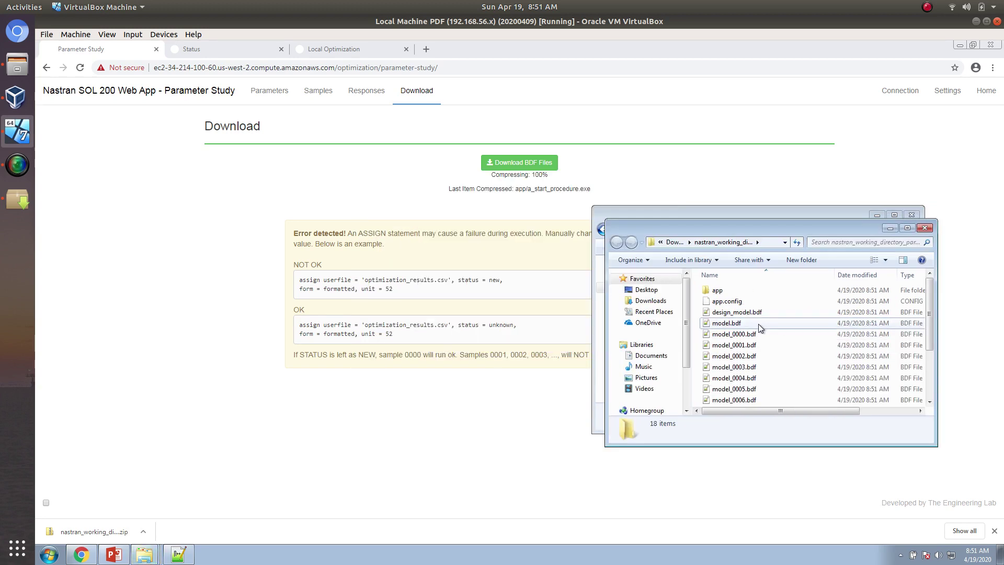
Open the extracted model.bdf and replace the ASSIGN statement's status value with unknown, copied from the web app's OK example.
{"action": "double_click", "coordinate": [758, 323]}
{"action": "left_click", "coordinate": [377, 334]}
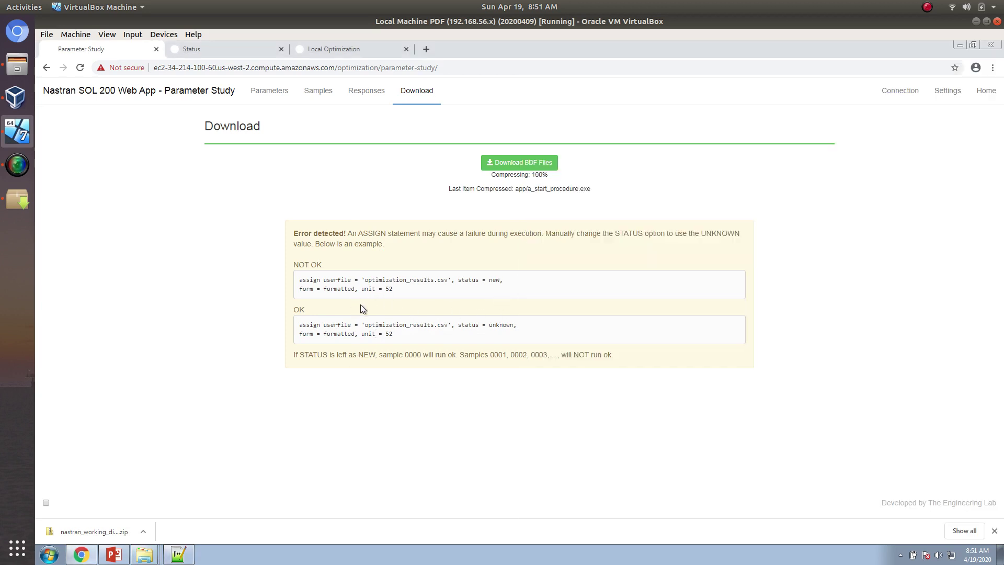
{"action": "double_click", "coordinate": [500, 322]}
{"action": "right_click", "coordinate": [506, 326]}
{"action": "left_click", "coordinate": [523, 331]}
{"action": "left_click", "coordinate": [490, 282]}
{"action": "left_click", "coordinate": [190, 553]}
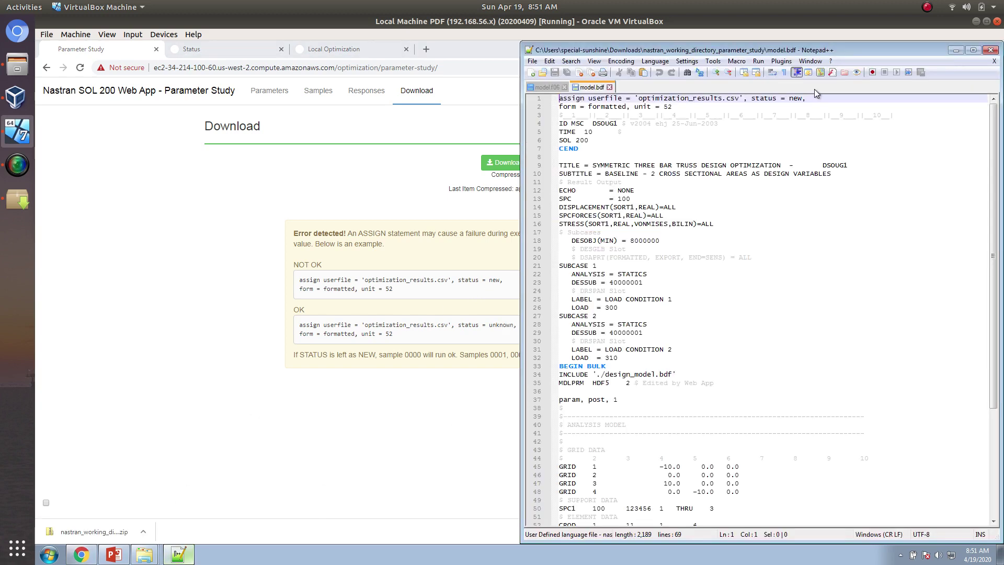
{"action": "double_click", "coordinate": [795, 99]}
{"action": "key", "text": "ctrl+v"}
Dock the extracted nastran_working_directory_parameter_study folder window to half the screen and select model_0001.bdf.
{"action": "left_click", "coordinate": [143, 554]}
{"action": "left_click", "coordinate": [120, 531]}
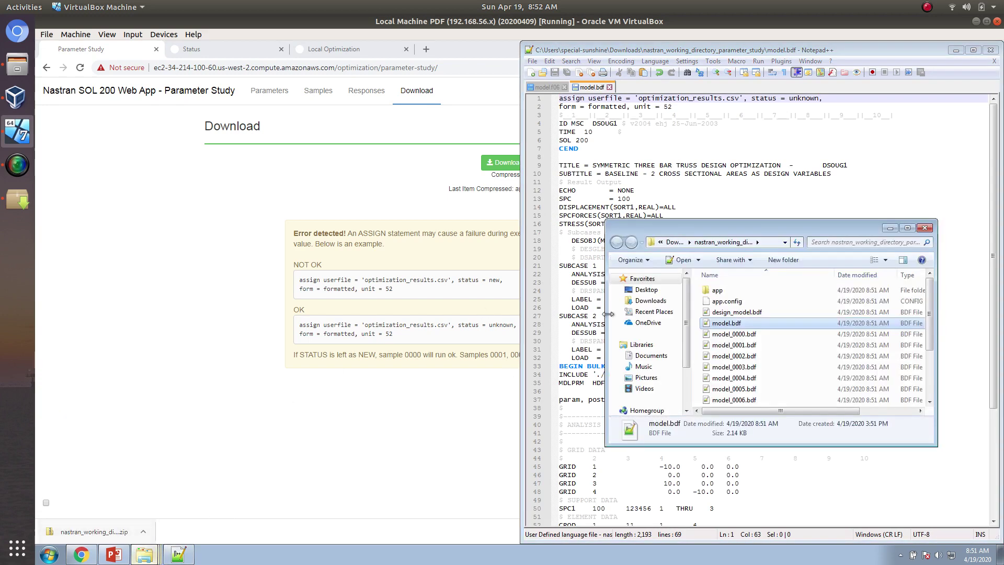
{"action": "left_click_drag", "start_coordinate": [784, 225], "coordinate": [1001, 230]}
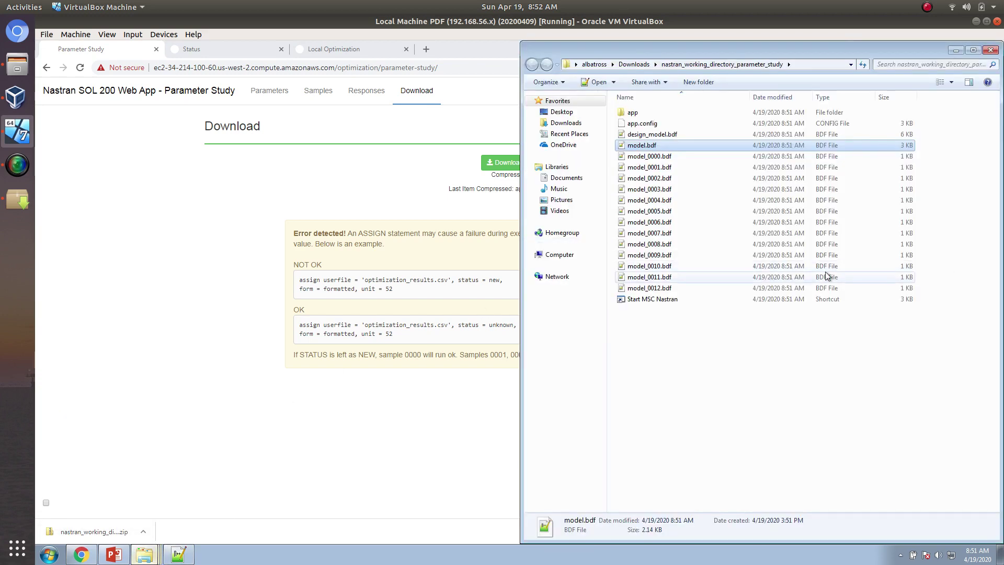
{"action": "left_click", "coordinate": [674, 164]}
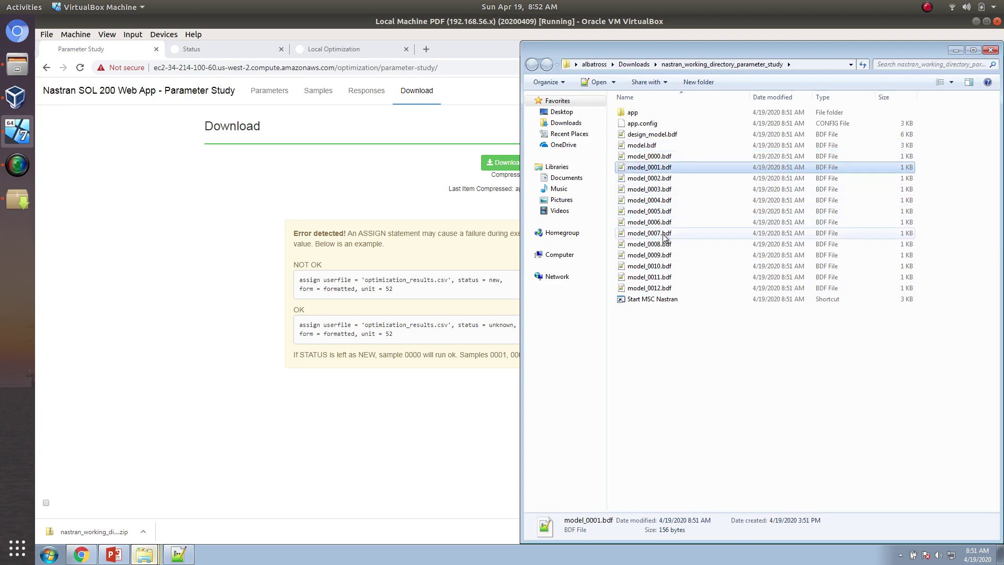
Review model.bdf down to its bulk data entries, and restore the editor to a smaller window.
{"action": "double_click", "coordinate": [648, 144]}
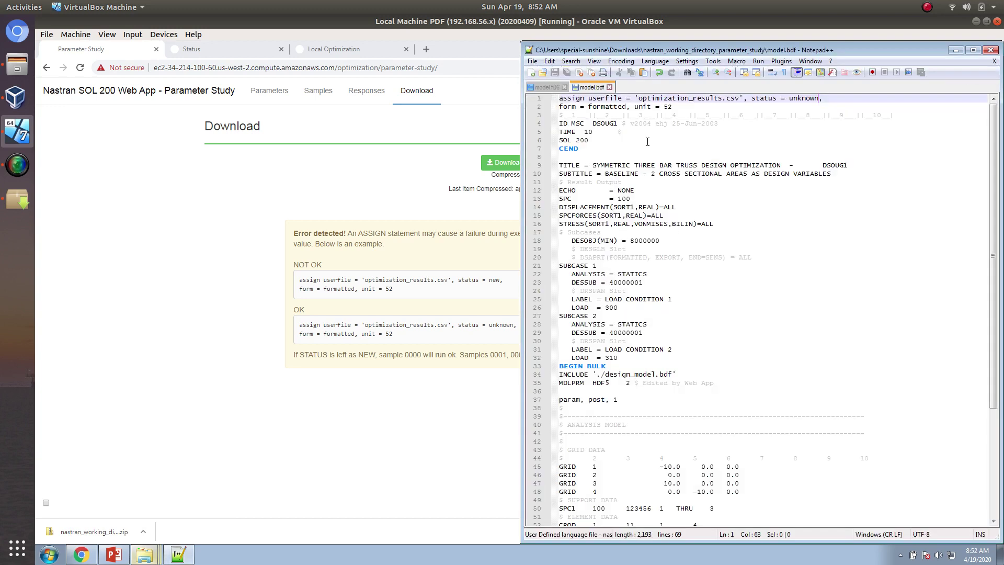
{"action": "scroll", "coordinate": [669, 242], "scroll_direction": "down", "scroll_amount": 6}
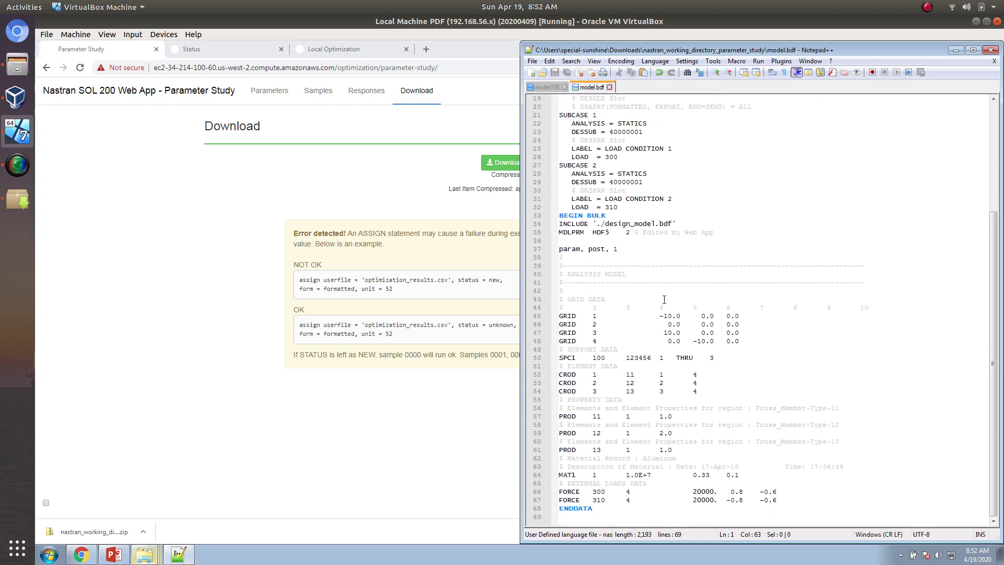
{"action": "double_click", "coordinate": [655, 50]}
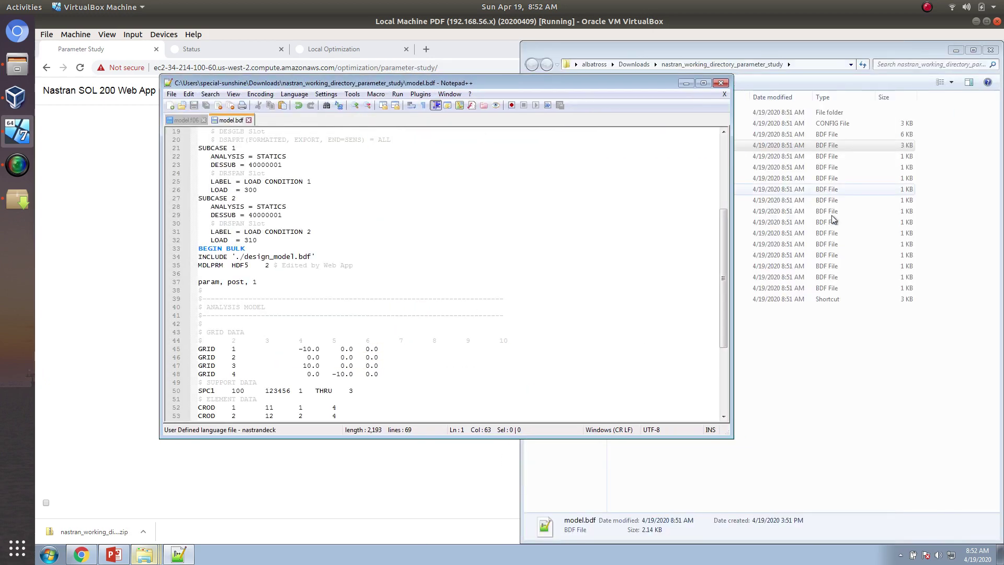
{"action": "left_click", "coordinate": [701, 201]}
{"action": "double_click", "coordinate": [651, 135]}
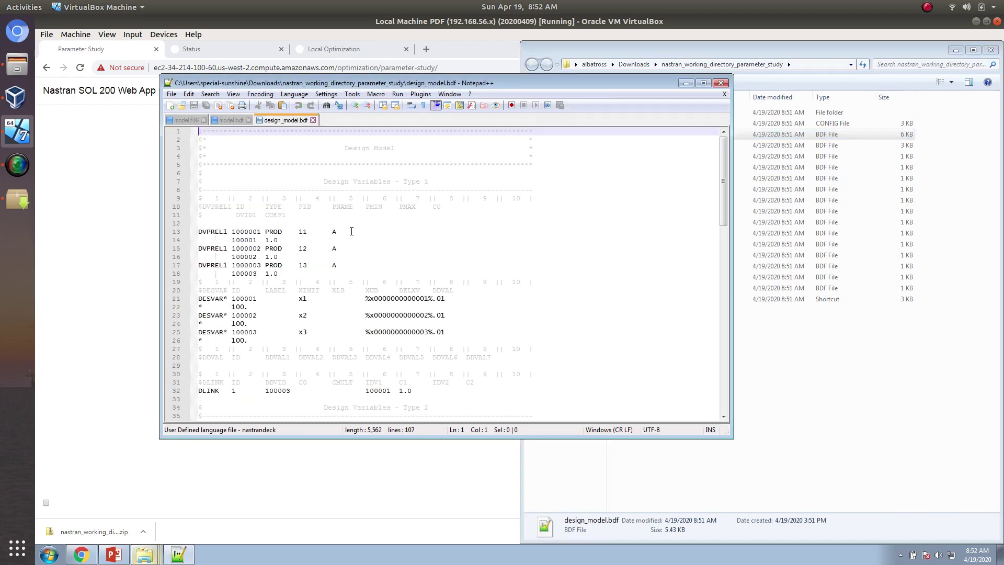
{"action": "left_click_drag", "start_coordinate": [365, 274], "coordinate": [431, 277]}
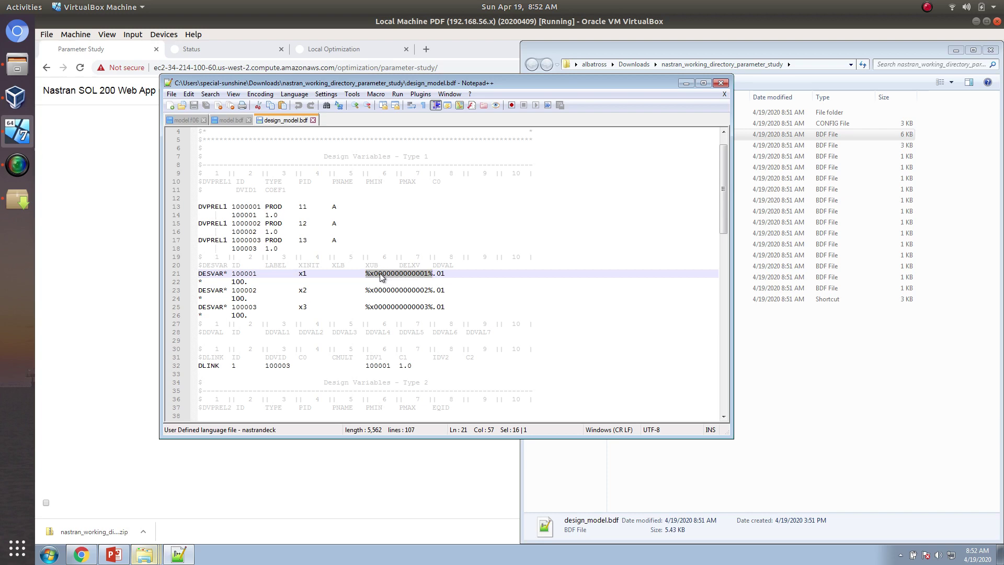
{"action": "left_click", "coordinate": [835, 347]}
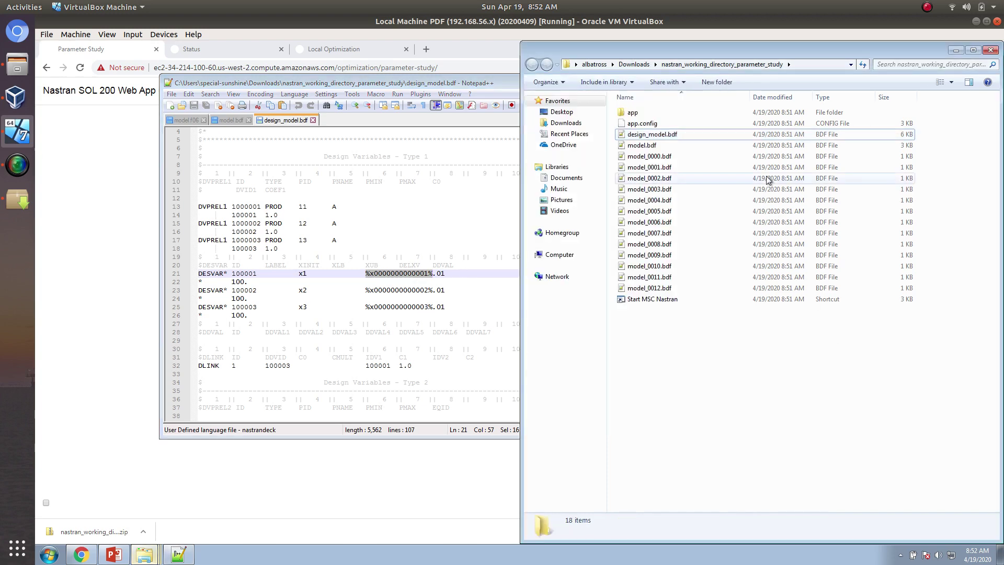
{"action": "double_click", "coordinate": [665, 166]}
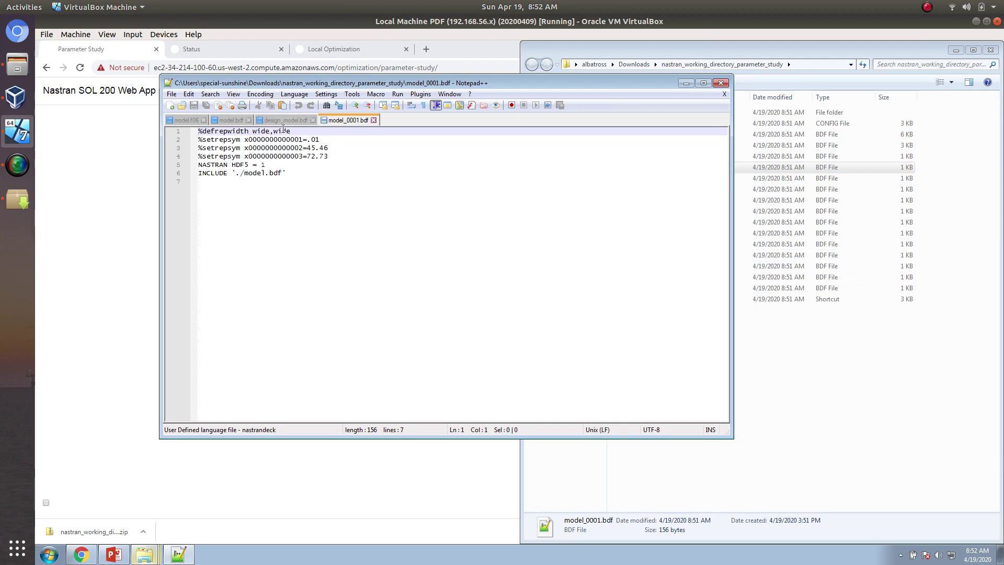
{"action": "left_click_drag", "start_coordinate": [306, 141], "coordinate": [324, 145]}
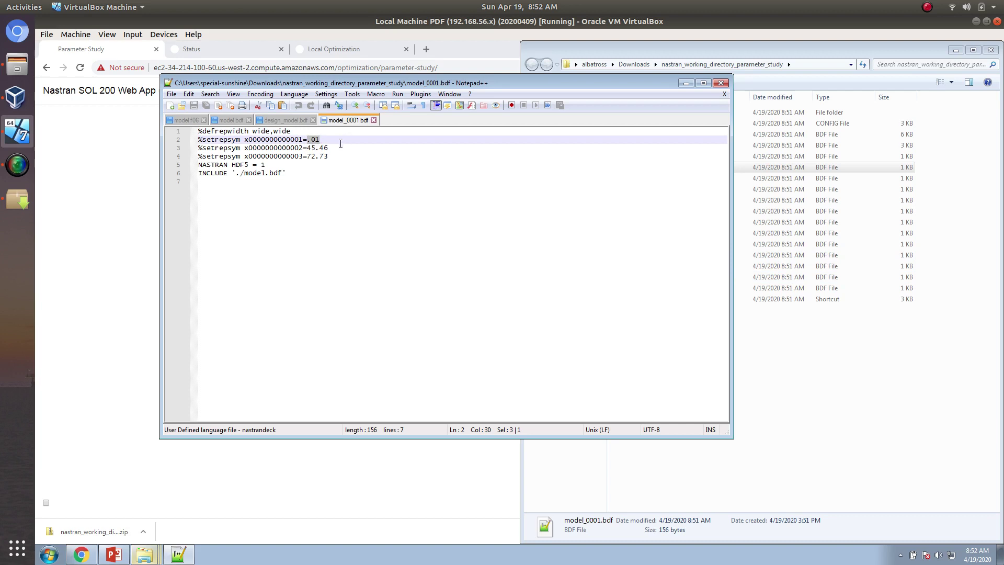
{"action": "left_click", "coordinate": [323, 144]}
{"action": "key", "text": "Down"}
{"action": "key", "text": "Down"}
{"action": "key", "text": "End"}
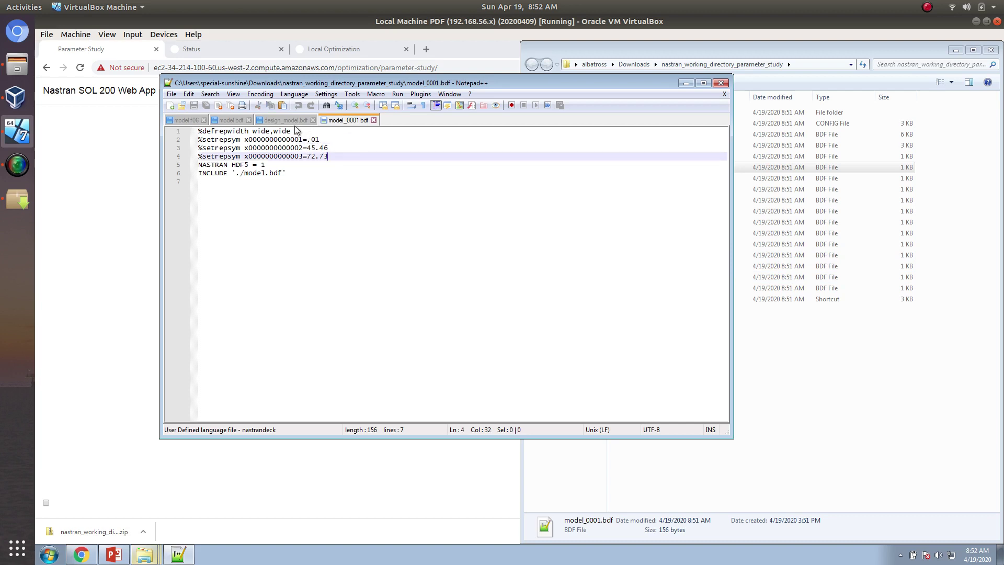
{"action": "left_click", "coordinate": [293, 121]}
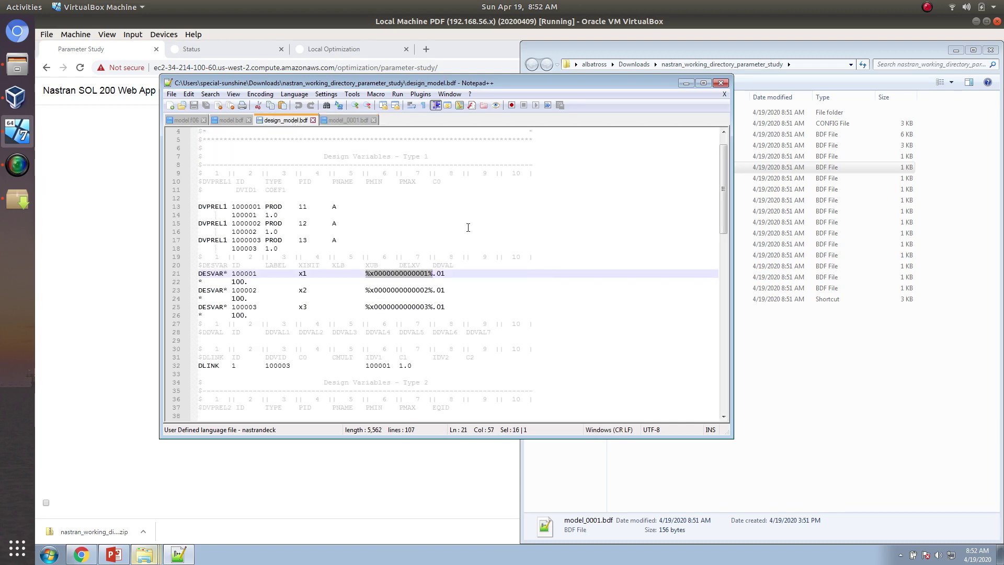
Open model_0009.bdf, model_0011.bdf and model_0006.bdf to examine the substitution values of other samples.
{"action": "double_click", "coordinate": [832, 255]}
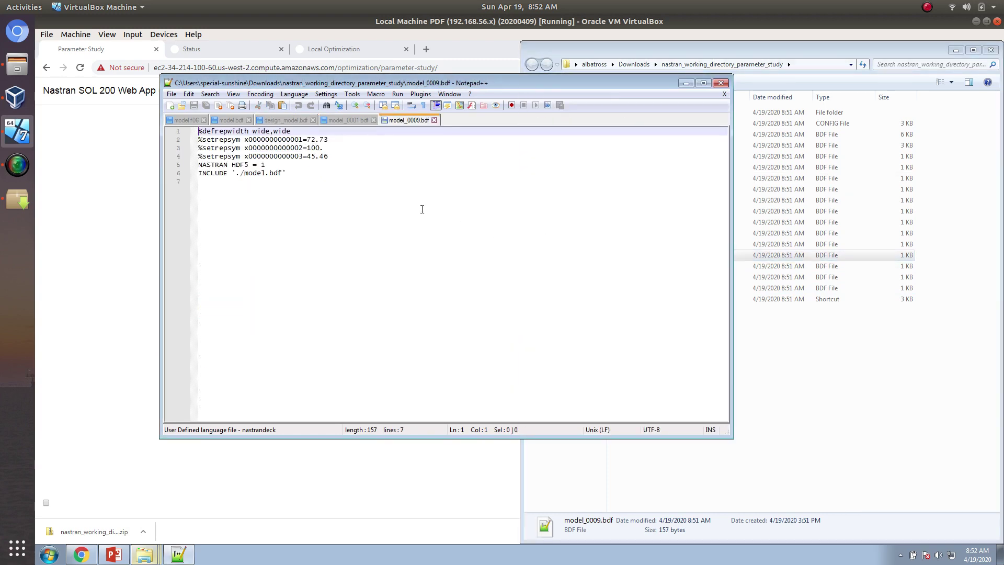
{"action": "double_click", "coordinate": [790, 278]}
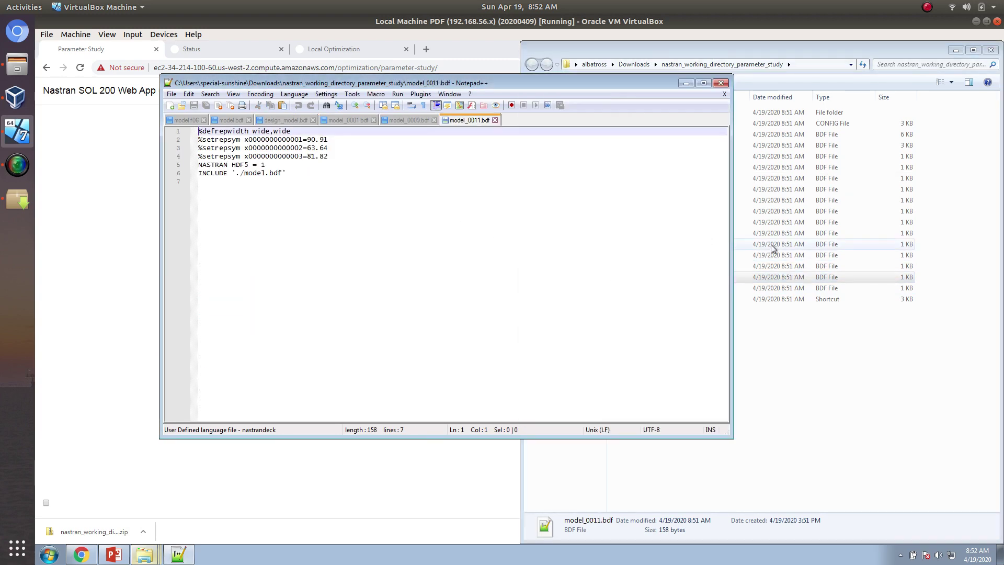
{"action": "left_click", "coordinate": [772, 249]}
{"action": "double_click", "coordinate": [742, 222]}
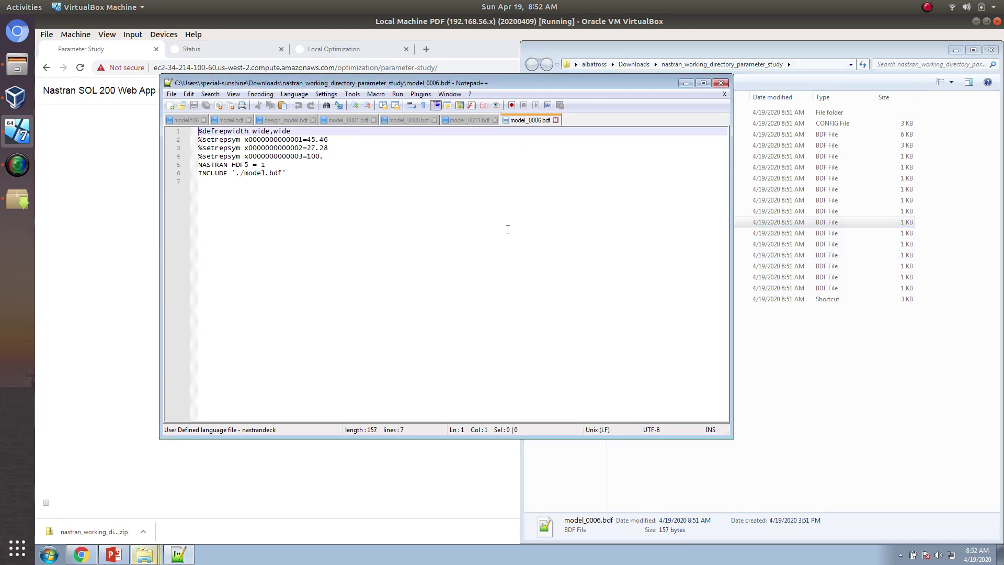
Launch the Start MSC Nastran shortcut from the nastran_working_directory_parameter_study folder and allow it to open.
{"action": "left_click", "coordinate": [768, 314]}
{"action": "double_click", "coordinate": [680, 298]}
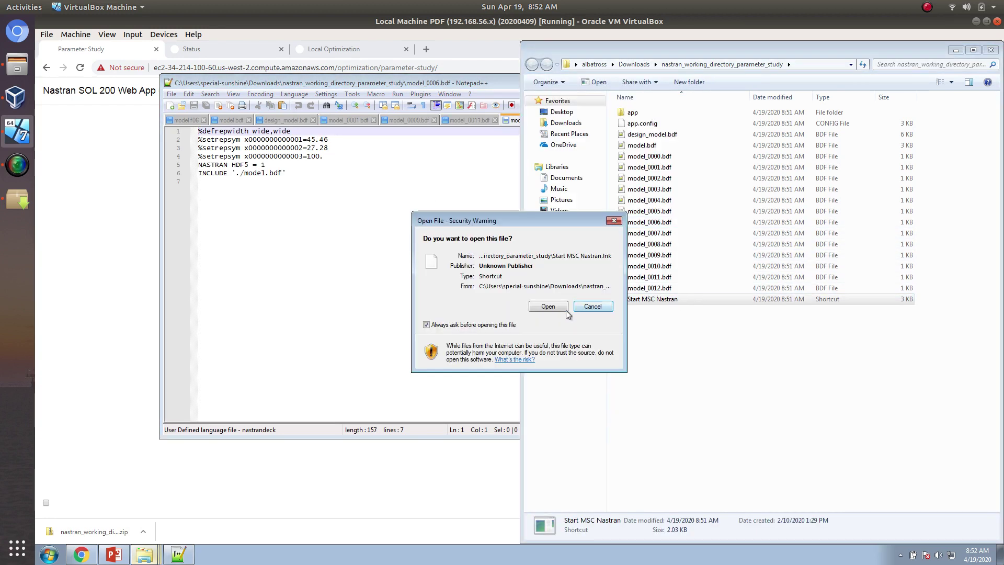
{"action": "left_click", "coordinate": [547, 306]}
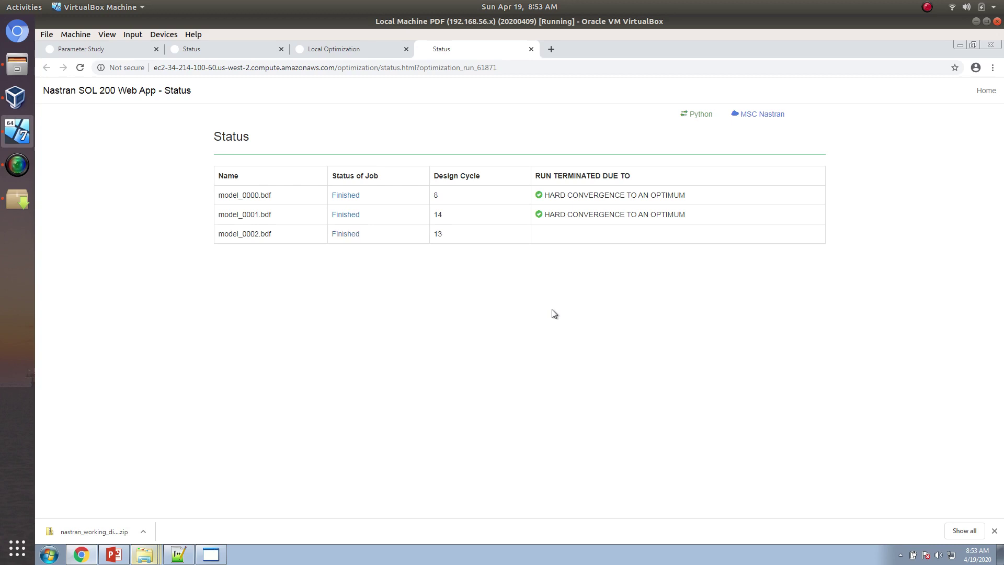
Set the procedure in the Parameter Study web app's settings to Local Optimization (Experimental).
{"action": "left_click", "coordinate": [113, 33]}
{"action": "left_click", "coordinate": [116, 26]}
{"action": "left_click", "coordinate": [115, 46]}
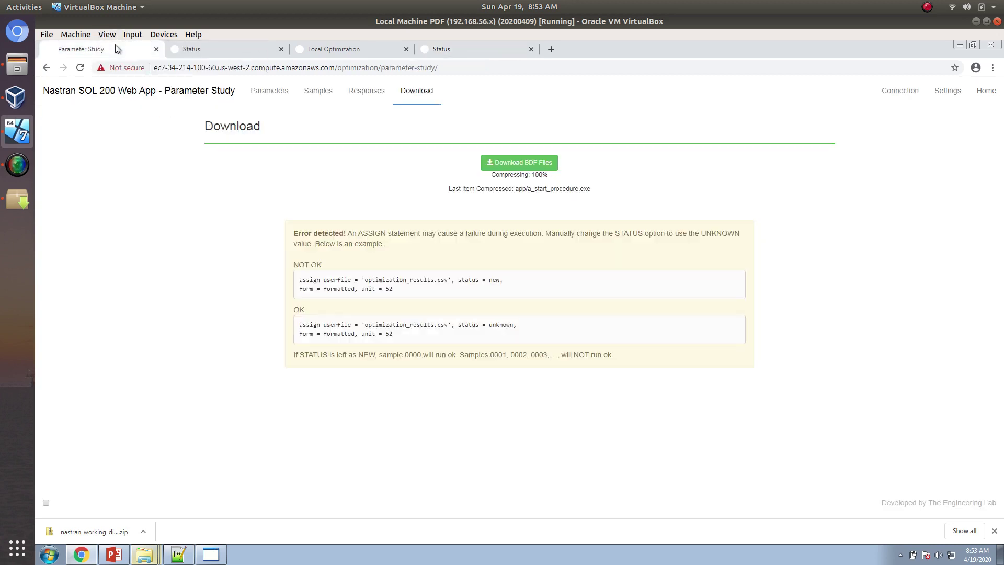
{"action": "left_click", "coordinate": [947, 91]}
{"action": "left_click", "coordinate": [291, 187]}
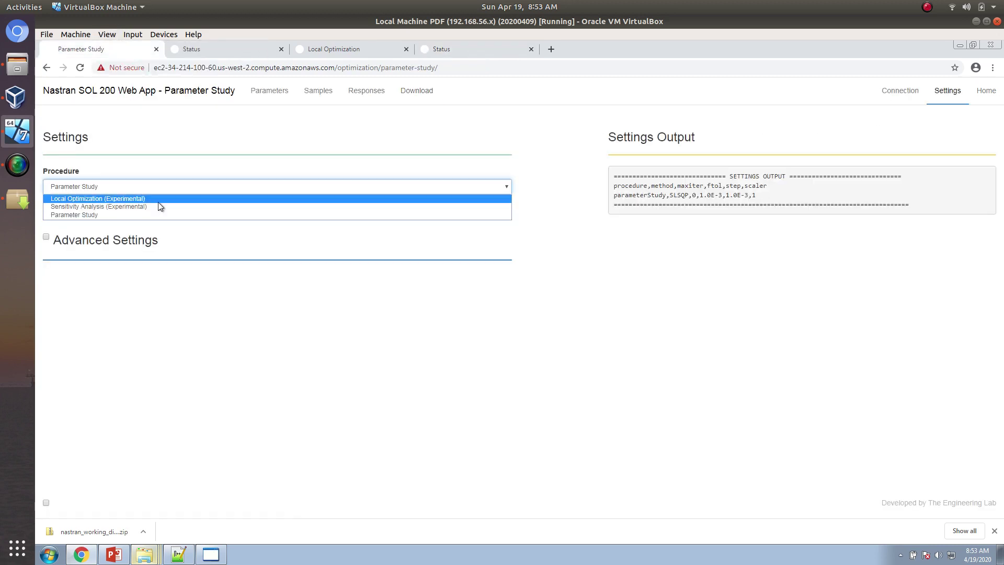
{"action": "left_click", "coordinate": [156, 196]}
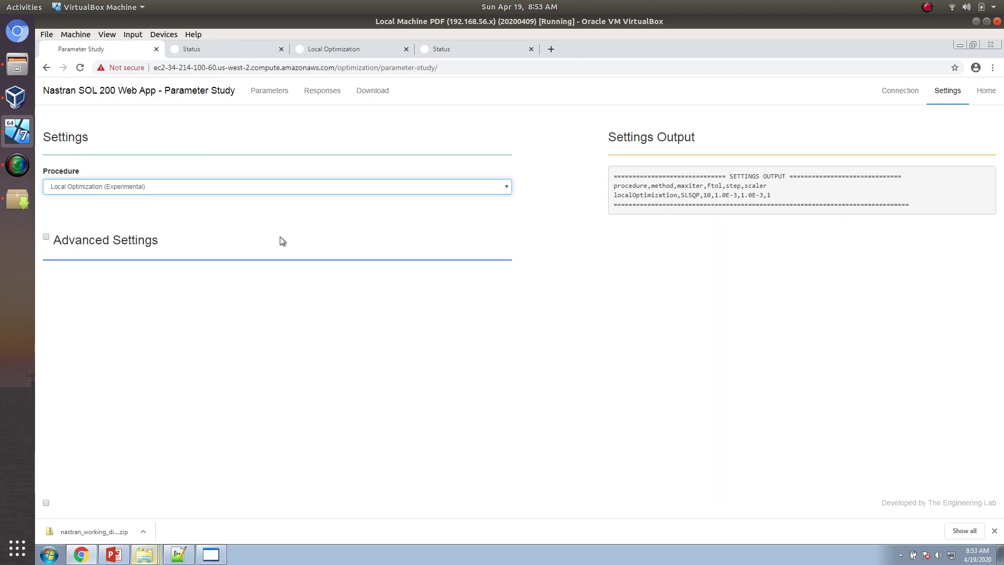
Check the job status page for the progress of the parameter study runs.
{"action": "left_click", "coordinate": [461, 50]}
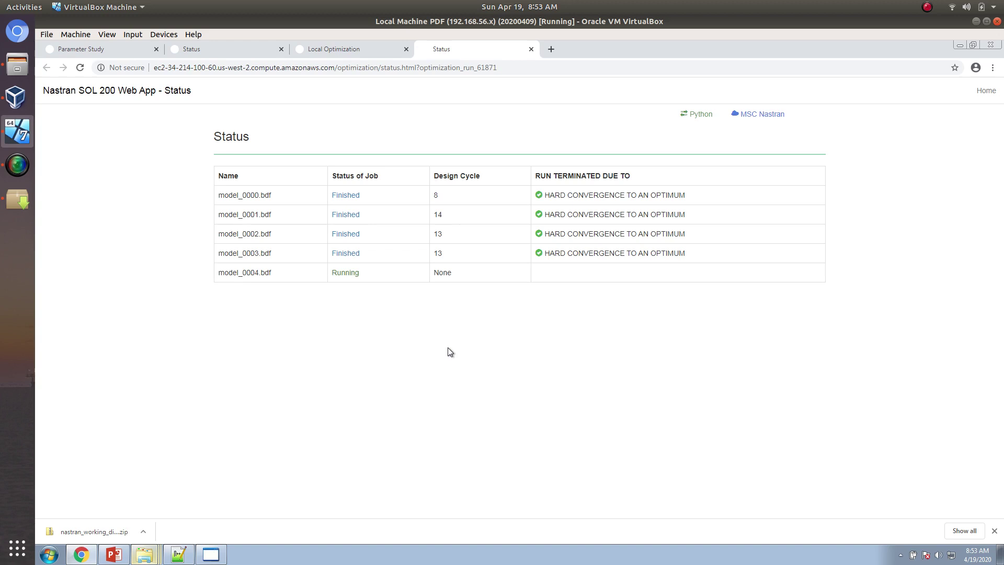
{"action": "left_click", "coordinate": [927, 7]}
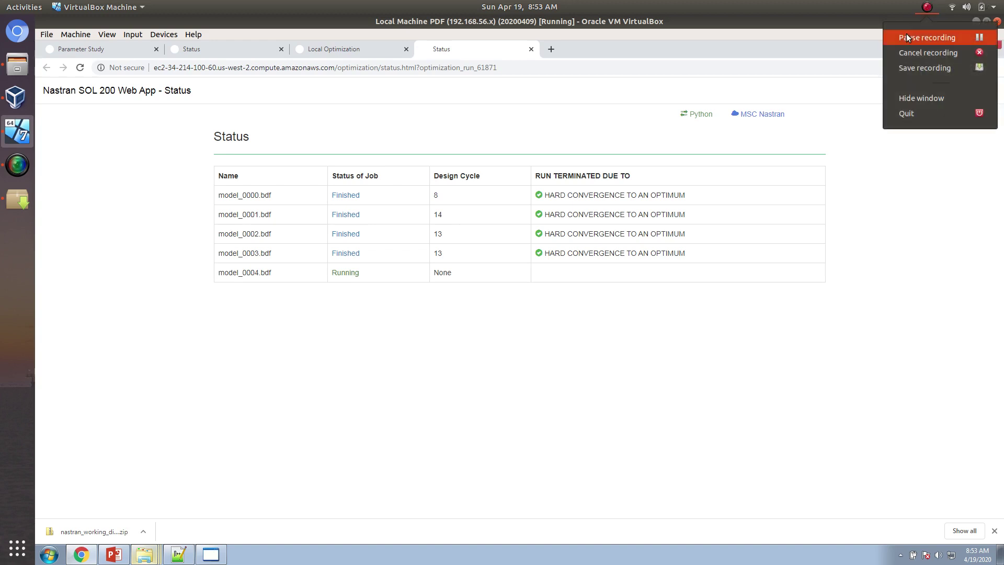
{"action": "left_click", "coordinate": [905, 37]}
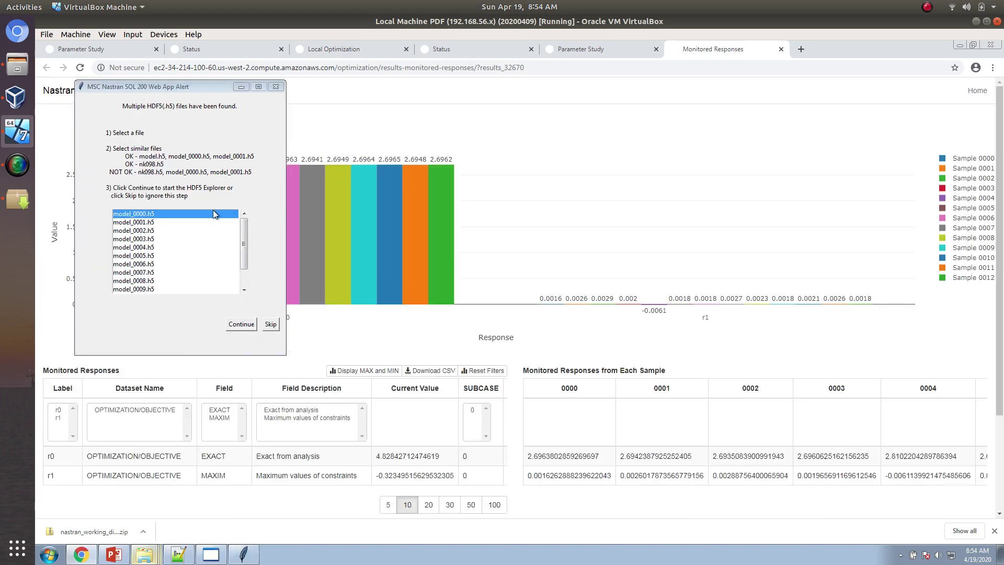
Skip the HDF5 Explorer alert, and review the objective chart and sample data table in the Parameter Study Results.
{"action": "left_click", "coordinate": [271, 325]}
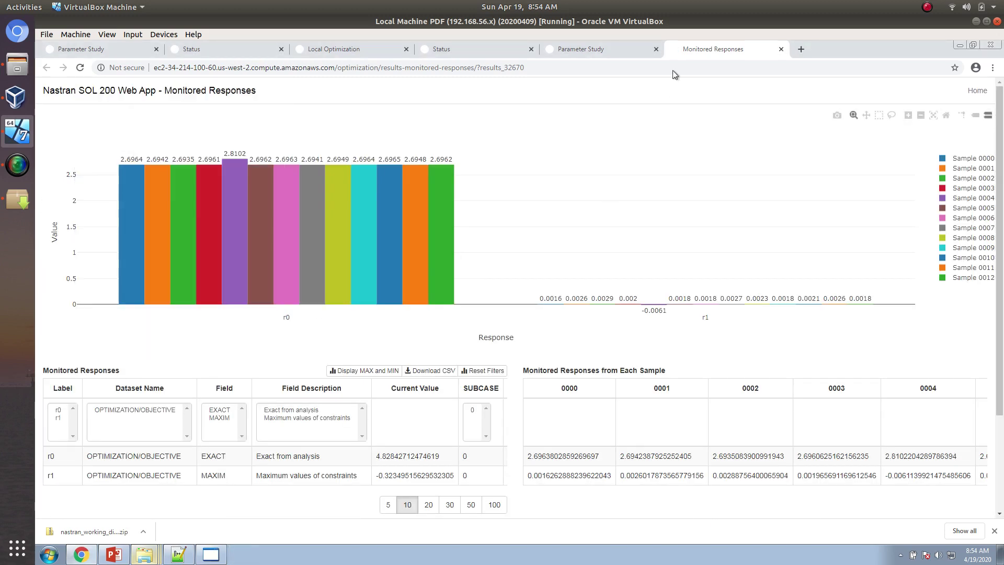
{"action": "left_click", "coordinate": [578, 50]}
{"action": "scroll", "coordinate": [129, 447], "scroll_direction": "down", "scroll_amount": 3}
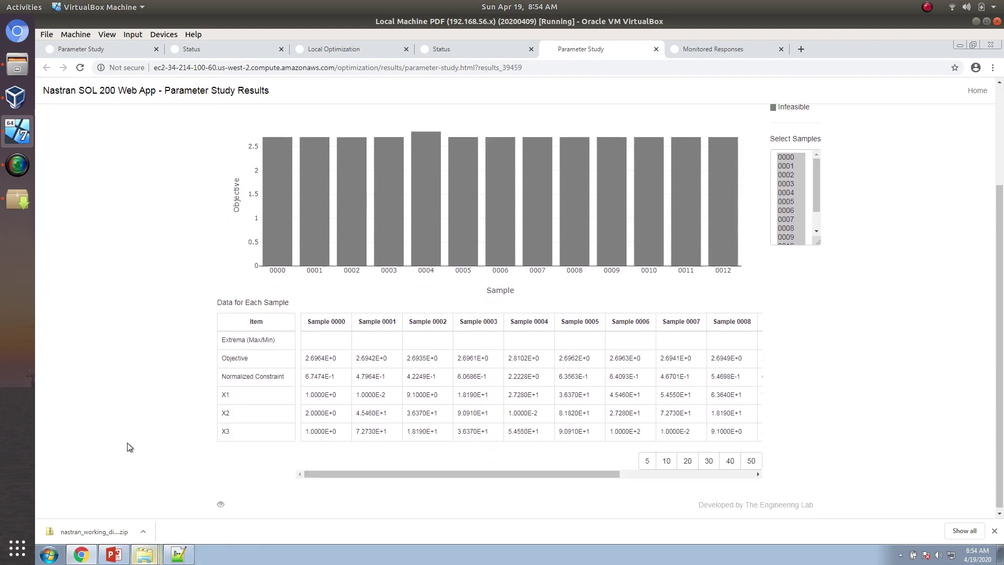
{"action": "left_click_drag", "start_coordinate": [401, 472], "coordinate": [214, 375]}
{"action": "scroll", "coordinate": [251, 397], "scroll_direction": "up", "scroll_amount": 3}
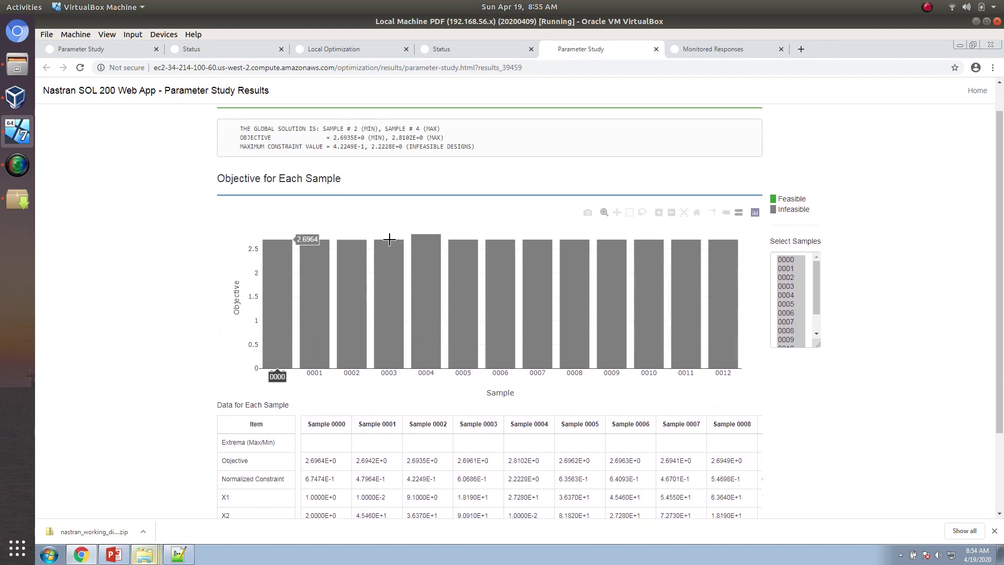
{"action": "scroll", "coordinate": [272, 429], "scroll_direction": "down", "scroll_amount": 3}
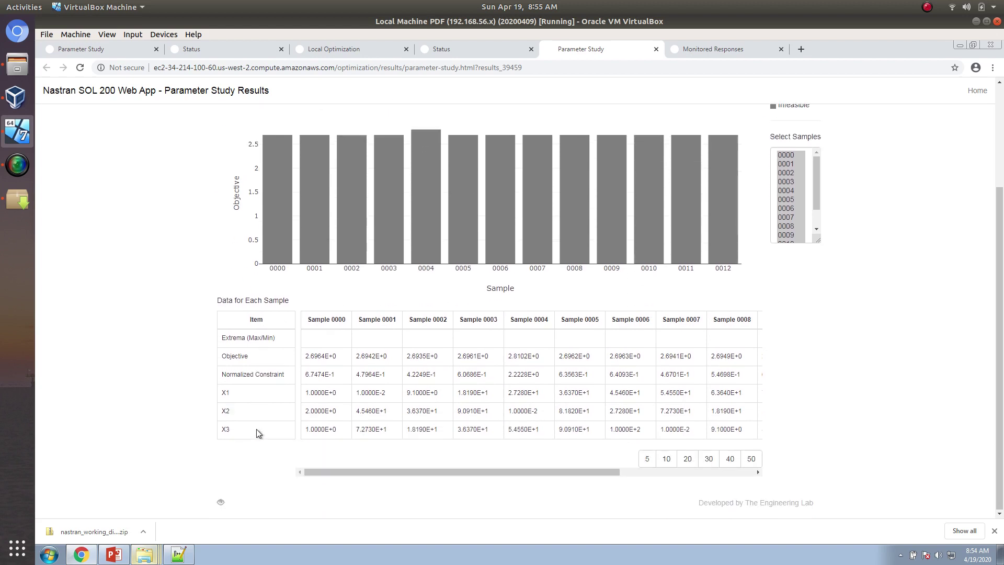
Reveal the visibility options of the Parameter Study Results and enable Show Samples Select Box.
{"action": "left_click", "coordinate": [220, 501]}
{"action": "scroll", "coordinate": [637, 423], "scroll_direction": "down", "scroll_amount": 2}
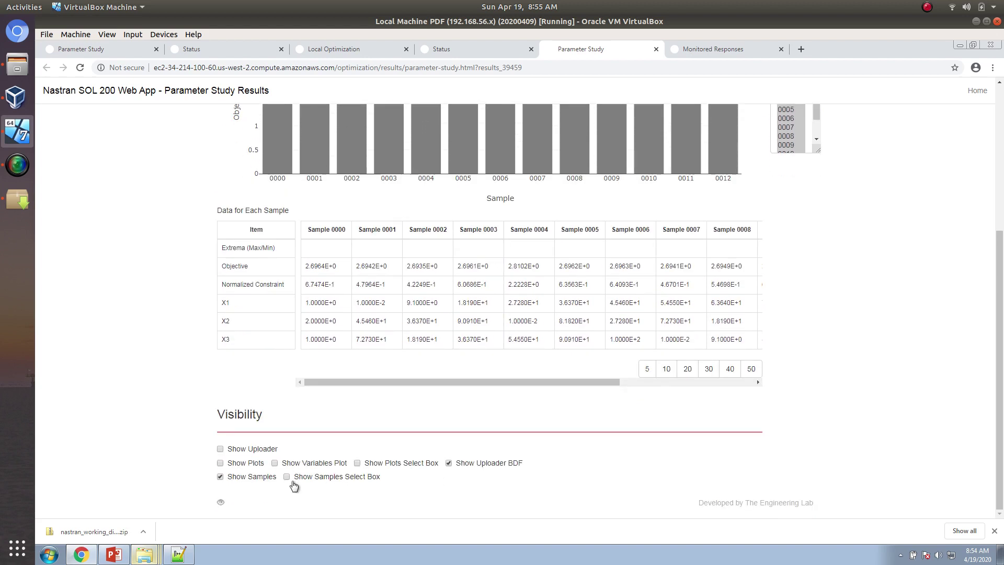
{"action": "left_click", "coordinate": [313, 477]}
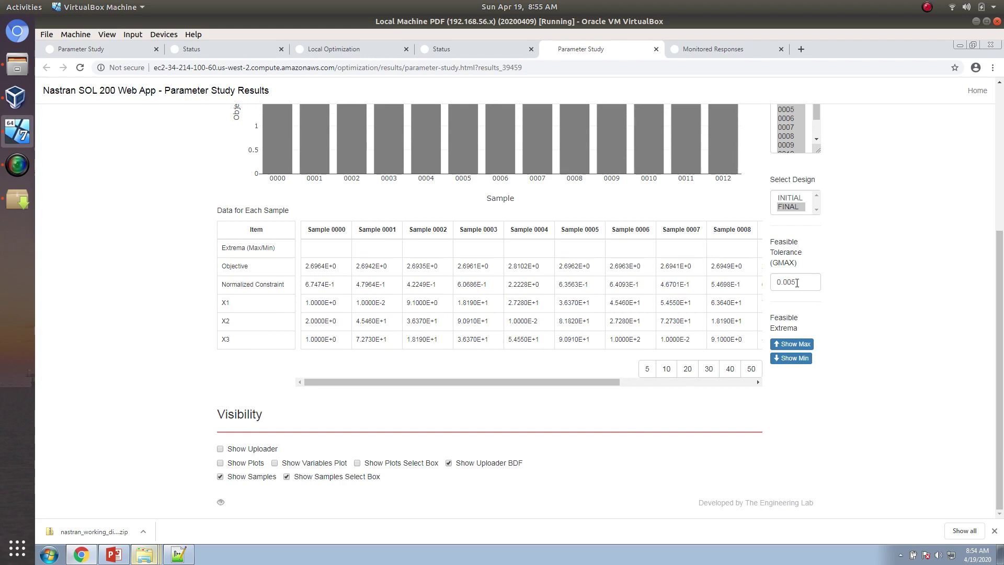
Set the Feasible Tolerance (GMAX) to 0.5 and examine the objective chart for feasible samples.
{"action": "left_click", "coordinate": [795, 282]}
{"action": "left_click_drag", "start_coordinate": [783, 282], "coordinate": [801, 276]}
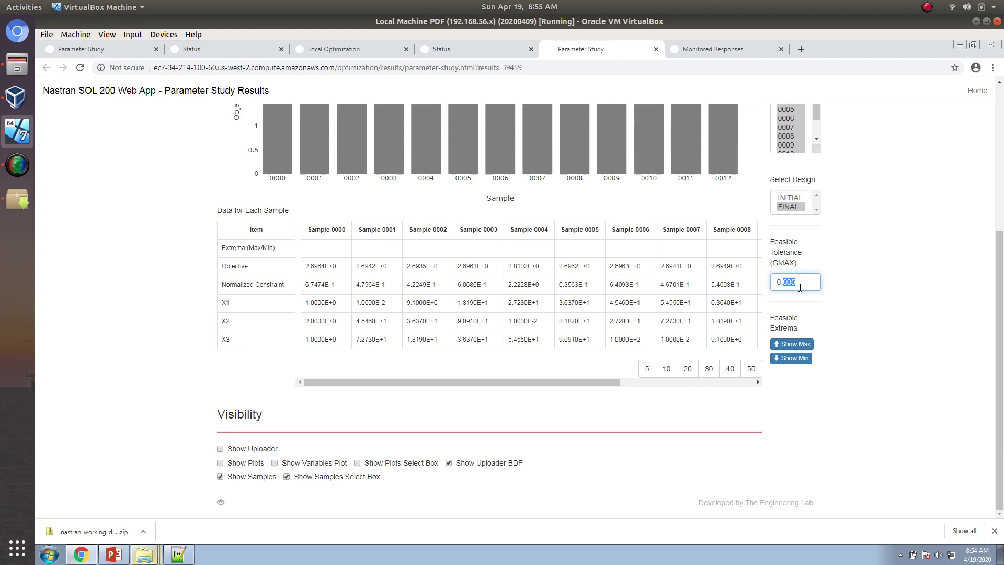
{"action": "type", "text": "5"}
{"action": "scroll", "coordinate": [655, 324], "scroll_direction": "up", "scroll_amount": 4}
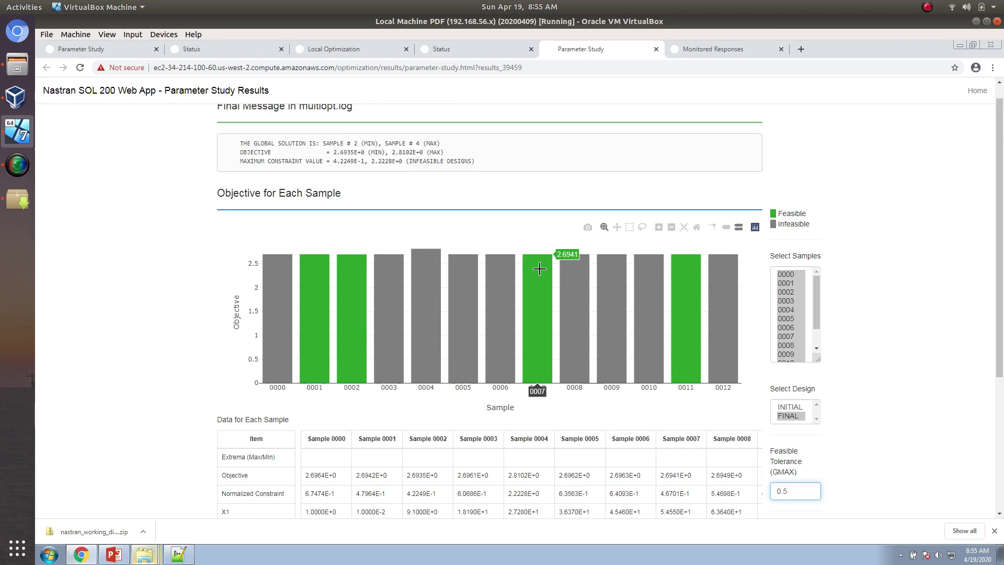
Compare the finished job status list, the Parameter Study Results chart and the Local Optimization Results plots.
{"action": "left_click", "coordinate": [473, 48]}
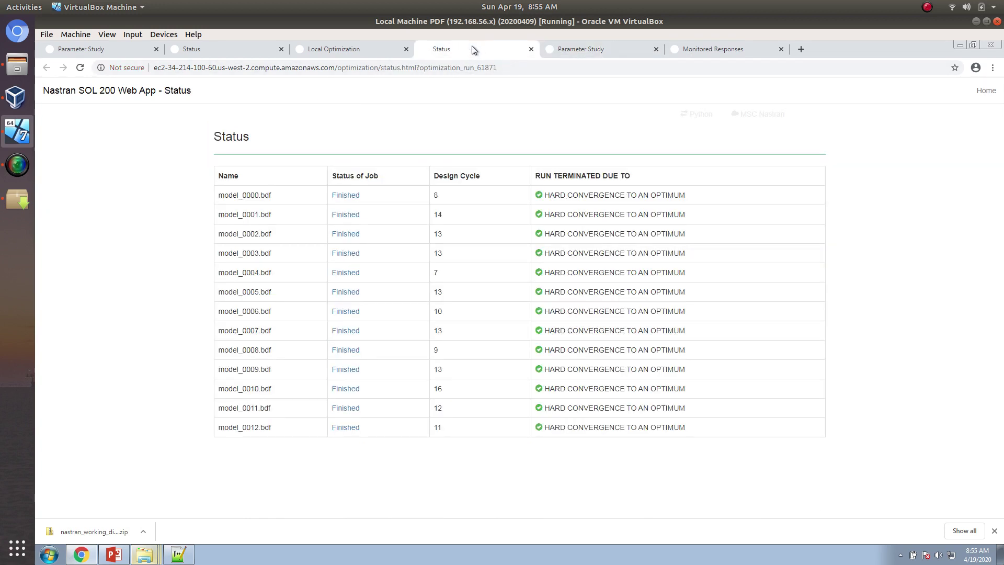
{"action": "left_click", "coordinate": [622, 49]}
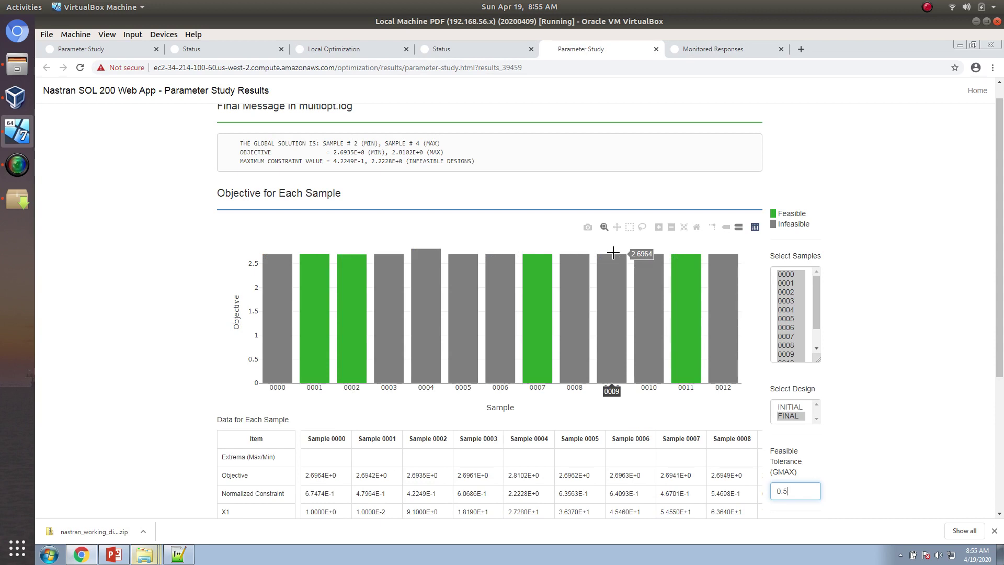
{"action": "left_click", "coordinate": [360, 53]}
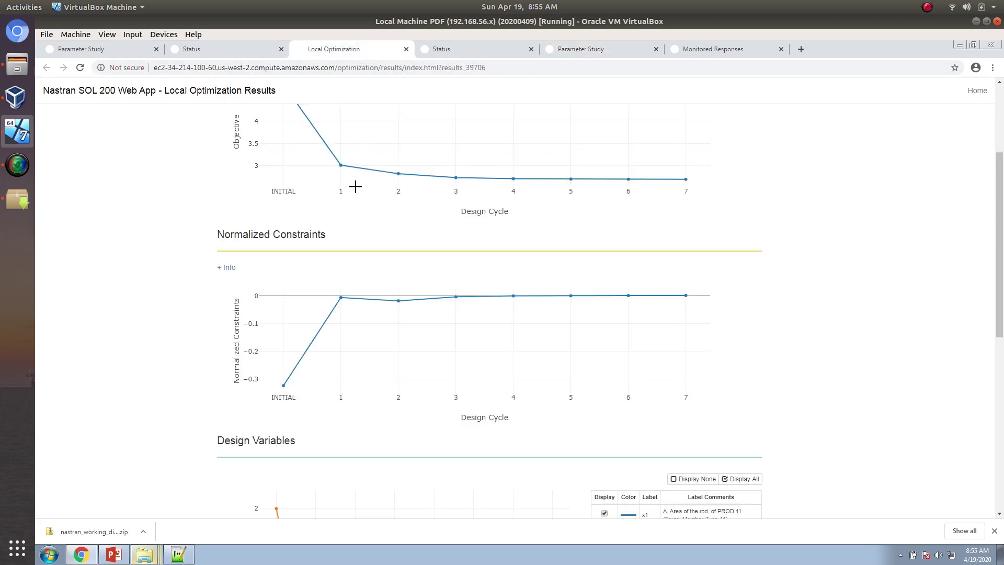
Switch to PowerPoint and present the SciPy Optimizer slide of scipy_optimizer.pptx as a slide show.
{"action": "left_click", "coordinate": [114, 554]}
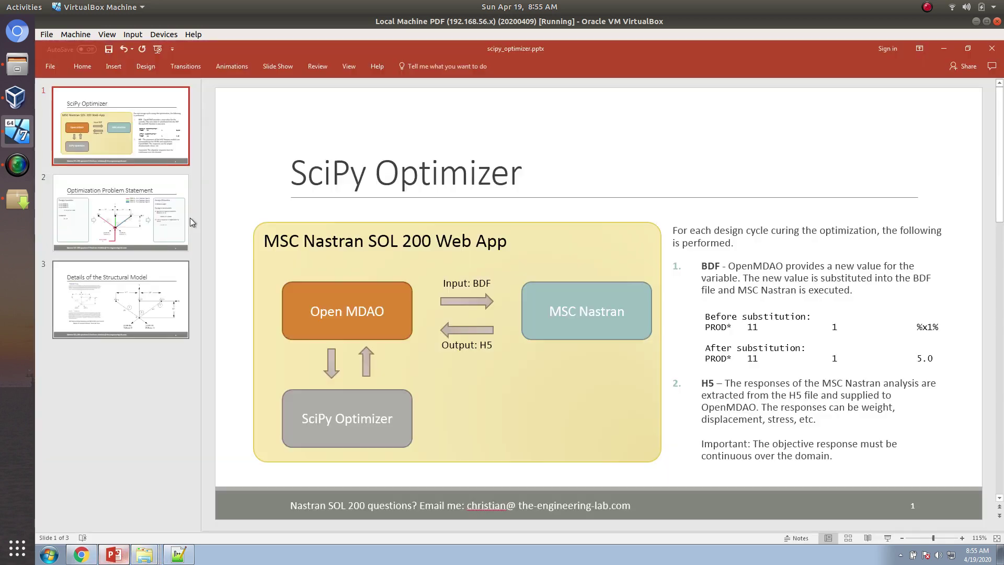
{"action": "left_click", "coordinate": [887, 537]}
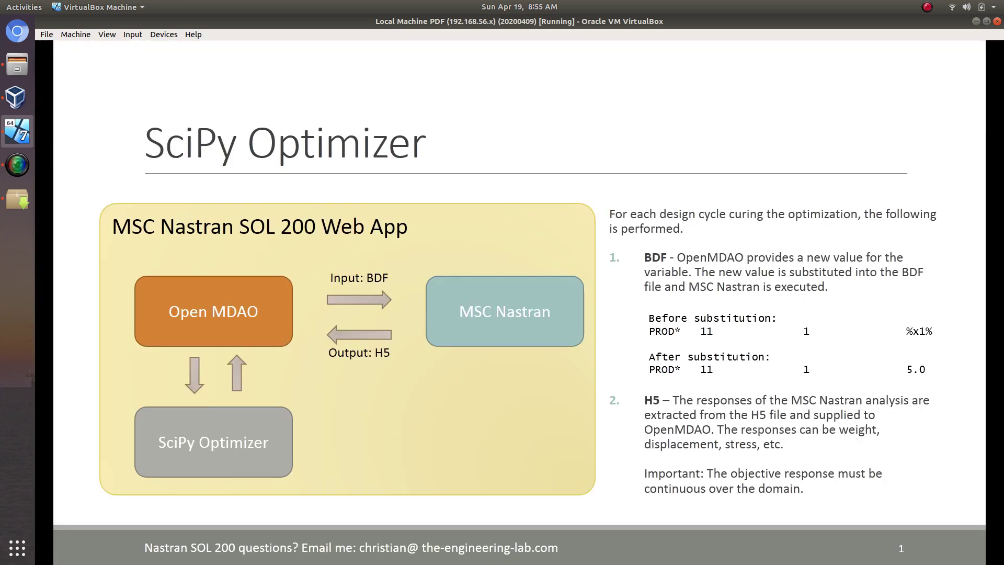